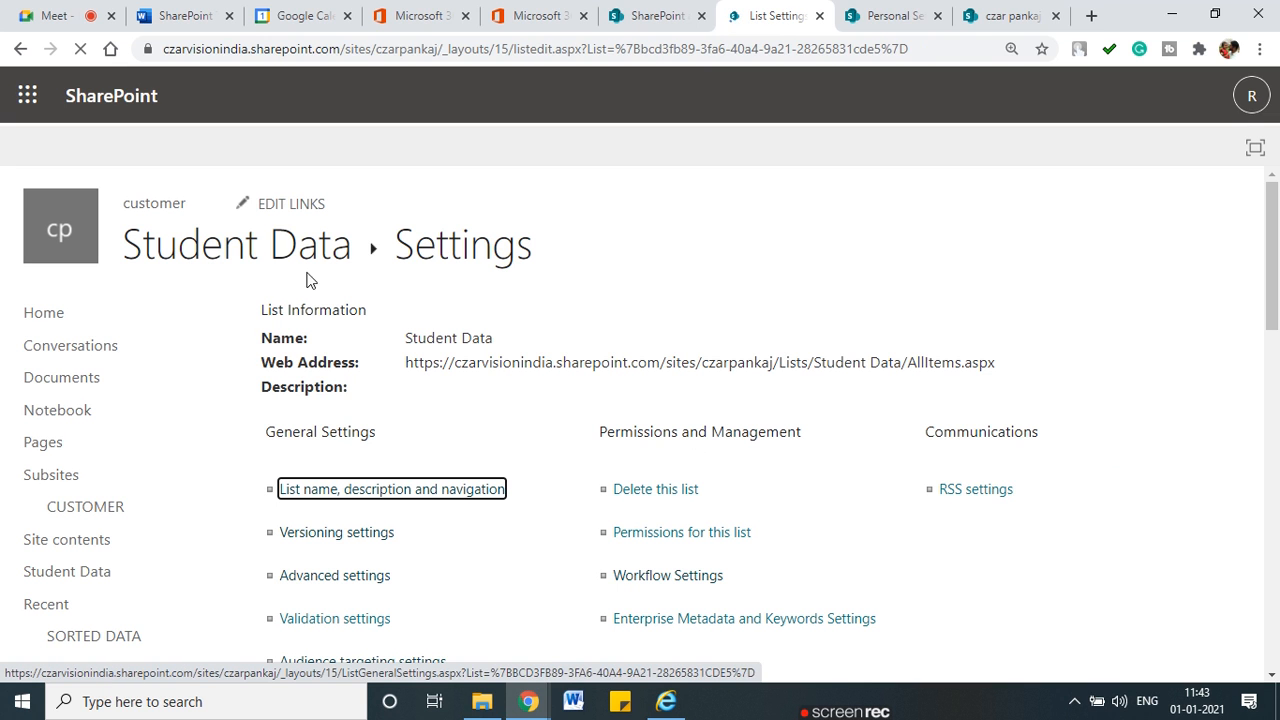
# Open the Student Data list, start a new item, outline its form panel in red, and clear the annotation
pyautogui.click(322, 260)
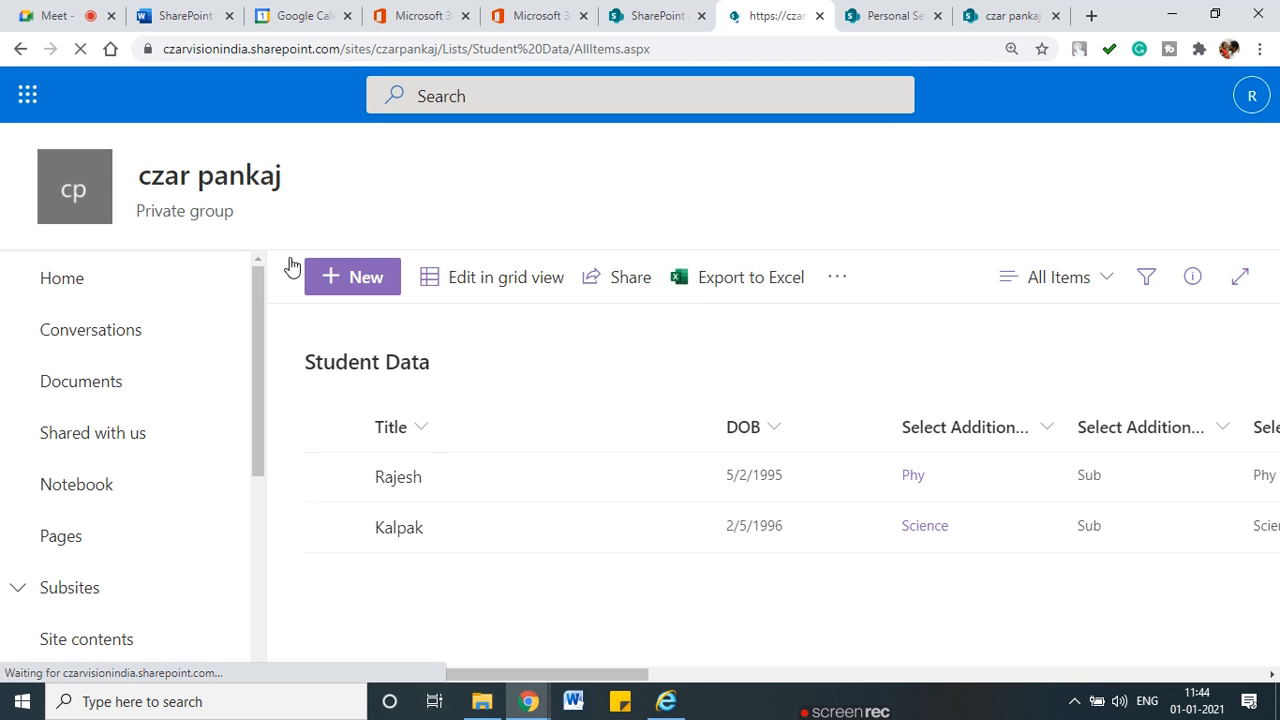
pyautogui.click(344, 285)
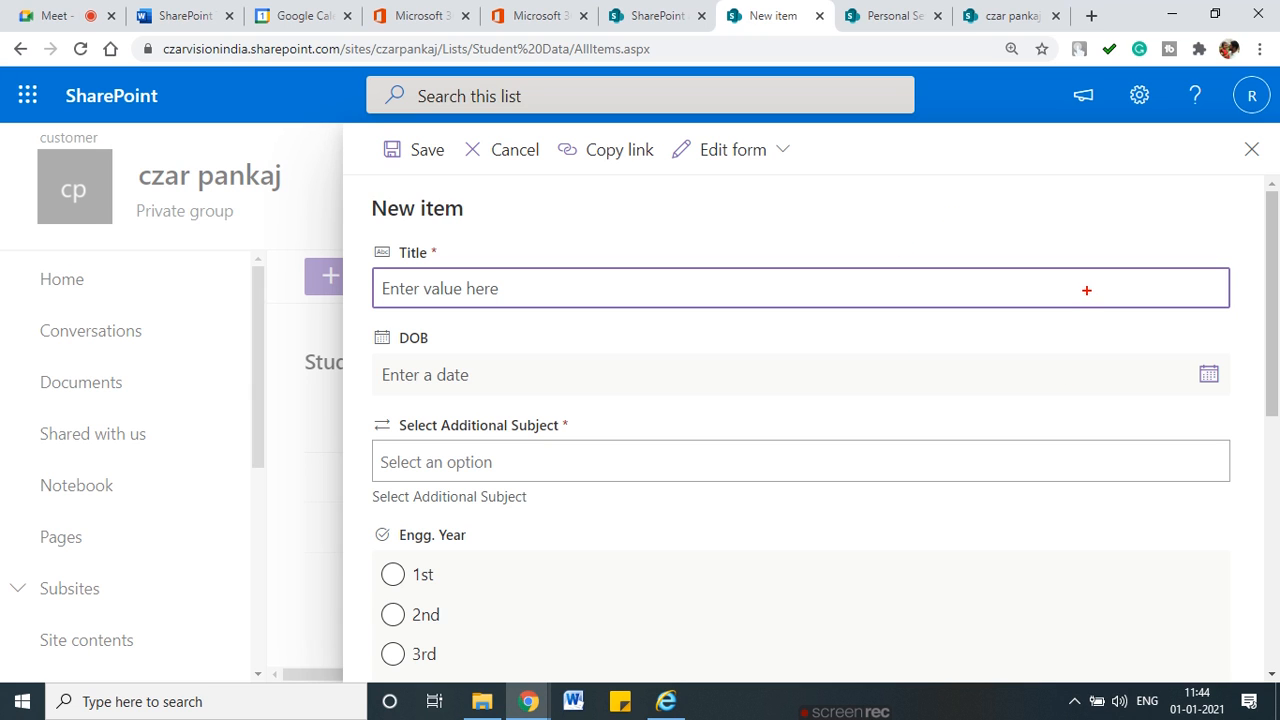
pyautogui.moveTo(1033, 128)
pyautogui.mouseDown()
pyautogui.moveTo(384, 122)
pyautogui.moveTo(333, 288)
pyautogui.moveTo(314, 700)
pyautogui.moveTo(1210, 692)
pyautogui.moveTo(1215, 250)
pyautogui.moveTo(1194, 156)
pyautogui.moveTo(938, 140)
pyautogui.mouseUp()
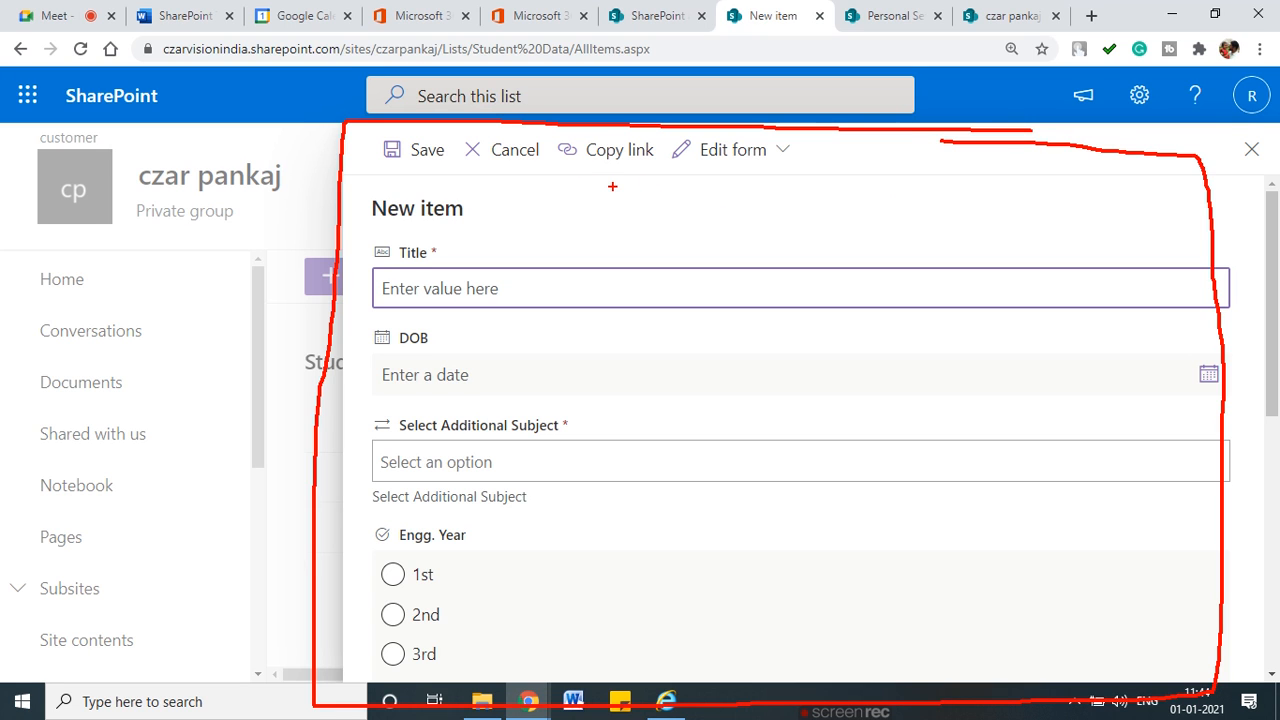
pyautogui.press('Escape')
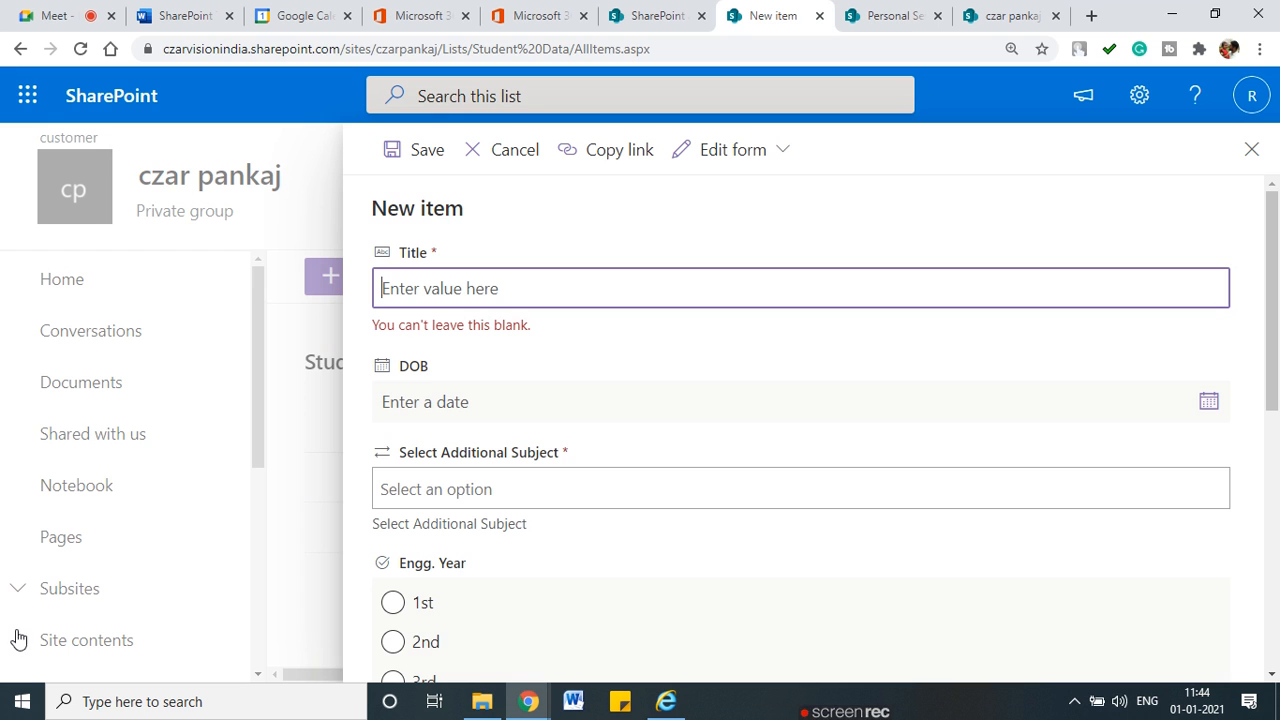
# Search Windows for Notepad and open a blank document
pyautogui.click(22, 705)
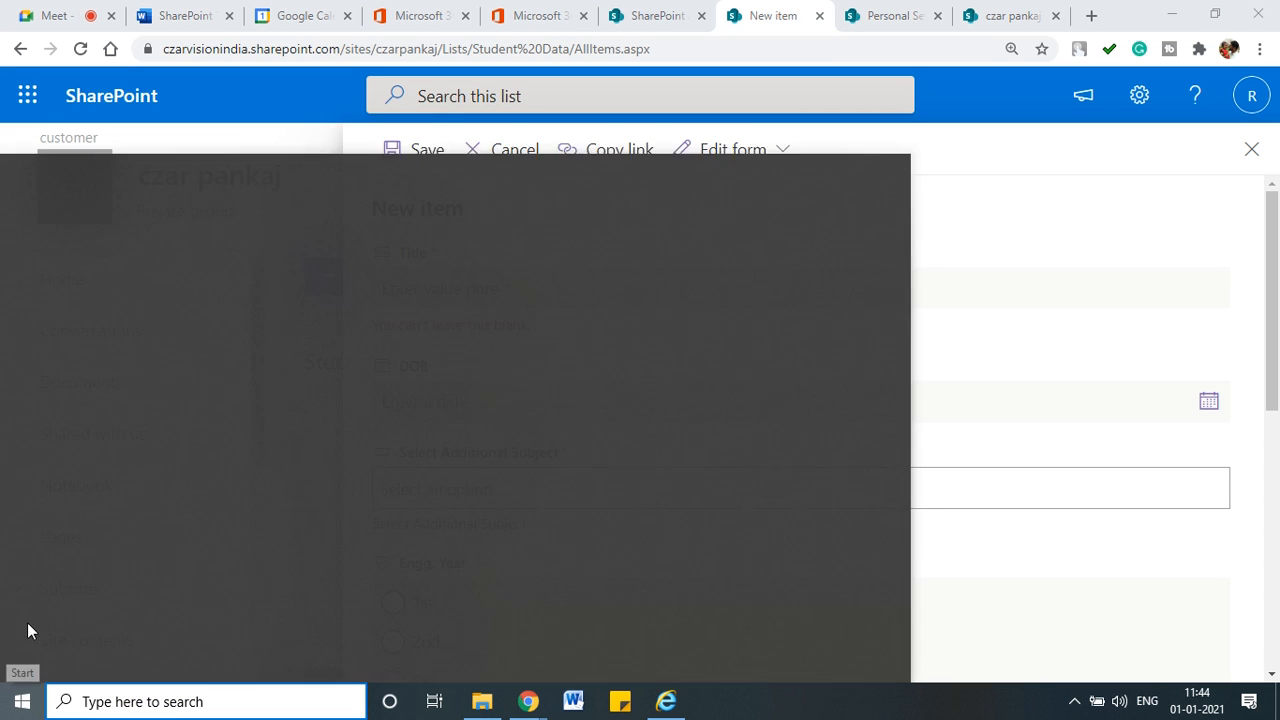
pyautogui.click(136, 699)
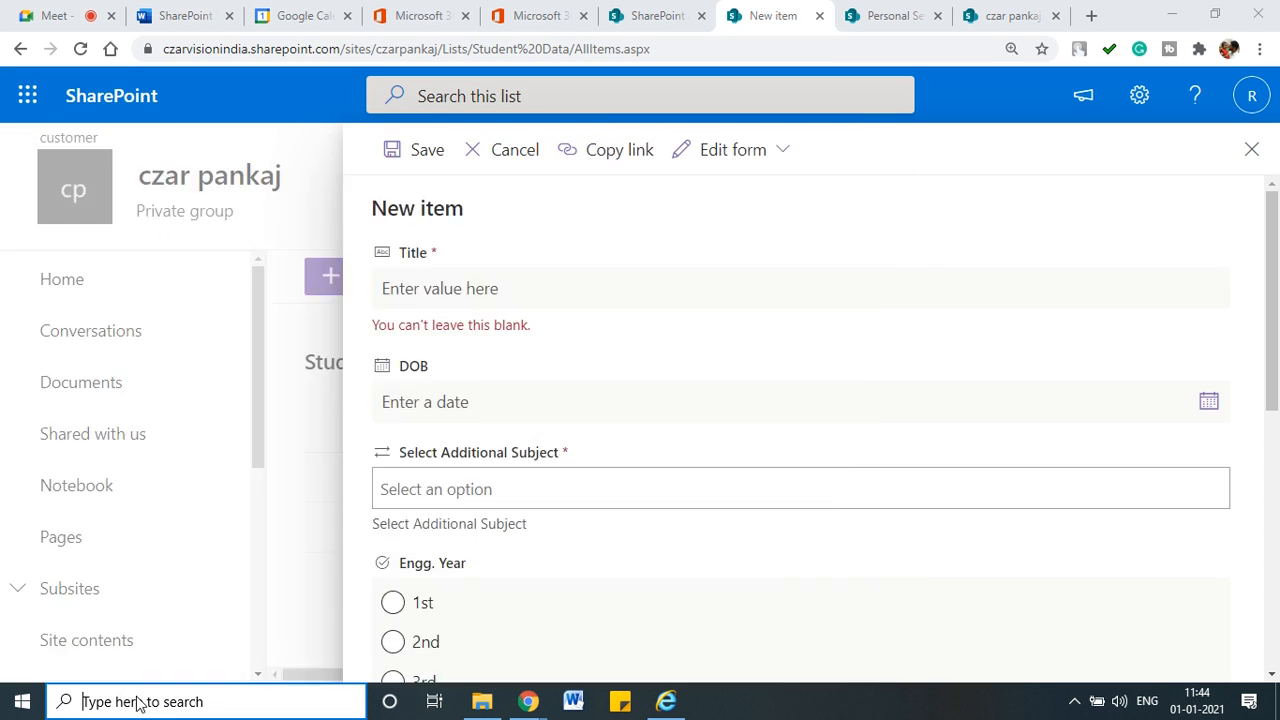
pyautogui.write('no')
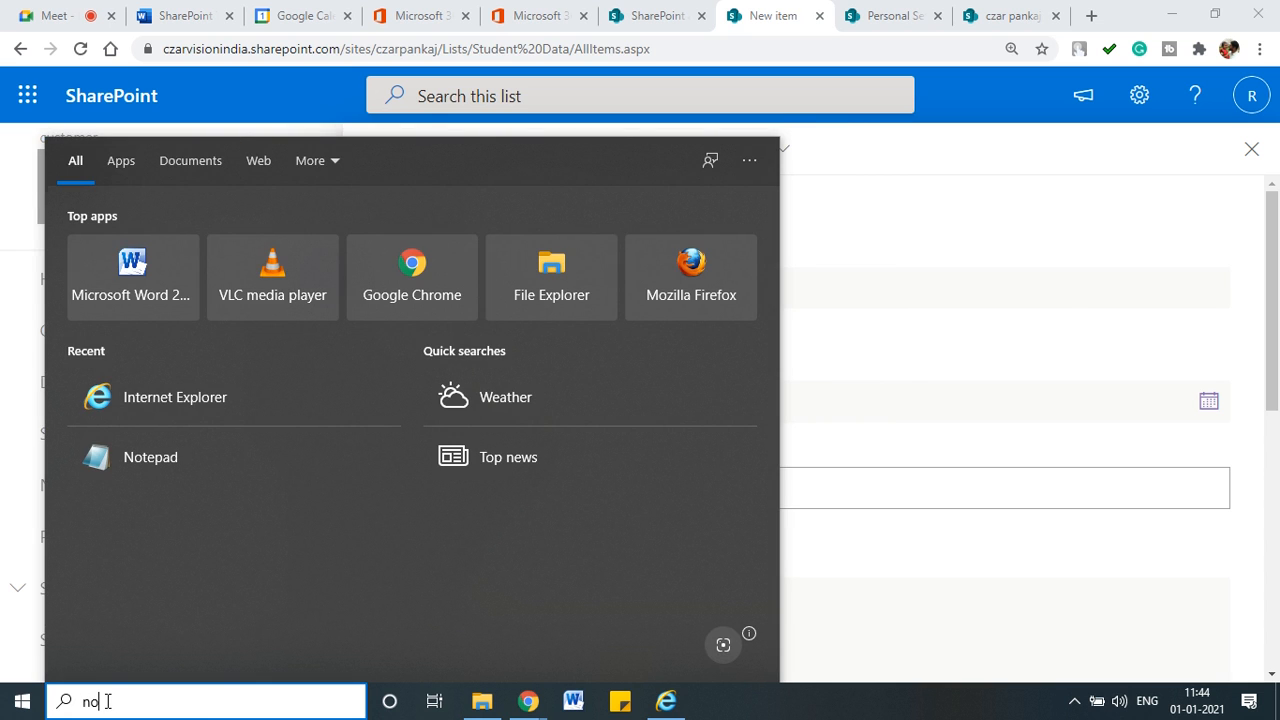
pyautogui.press('Return')
# Write the red heading "SHarePoint List and Lib forms" and draw three arrows branching down from it
pyautogui.click(995, 152)
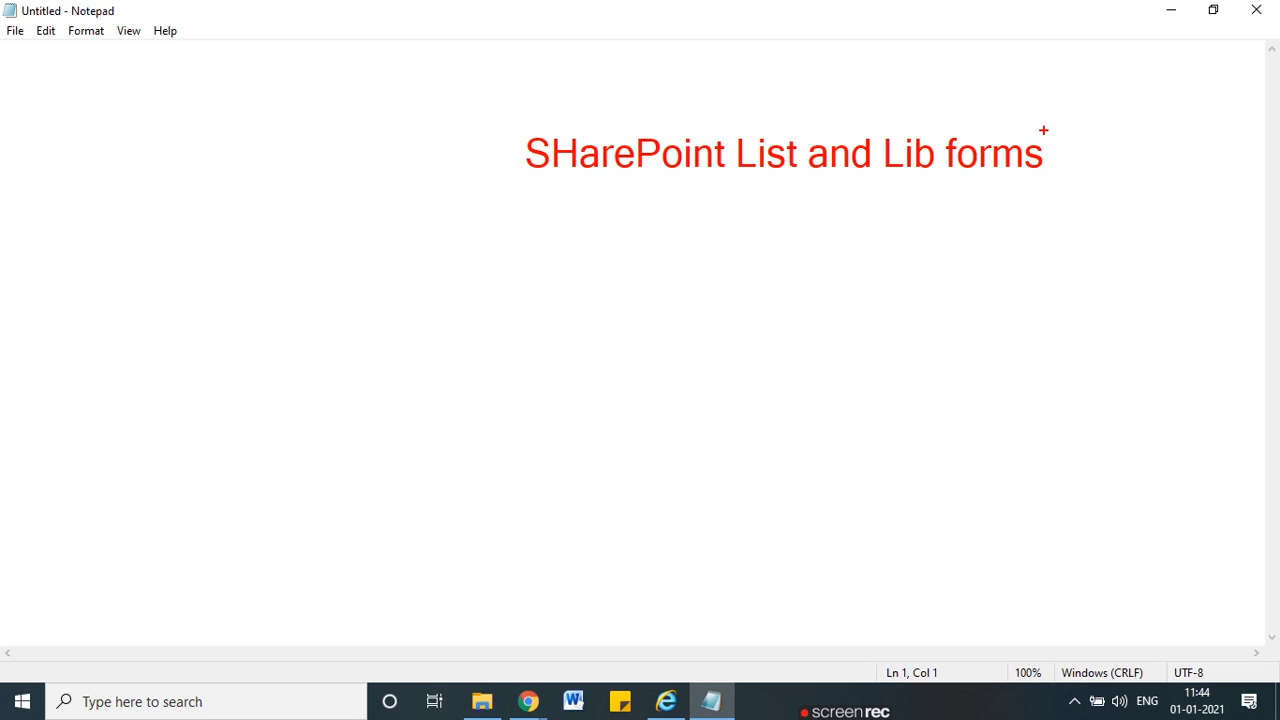
pyautogui.moveTo(705, 192)
pyautogui.mouseDown()
pyautogui.moveTo(522, 262)
pyautogui.moveTo(557, 278)
pyautogui.mouseUp()
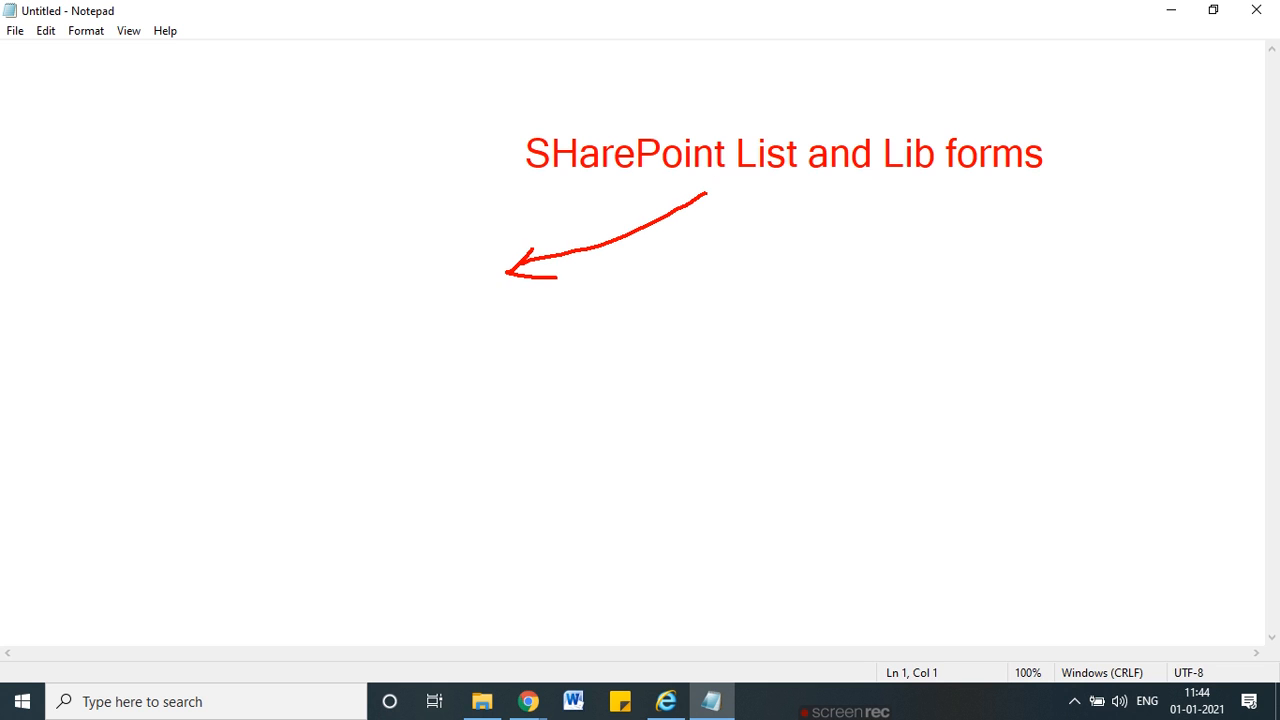
pyautogui.moveTo(714, 195); pyautogui.dragTo(706, 310)
pyautogui.moveTo(715, 284); pyautogui.dragTo(706, 308)
pyautogui.moveTo(720, 198)
pyautogui.mouseDown()
pyautogui.moveTo(943, 263)
pyautogui.moveTo(893, 285)
pyautogui.mouseUp()
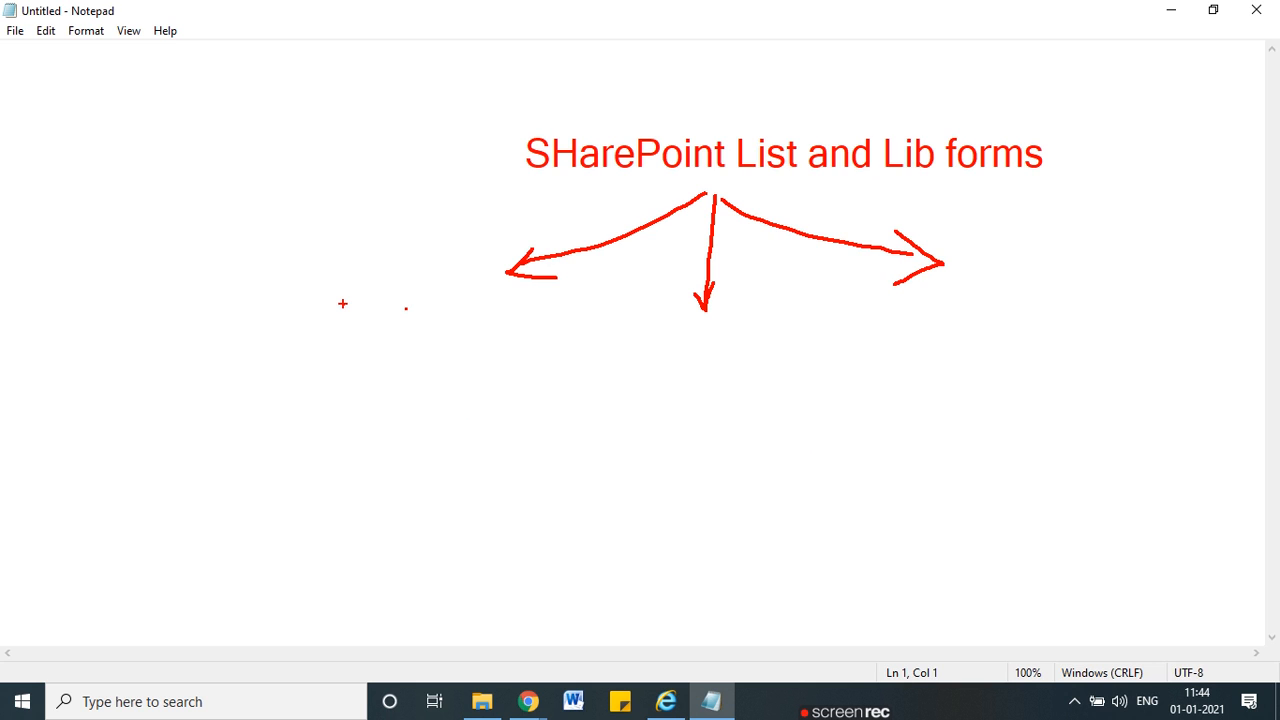
# Label the three arrows "New Form", "Edit Form" and "Display Form" in red
pyautogui.write('New Form')
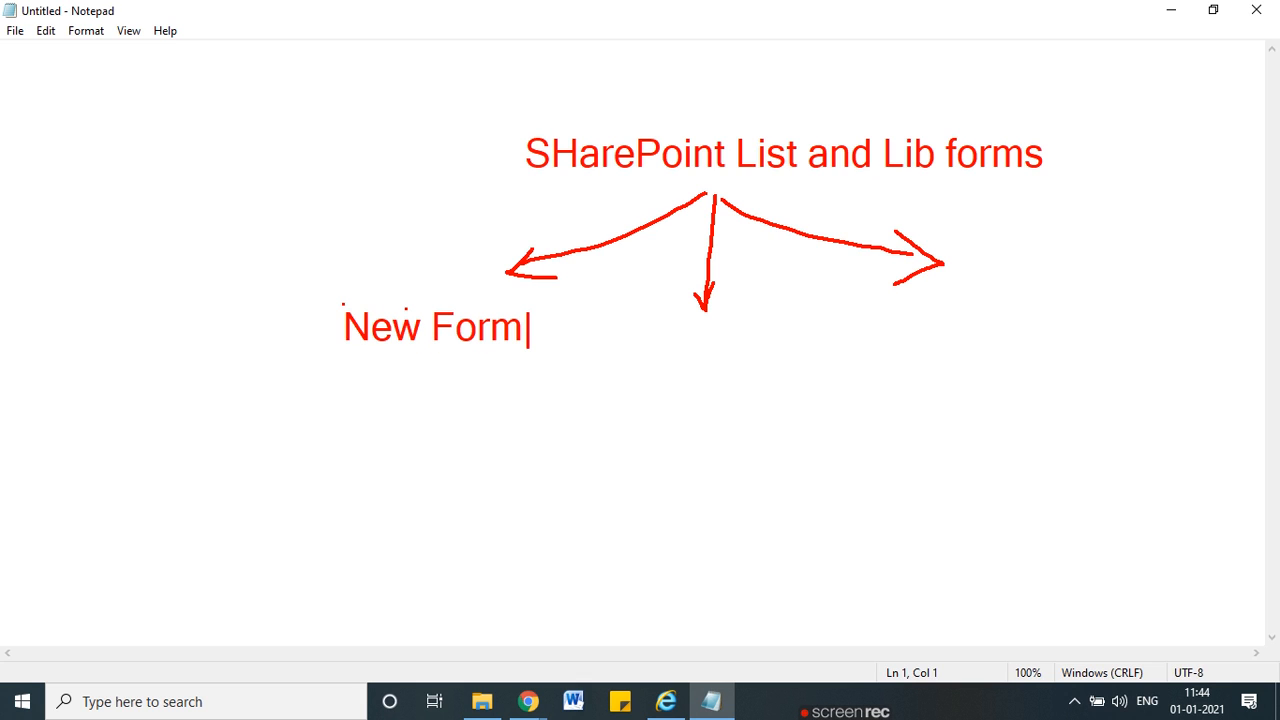
pyautogui.write('        Edit Form')
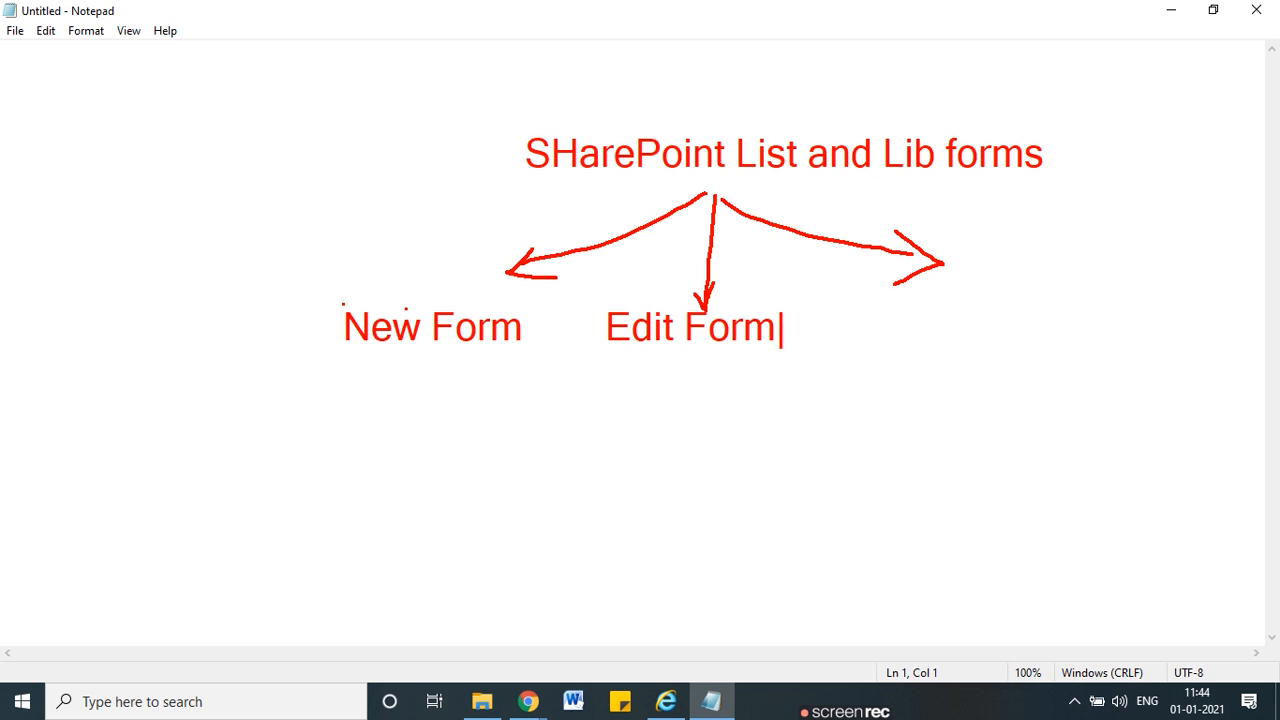
pyautogui.write('         Displa')
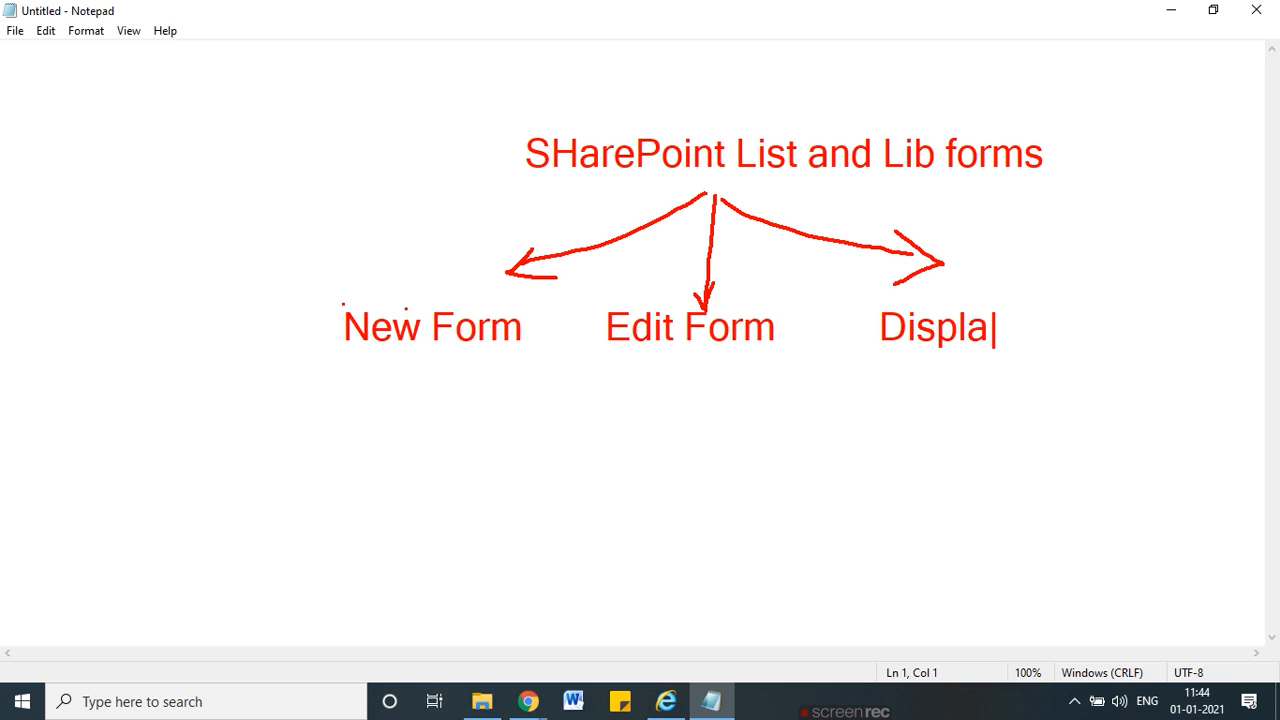
pyautogui.write('y Form')
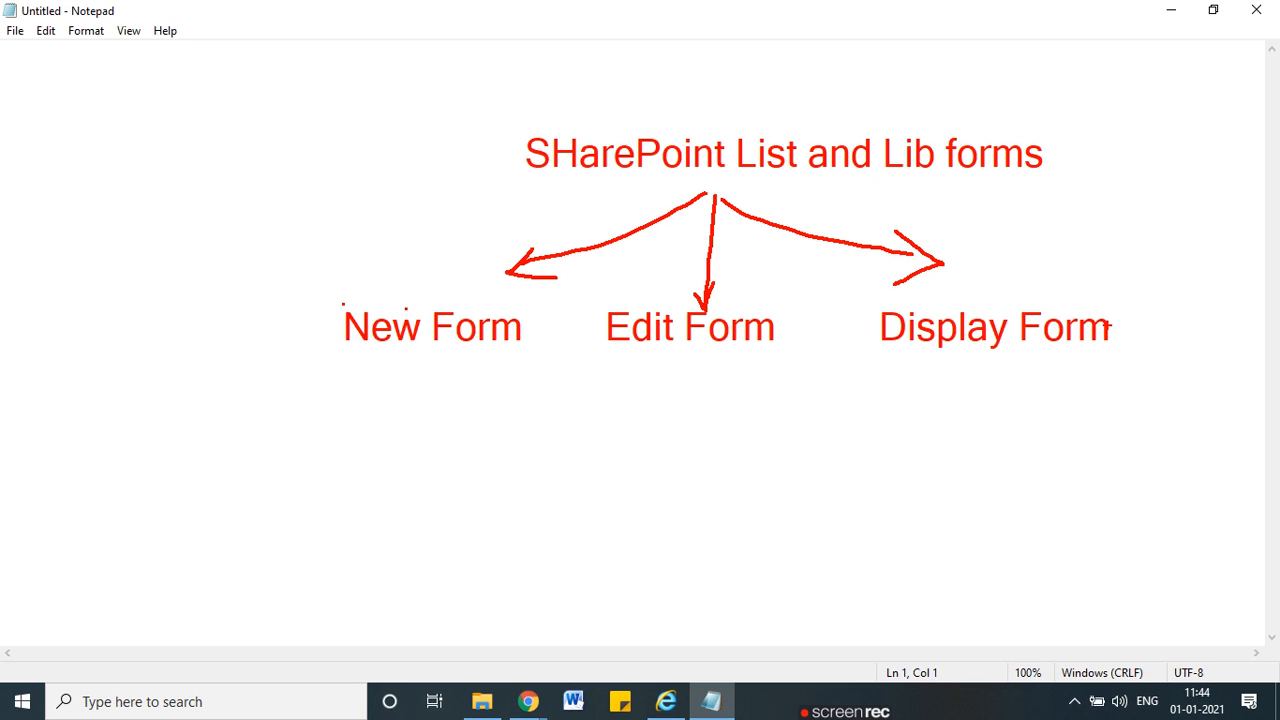
# Enclose the three form labels in a blue outline and underline each label in blue
pyautogui.moveTo(1164, 262)
pyautogui.mouseDown()
pyautogui.moveTo(500, 206)
pyautogui.moveTo(246, 300)
pyautogui.moveTo(783, 461)
pyautogui.moveTo(1183, 272)
pyautogui.moveTo(1131, 248)
pyautogui.mouseUp()
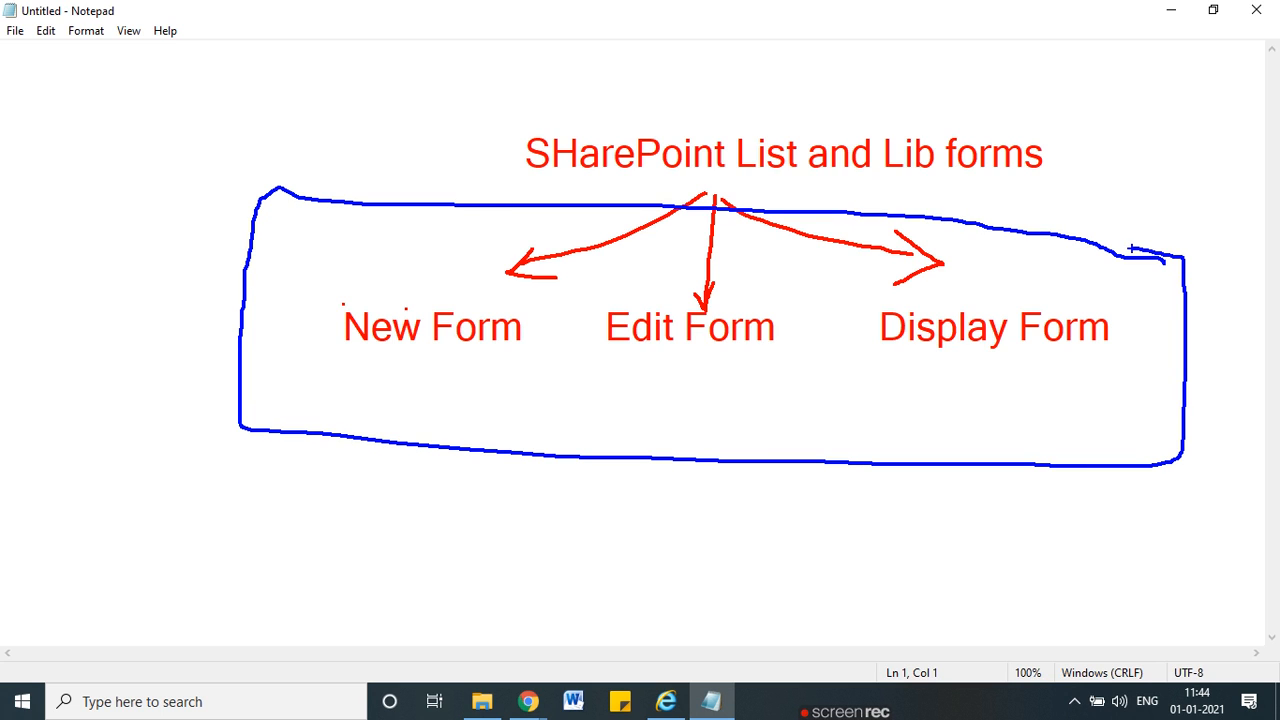
pyautogui.moveTo(356, 352); pyautogui.dragTo(486, 352)
pyautogui.moveTo(641, 353); pyautogui.dragTo(758, 354)
pyautogui.moveTo(948, 355); pyautogui.dragTo(1111, 354)
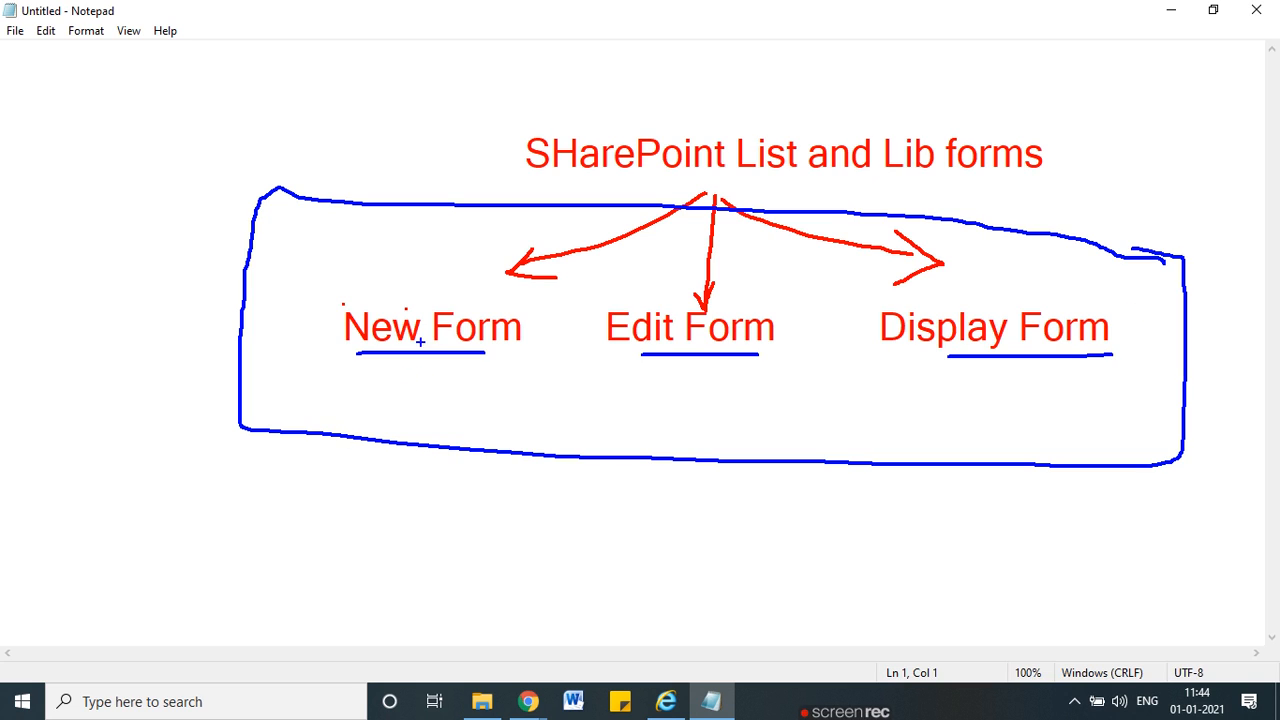
# Draw a blue arrow down from the outline and label it "Power Apps Form Customisation" on two lines
pyautogui.moveTo(349, 443); pyautogui.dragTo(343, 511)
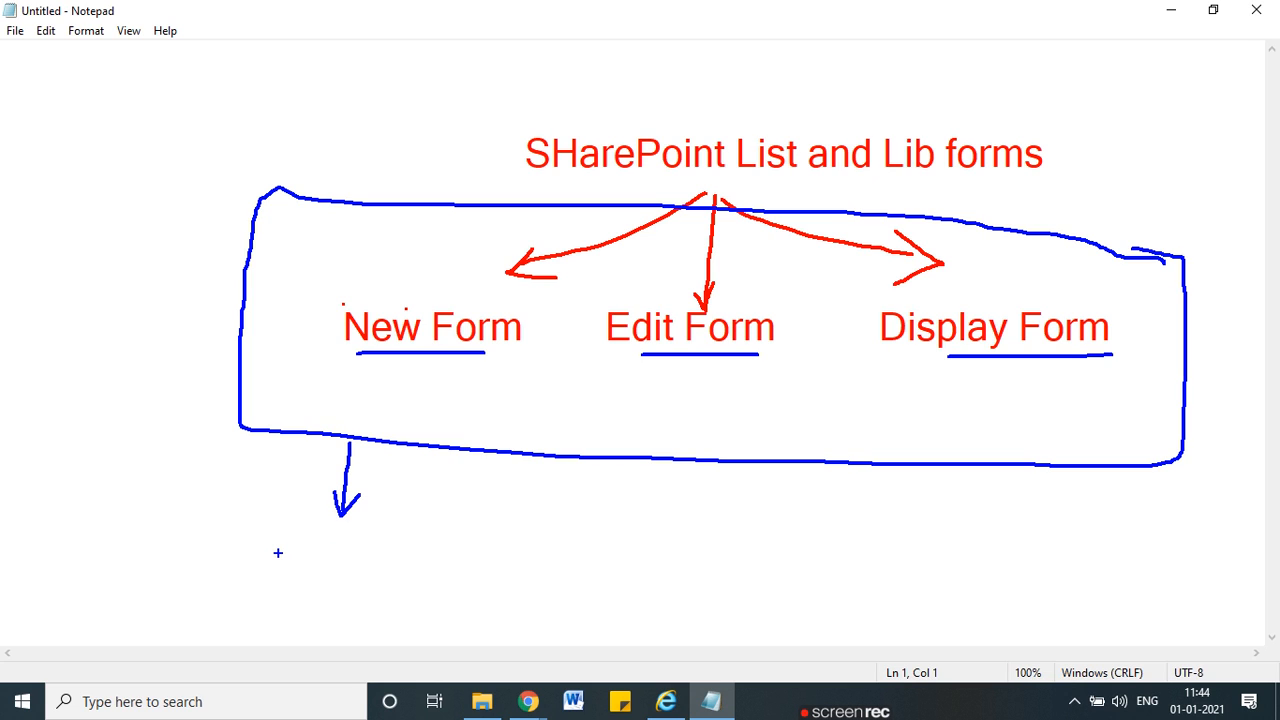
pyautogui.press('t')
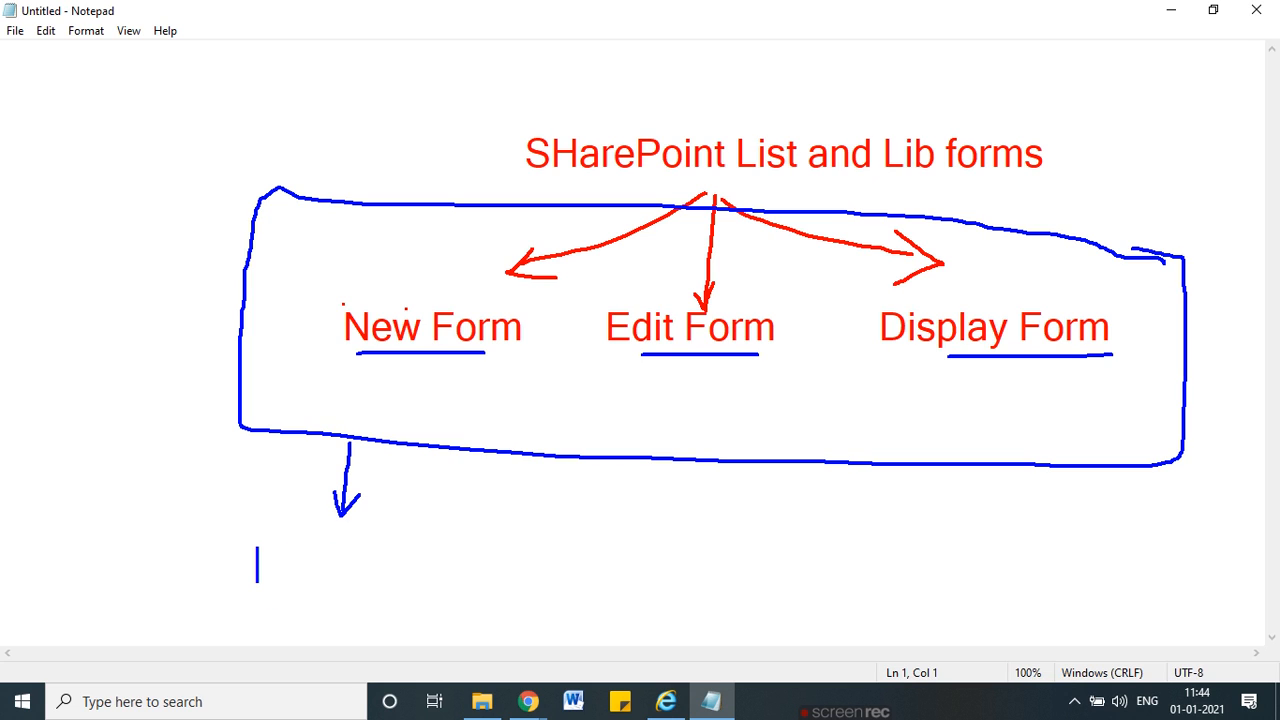
pyautogui.write('{p')
pyautogui.press('BackSpace')
pyautogui.press('BackSpace')
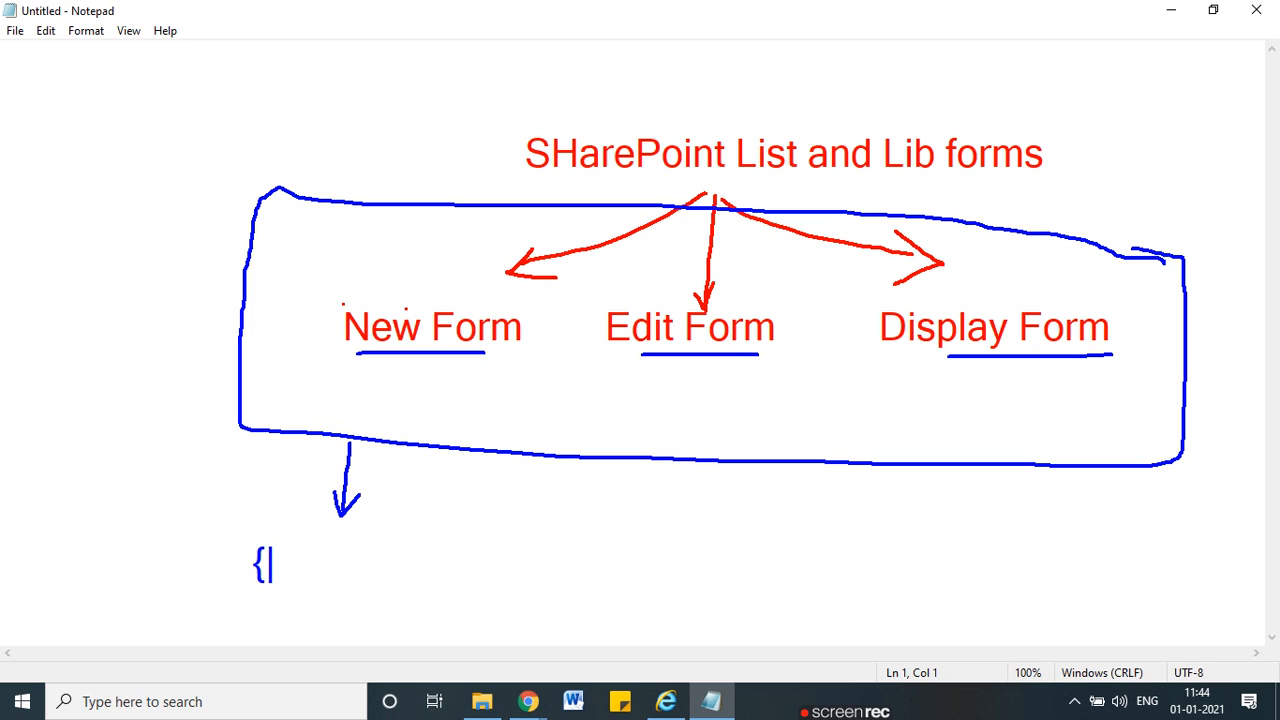
pyautogui.write('Power Apps')
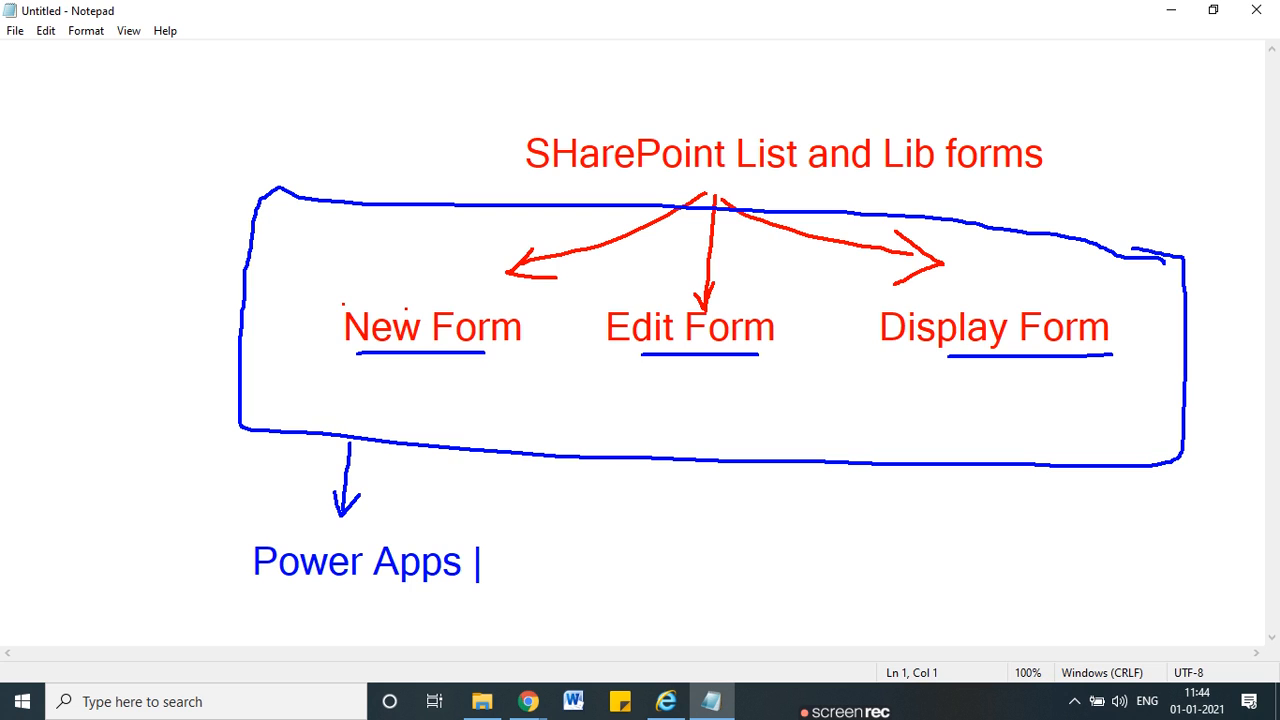
pyautogui.press('Return')
pyautogui.write('Form Customi')
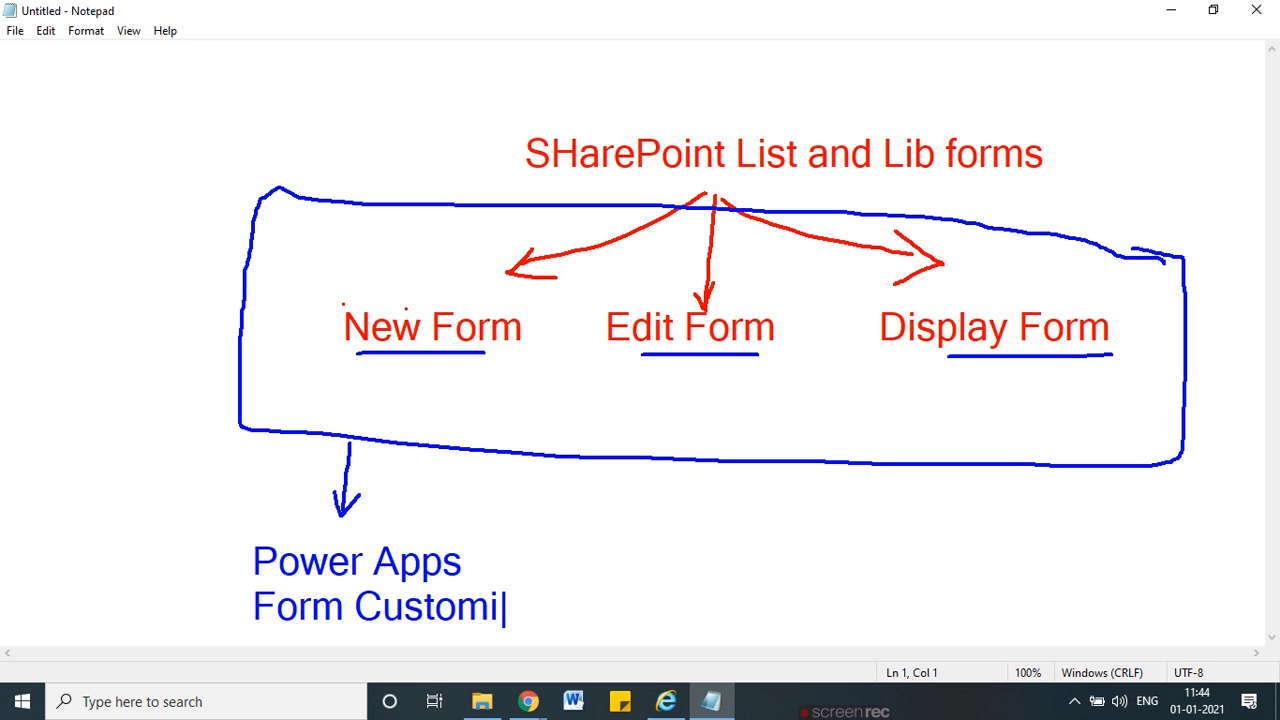
pyautogui.write('sation')
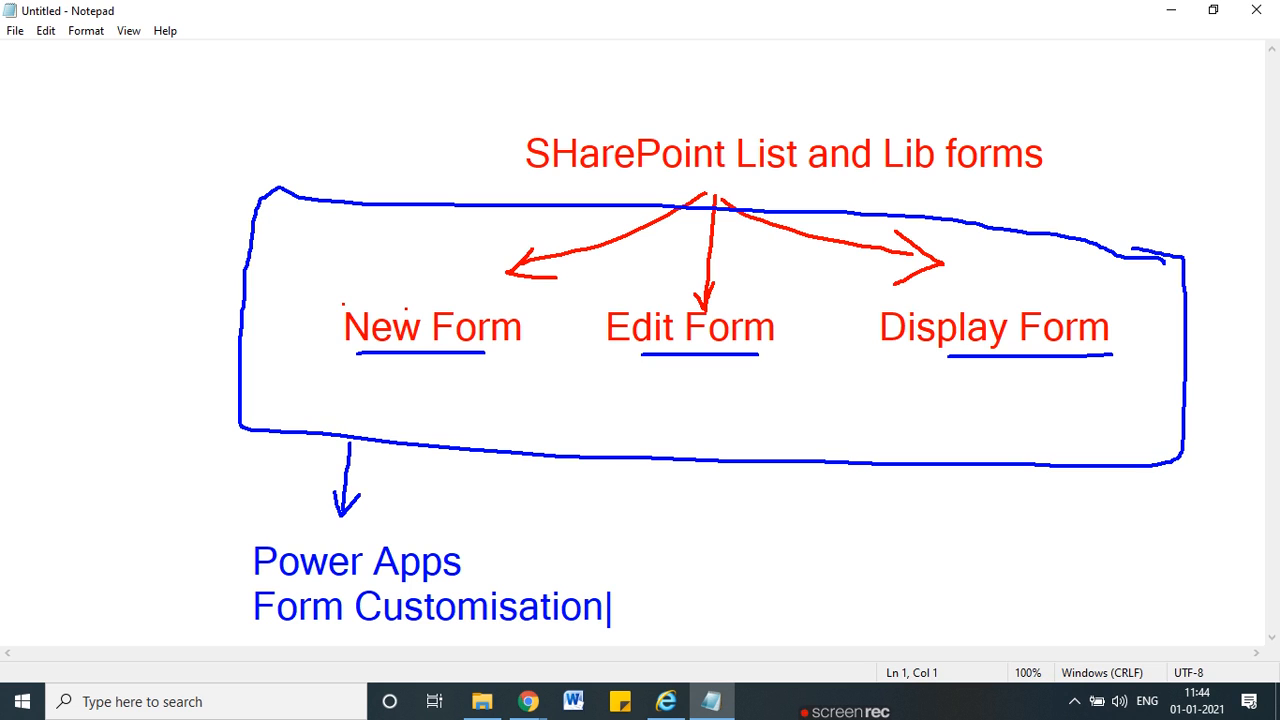
pyautogui.press('Escape')
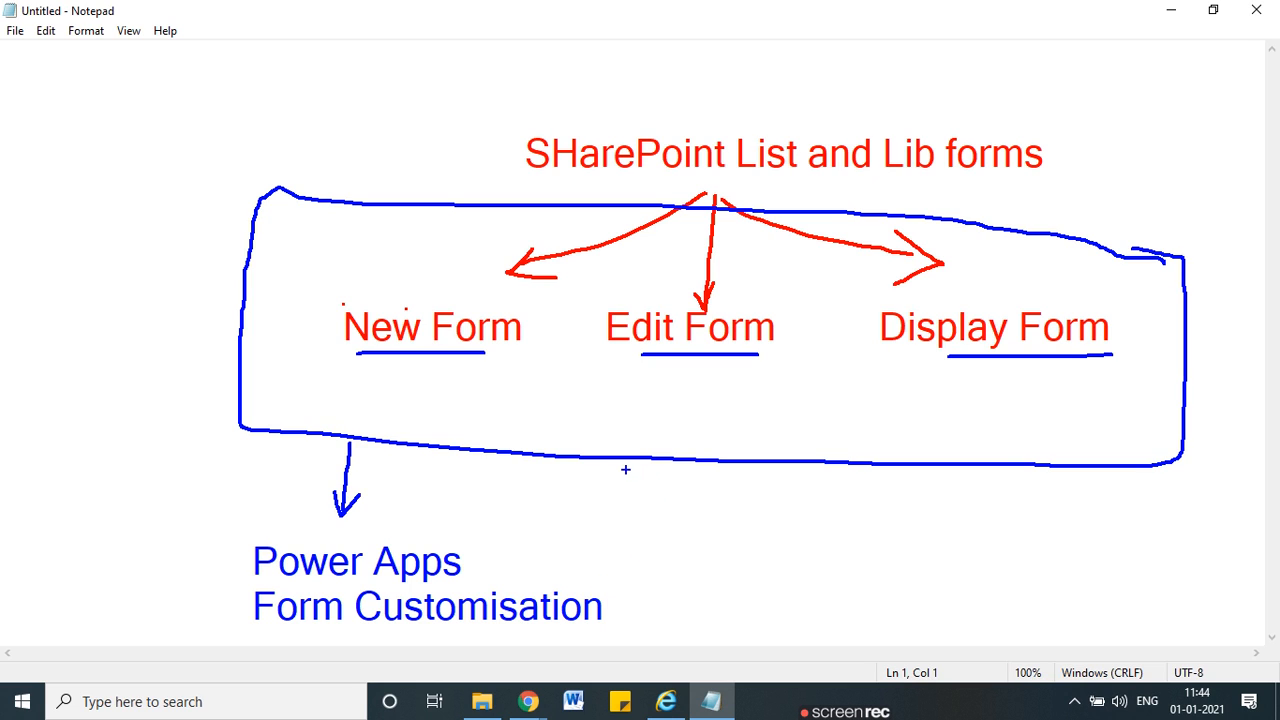
# Draw a second blue arrow from the outline and label it "SHarePoint Designer" on two lines
pyautogui.moveTo(638, 461); pyautogui.dragTo(749, 512)
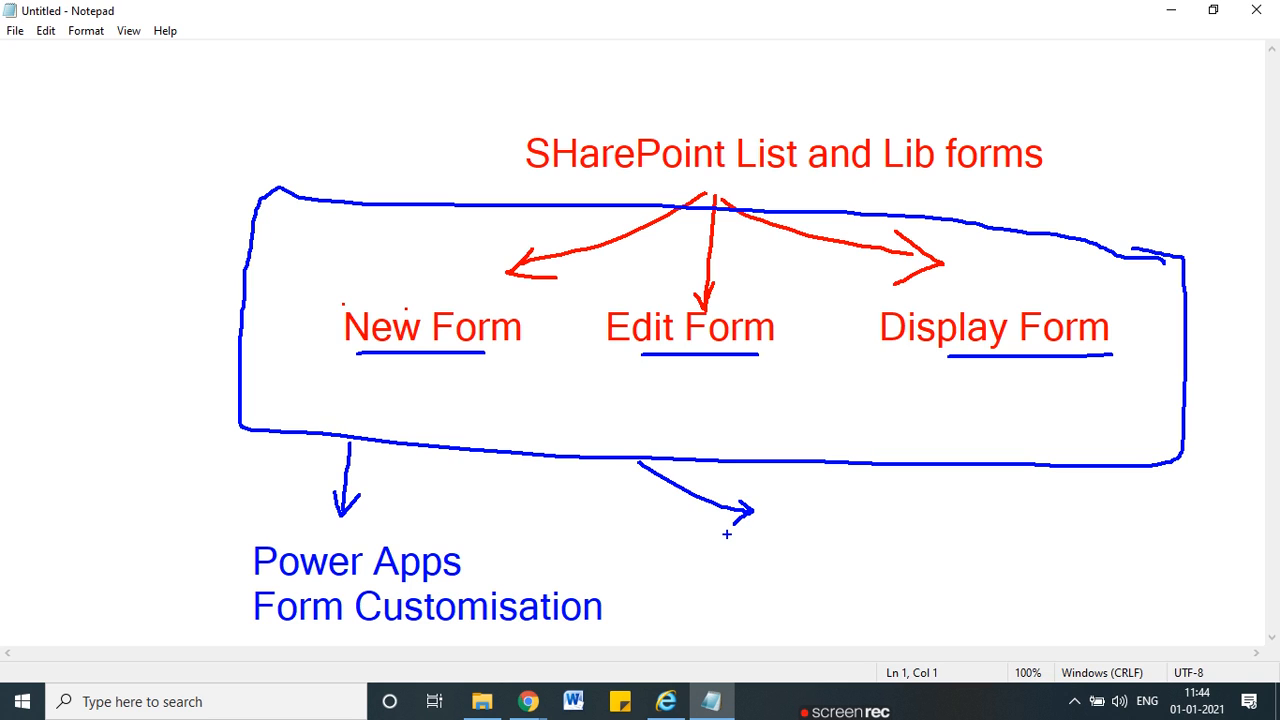
pyautogui.press('t')
pyautogui.write('SHarePoint')
pyautogui.press('Return')
pyautogui.write('Designer')
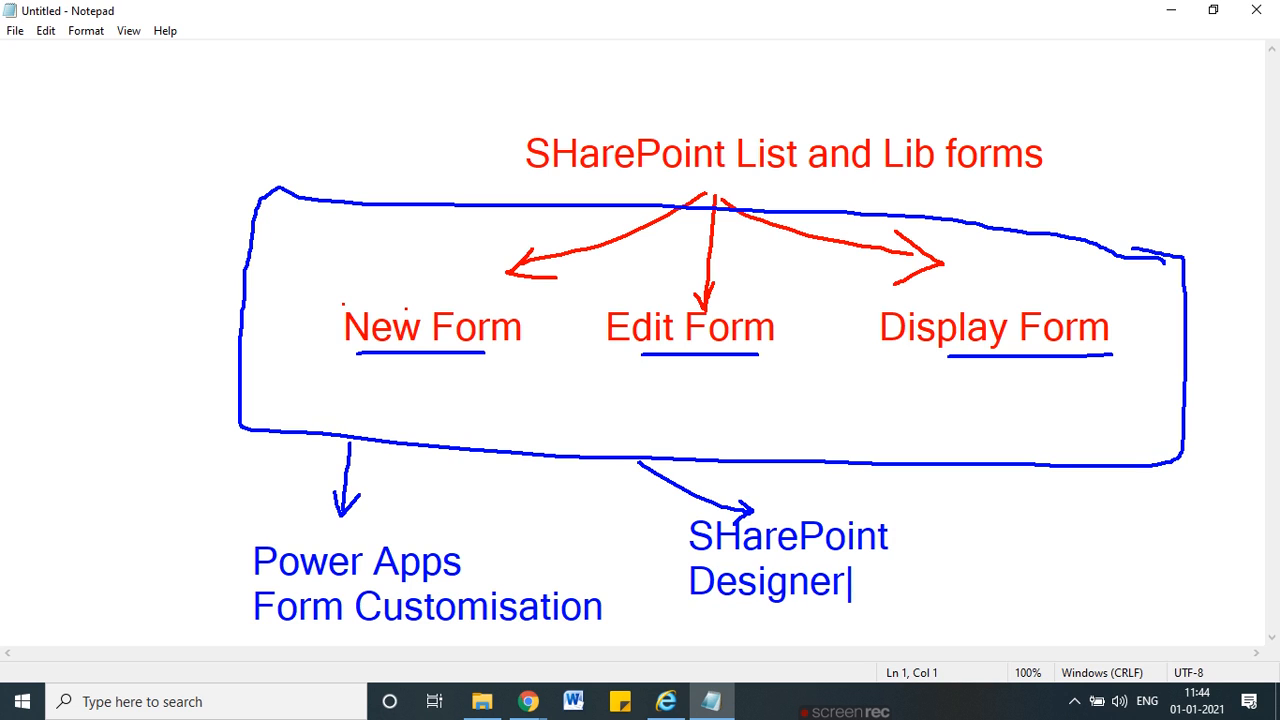
# Draw a third blue arrow from the outline and label it "Infopath Design"
pyautogui.moveTo(1003, 464)
pyautogui.mouseDown()
pyautogui.moveTo(1036, 501)
pyautogui.moveTo(1048, 487)
pyautogui.mouseUp()
pyautogui.click(1014, 527)
pyautogui.write('Infopath Design')
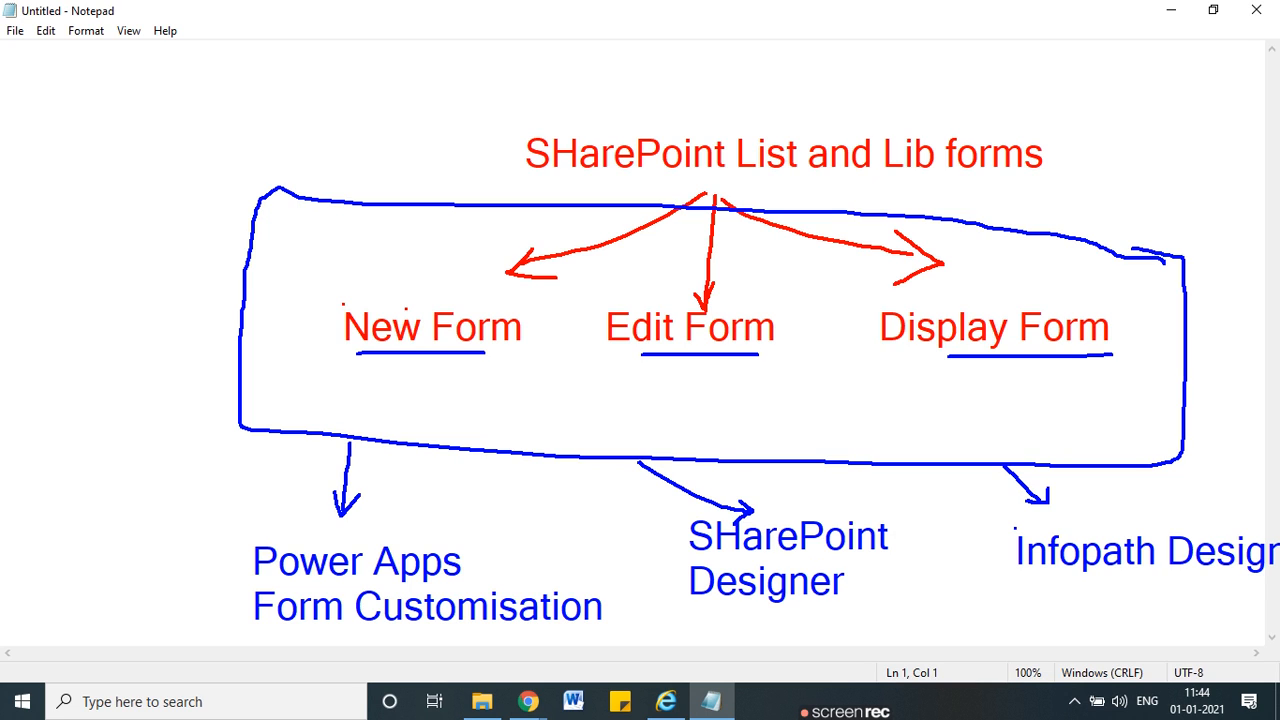
pyautogui.press('Return')
pyautogui.write('r')
pyautogui.press('BackSpace')
pyautogui.press('Escape')
# Encircle and box Power Apps Form Customisation in red, and cross out SHarePoint Designer and Infopath Design
pyautogui.moveTo(498, 523)
pyautogui.mouseDown()
pyautogui.moveTo(420, 515)
pyautogui.moveTo(196, 588)
pyautogui.moveTo(474, 652)
pyautogui.moveTo(674, 636)
pyautogui.moveTo(404, 535)
pyautogui.mouseUp()
pyautogui.moveTo(757, 520); pyautogui.dragTo(852, 601)
pyautogui.moveTo(840, 510); pyautogui.dragTo(775, 608)
pyautogui.moveTo(1063, 509); pyautogui.dragTo(1192, 586)
pyautogui.moveTo(1168, 509); pyautogui.dragTo(1094, 600)
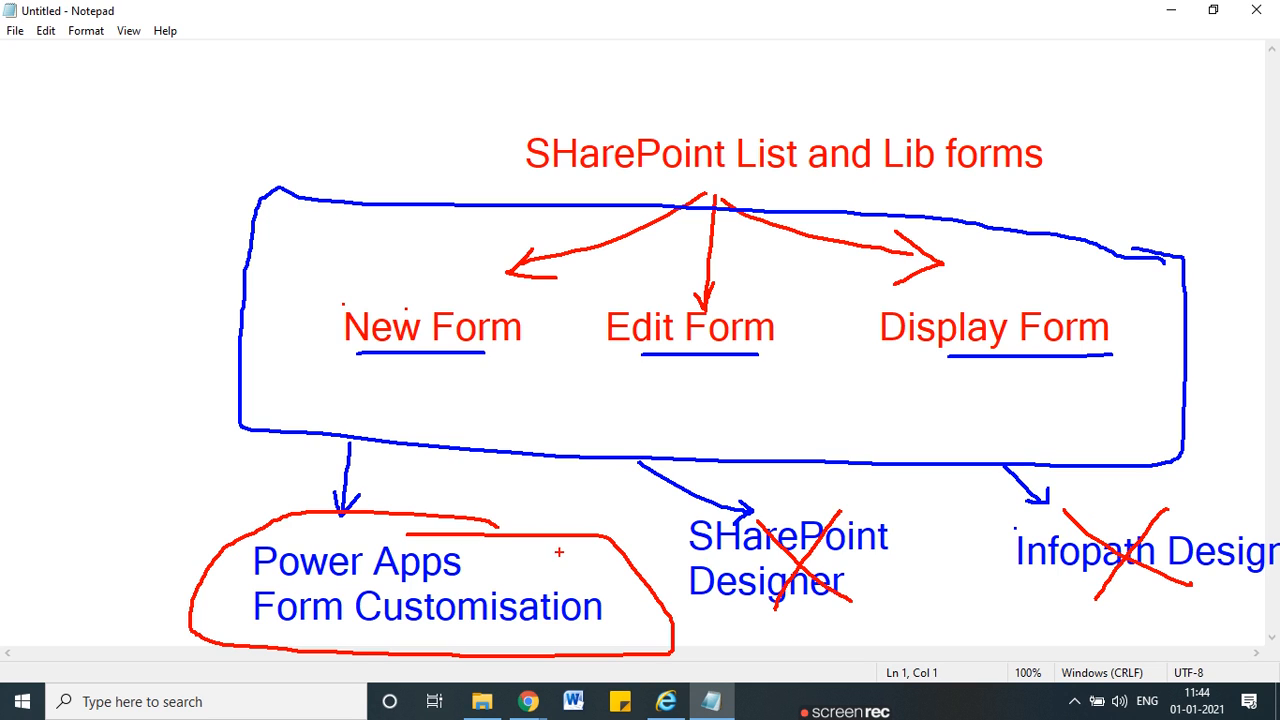
pyautogui.moveTo(248, 532)
pyautogui.mouseDown()
pyautogui.moveTo(608, 542)
pyautogui.moveTo(622, 654)
pyautogui.moveTo(288, 655)
pyautogui.moveTo(230, 620)
pyautogui.moveTo(240, 540)
pyautogui.moveTo(612, 546)
pyautogui.moveTo(625, 626)
pyautogui.moveTo(316, 650)
pyautogui.mouseUp()
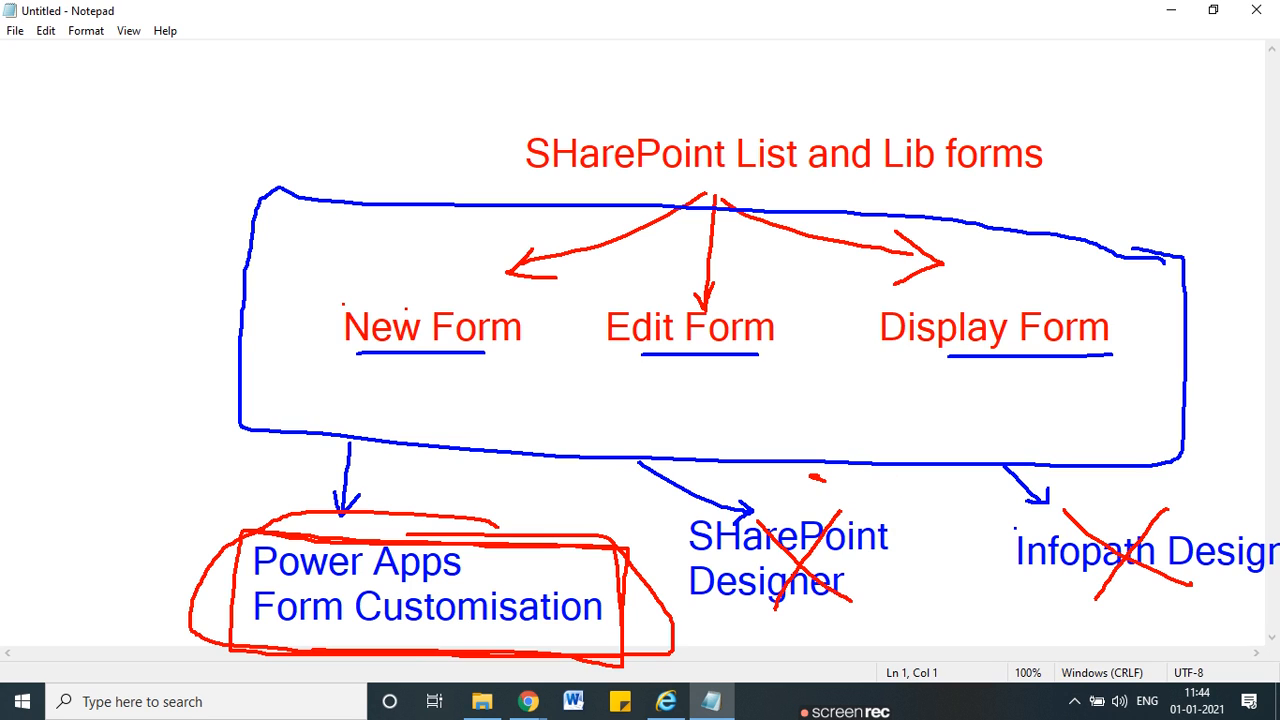
# Handwrite "2013/16" in red above SHarePoint Designer and "13" beside it
pyautogui.moveTo(826, 488)
pyautogui.mouseDown()
pyautogui.moveTo(860, 500)
pyautogui.moveTo(880, 486)
pyautogui.mouseUp()
pyautogui.moveTo(904, 487); pyautogui.dragTo(952, 544)
pyautogui.moveTo(978, 496); pyautogui.dragTo(985, 545)
pyautogui.moveTo(1008, 500)
pyautogui.mouseDown()
pyautogui.moveTo(1000, 532)
pyautogui.moveTo(1008, 520)
pyautogui.mouseUp()
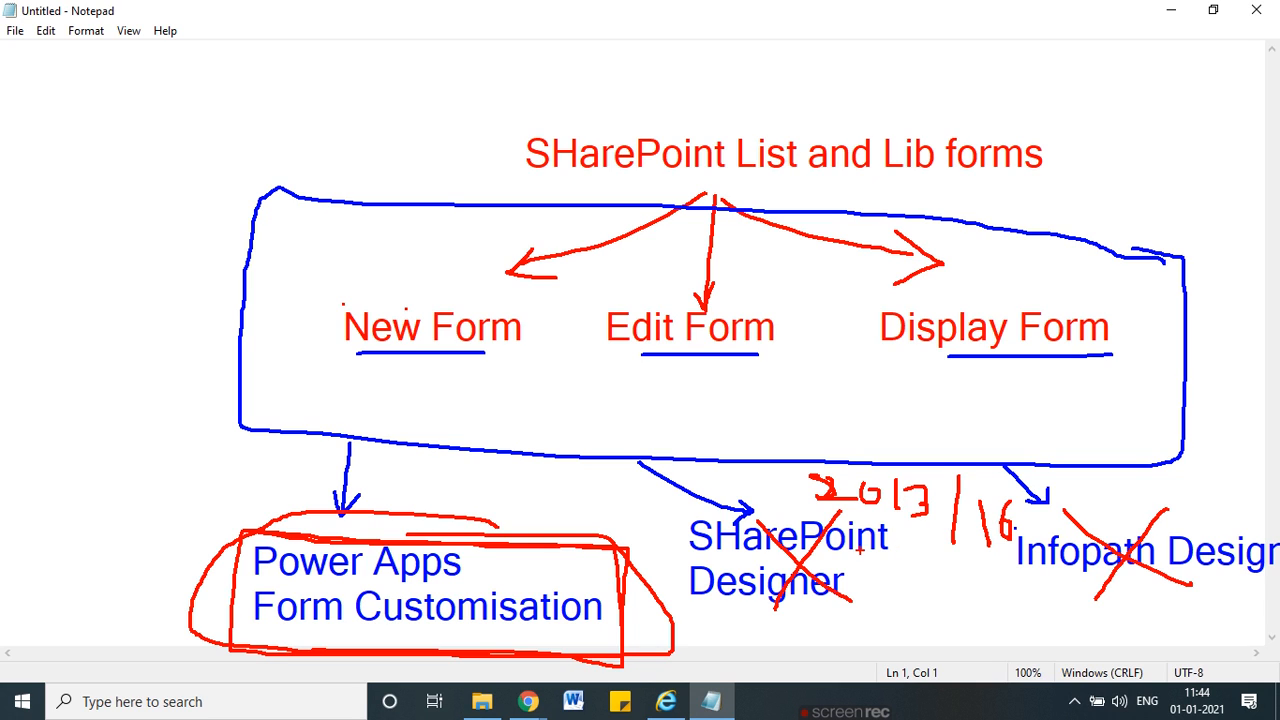
pyautogui.moveTo(868, 570); pyautogui.dragTo(874, 604)
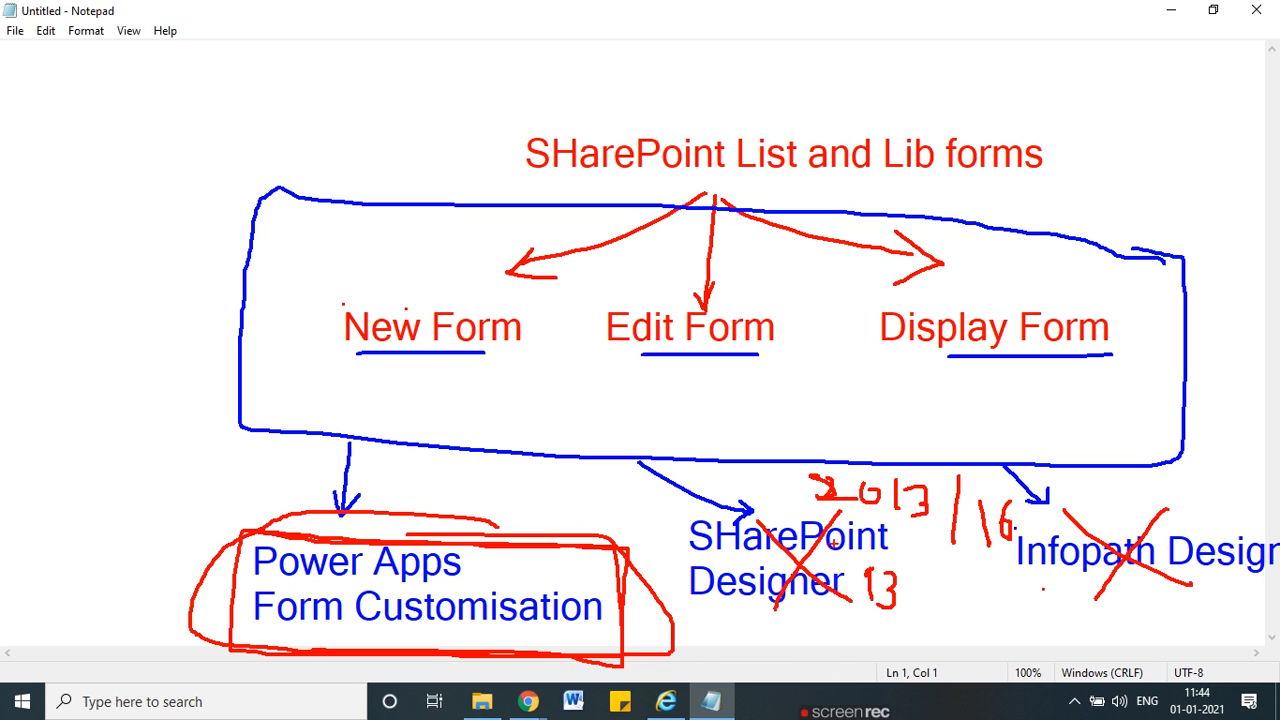
# Encircle SHarePoint Designer and Infopath Design in red, and add a mark beside Power Apps Form Customisation
pyautogui.moveTo(897, 525)
pyautogui.mouseDown()
pyautogui.moveTo(776, 502)
pyautogui.moveTo(910, 620)
pyautogui.moveTo(850, 505)
pyautogui.mouseUp()
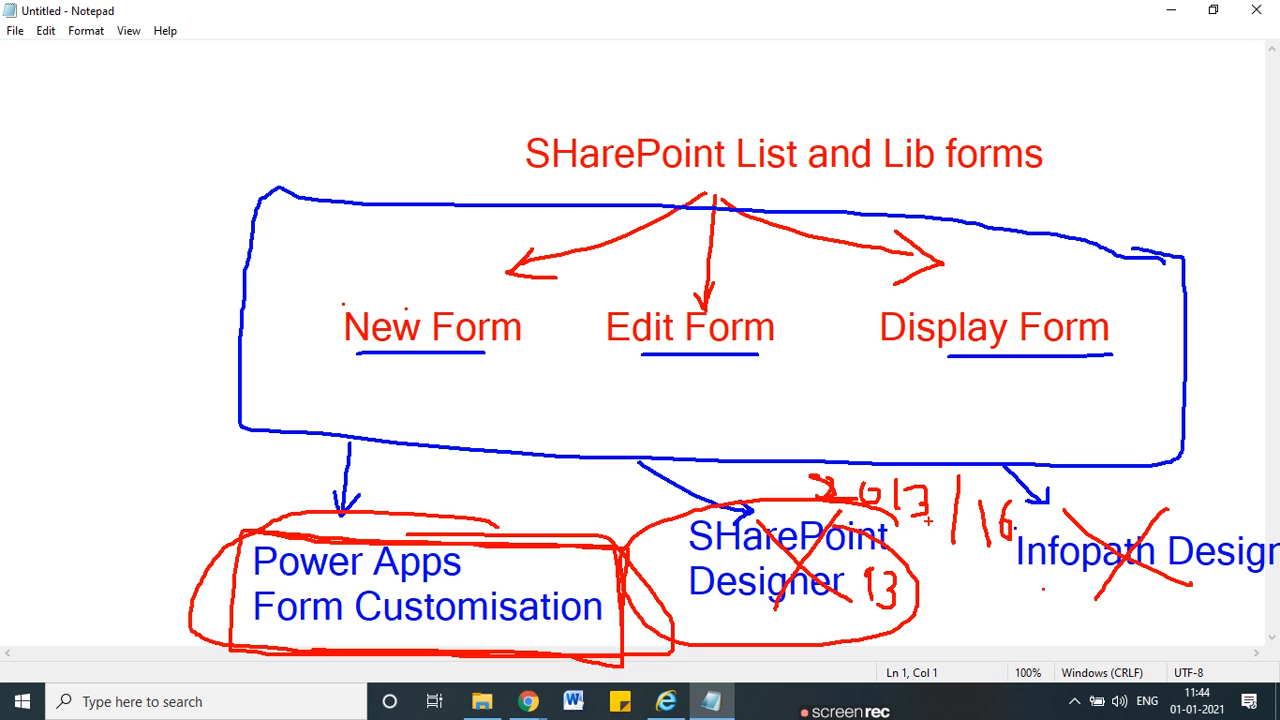
pyautogui.moveTo(1263, 509)
pyautogui.mouseDown()
pyautogui.moveTo(1010, 580)
pyautogui.moveTo(1245, 492)
pyautogui.mouseUp()
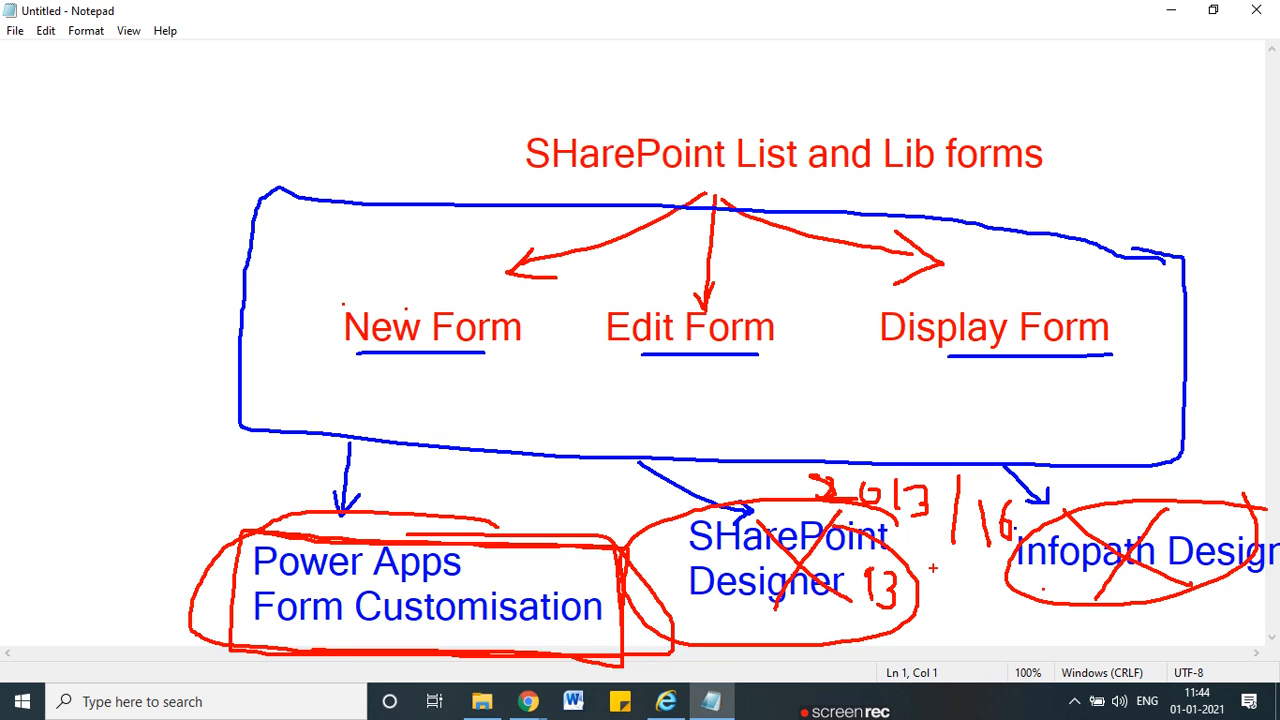
pyautogui.moveTo(122, 490)
pyautogui.mouseDown()
pyautogui.moveTo(175, 527)
pyautogui.moveTo(113, 528)
pyautogui.moveTo(190, 517)
pyautogui.mouseUp()
pyautogui.moveTo(152, 479); pyautogui.dragTo(130, 545)
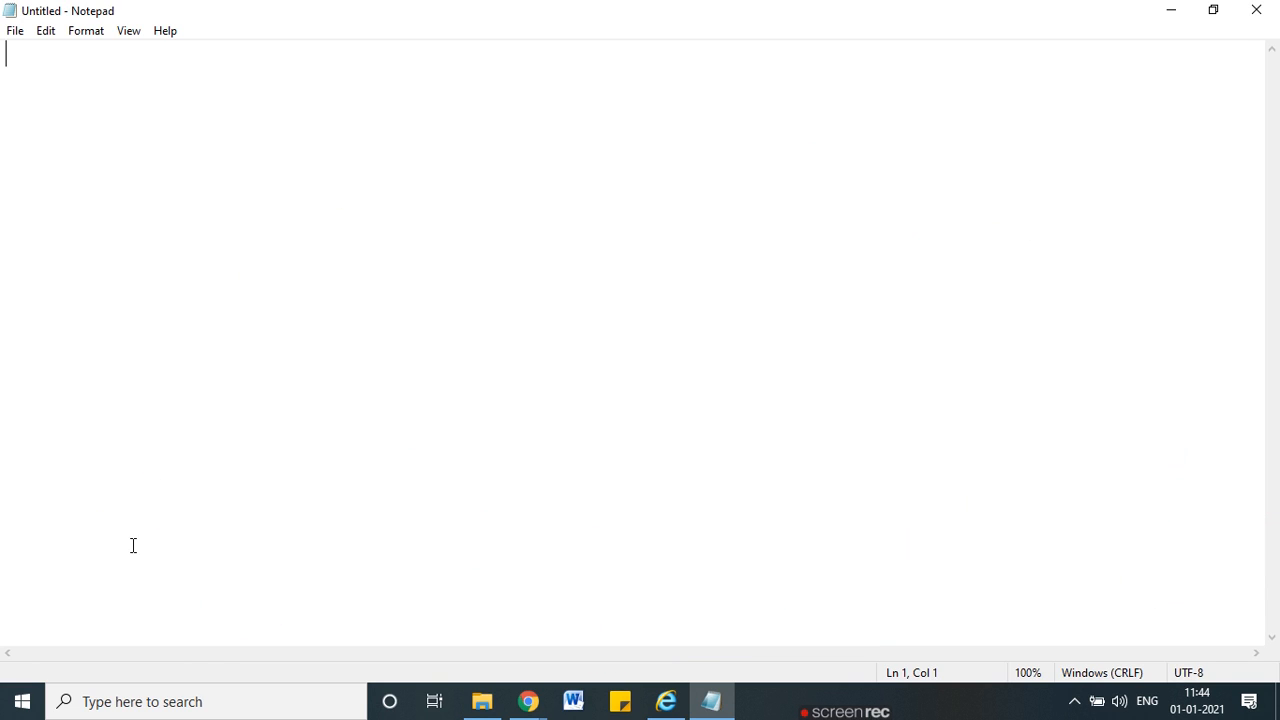
# Return to the Student Data list in SharePoint, close the open form, and start a fresh new item
pyautogui.click(1165, 17)
pyautogui.click(645, 290)
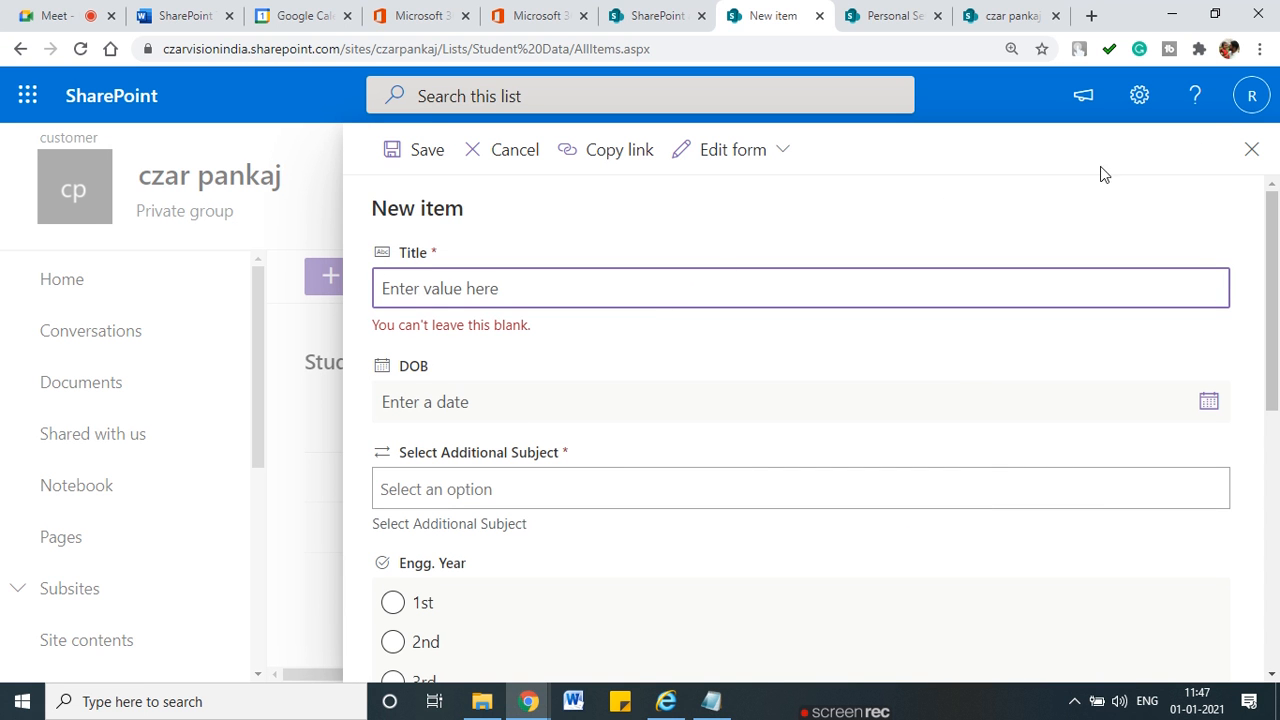
pyautogui.click(1247, 148)
pyautogui.click(359, 290)
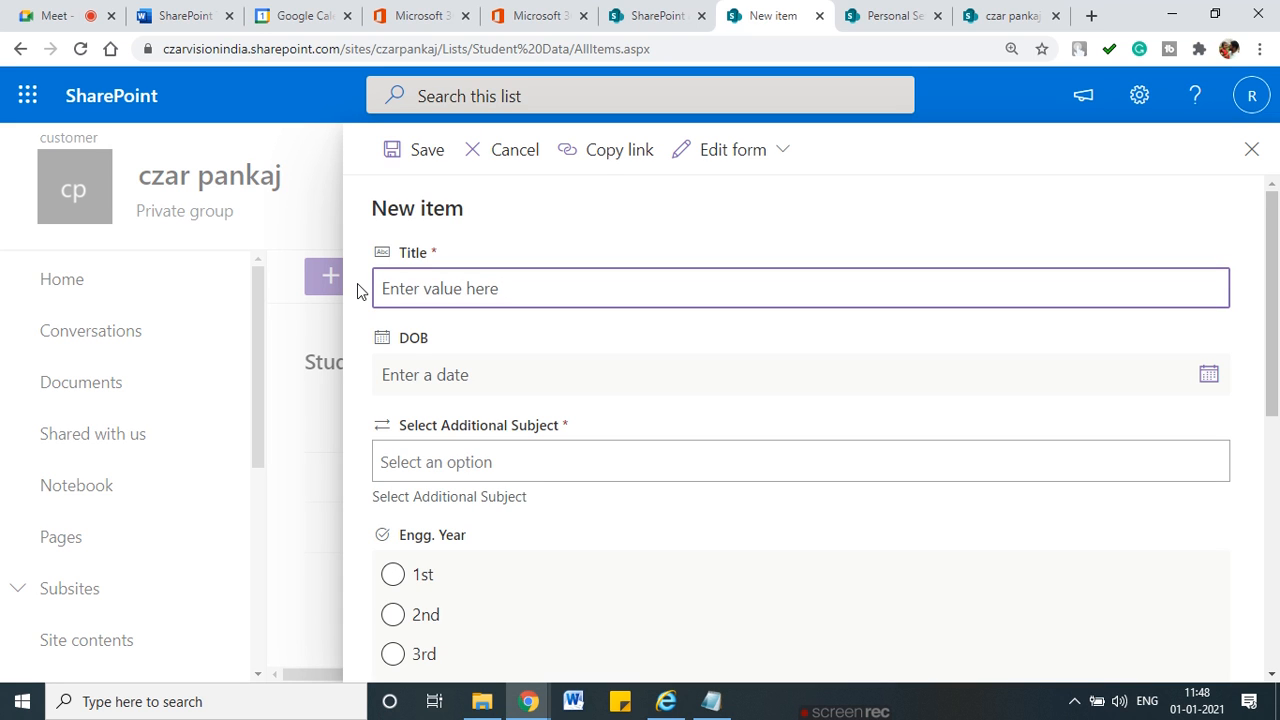
# Encircle the New item heading in red and close the new item form
pyautogui.moveTo(390, 228)
pyautogui.mouseDown()
pyautogui.moveTo(490, 232)
pyautogui.moveTo(335, 228)
pyautogui.moveTo(496, 241)
pyautogui.mouseUp()
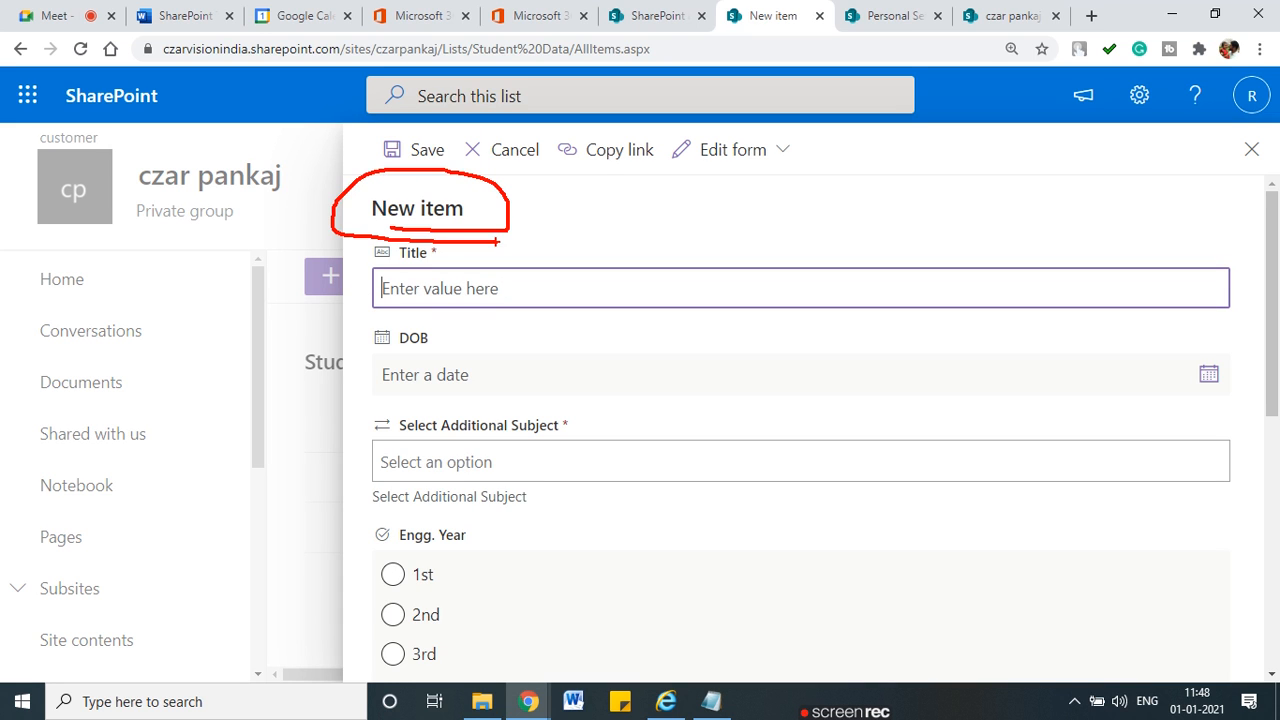
pyautogui.click(1247, 150)
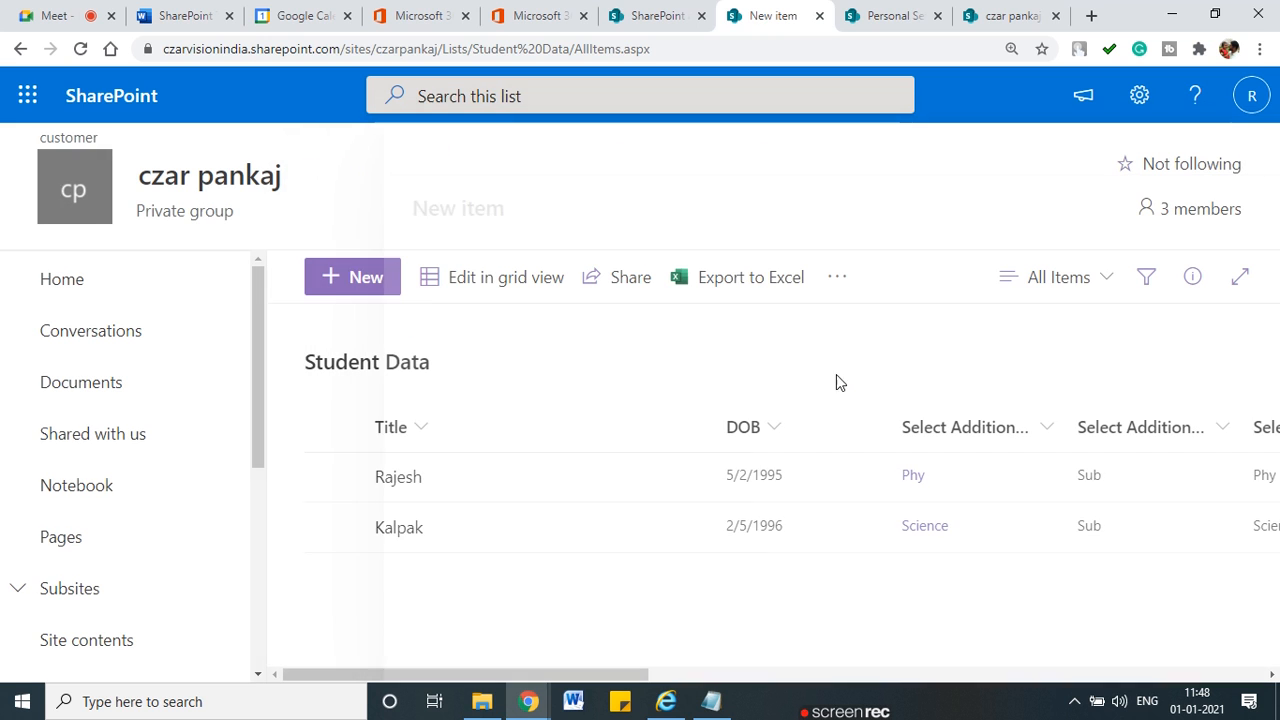
# Open the first Student Data item in its edit form, add a red mark beside the heading, and cancel the form
pyautogui.click(335, 480)
pyautogui.click(335, 480)
pyautogui.click(335, 480)
pyautogui.click(335, 480)
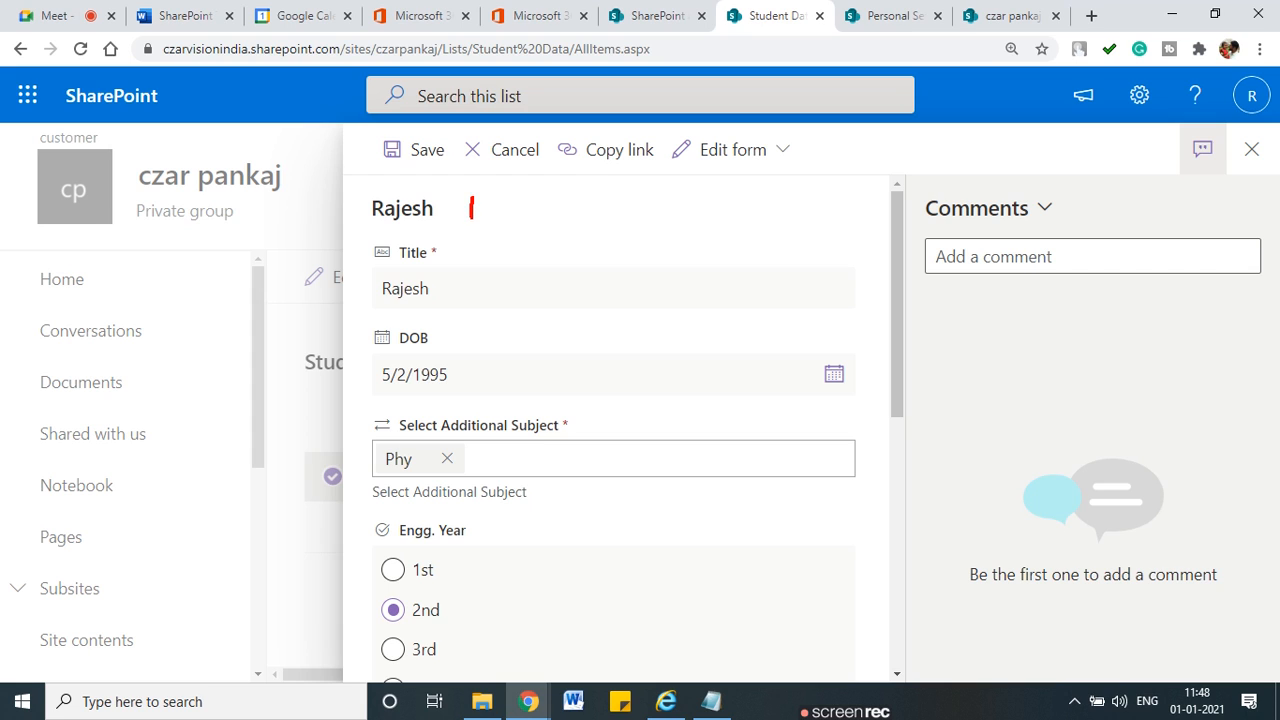
pyautogui.moveTo(478, 200); pyautogui.dragTo(509, 198)
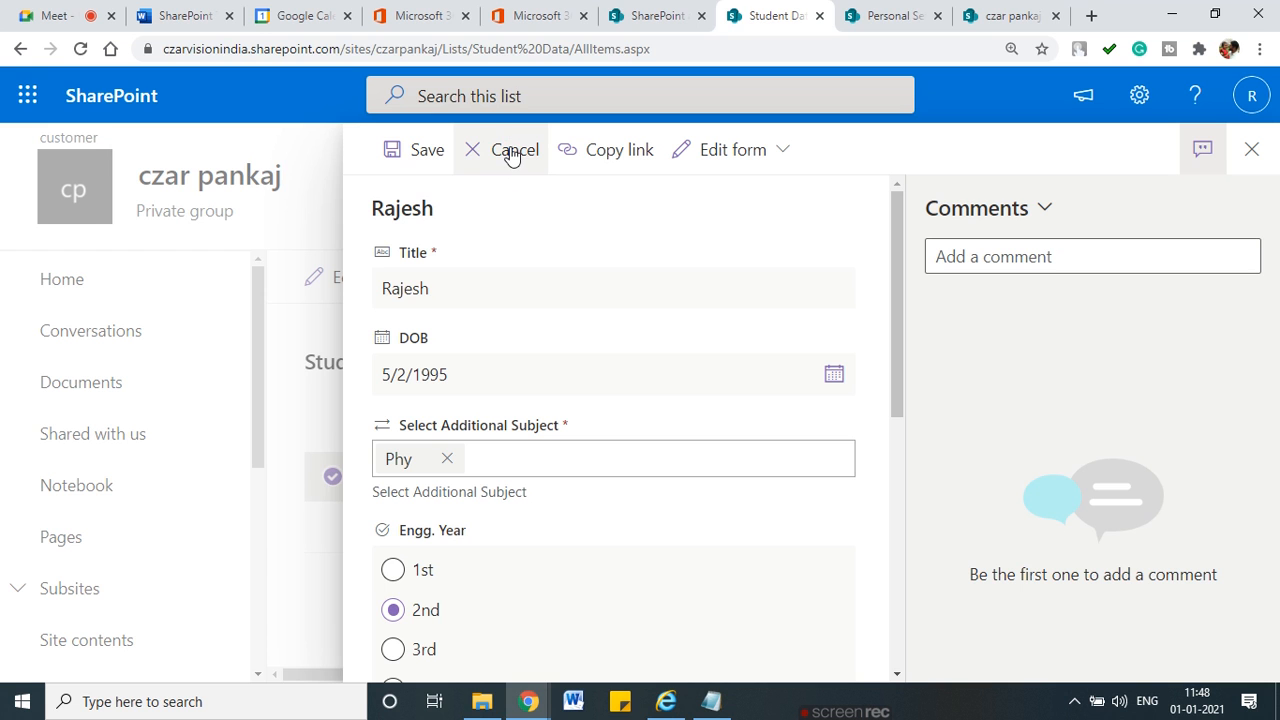
pyautogui.click(510, 149)
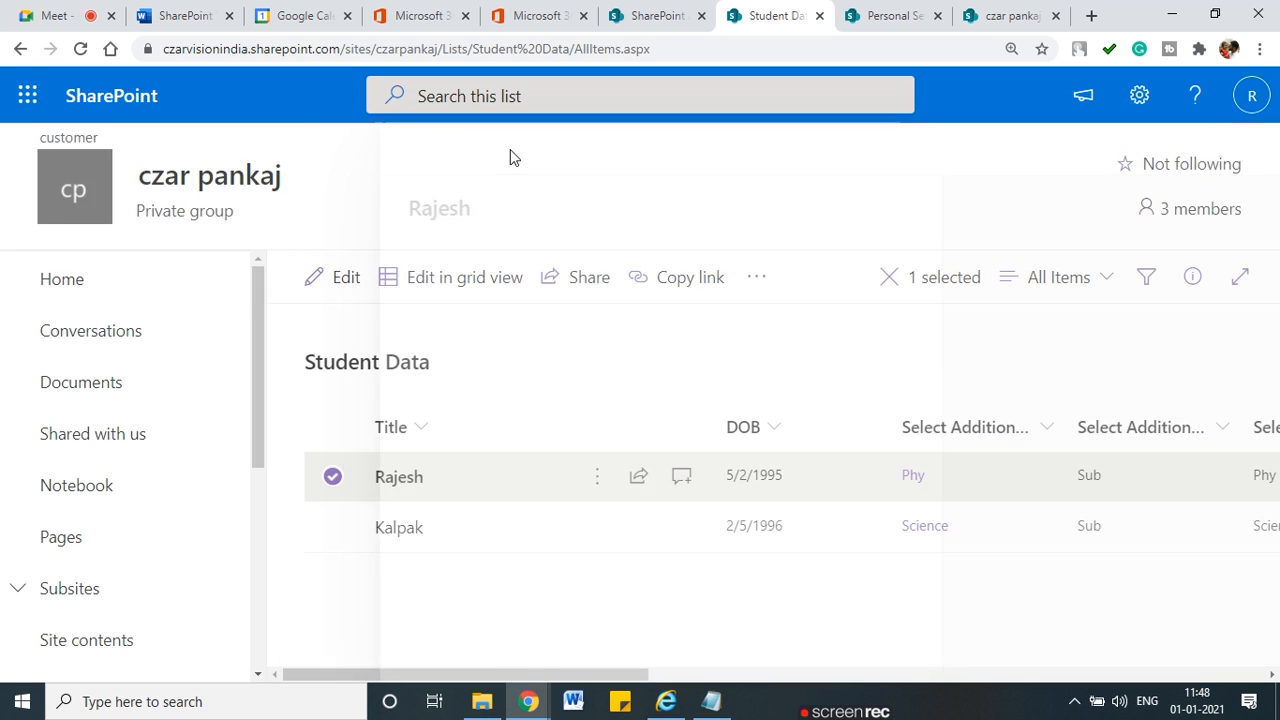
# Open the first item's display form, try inline editing on Title and DOB, and switch to editing all fields
pyautogui.click(403, 480)
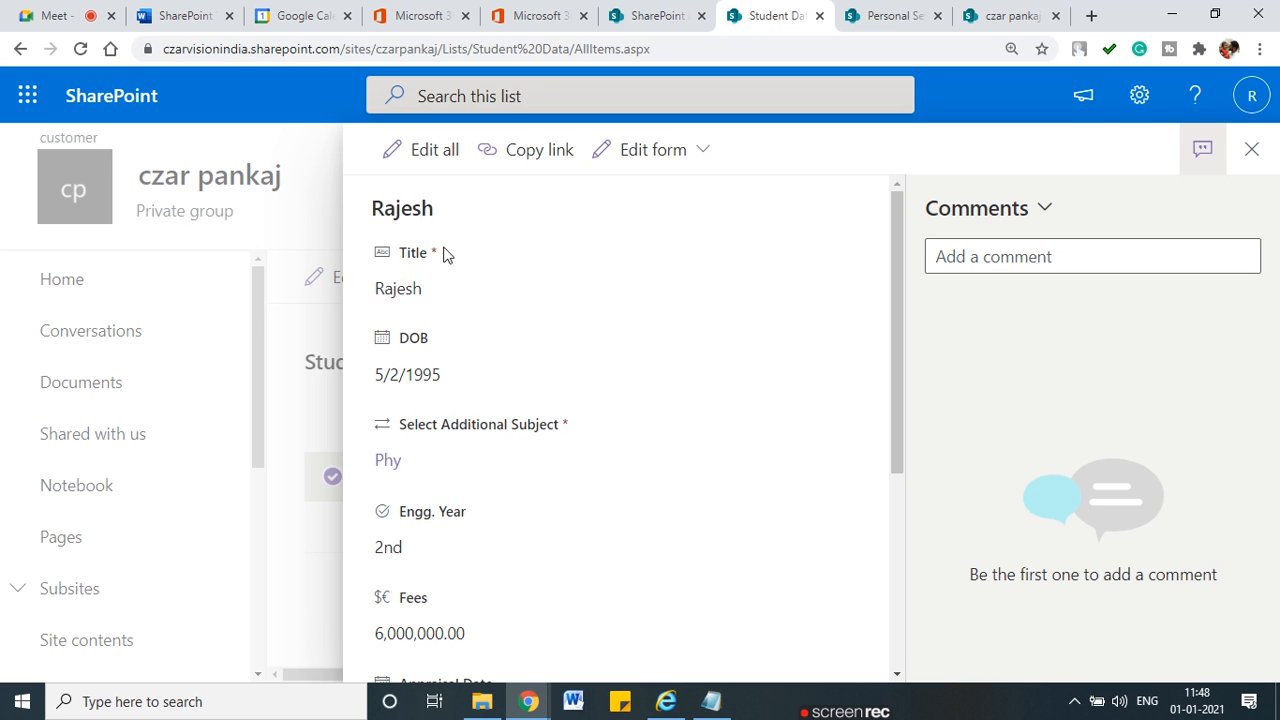
pyautogui.click(458, 303)
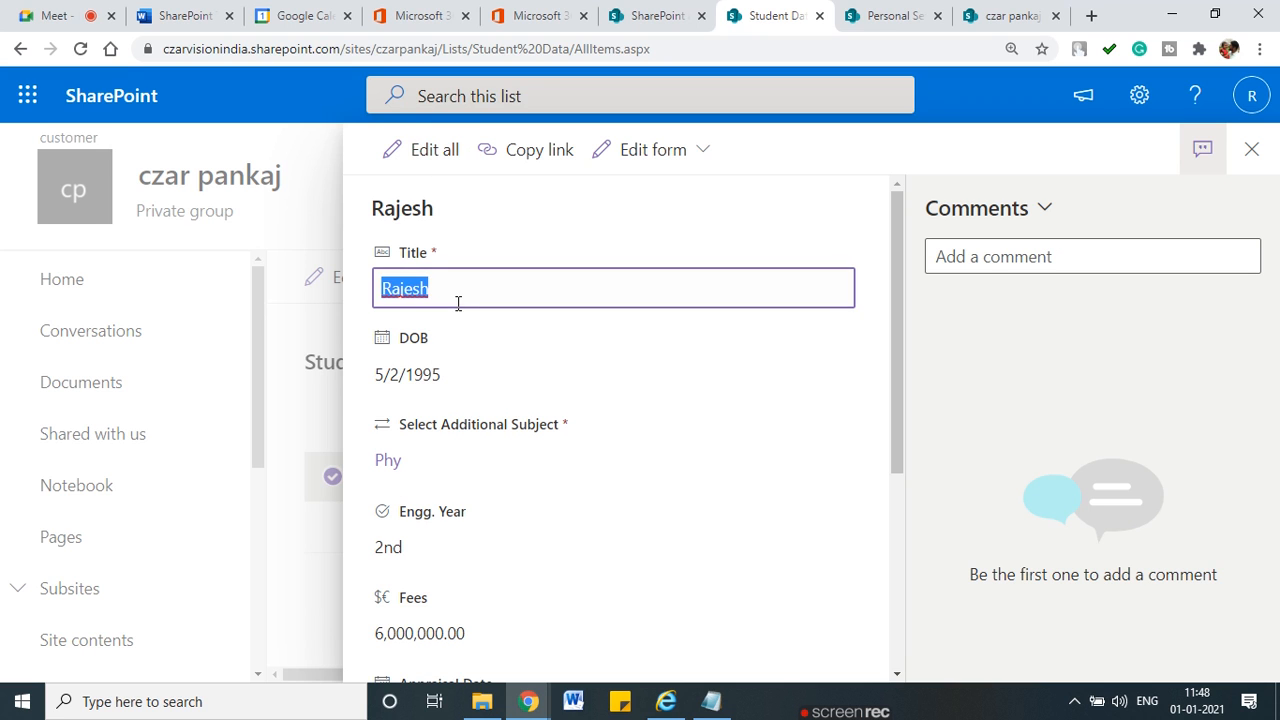
pyautogui.click(524, 380)
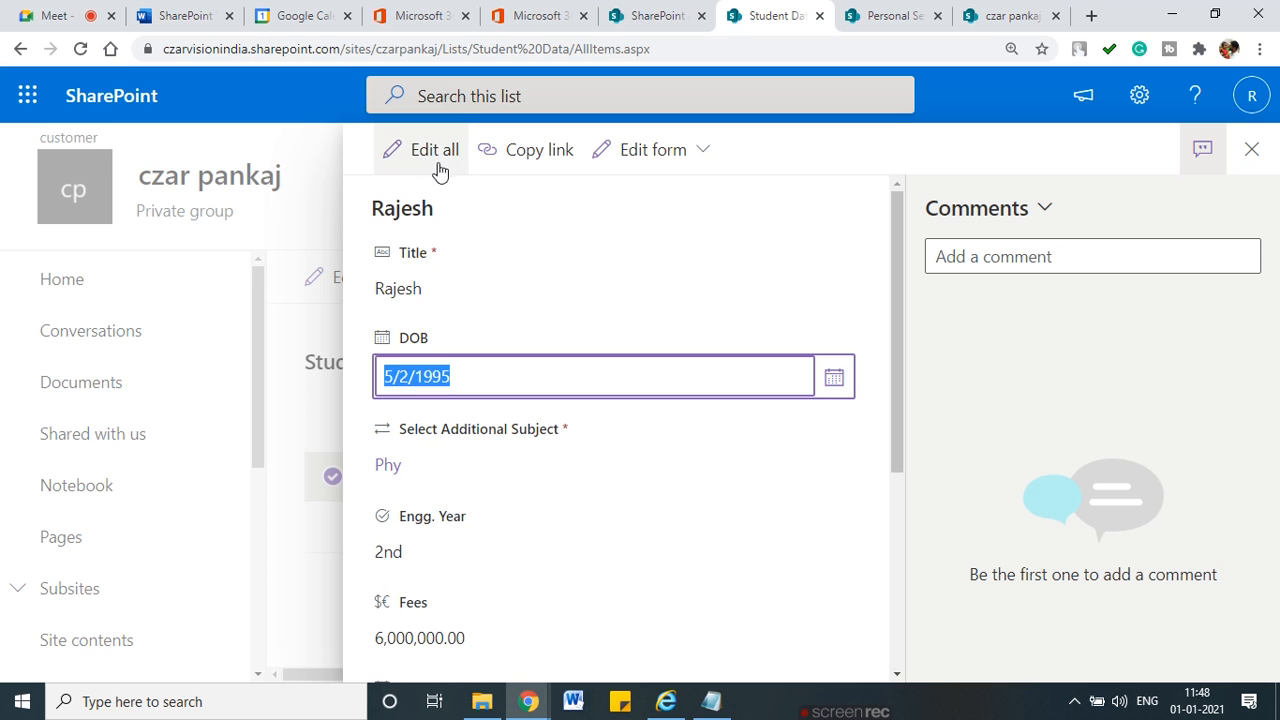
pyautogui.click(1251, 149)
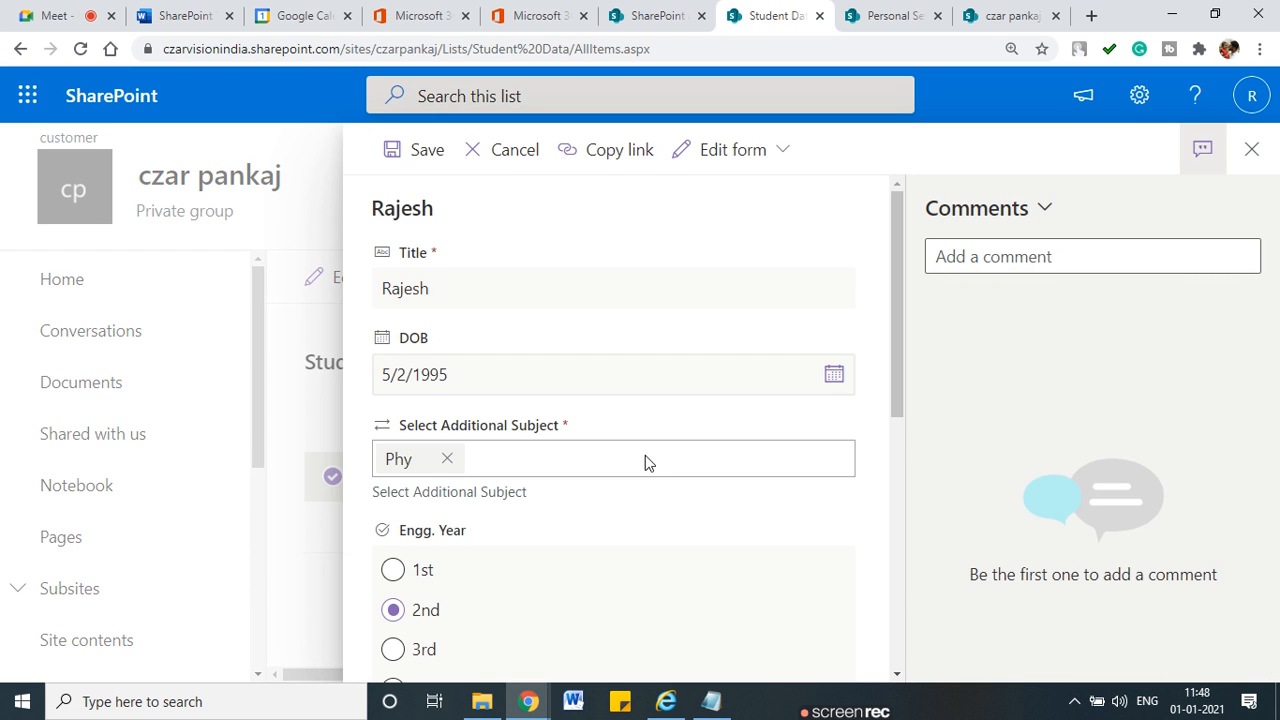
# Look through the fields of the first item's edit form and close it without changes
pyautogui.scroll(-4, 546, 471)
pyautogui.scroll(4, 551, 491)
pyautogui.scroll(-1, 551, 491)
pyautogui.scroll(-4, 550, 490)
pyautogui.scroll(5, 551, 491)
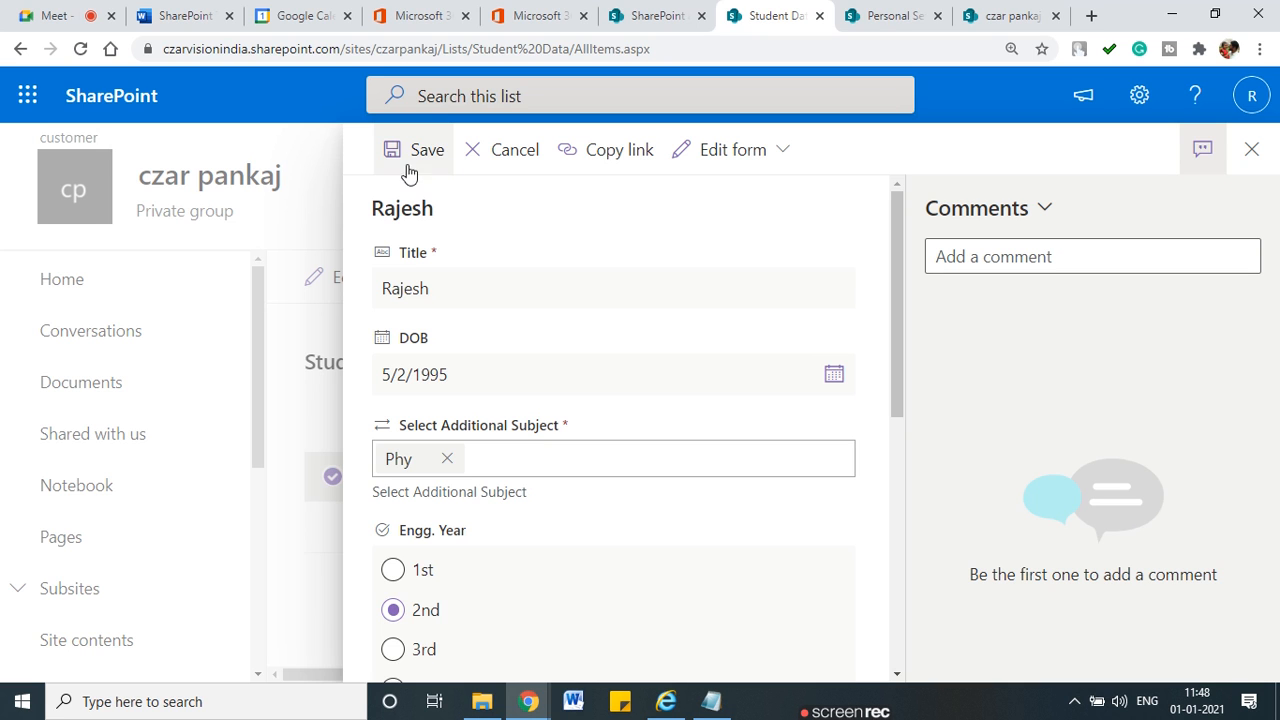
pyautogui.click(1251, 149)
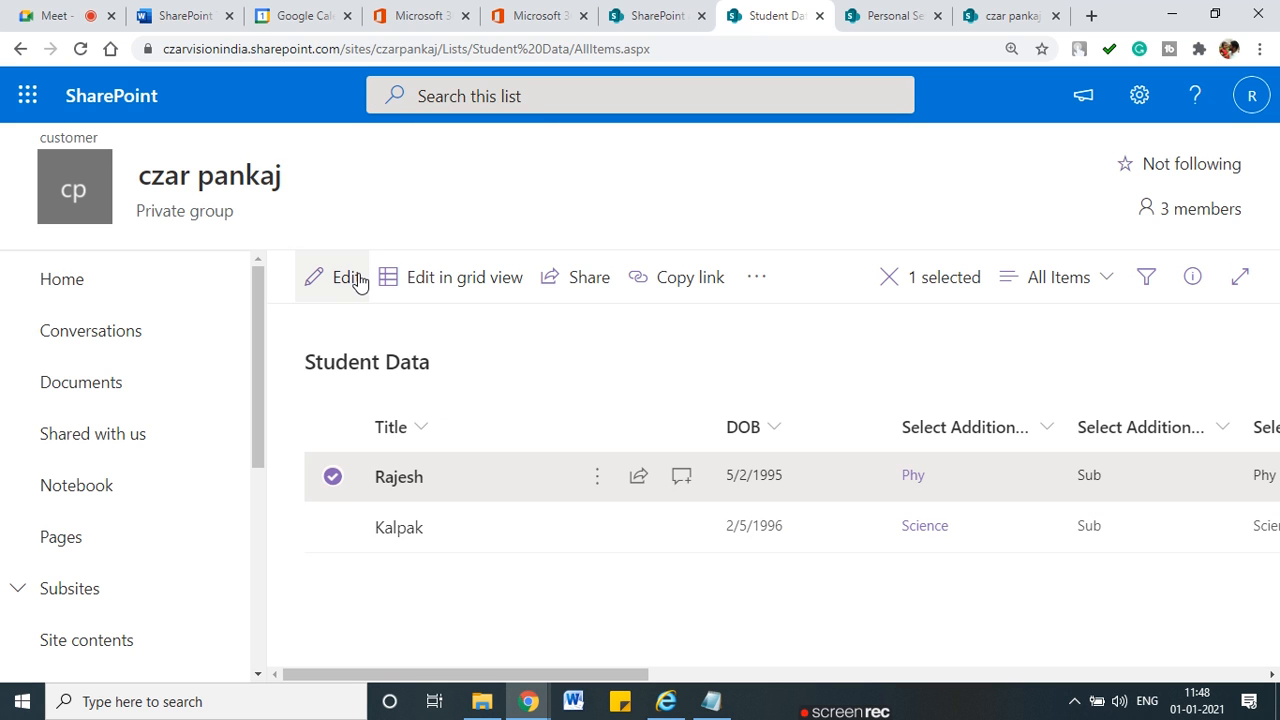
# Deselect the first item, reopen its display form, and activate inline editing on Title, DOB, Select Additional Subject and Engg. Year in turn
pyautogui.click(335, 480)
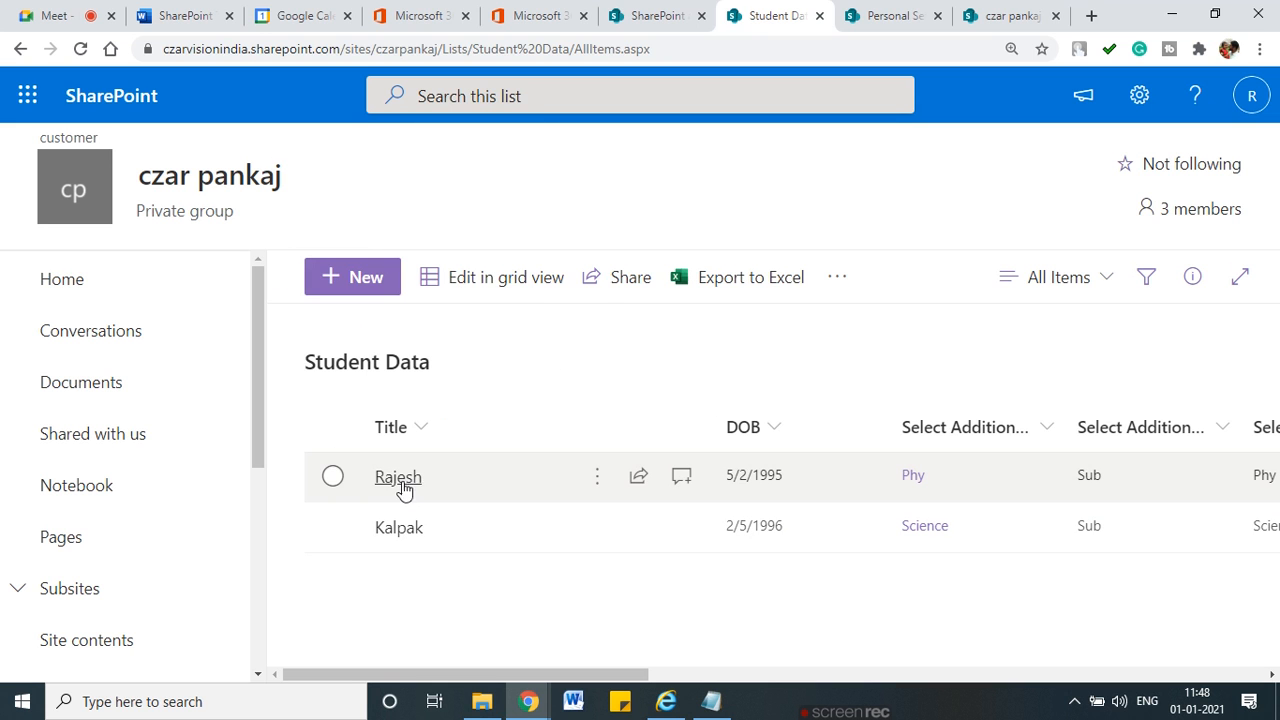
pyautogui.click(412, 488)
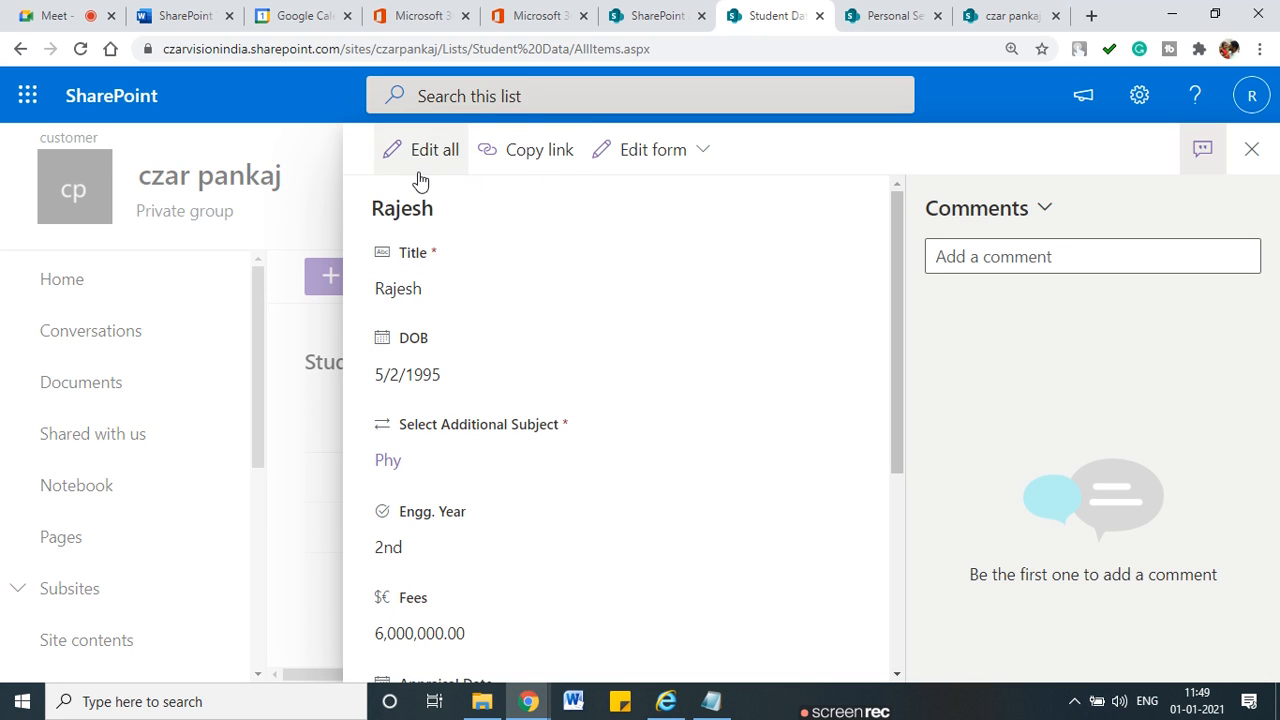
pyautogui.click(491, 377)
pyautogui.click(480, 291)
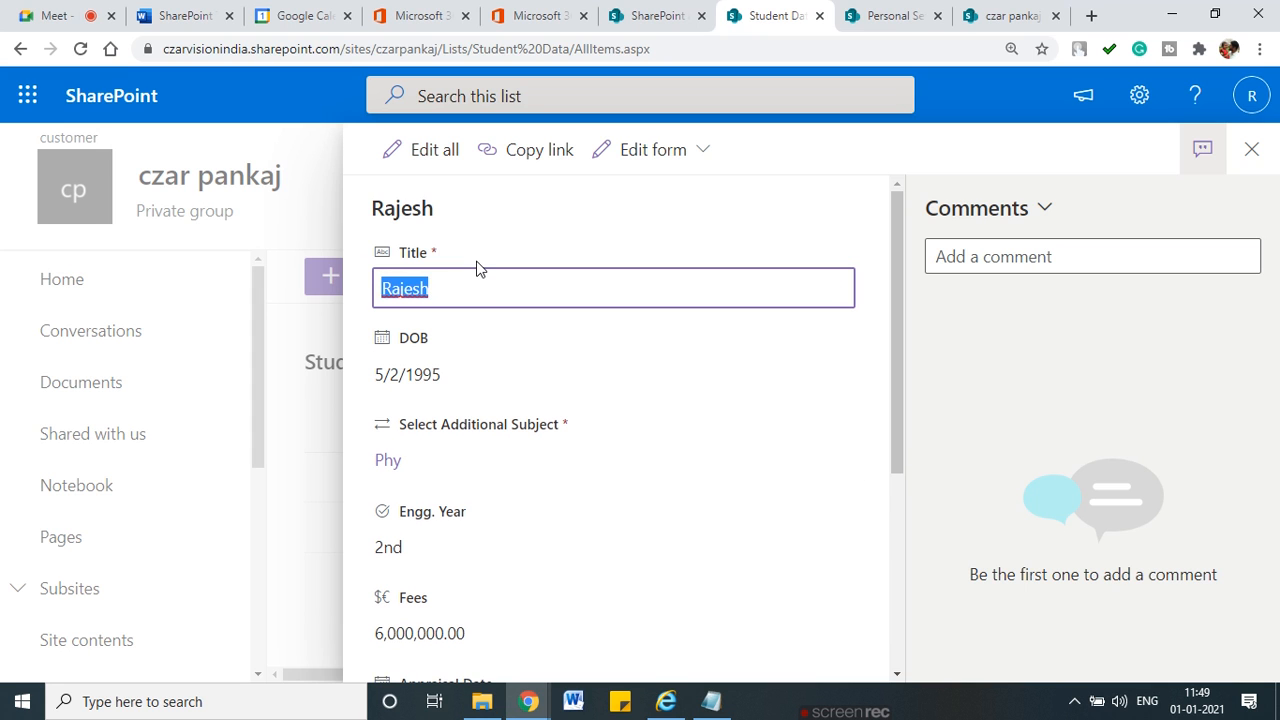
pyautogui.click(491, 339)
pyautogui.click(486, 376)
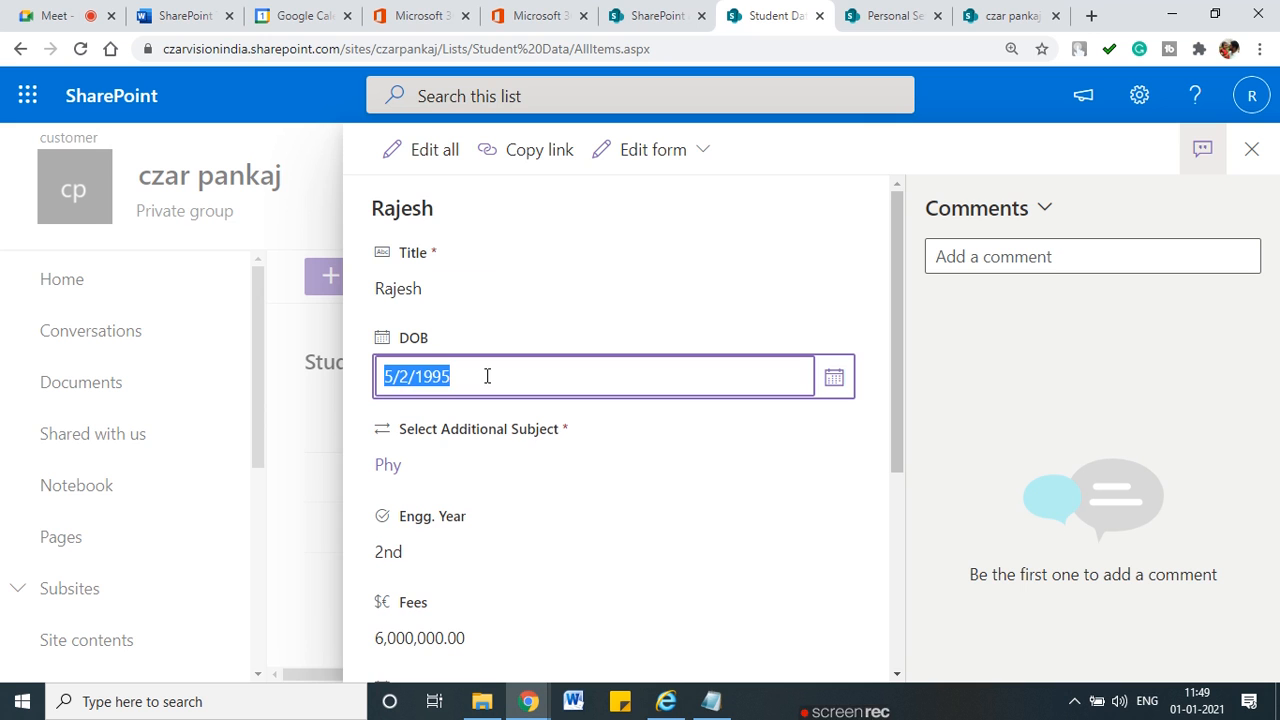
pyautogui.click(503, 462)
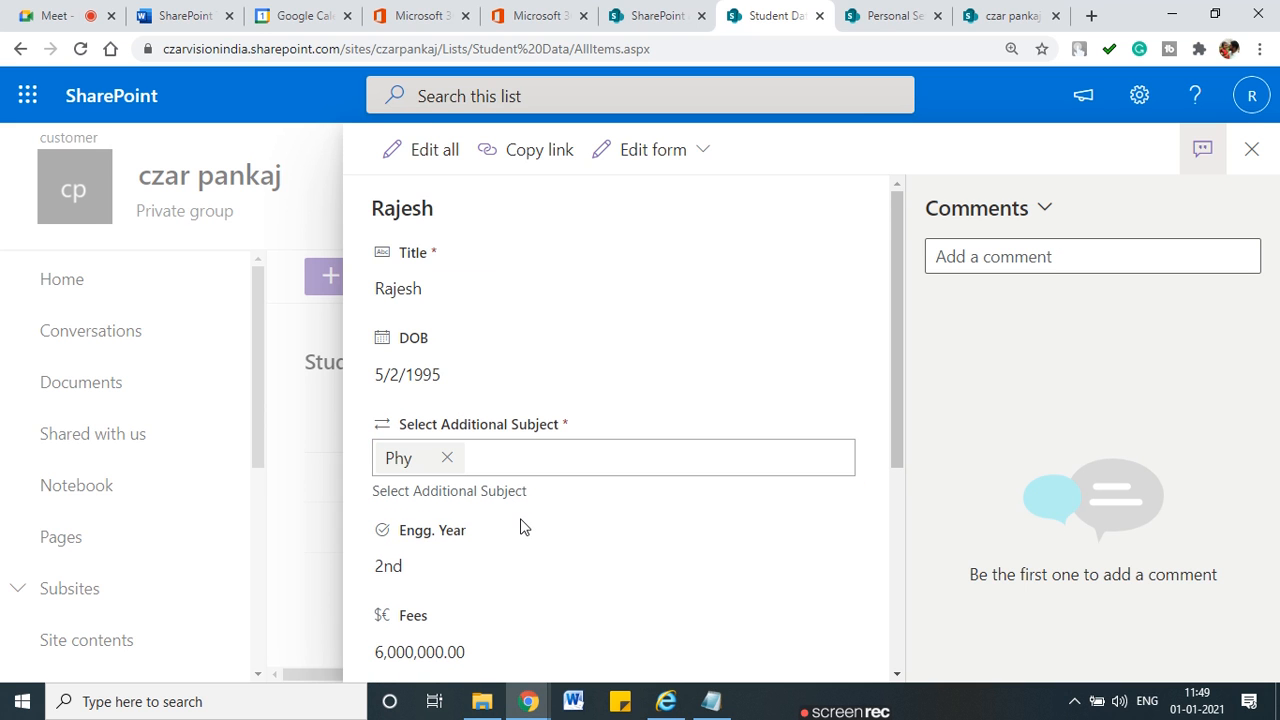
pyautogui.click(456, 584)
pyautogui.scroll(-5, 554, 497)
pyautogui.scroll(5, 554, 497)
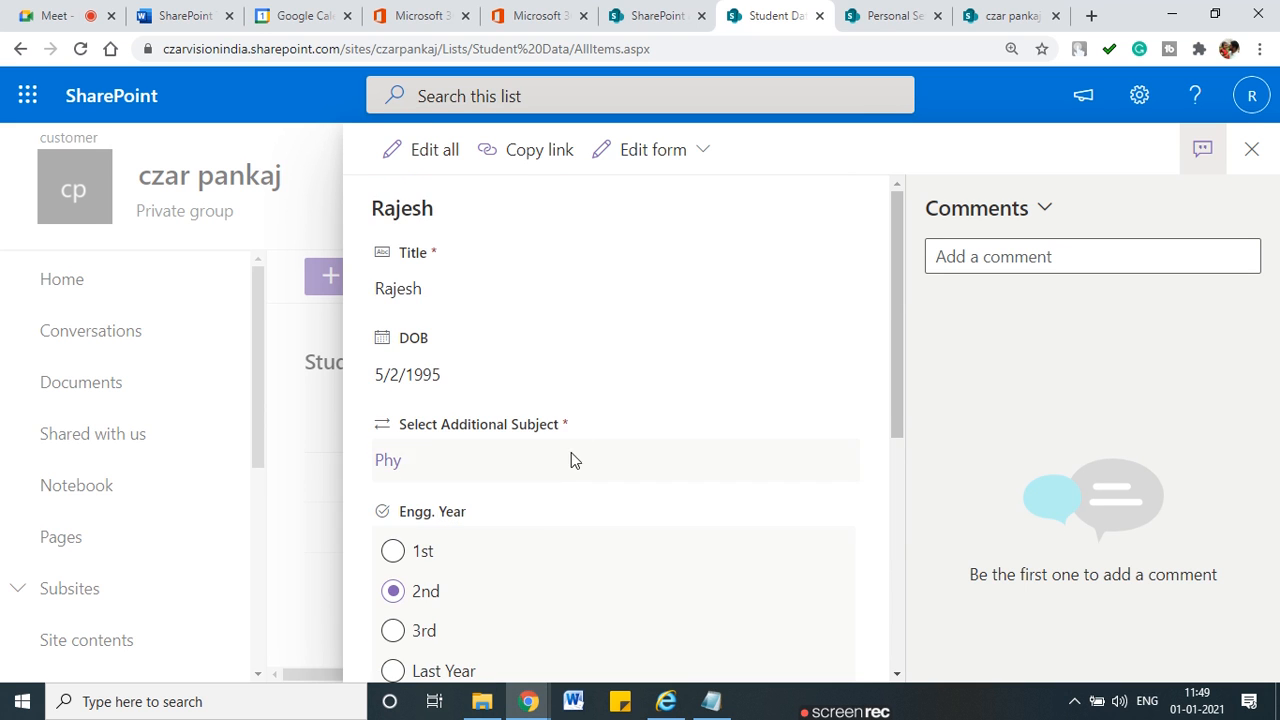
# Switch the displayed item to editing all fields, and close both the edit and display forms without changes
pyautogui.click(434, 150)
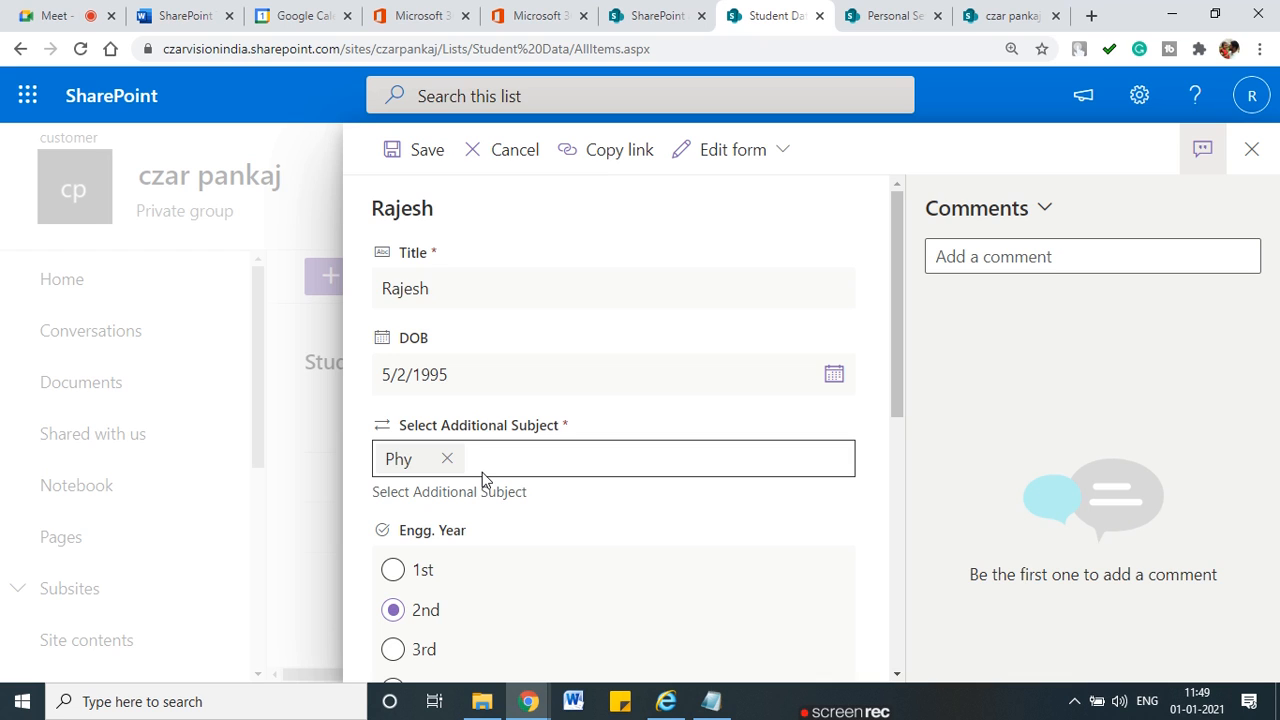
pyautogui.click(1252, 150)
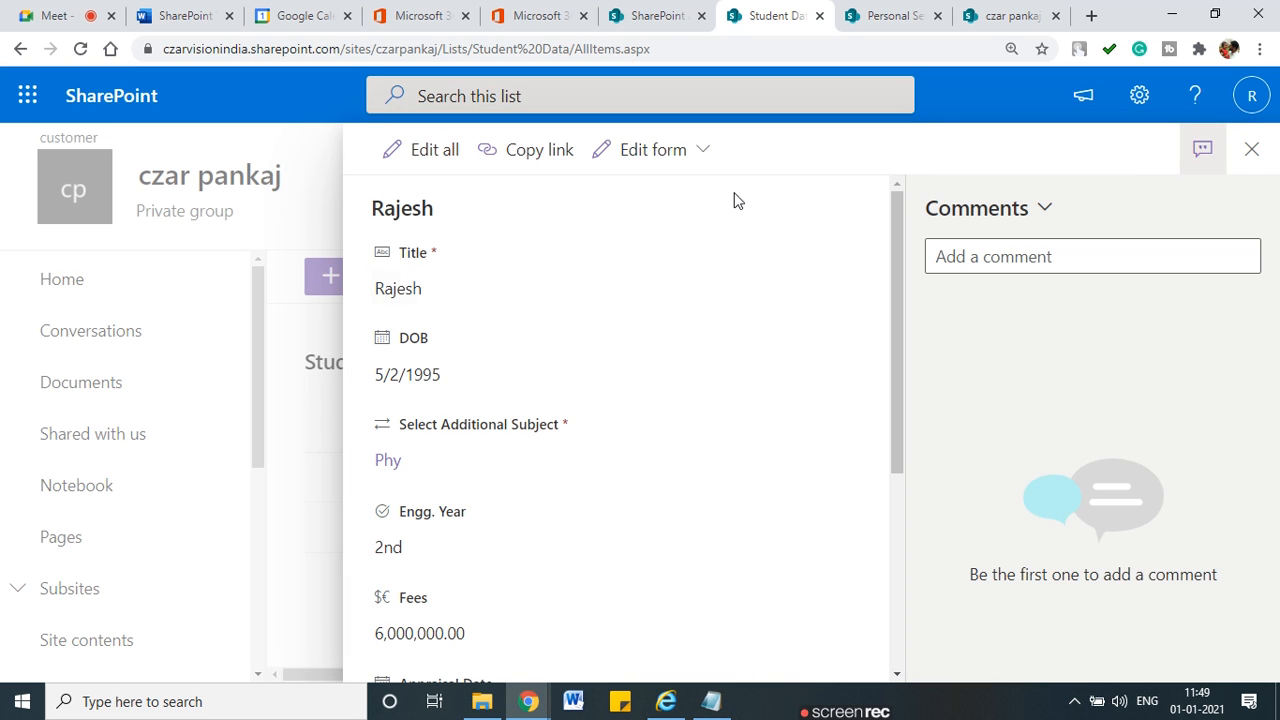
pyautogui.click(1248, 151)
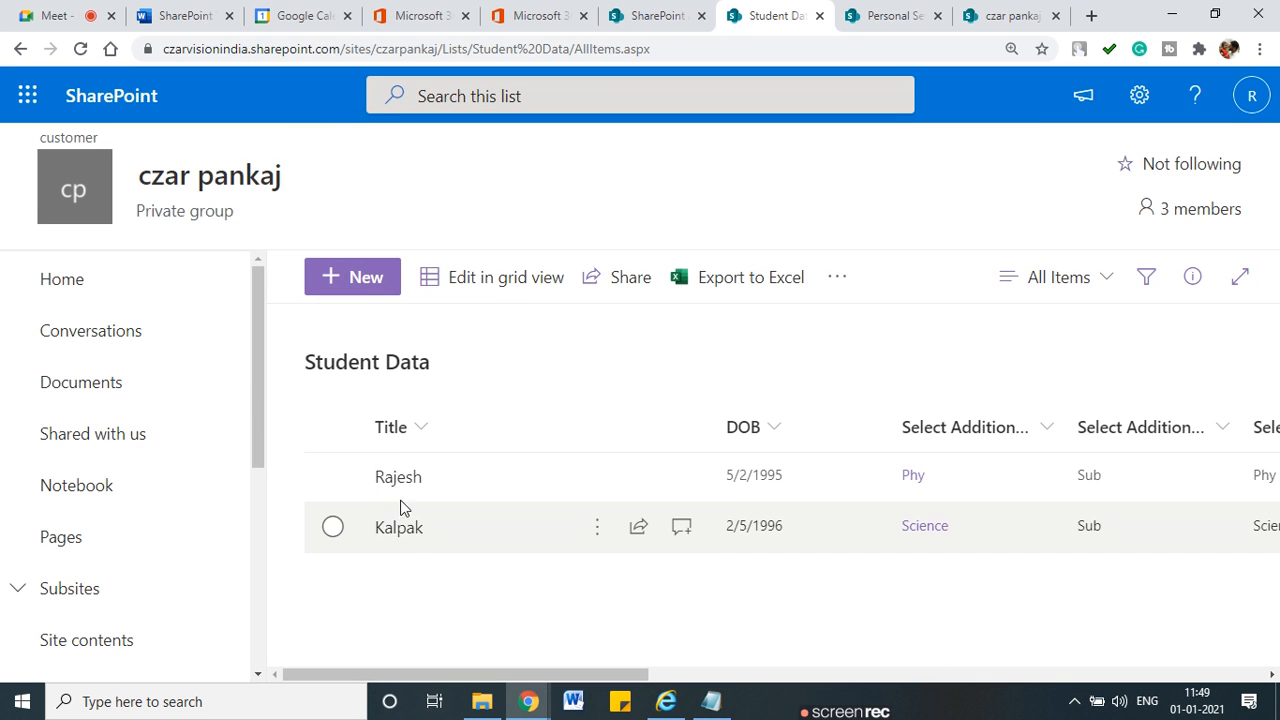
# Show the first item's display form and its edit-all view once more, and return to the list
pyautogui.click(403, 484)
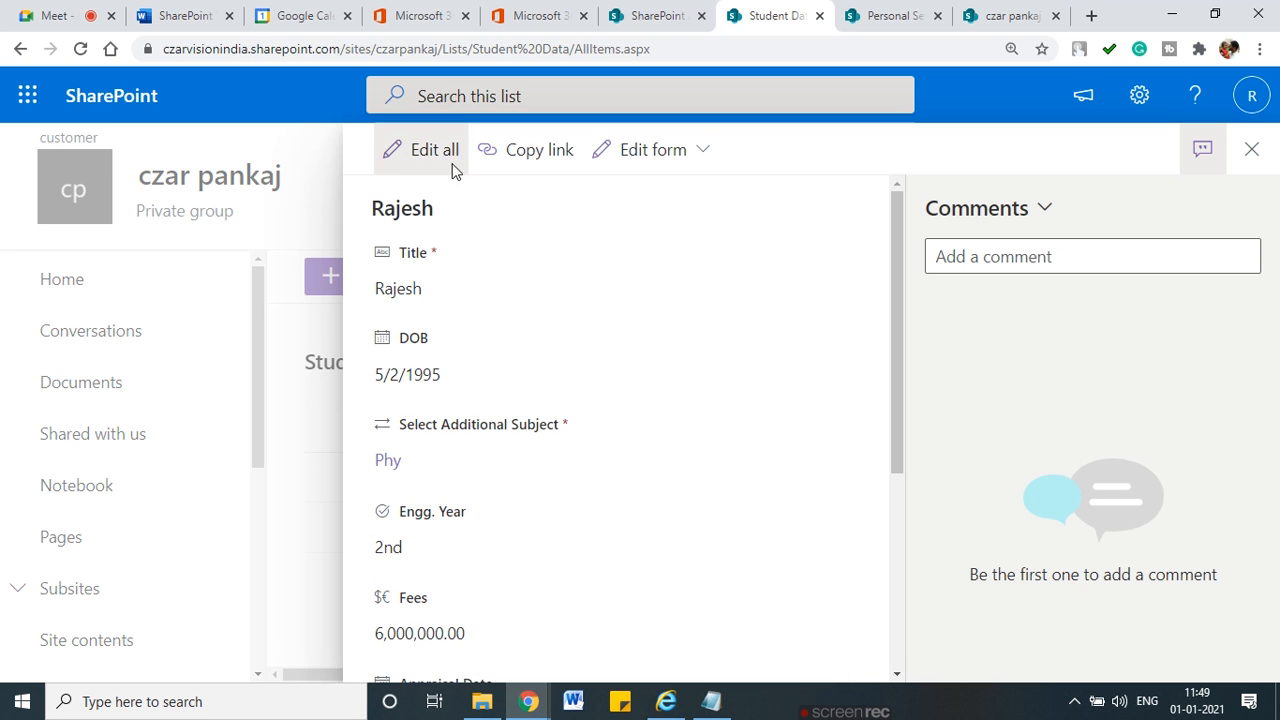
pyautogui.click(452, 162)
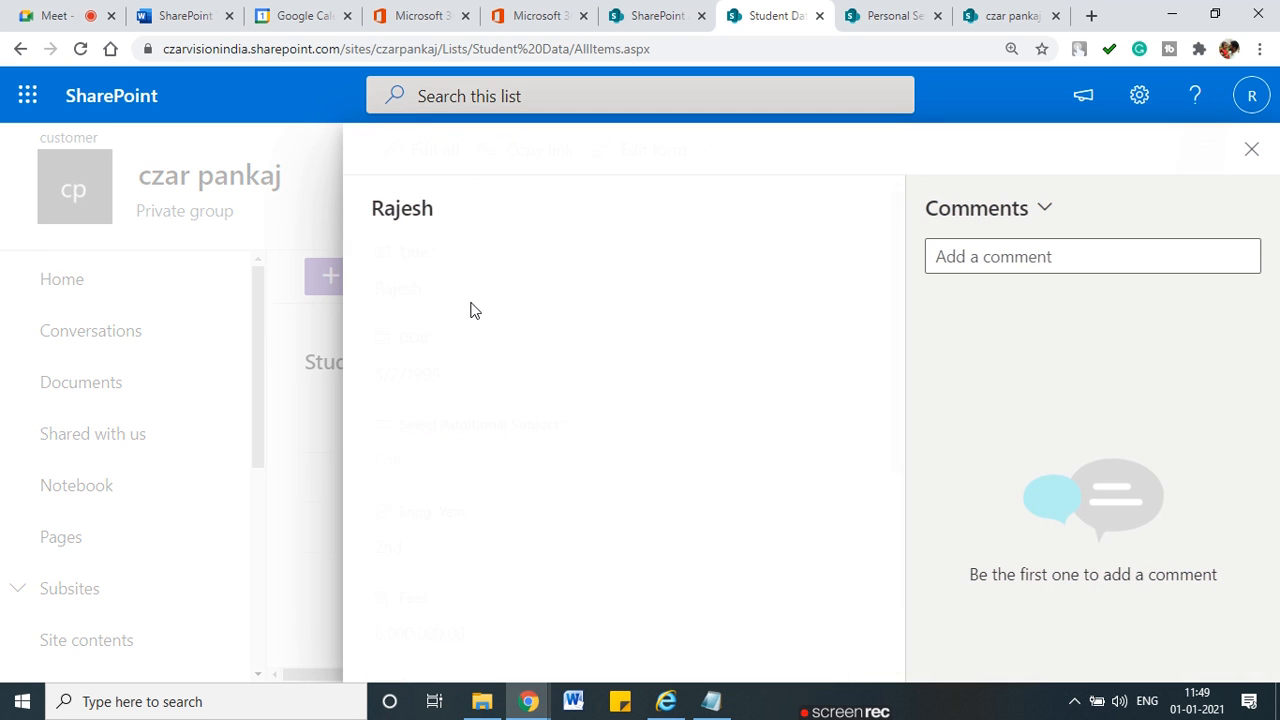
pyautogui.click(1251, 149)
pyautogui.click(1251, 149)
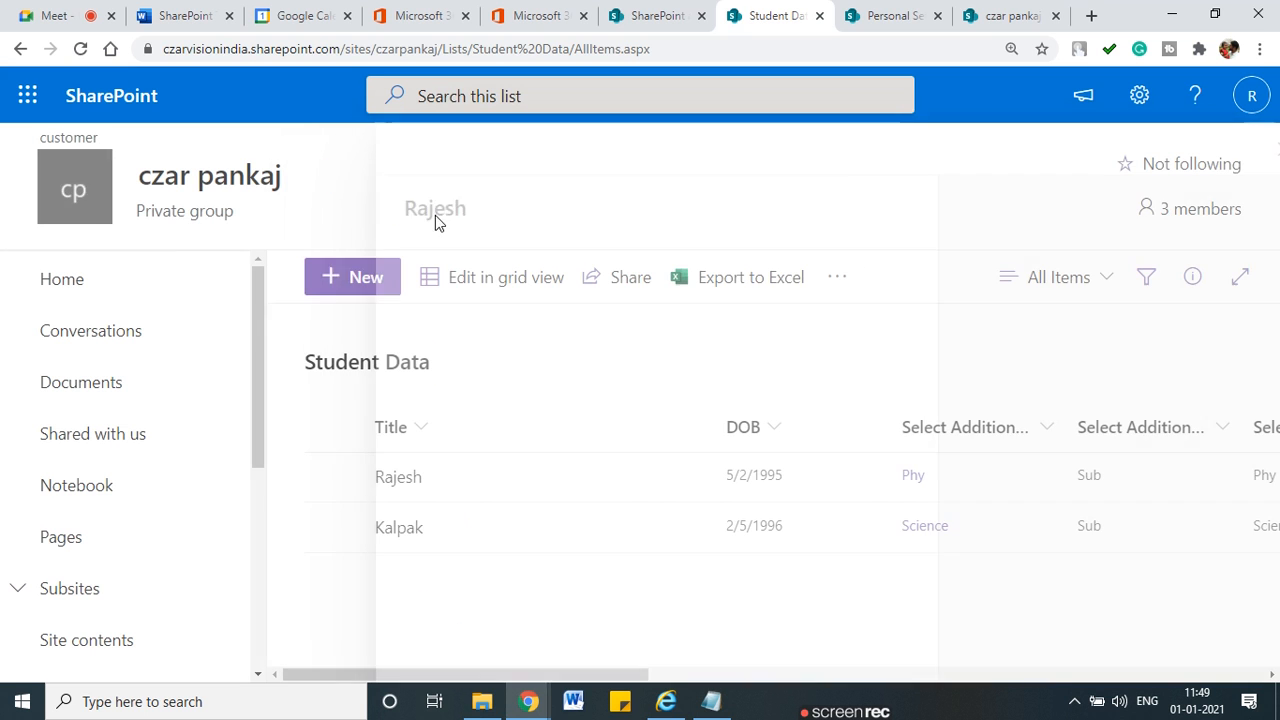
# Open a blank new item form, look through its fields, and close it without saving
pyautogui.click(352, 277)
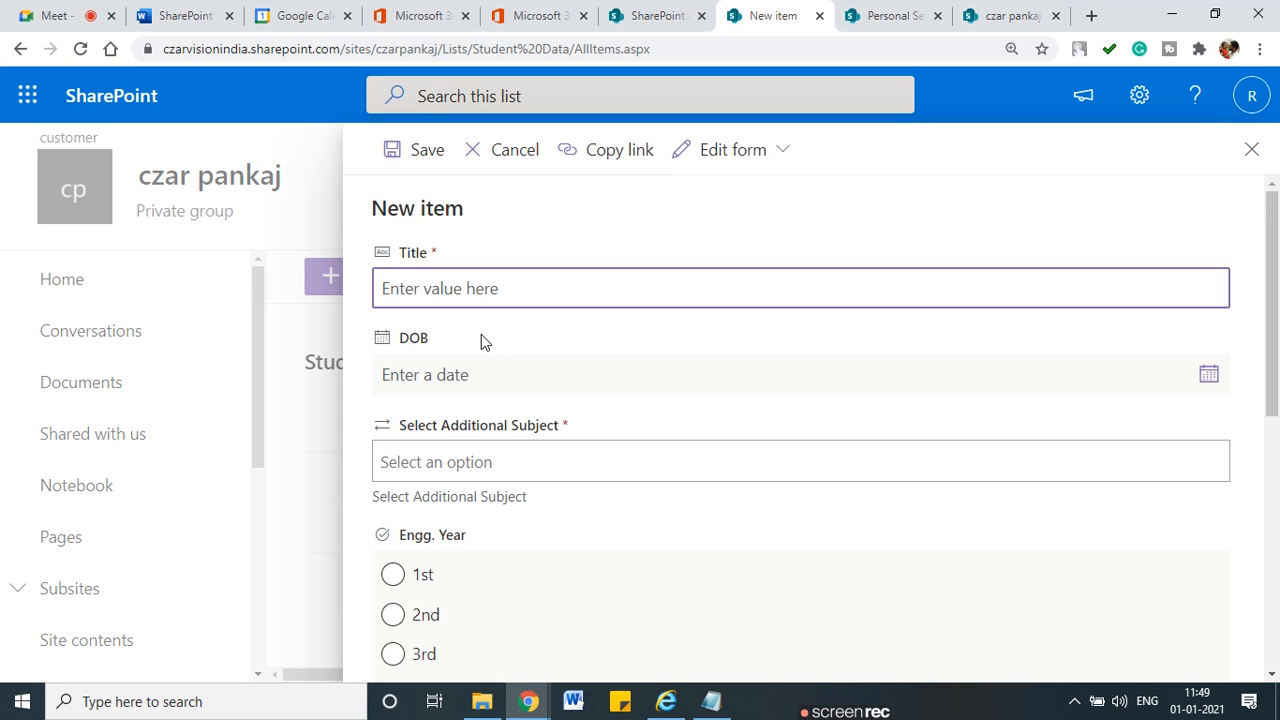
pyautogui.scroll(-5, 483, 350)
pyautogui.scroll(5, 513, 413)
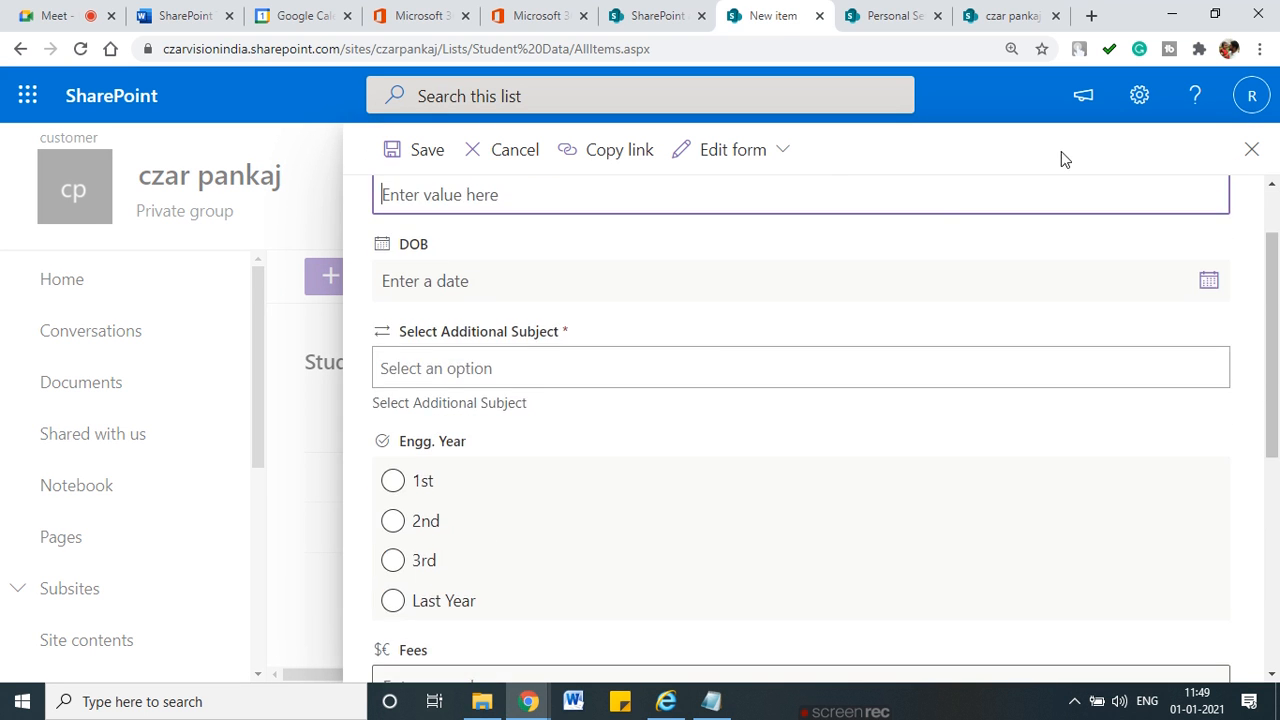
pyautogui.click(1251, 149)
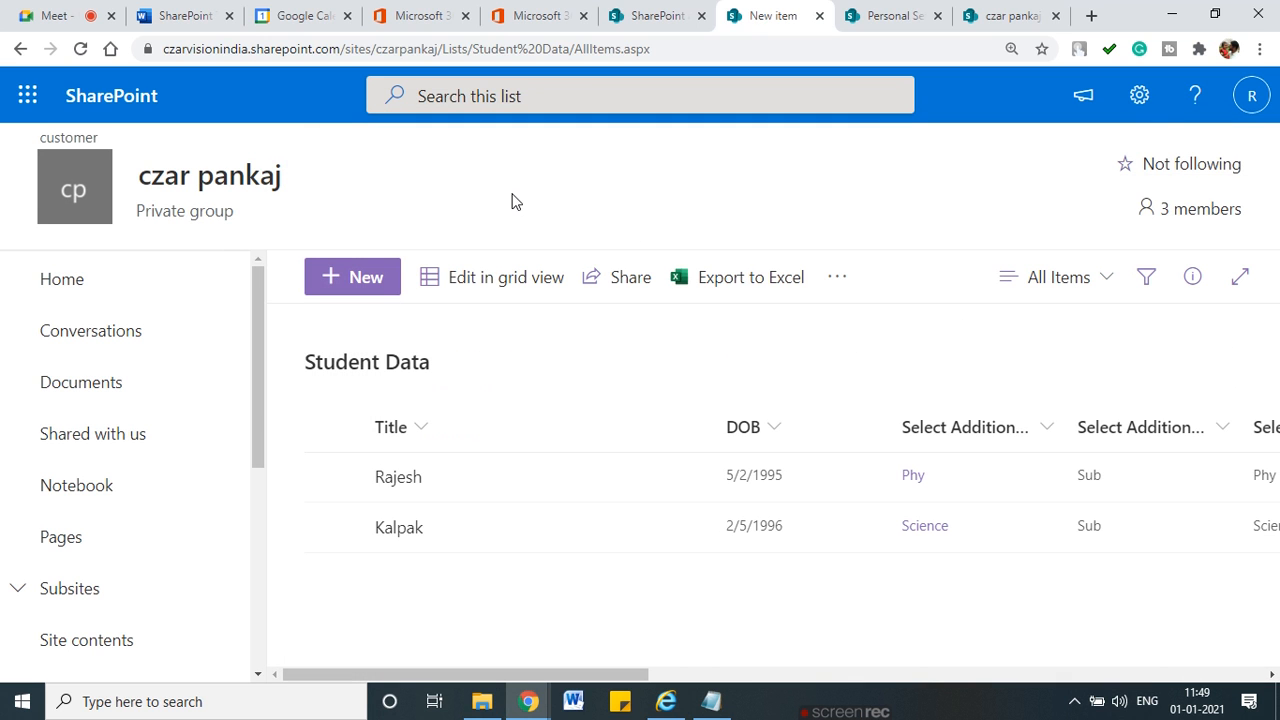
# Open the Form settings page from the Student Data list settings
pyautogui.click(1137, 113)
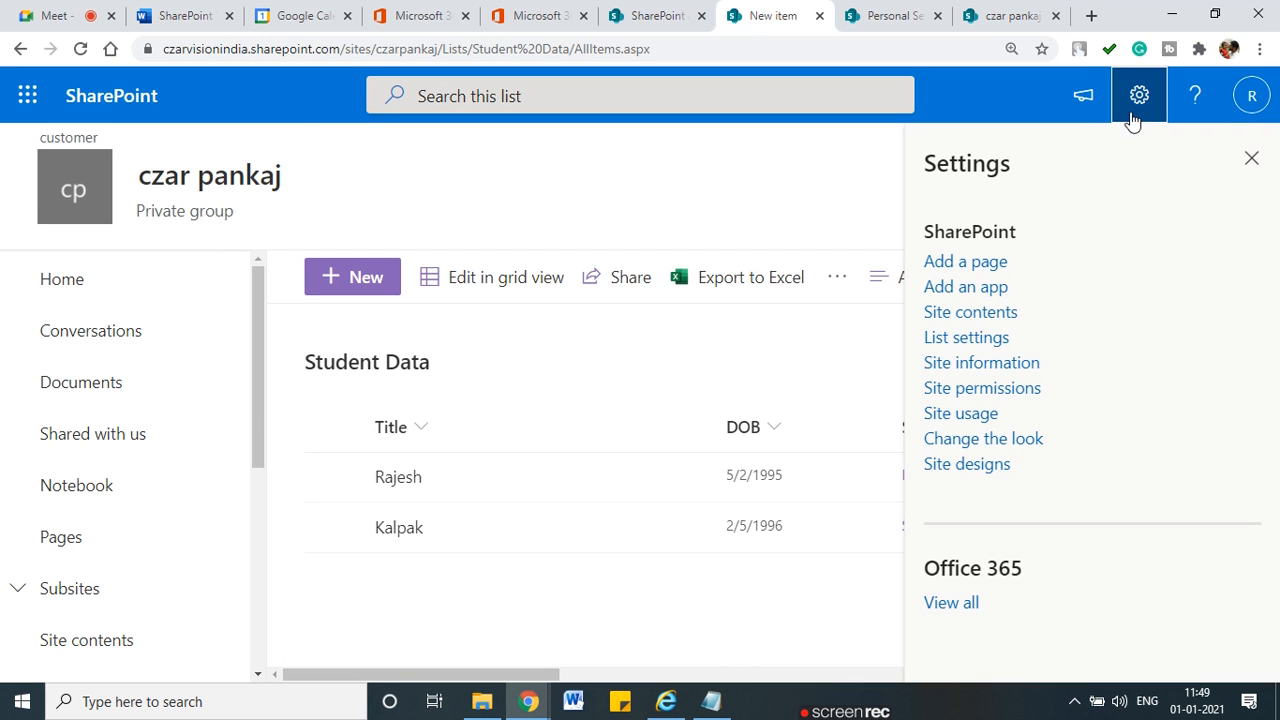
pyautogui.click(962, 340)
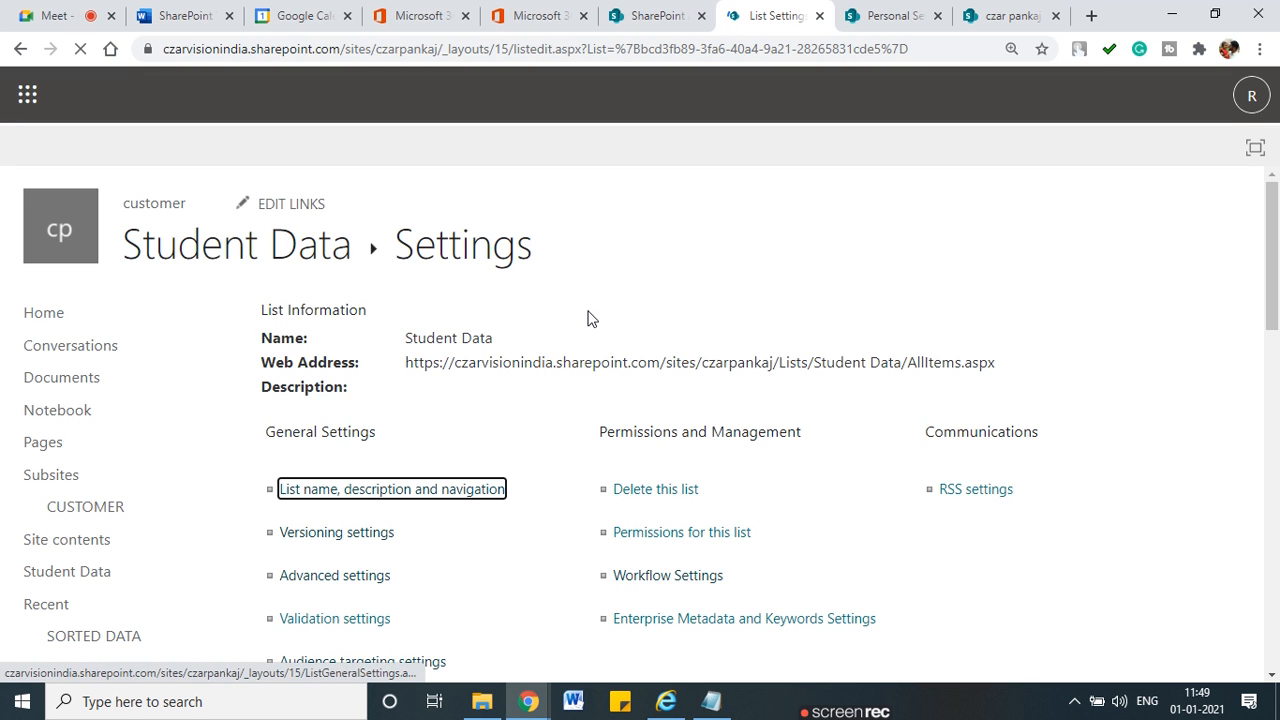
pyautogui.scroll(-3, 366, 449)
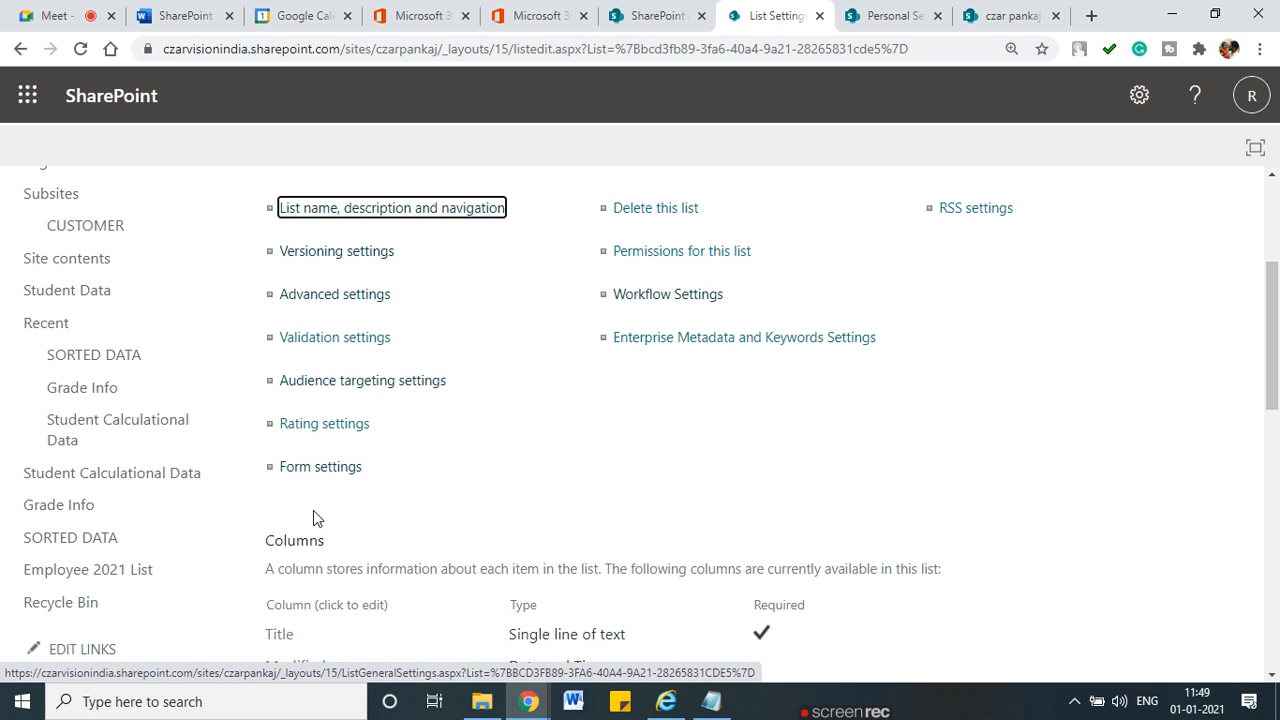
pyautogui.click(318, 476)
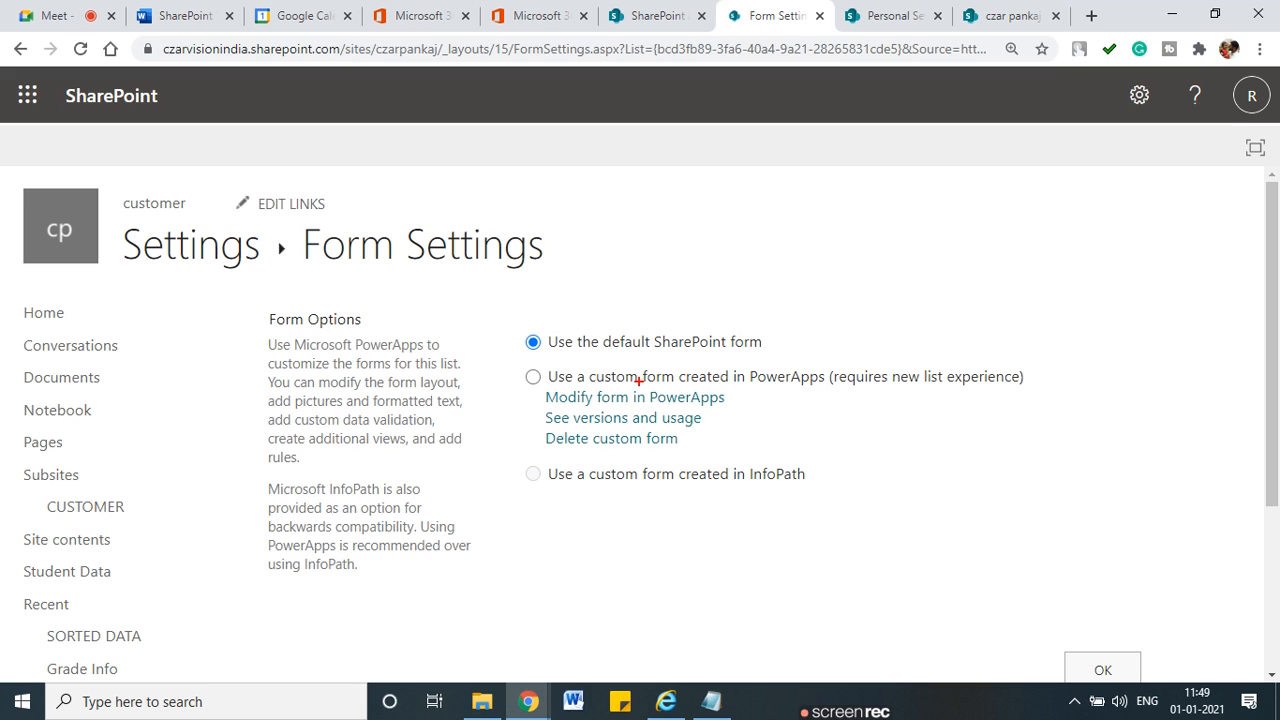
# Encircle the Use the default SharePoint form option in red and add handwritten marks beside it
pyautogui.moveTo(533, 358)
pyautogui.mouseDown()
pyautogui.moveTo(611, 364)
pyautogui.moveTo(786, 338)
pyautogui.moveTo(705, 302)
pyautogui.moveTo(500, 327)
pyautogui.moveTo(548, 356)
pyautogui.mouseUp()
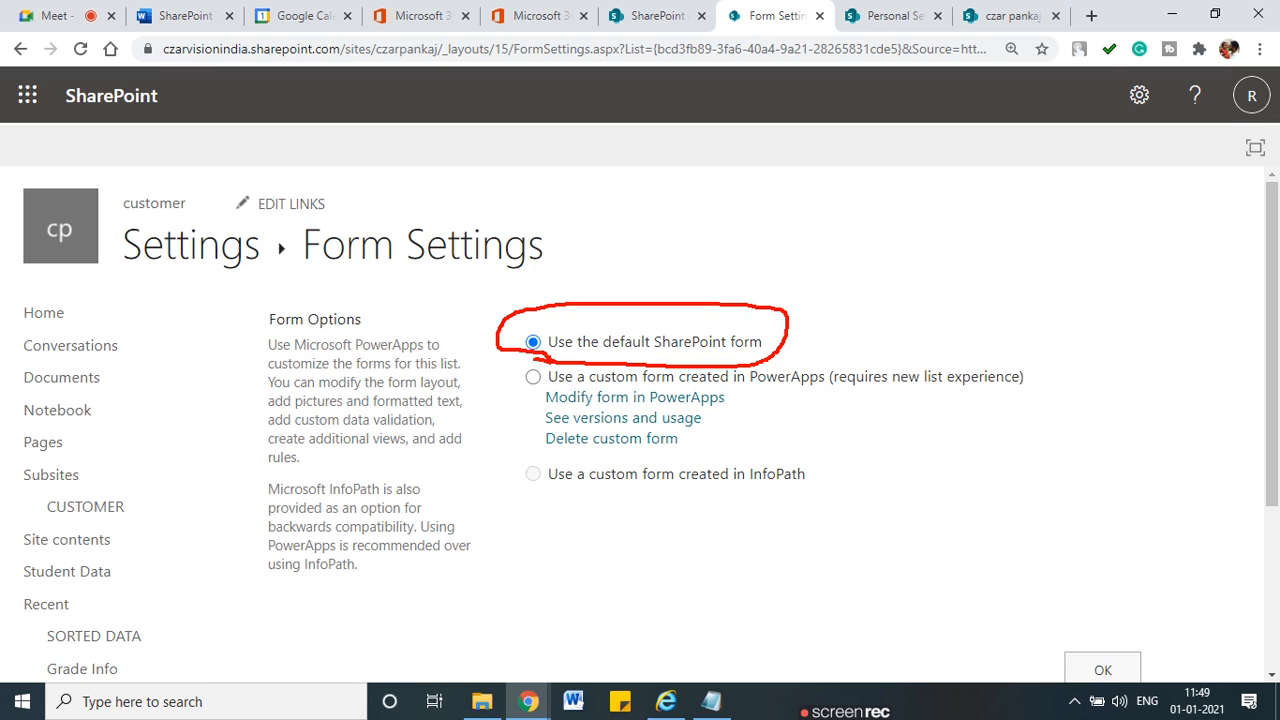
pyautogui.moveTo(805, 342); pyautogui.dragTo(910, 340)
pyautogui.moveTo(832, 333); pyautogui.dragTo(843, 349)
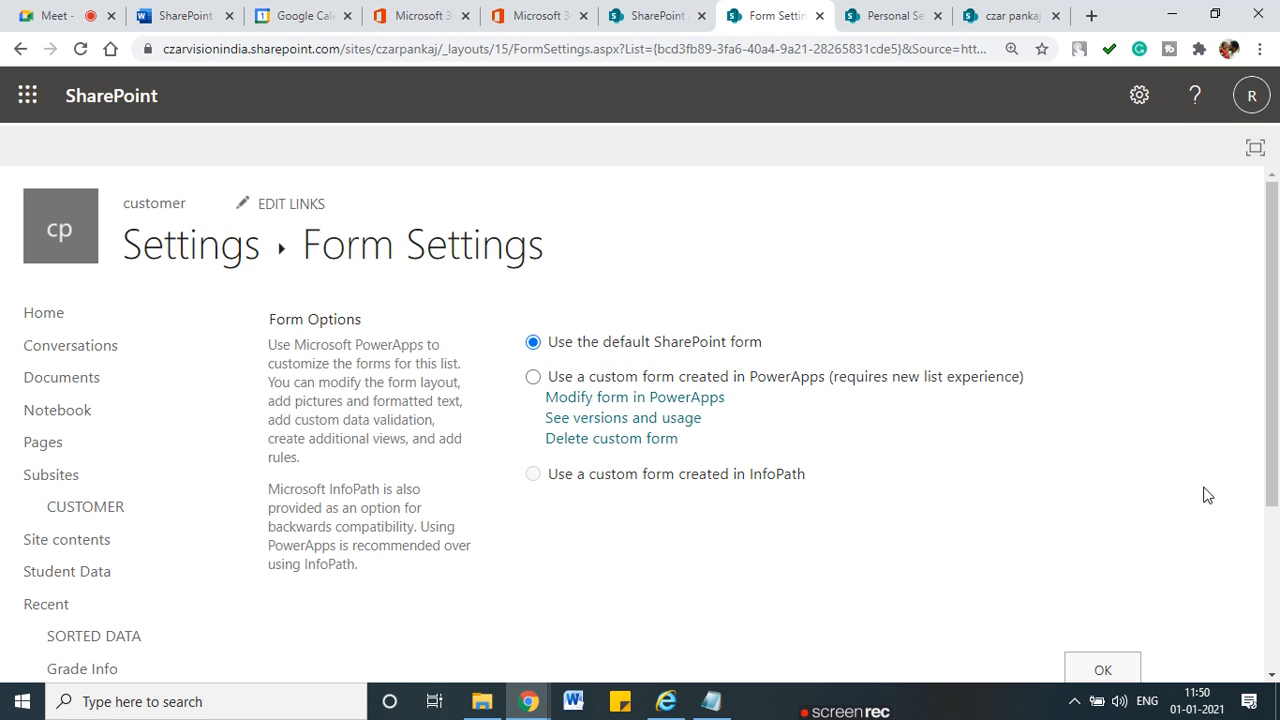
# Confirm the form settings and return to the Student Data list, showing its Fees and Approval Status columns
pyautogui.scroll(-3, 1170, 540)
pyautogui.click(1102, 413)
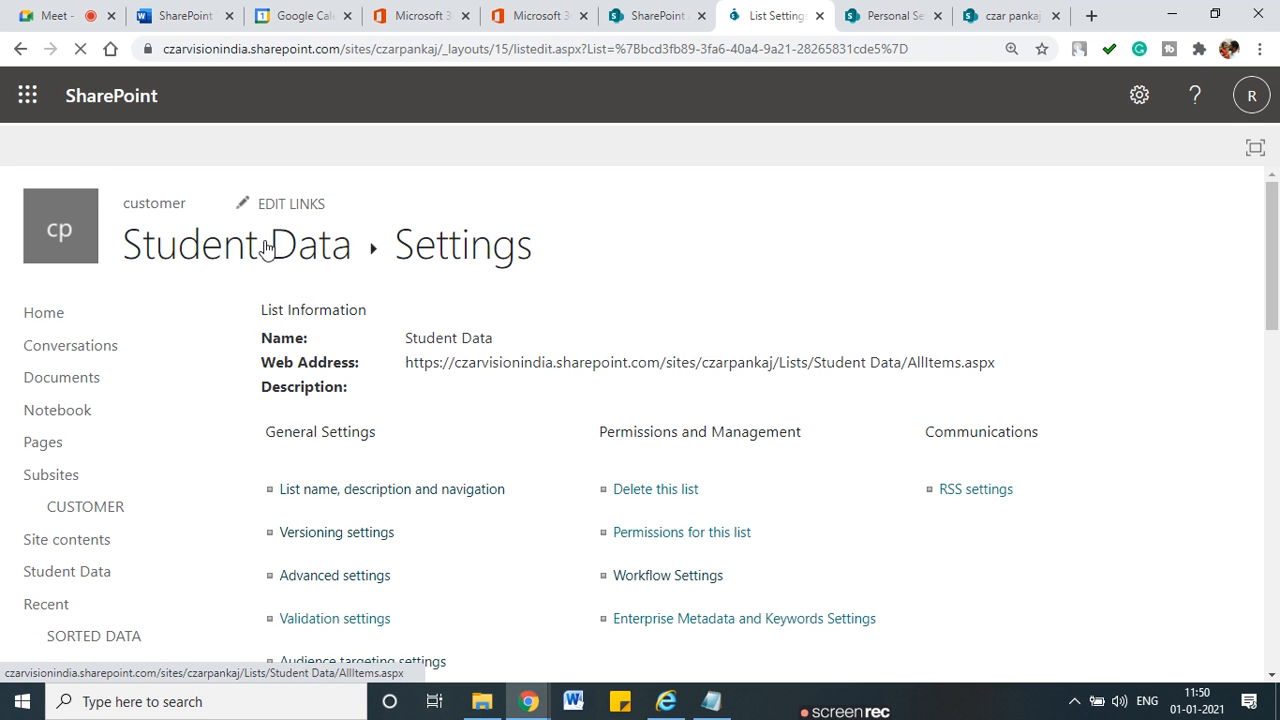
pyautogui.click(266, 248)
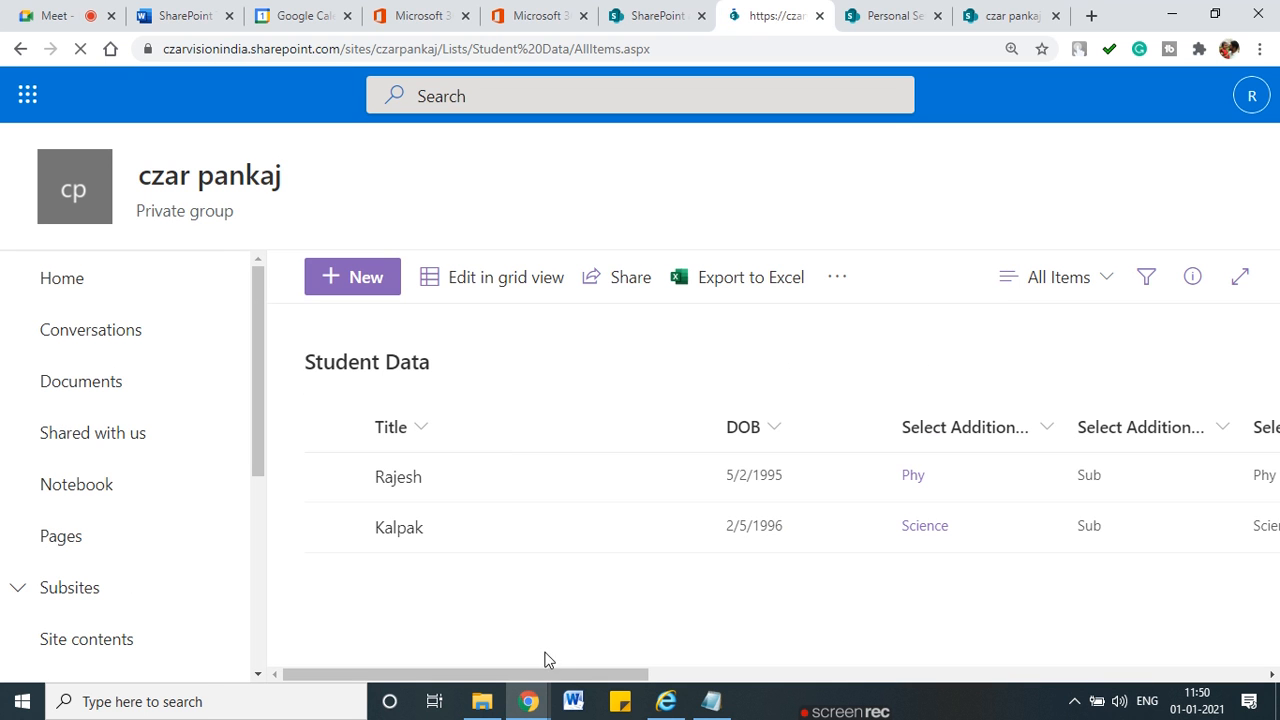
pyautogui.click(918, 676)
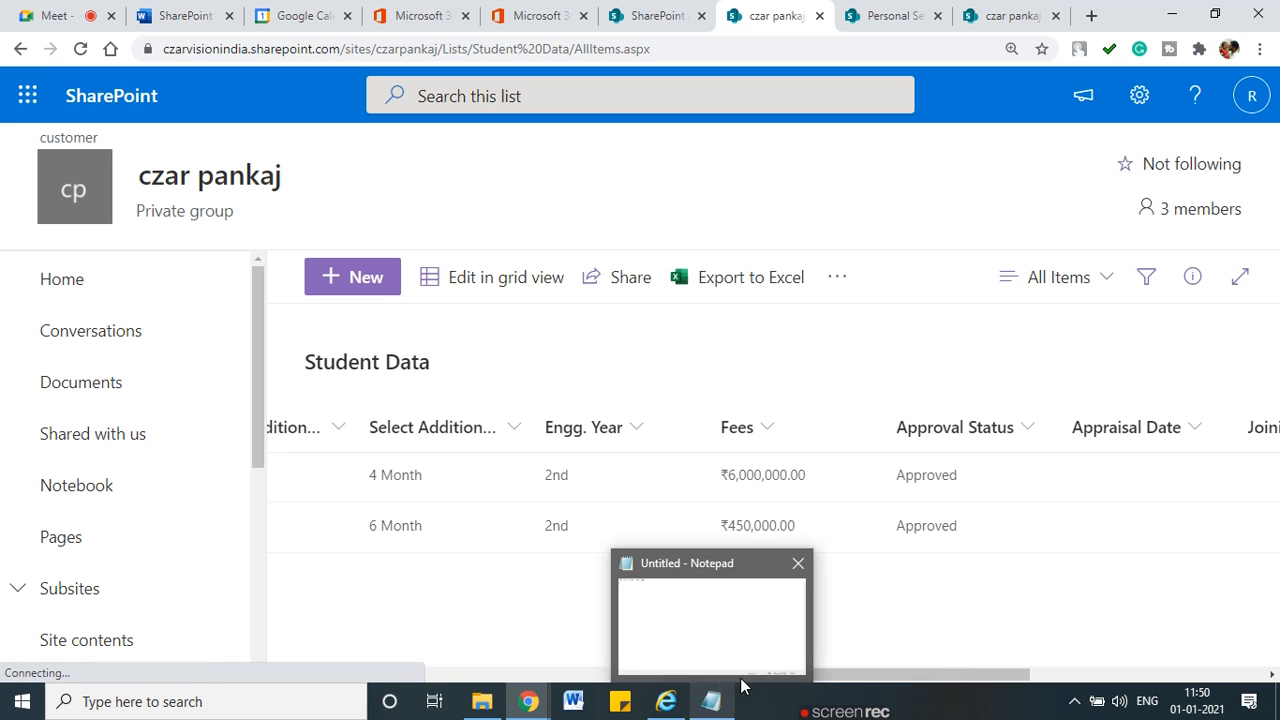
# Add a single line of text column named Student Mobile Number to the Student Data list
pyautogui.moveTo(886, 676); pyautogui.dragTo(1237, 677)
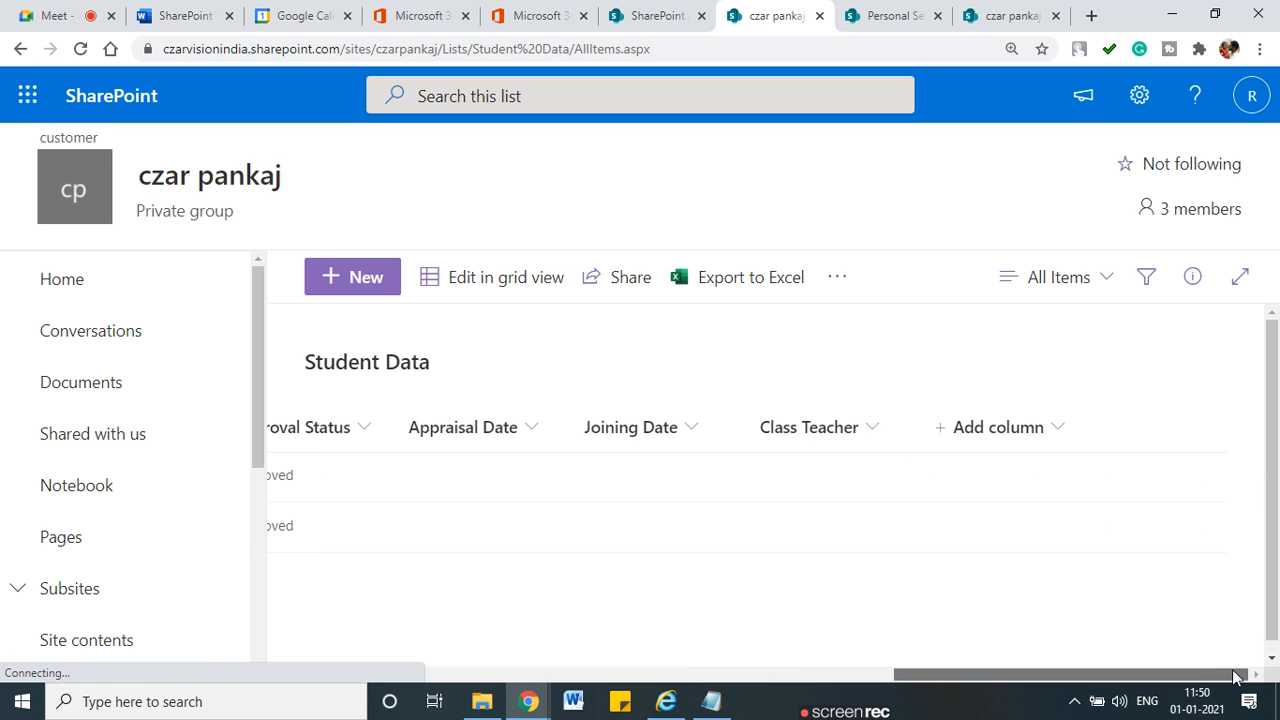
pyautogui.click(1050, 432)
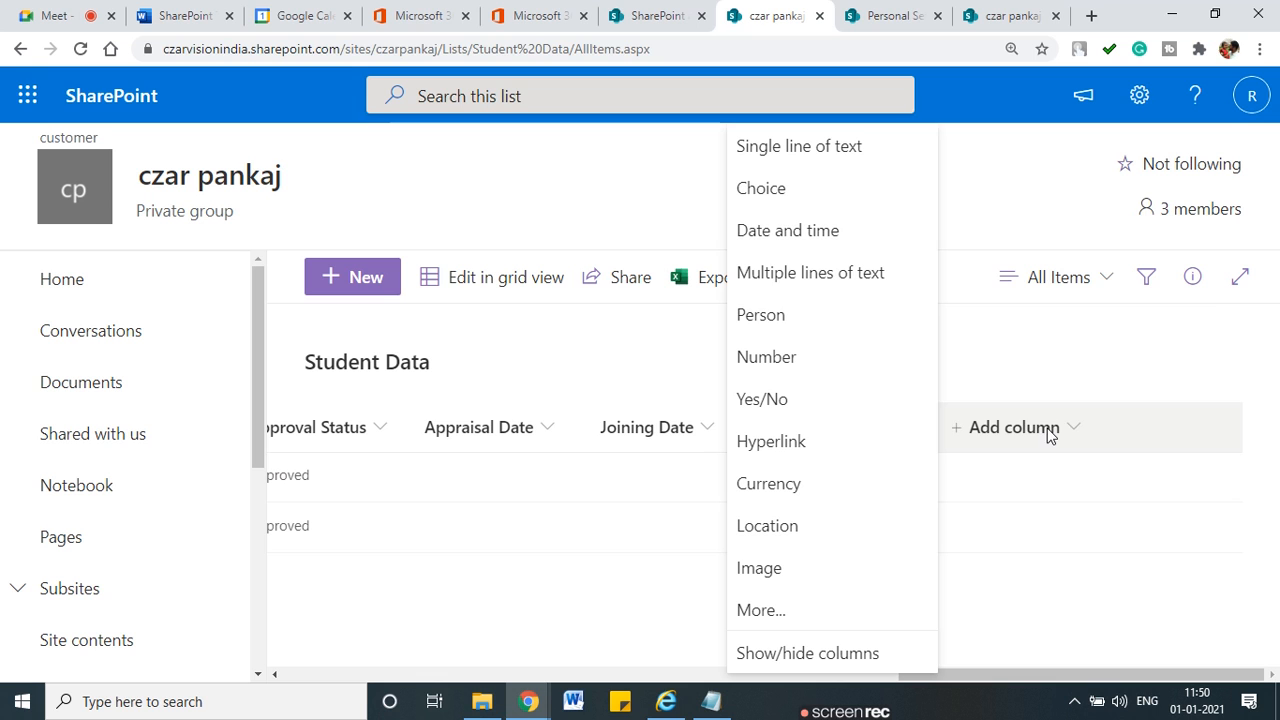
pyautogui.click(781, 168)
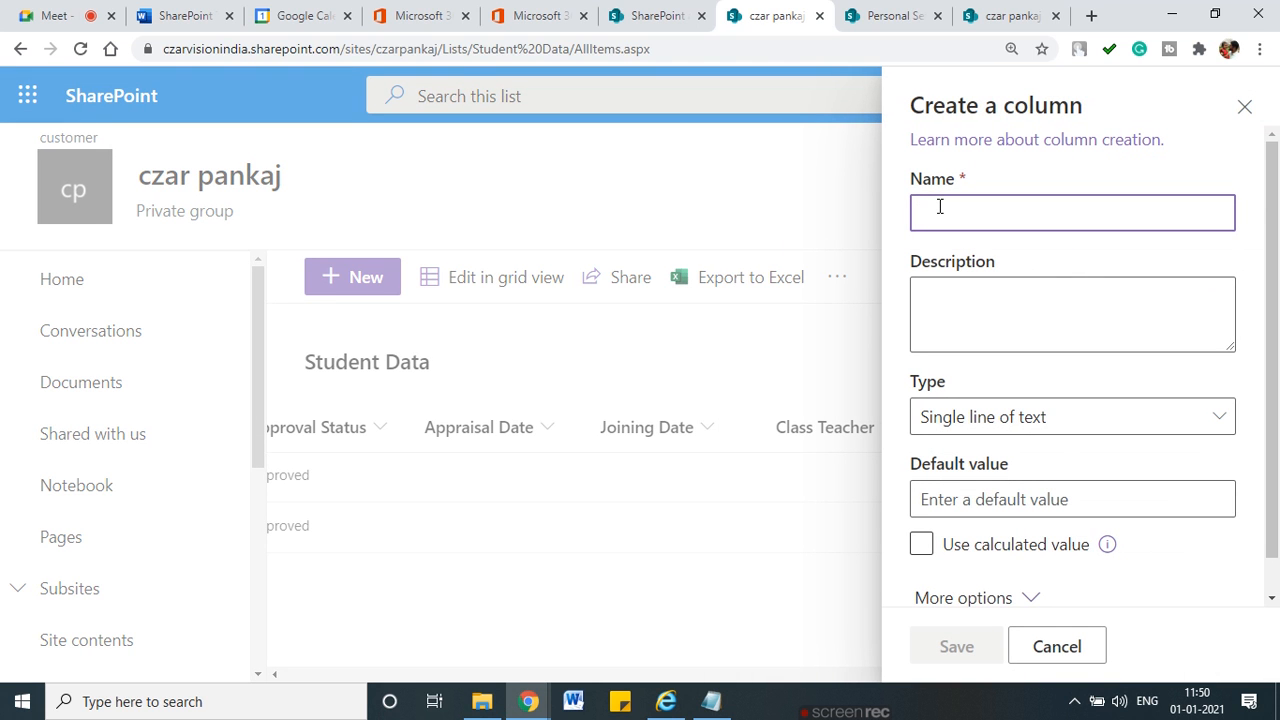
pyautogui.write('Student Mobile Number')
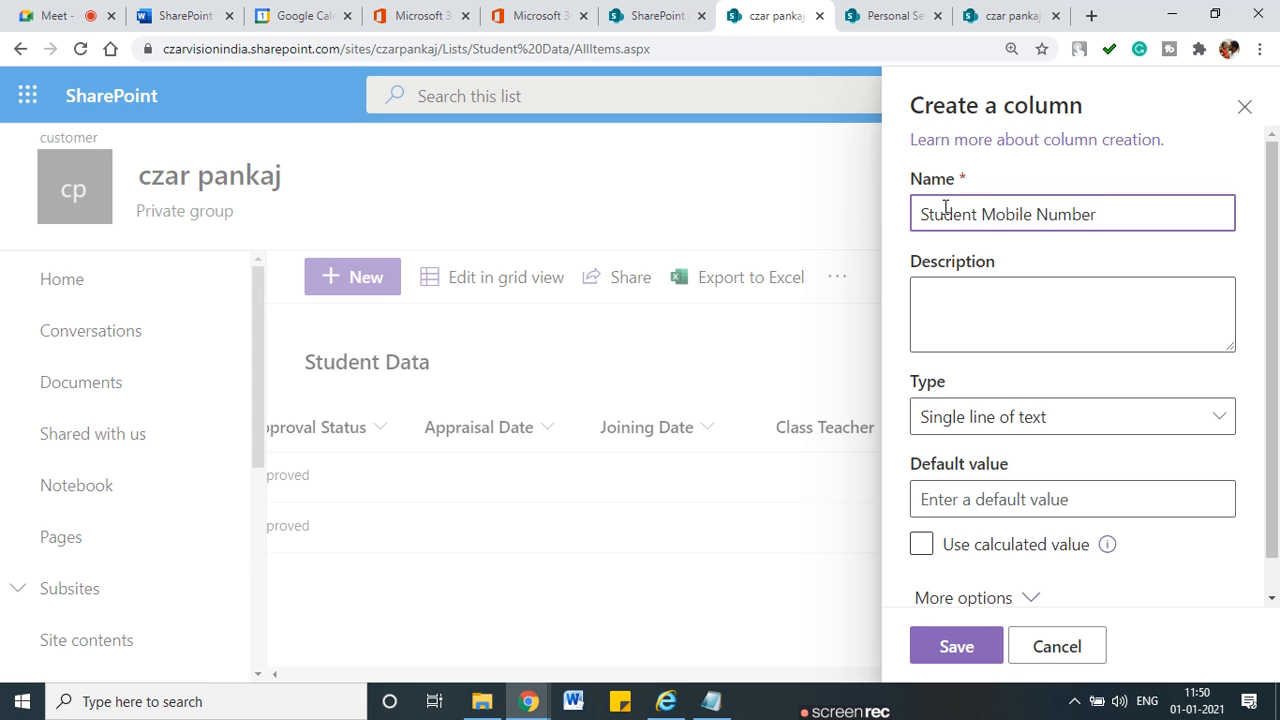
pyautogui.click(955, 647)
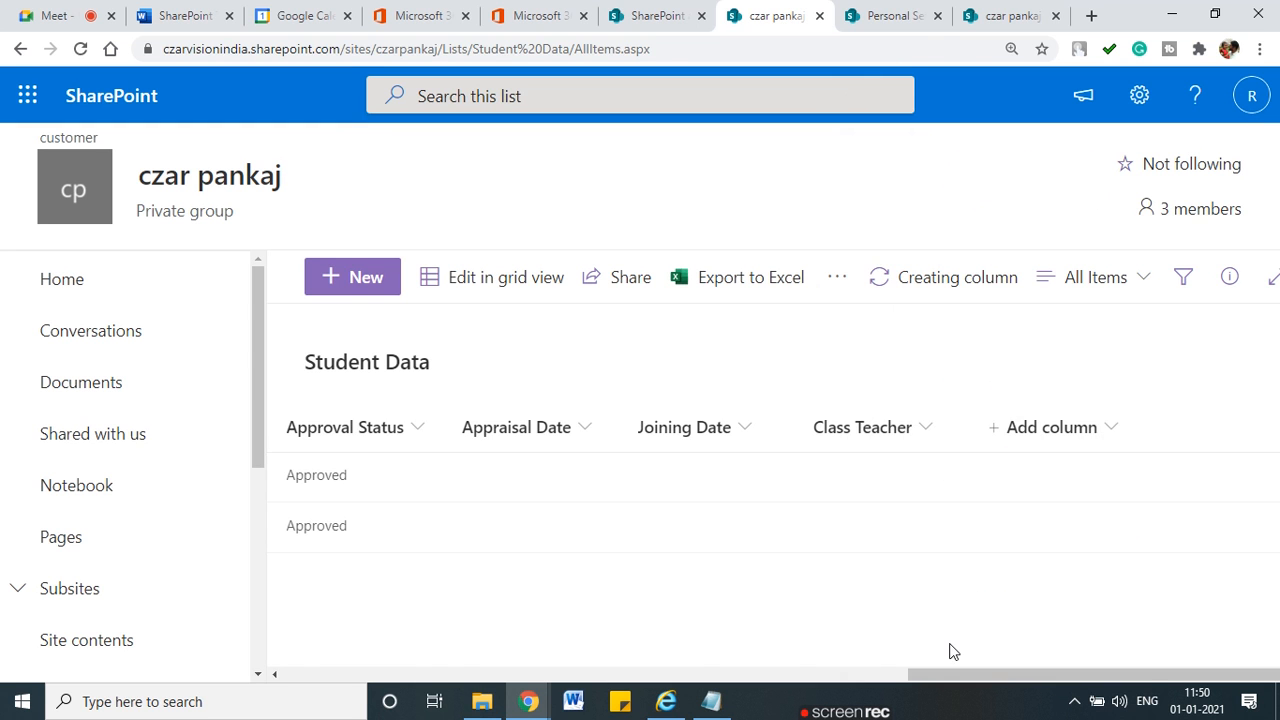
# Open a blank new item form, encircle the Student Mobile Number field in red, and close the form unsaved
pyautogui.click(347, 283)
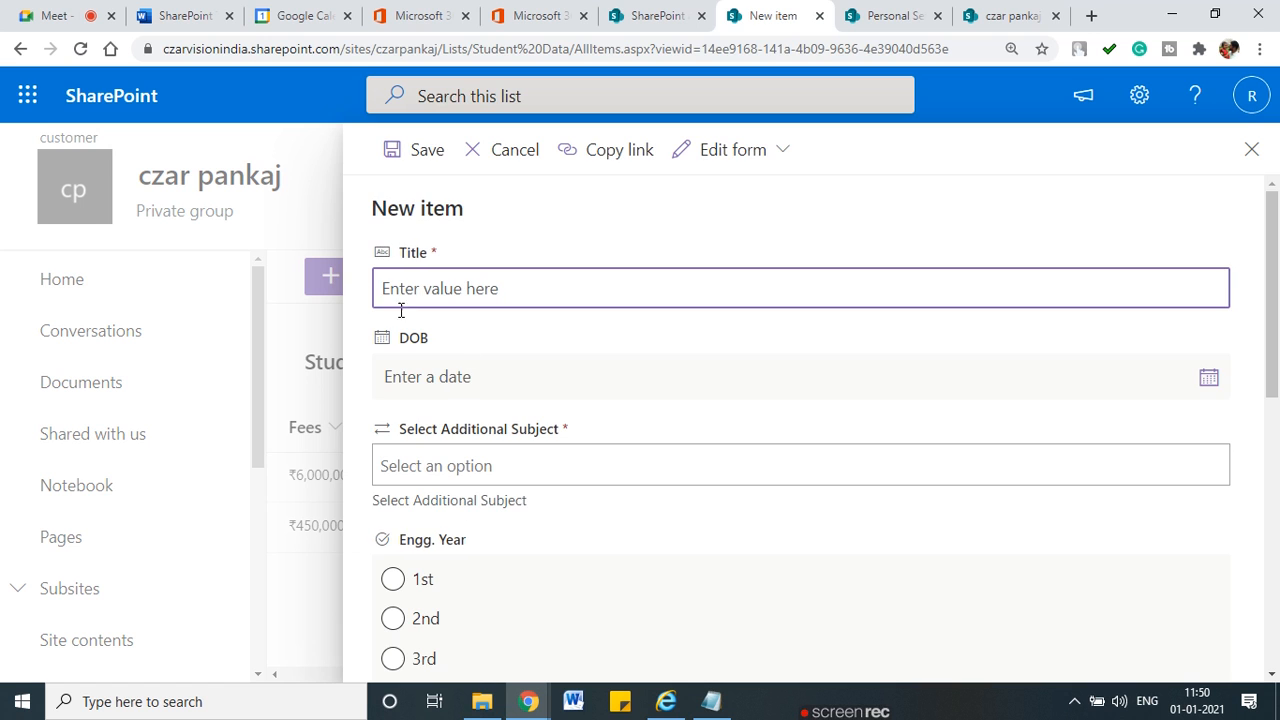
pyautogui.scroll(-7, 508, 397)
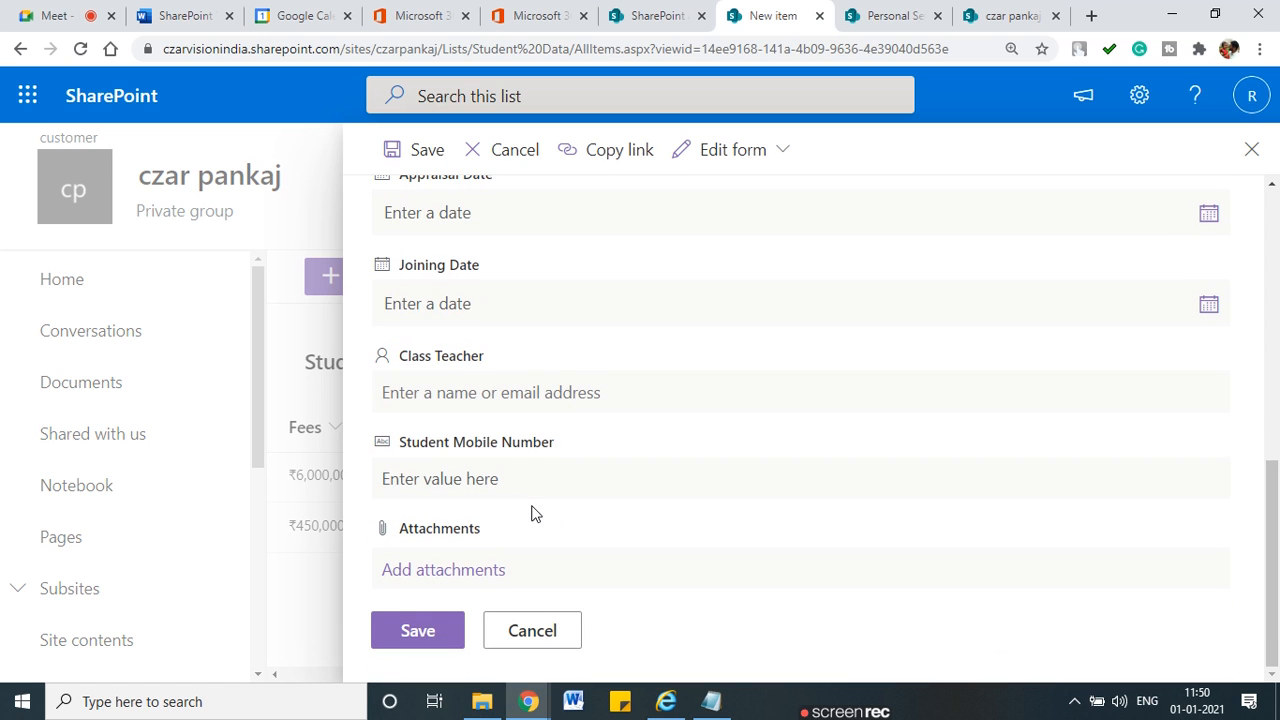
pyautogui.moveTo(592, 434)
pyautogui.mouseDown()
pyautogui.moveTo(502, 418)
pyautogui.moveTo(375, 466)
pyautogui.moveTo(510, 508)
pyautogui.moveTo(590, 436)
pyautogui.mouseUp()
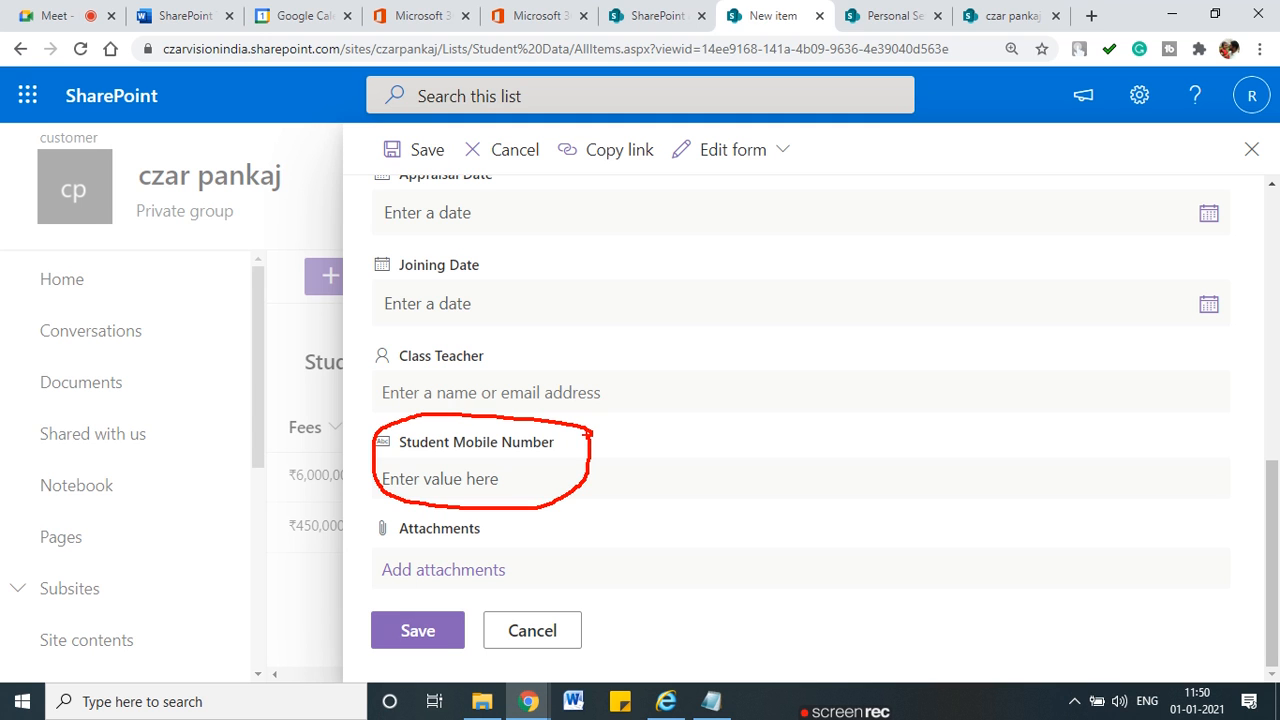
pyautogui.click(1251, 148)
# Open the first item of the list for editing and mark its Student Mobile Number field in red
pyautogui.moveTo(792, 665); pyautogui.dragTo(284, 514)
pyautogui.click(333, 478)
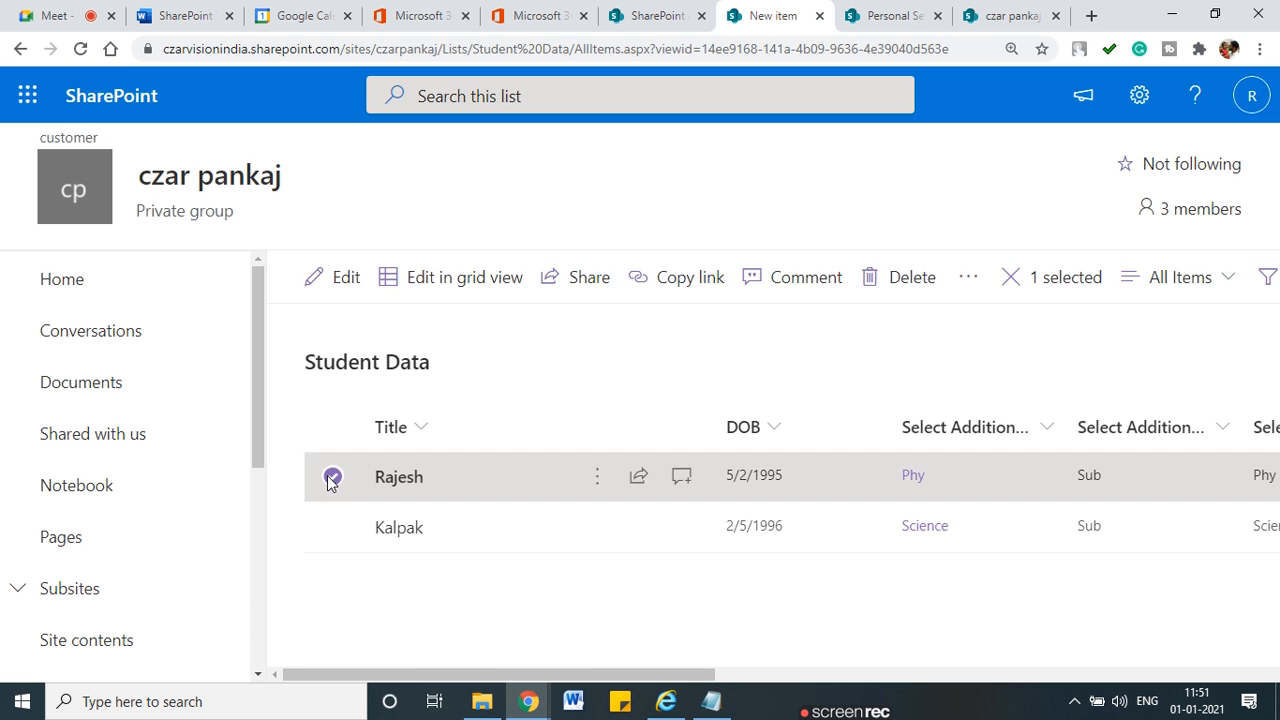
pyautogui.click(333, 478)
pyautogui.click(332, 478)
pyautogui.click(349, 279)
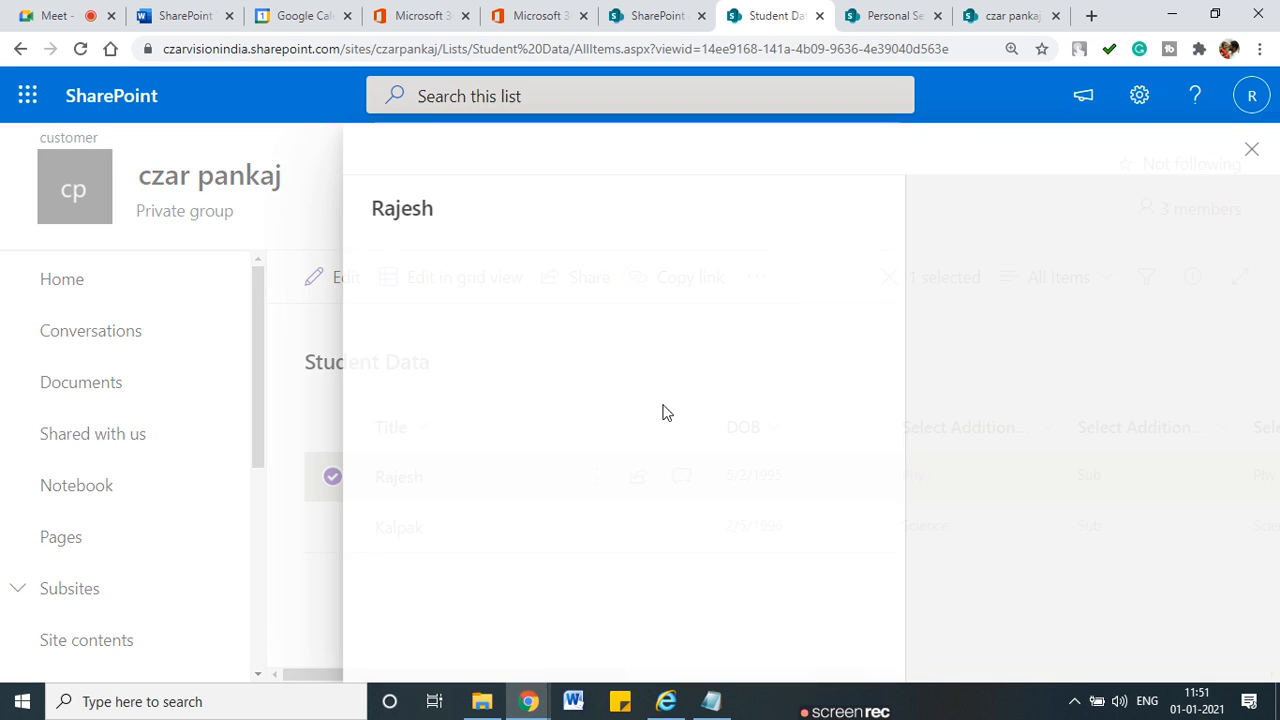
pyautogui.scroll(-10, 555, 415)
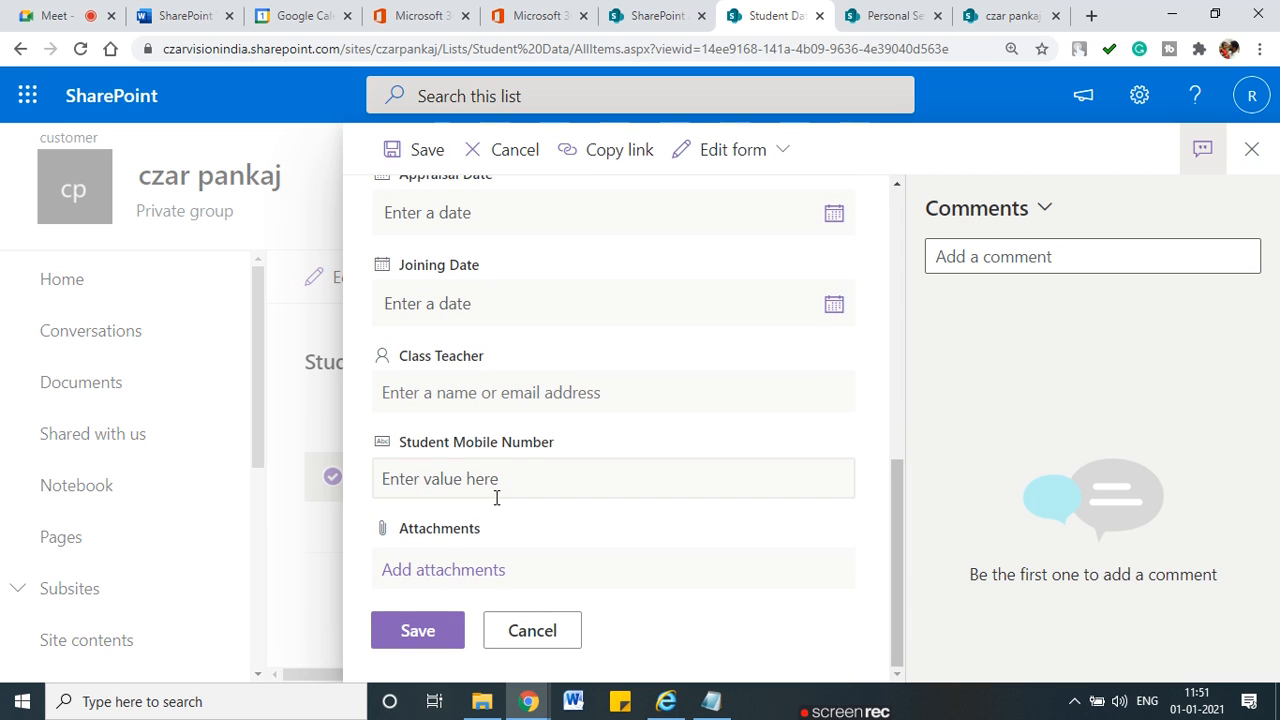
pyautogui.moveTo(578, 442)
pyautogui.mouseDown()
pyautogui.moveTo(490, 421)
pyautogui.moveTo(372, 505)
pyautogui.moveTo(576, 470)
pyautogui.mouseUp()
# Fill in the item's Student Mobile Number, save it, and bring that column into view in the list
pyautogui.click(391, 478)
pyautogui.write('3423432')
pyautogui.click(420, 152)
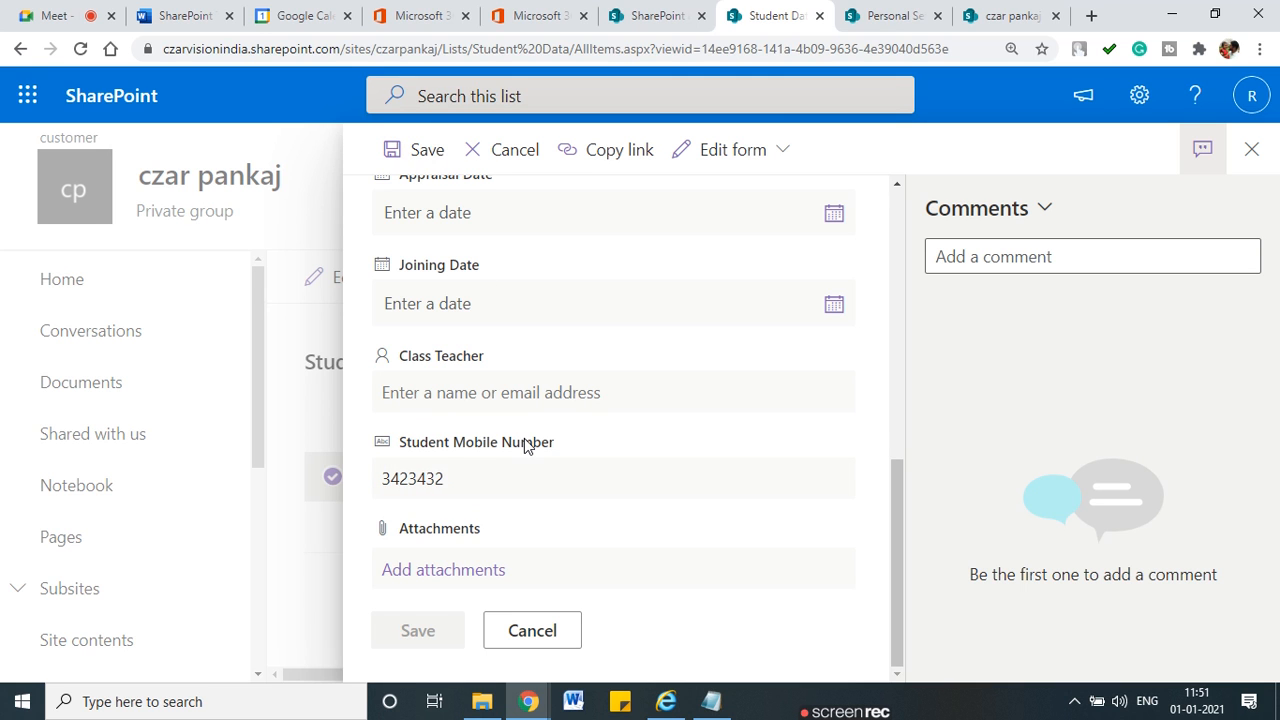
pyautogui.moveTo(588, 662); pyautogui.dragTo(1166, 660)
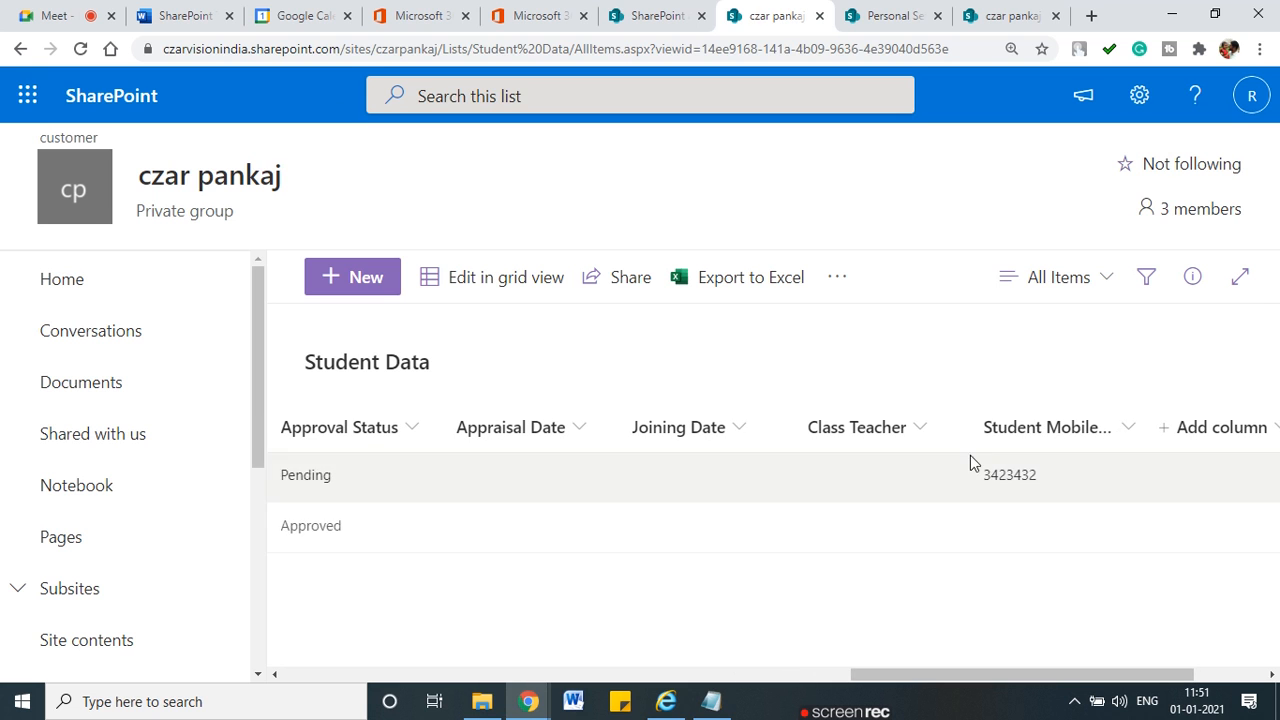
# Open the Form settings page from the Student Data list's settings
pyautogui.click(1139, 96)
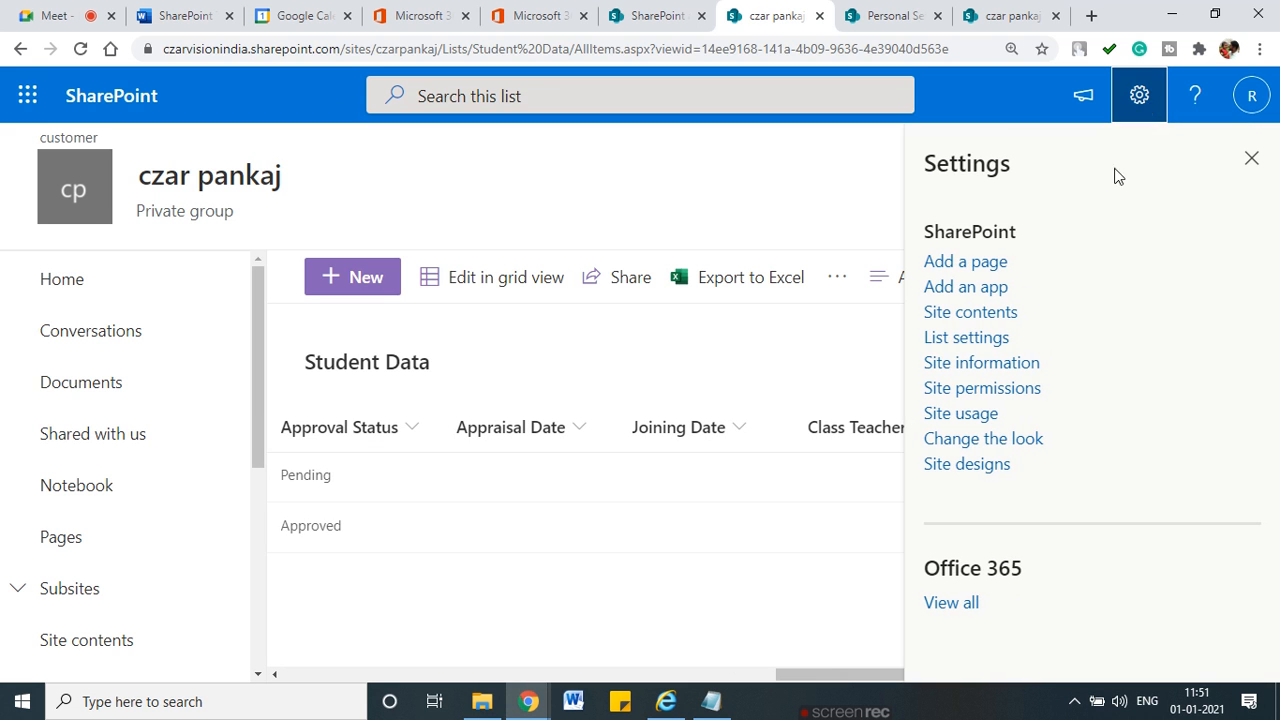
pyautogui.click(953, 336)
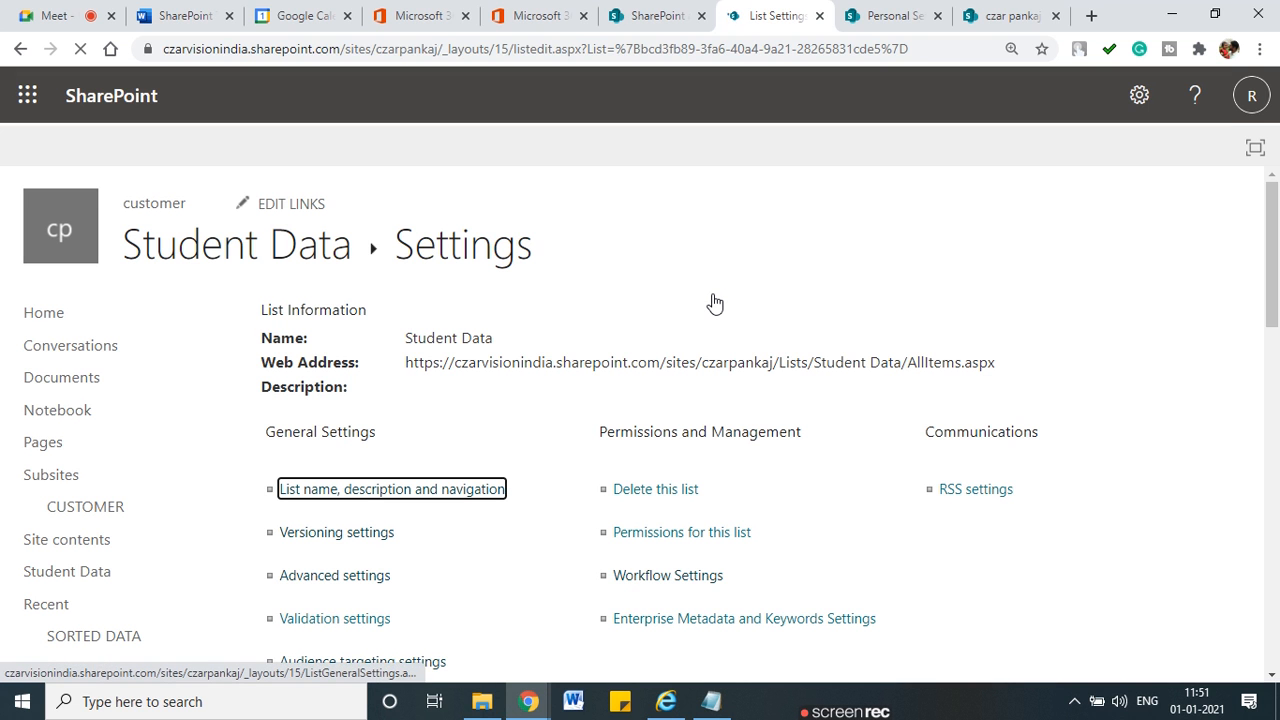
pyautogui.scroll(-5, 554, 363)
pyautogui.scroll(1, 423, 340)
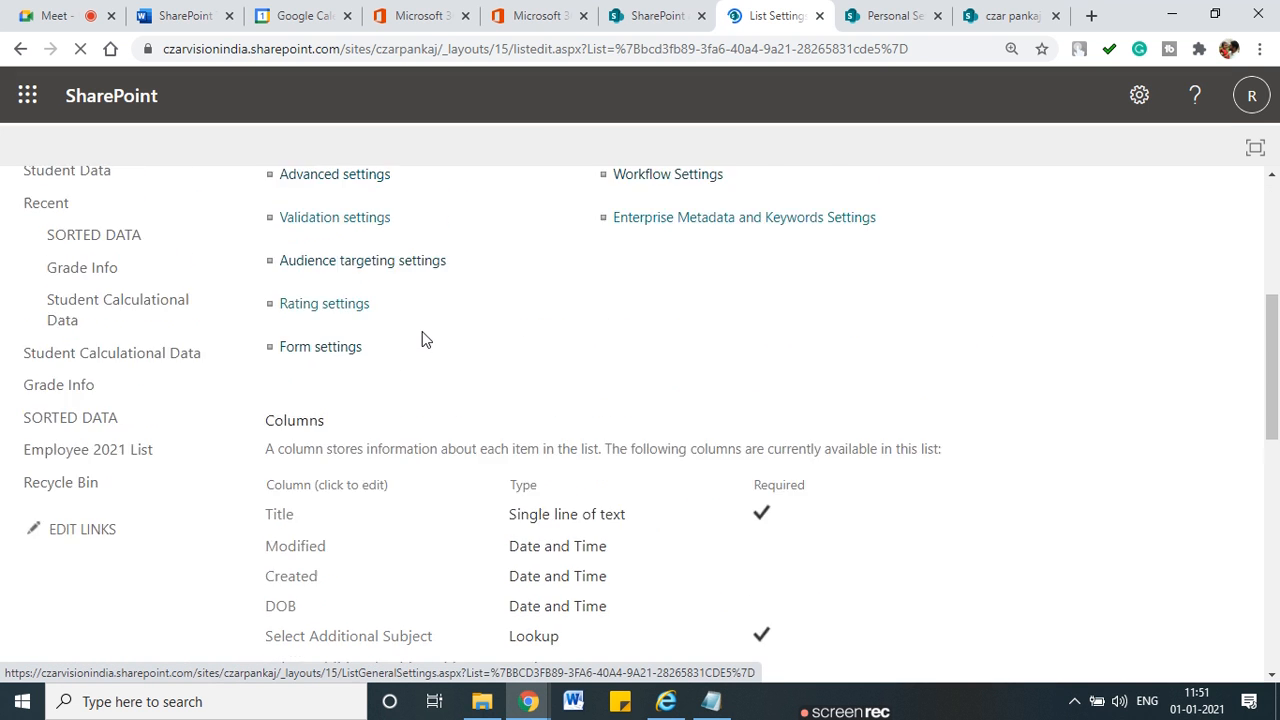
pyautogui.click(318, 376)
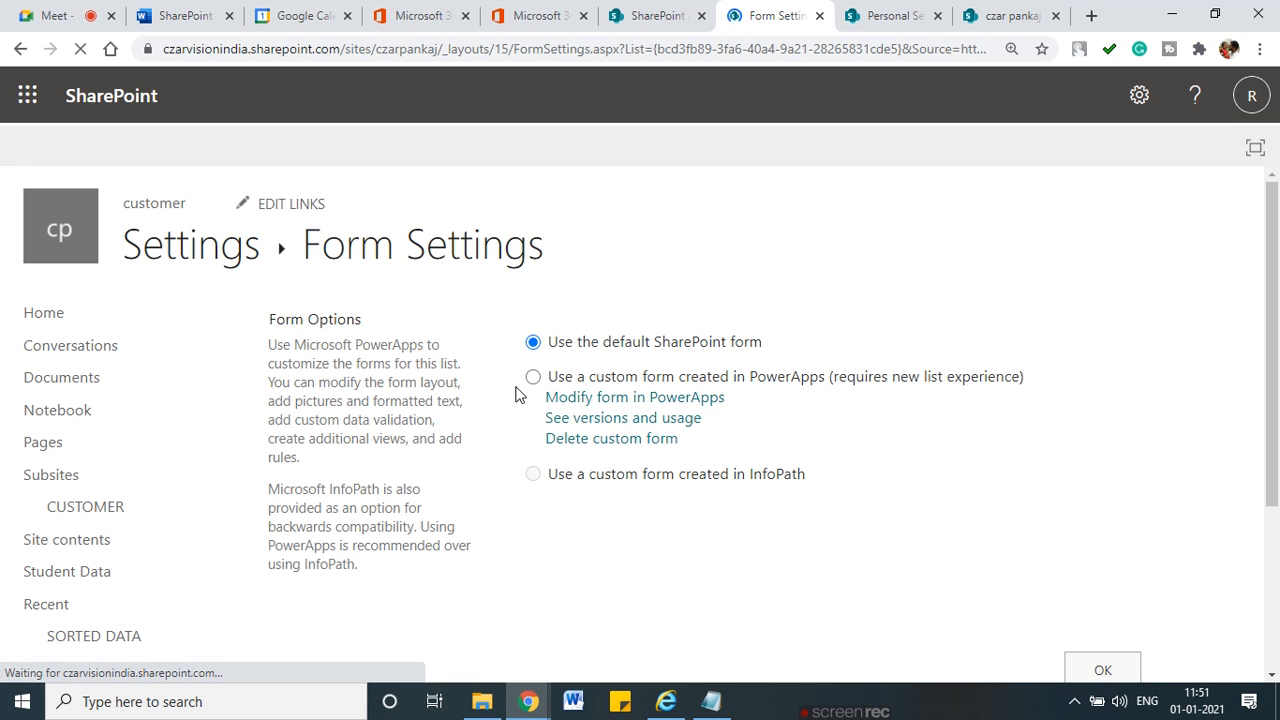
# Select the custom form created in PowerApps option, encircle it in red, and clear the annotation
pyautogui.click(533, 378)
pyautogui.moveTo(650, 352)
pyautogui.mouseDown()
pyautogui.moveTo(548, 368)
pyautogui.moveTo(770, 394)
pyautogui.moveTo(1048, 386)
pyautogui.moveTo(866, 356)
pyautogui.moveTo(600, 355)
pyautogui.mouseUp()
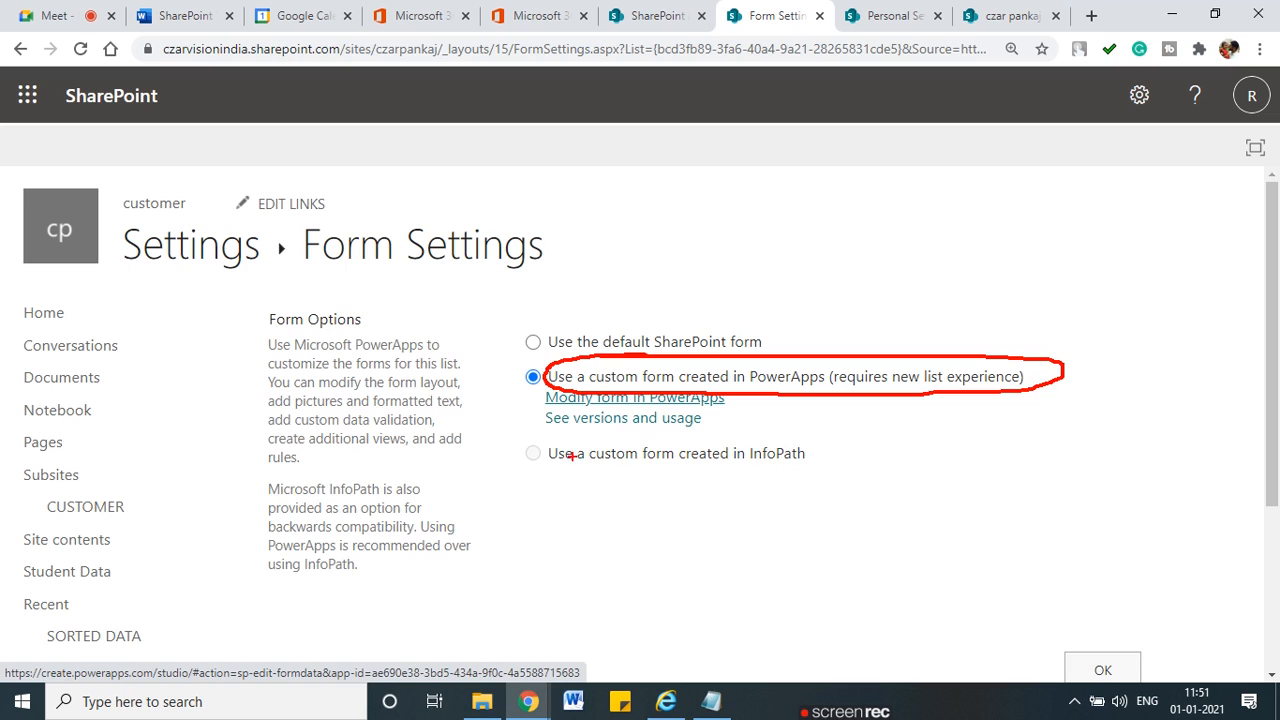
pyautogui.press('Escape')
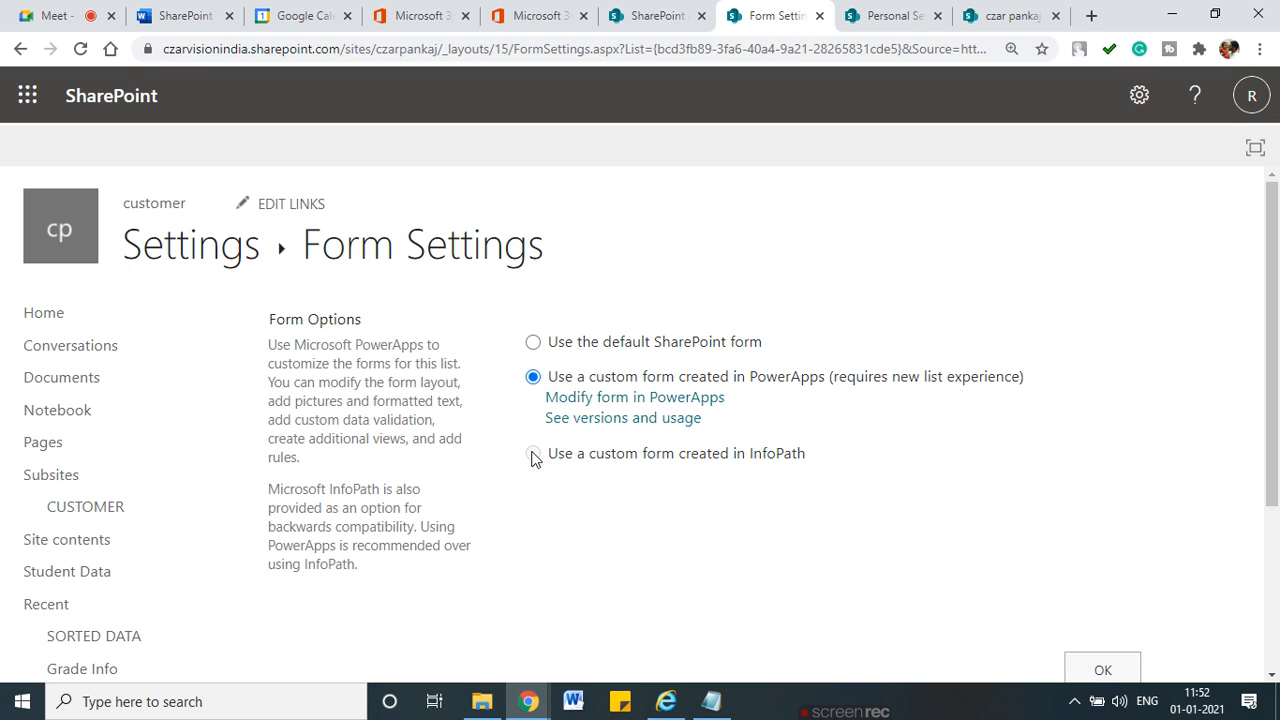
# Cross out the InfoPath custom form option in red and clear the annotation
pyautogui.moveTo(770, 457); pyautogui.dragTo(805, 468)
pyautogui.moveTo(800, 442); pyautogui.dragTo(754, 480)
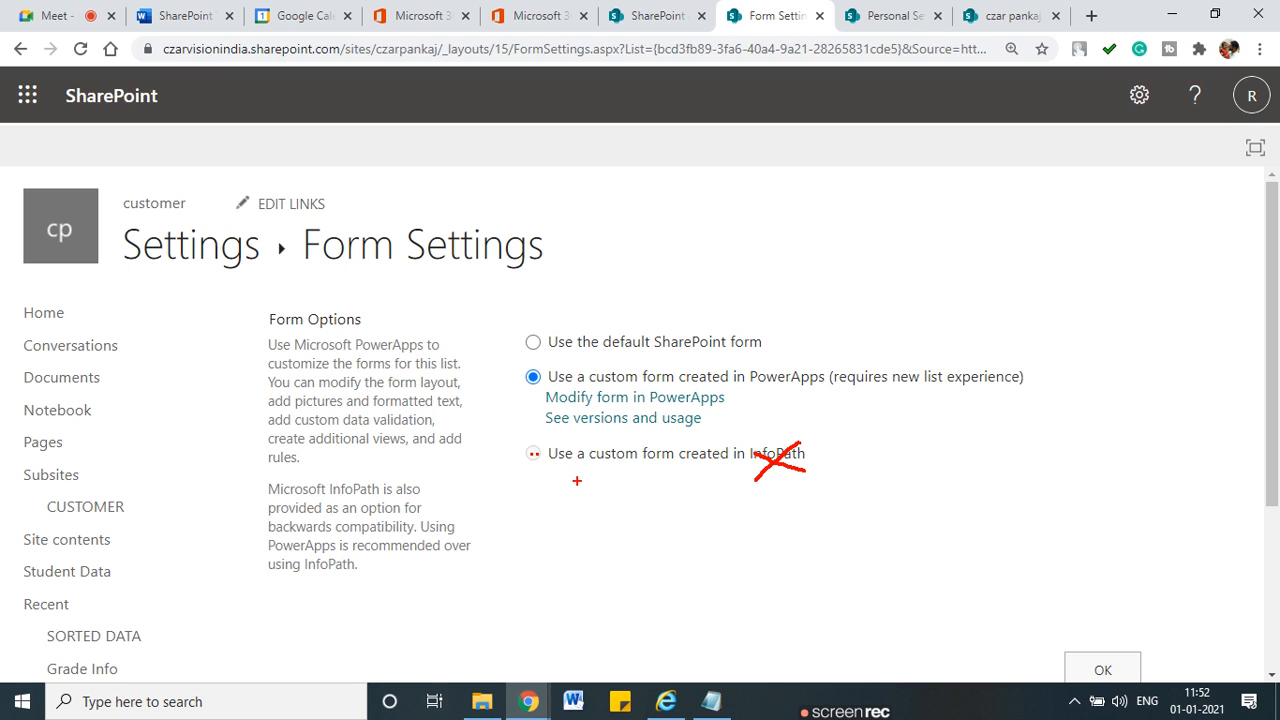
pyautogui.press('Escape')
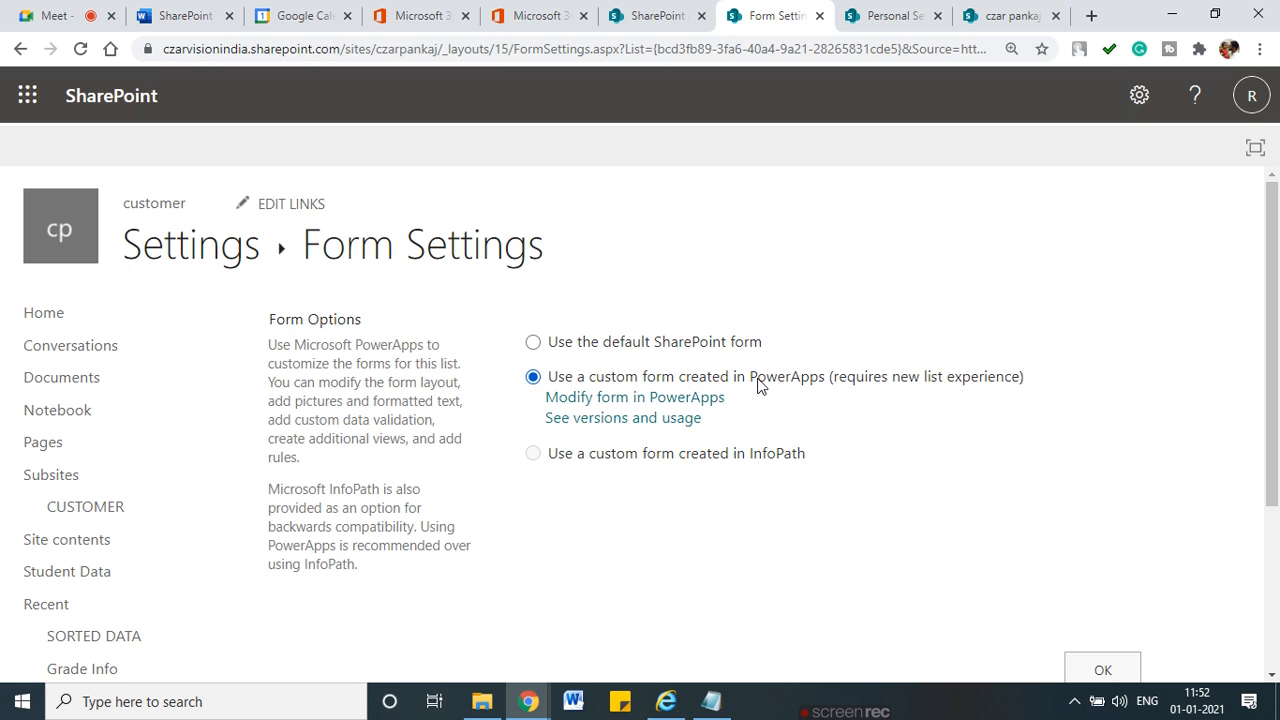
# Open the list form for modification in Power Apps, accepting India as the region and skipping the welcome introduction
pyautogui.click(663, 399)
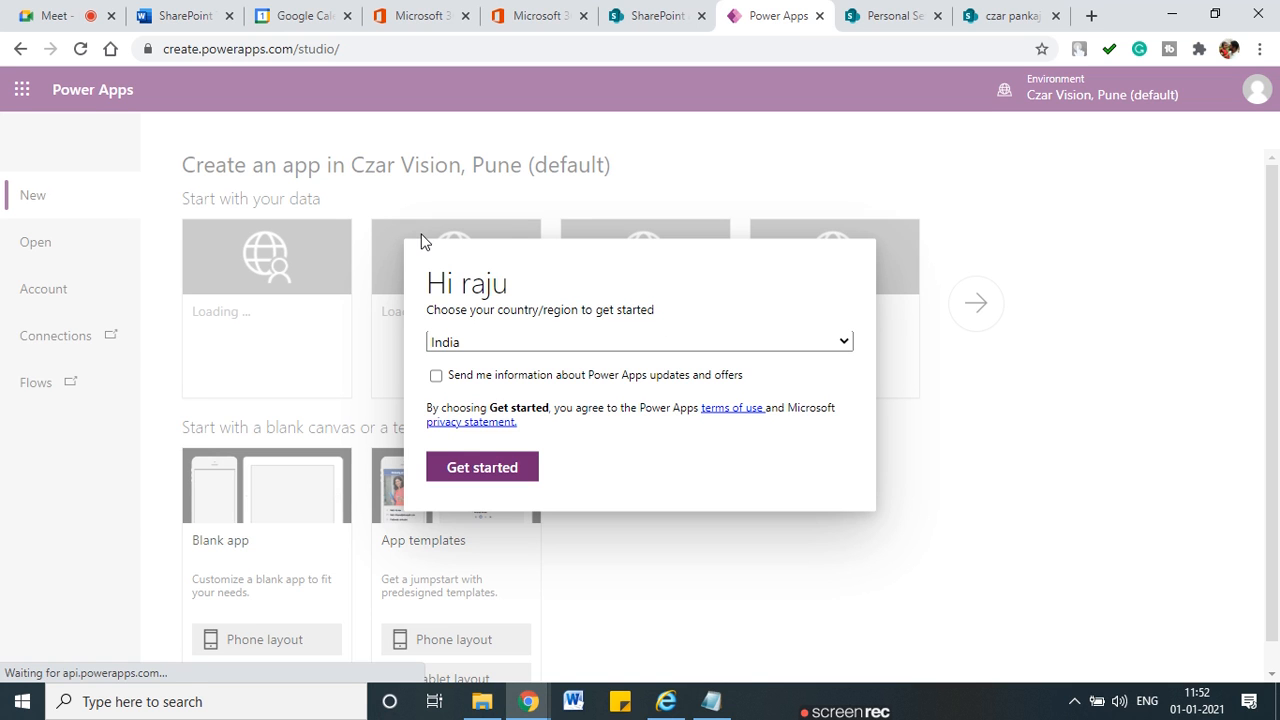
pyautogui.click(503, 467)
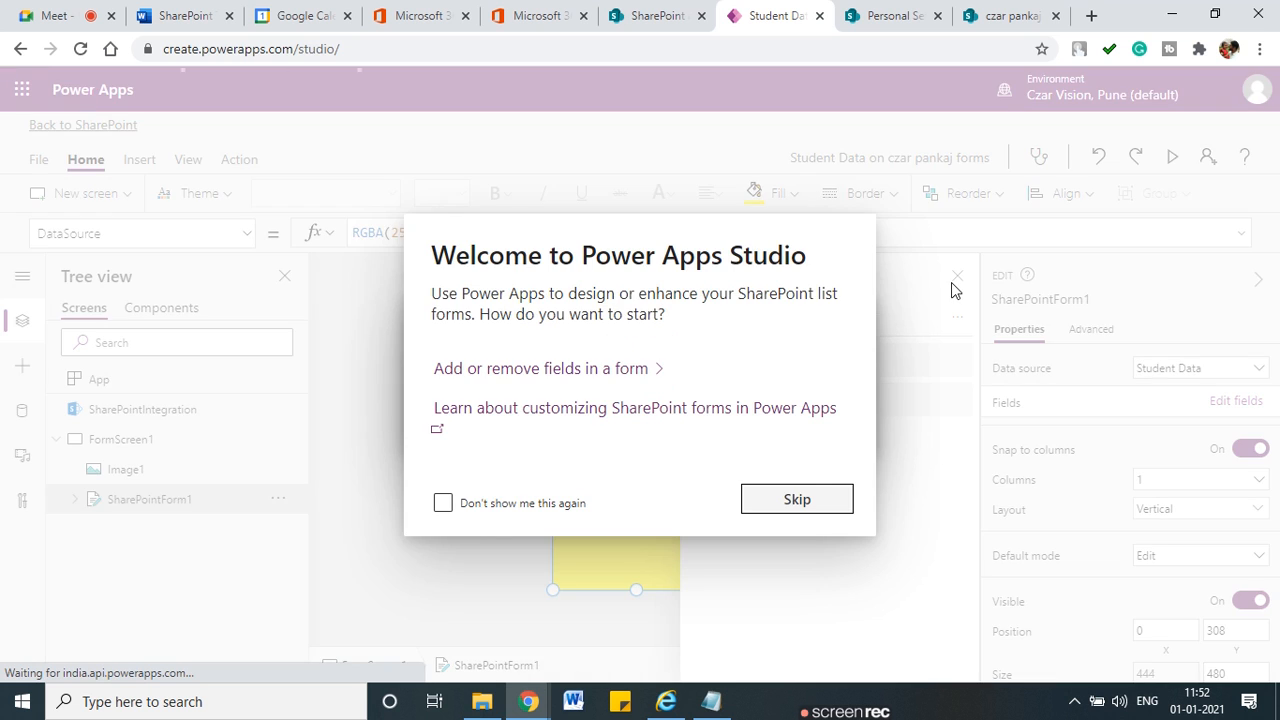
pyautogui.click(797, 500)
pyautogui.click(960, 277)
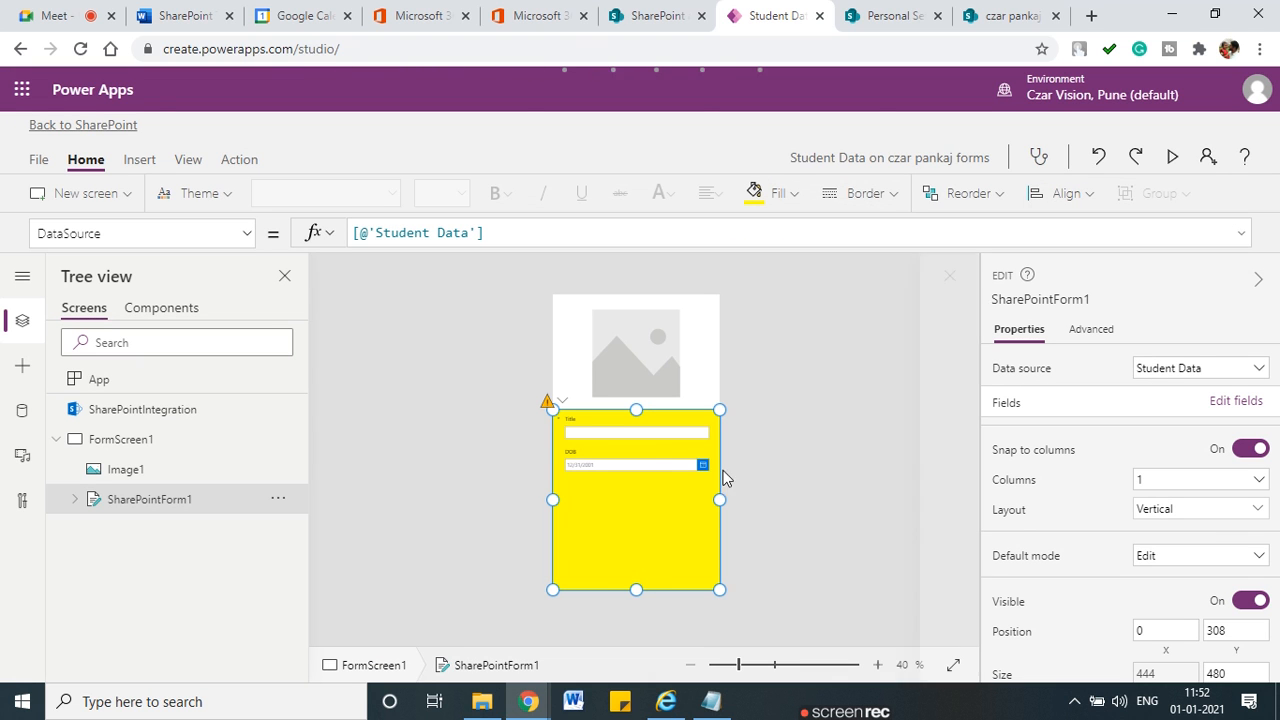
# Extend SharePointForm1 upward to Y position 250 with height 537, and inspect its Title data card
pyautogui.moveTo(636, 409); pyautogui.dragTo(635, 388)
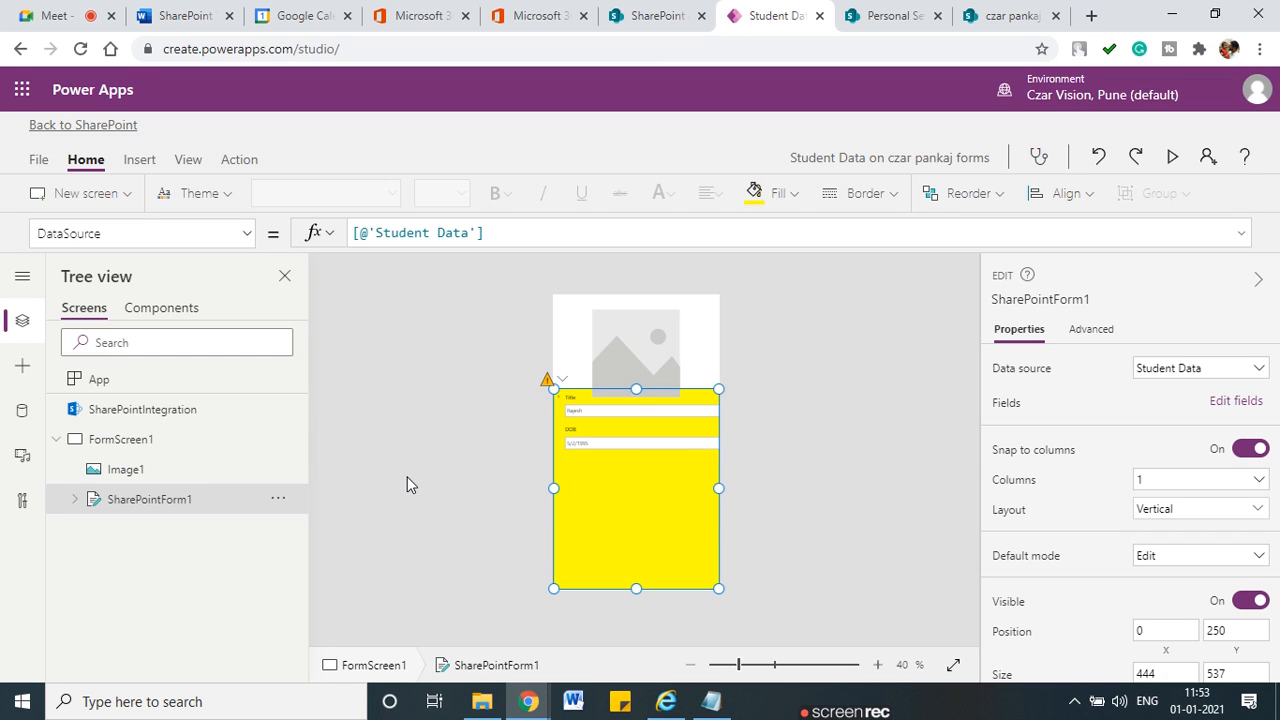
pyautogui.click(135, 439)
pyautogui.click(75, 499)
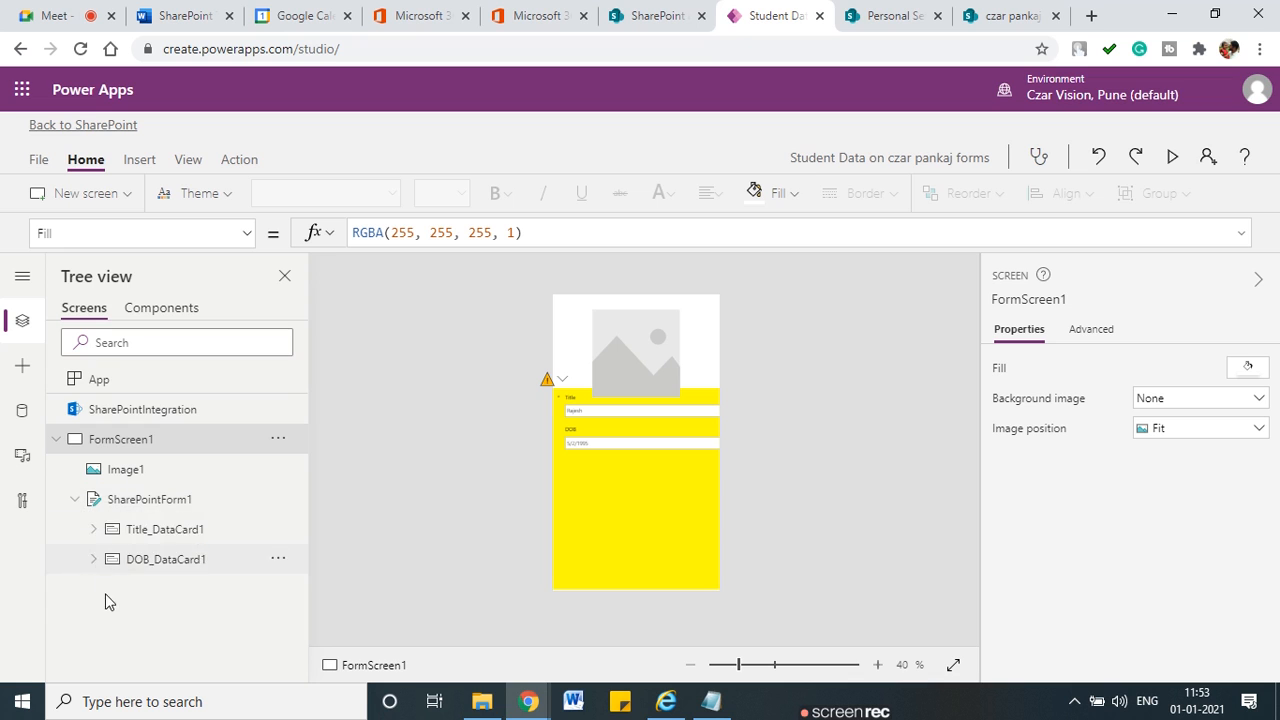
pyautogui.click(157, 540)
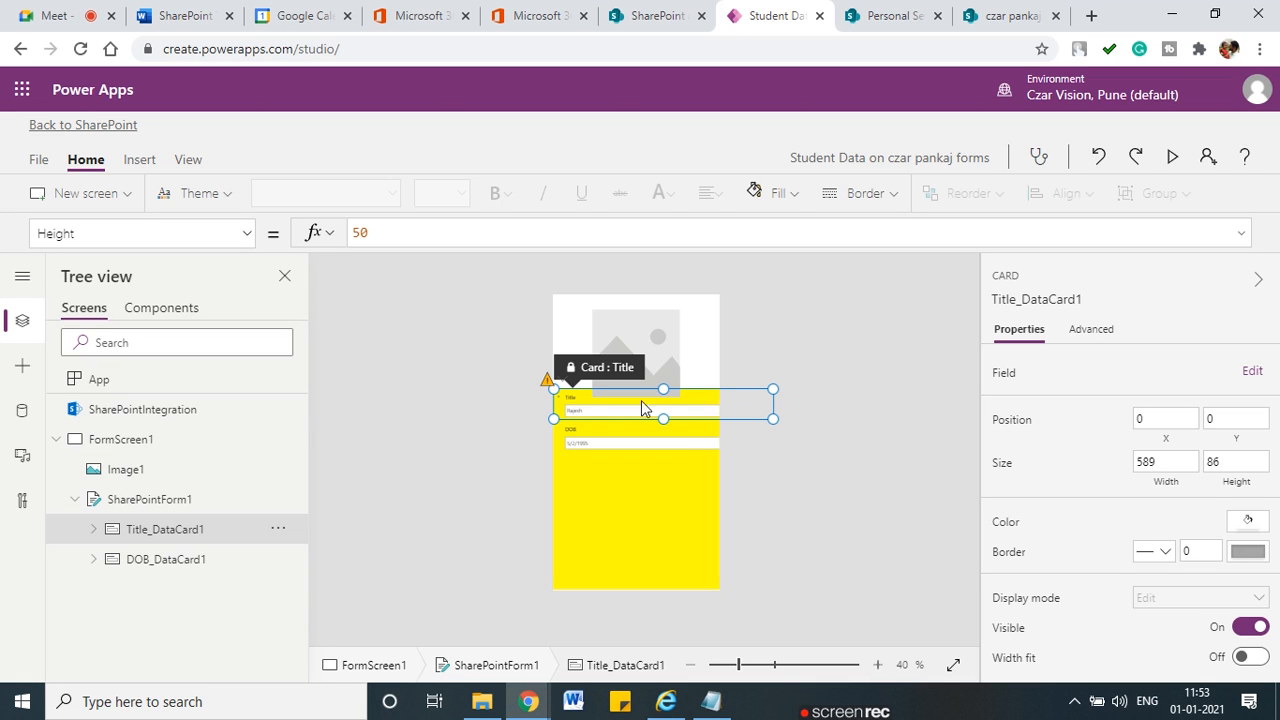
pyautogui.click(490, 382)
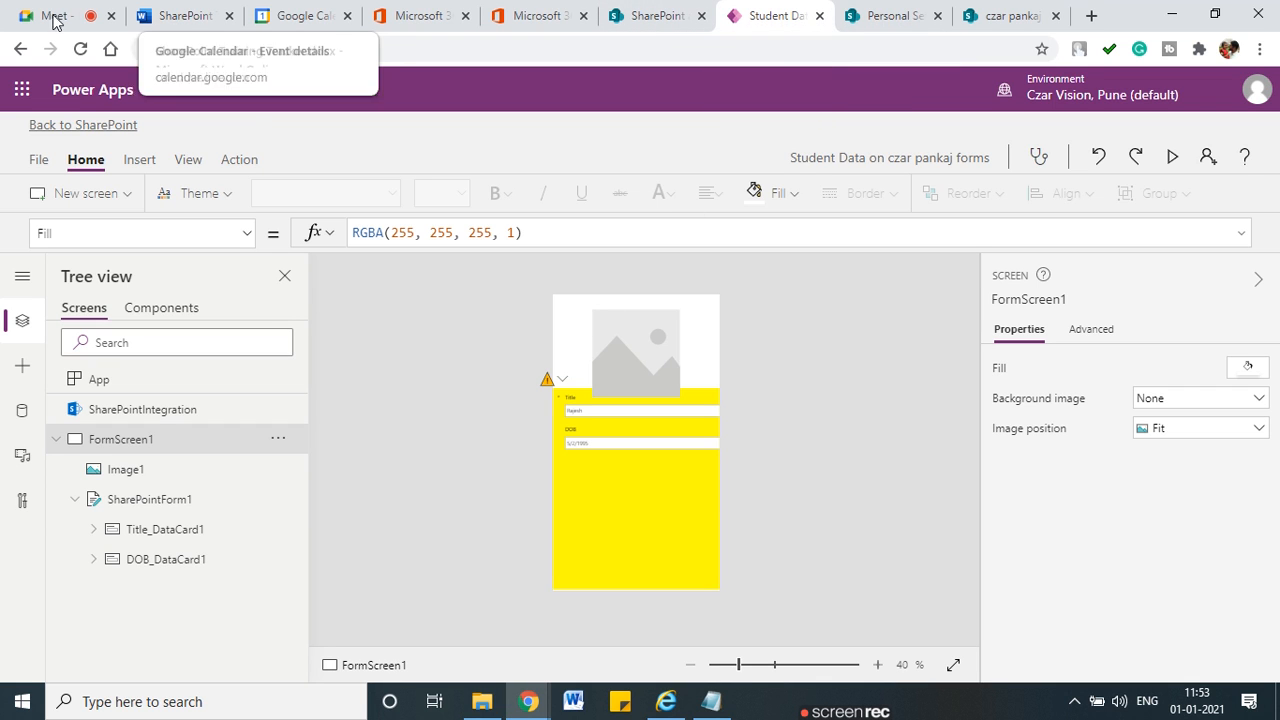
# Leave Power Apps without saving and try to apply the custom PowerApps form option in Form Settings
pyautogui.click(20, 49)
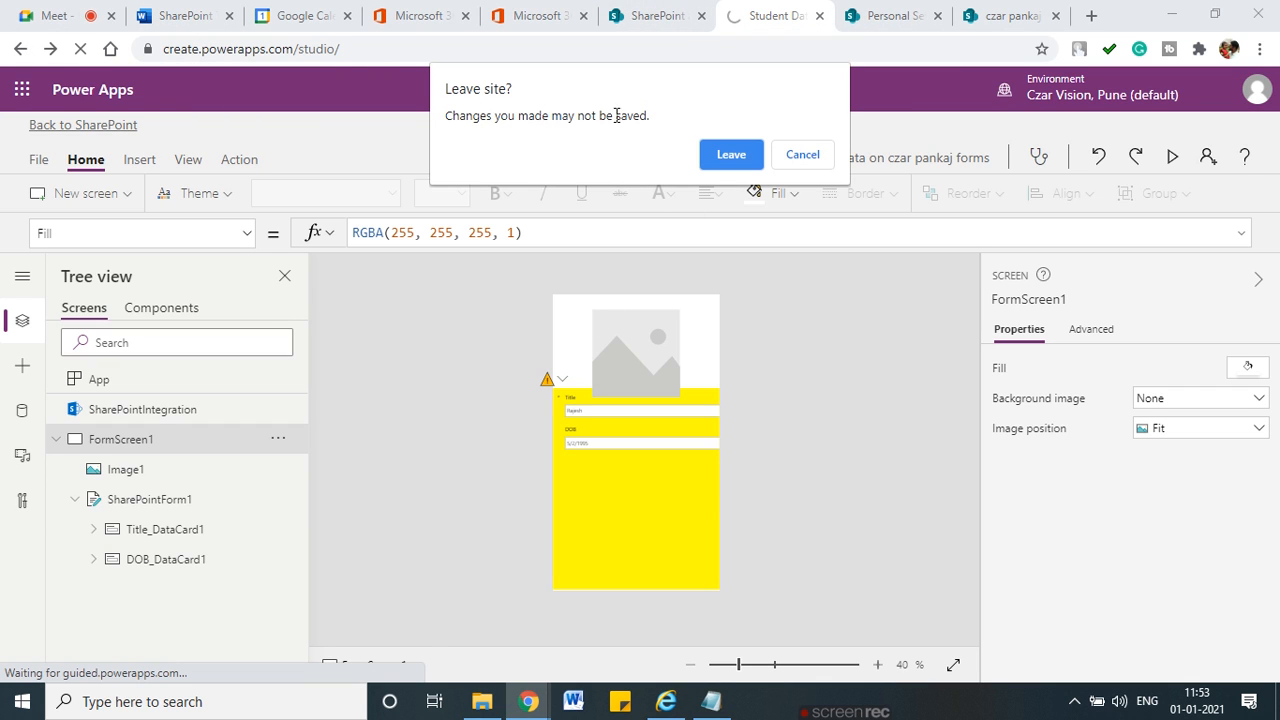
pyautogui.click(729, 155)
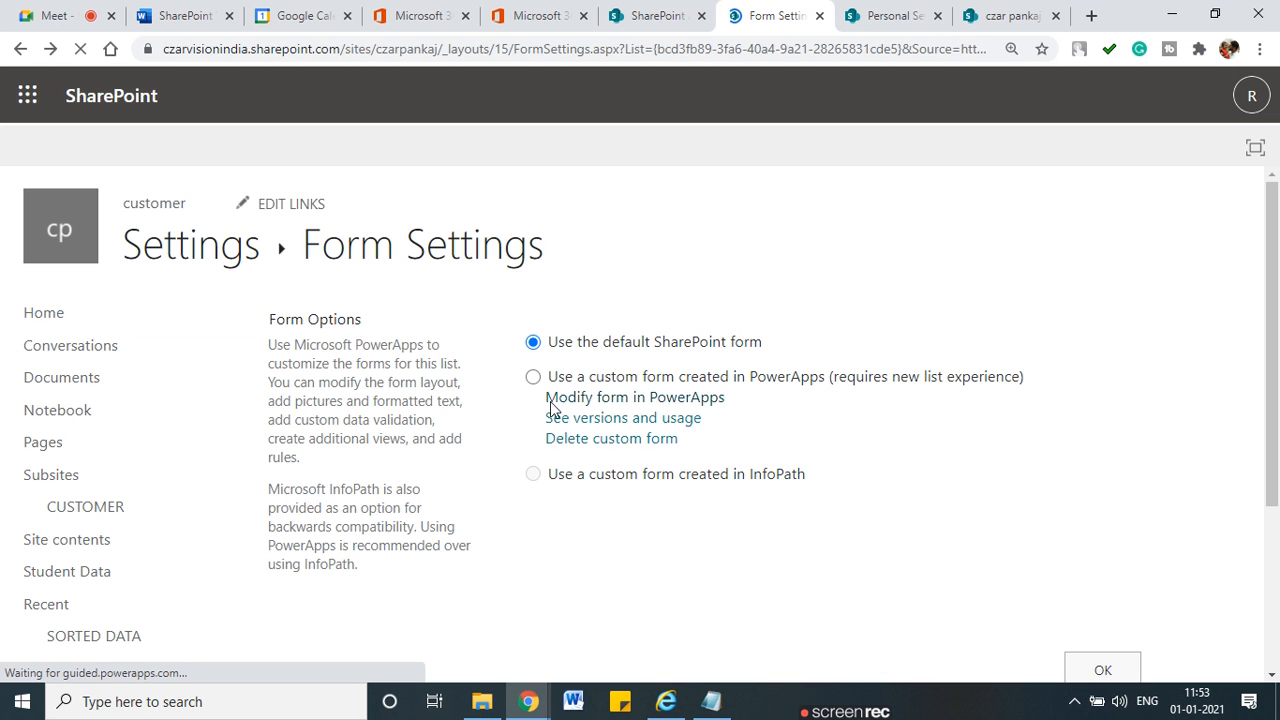
pyautogui.click(533, 376)
pyautogui.scroll(-3, 1057, 586)
pyautogui.click(1105, 432)
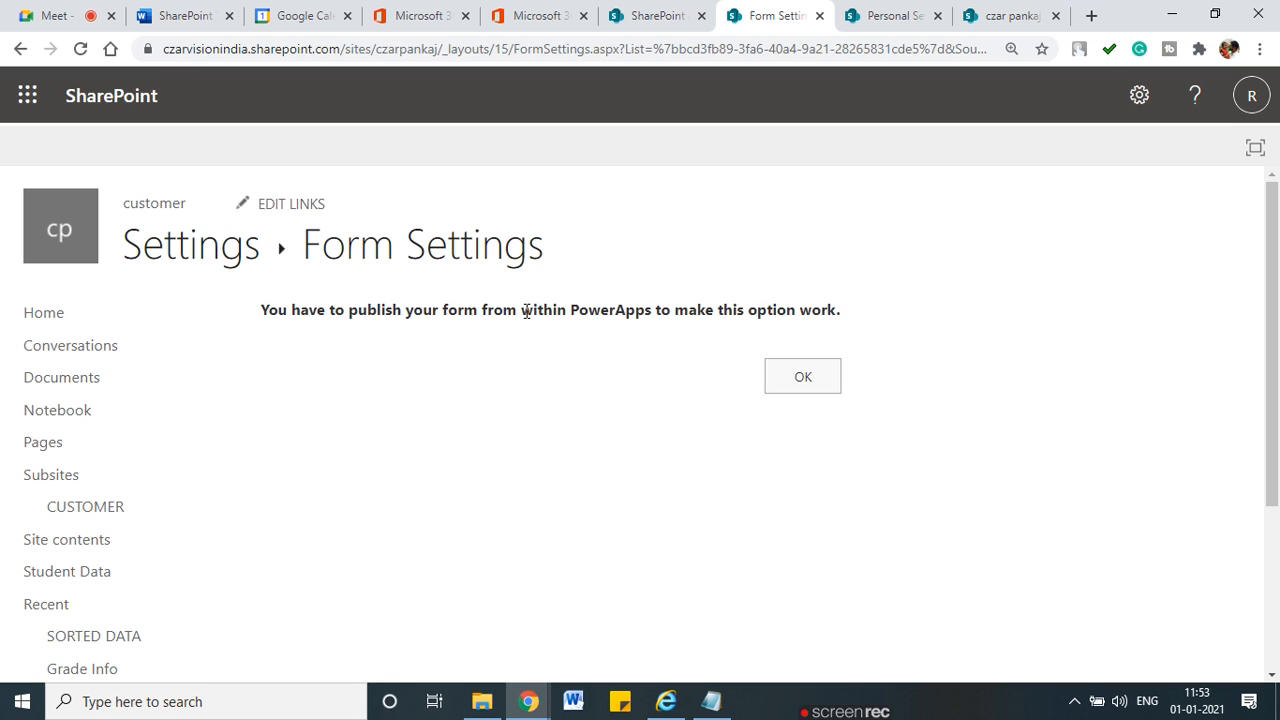
pyautogui.click(809, 390)
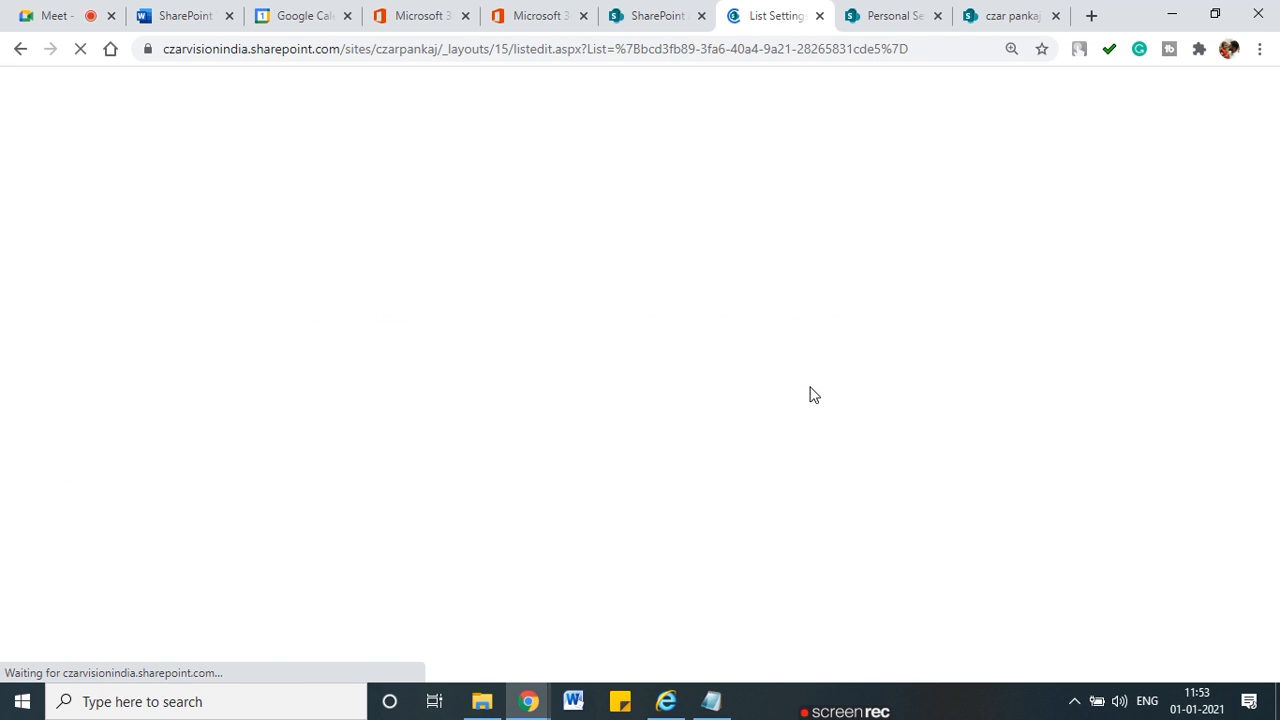
# Return to the Student Data list, open a blank new item form, and look through its fields
pyautogui.click(249, 245)
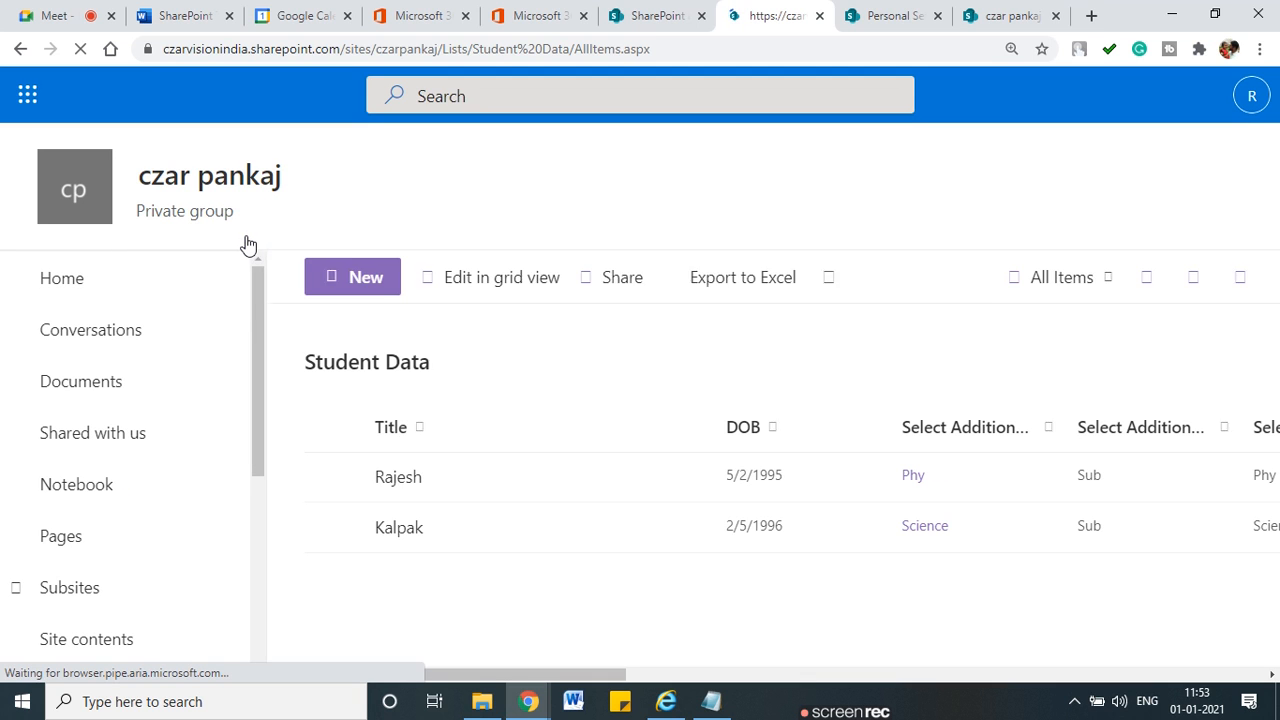
pyautogui.click(357, 280)
pyautogui.scroll(-2, 480, 397)
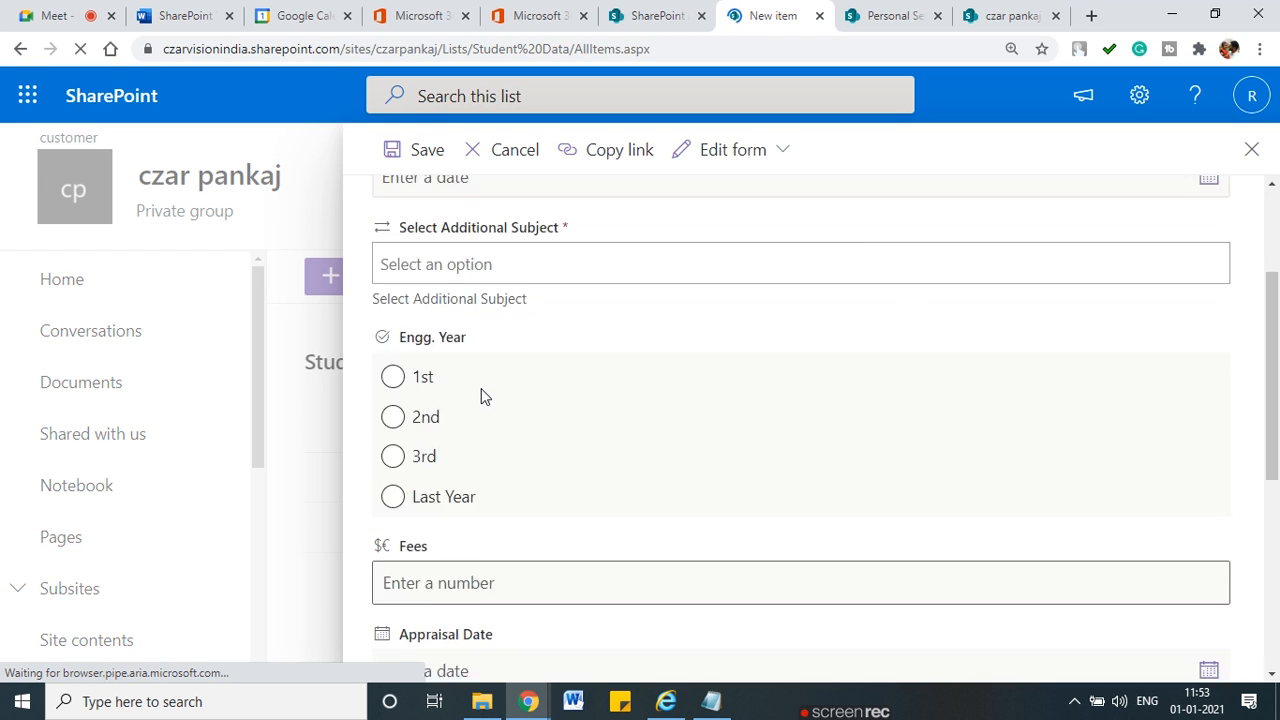
pyautogui.scroll(-5, 480, 397)
pyautogui.scroll(4, 486, 397)
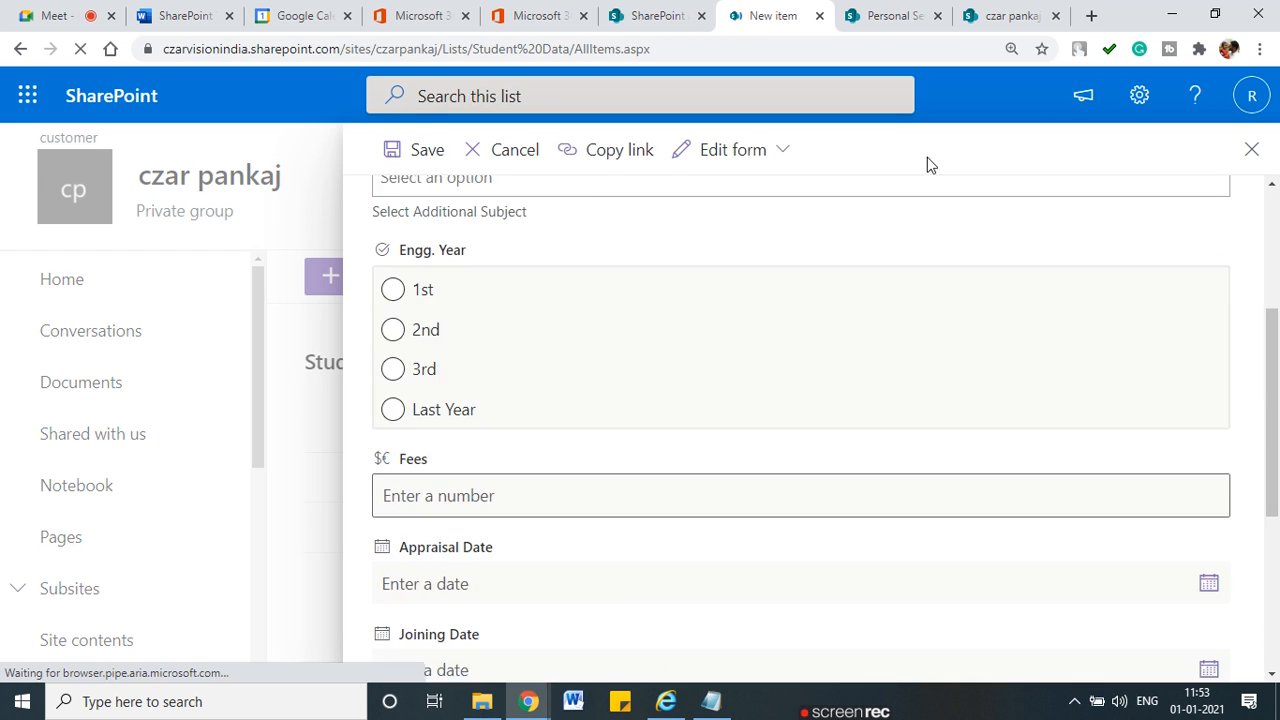
# Close the blank new item form and add a single-line-of-text column named STUDENT City to the Student Data list
pyautogui.click(1251, 149)
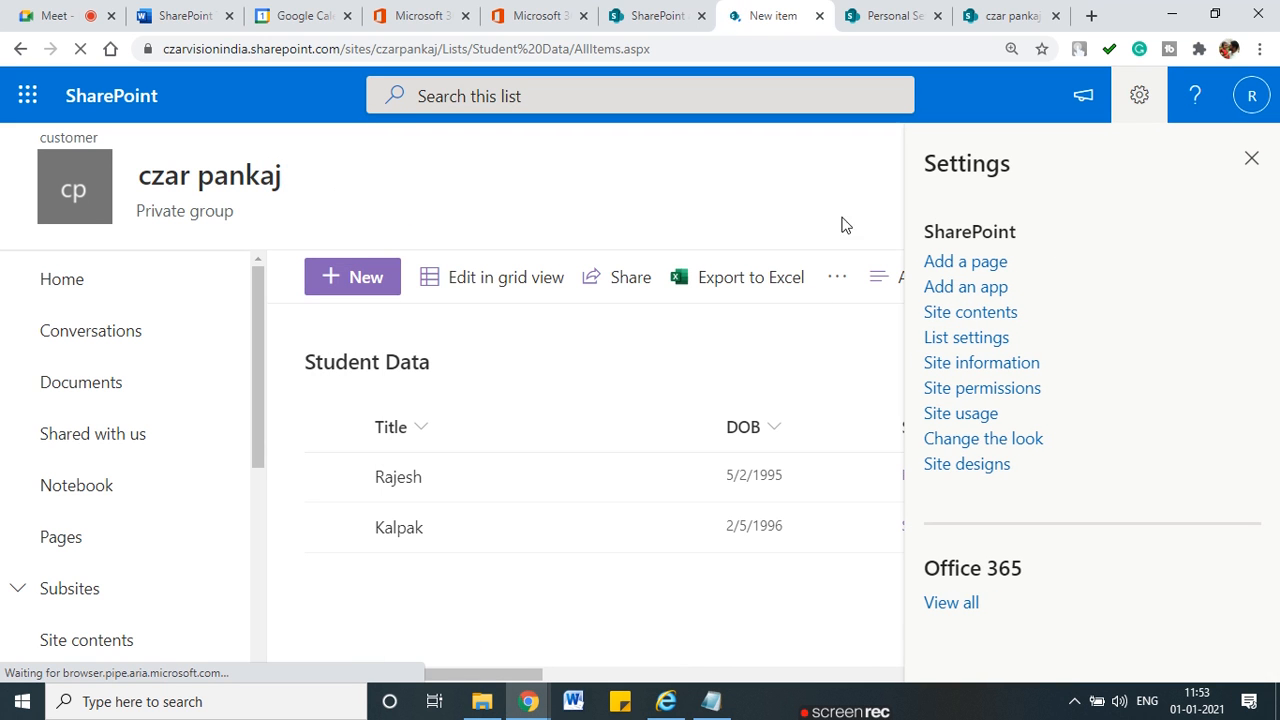
pyautogui.click(1251, 158)
pyautogui.moveTo(888, 676); pyautogui.dragTo(1158, 676)
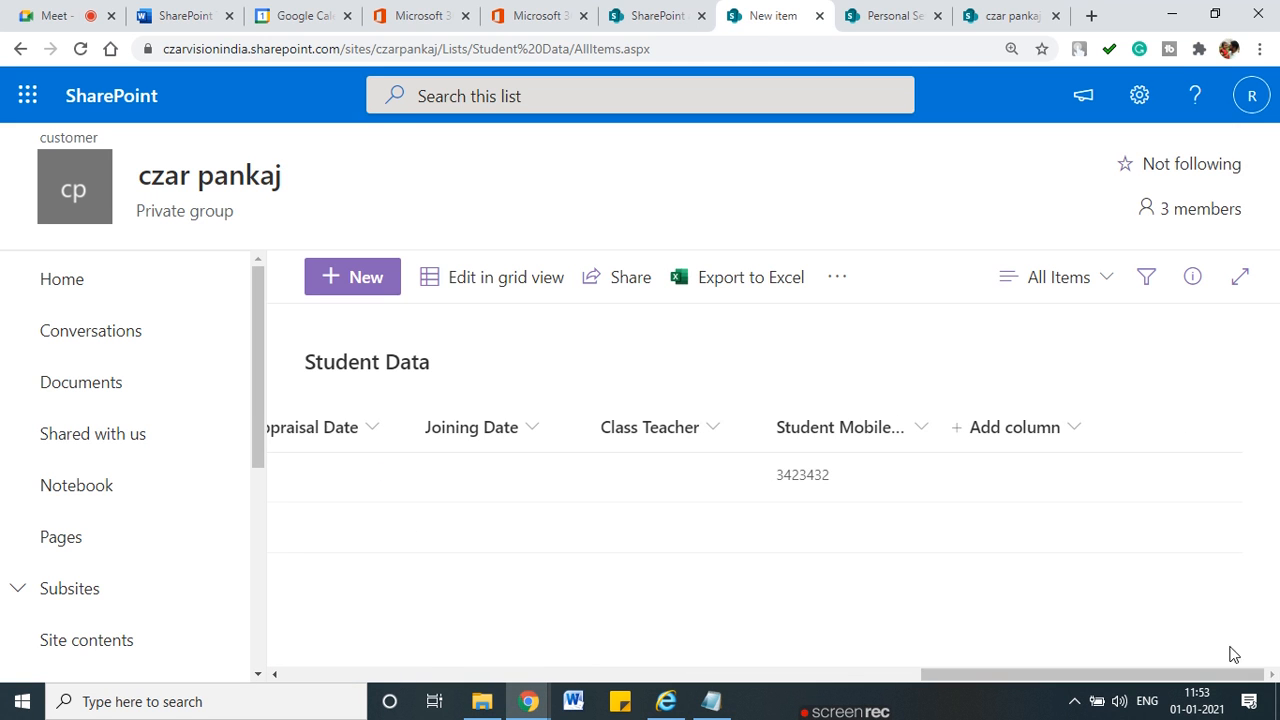
pyautogui.click(1054, 429)
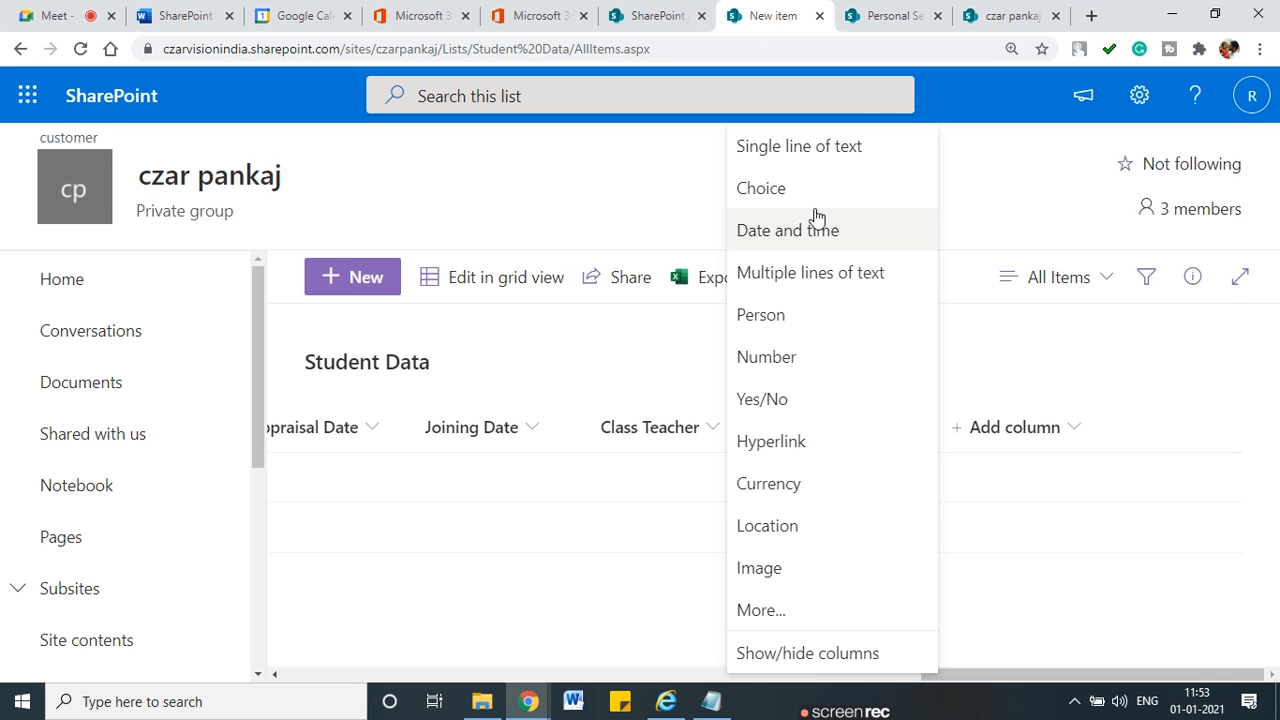
pyautogui.click(800, 148)
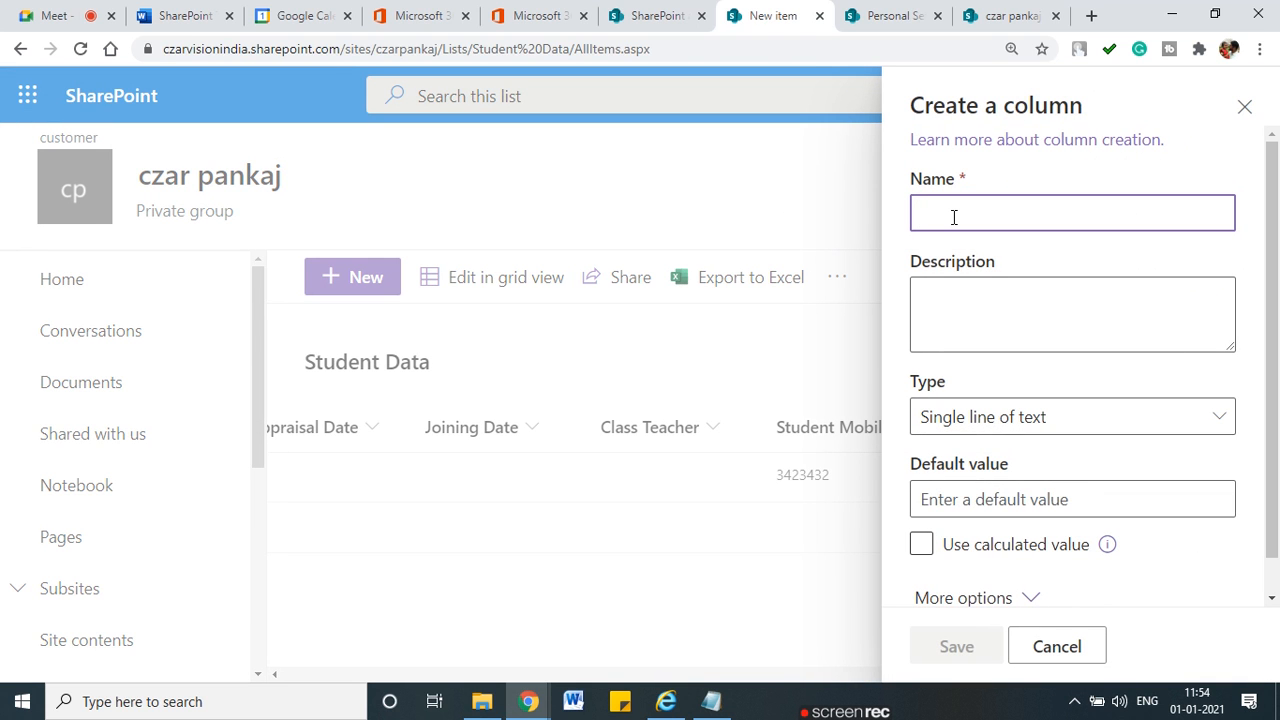
pyautogui.write('STUDENT')
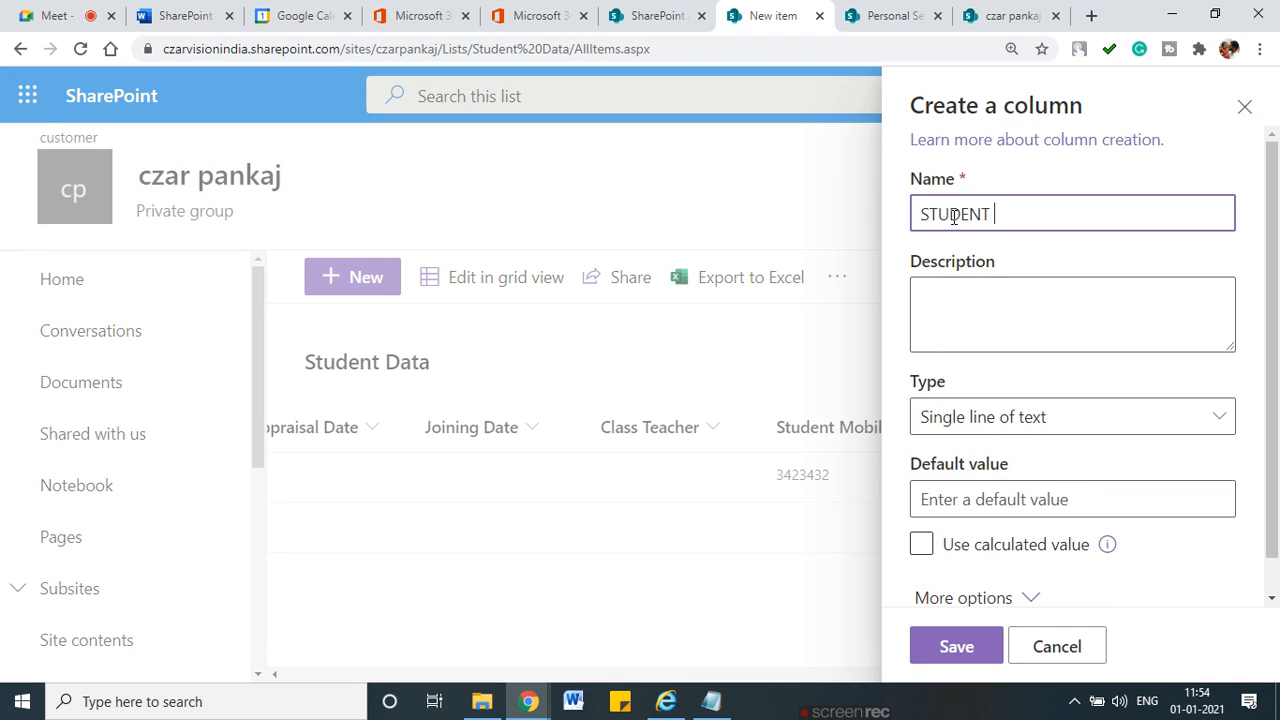
pyautogui.write(' City')
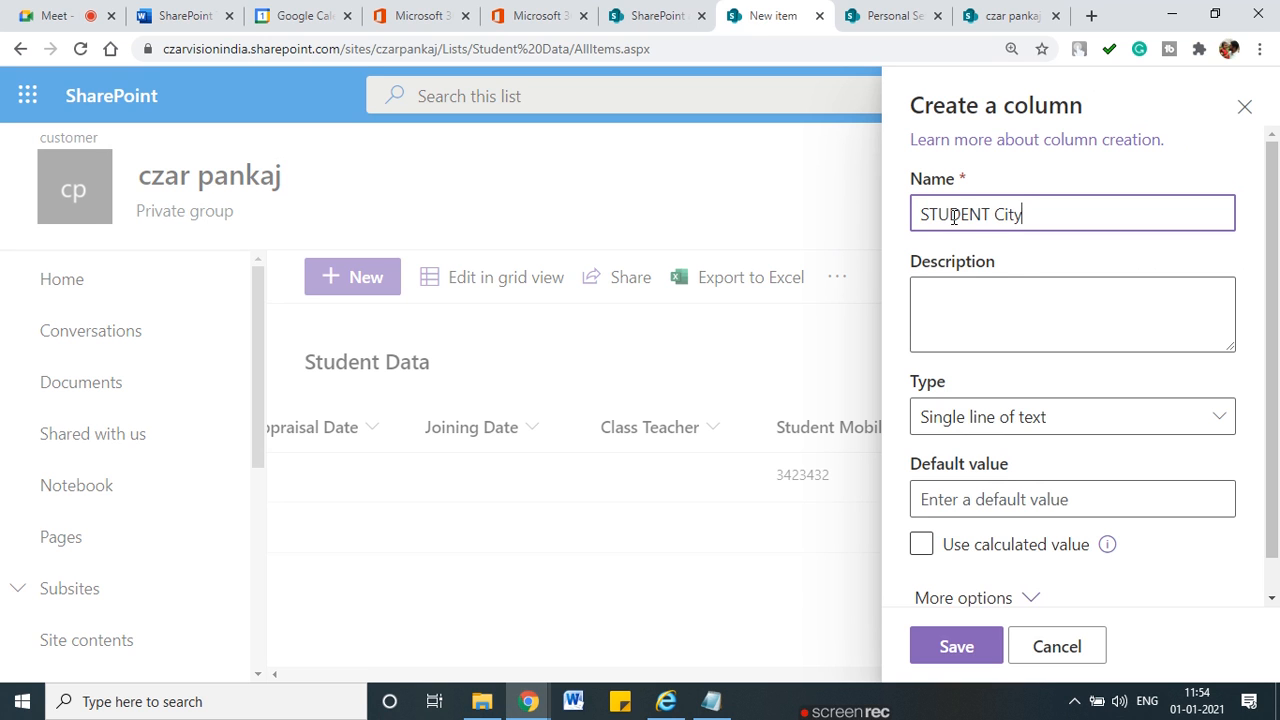
pyautogui.scroll(-1, 1043, 289)
pyautogui.click(980, 662)
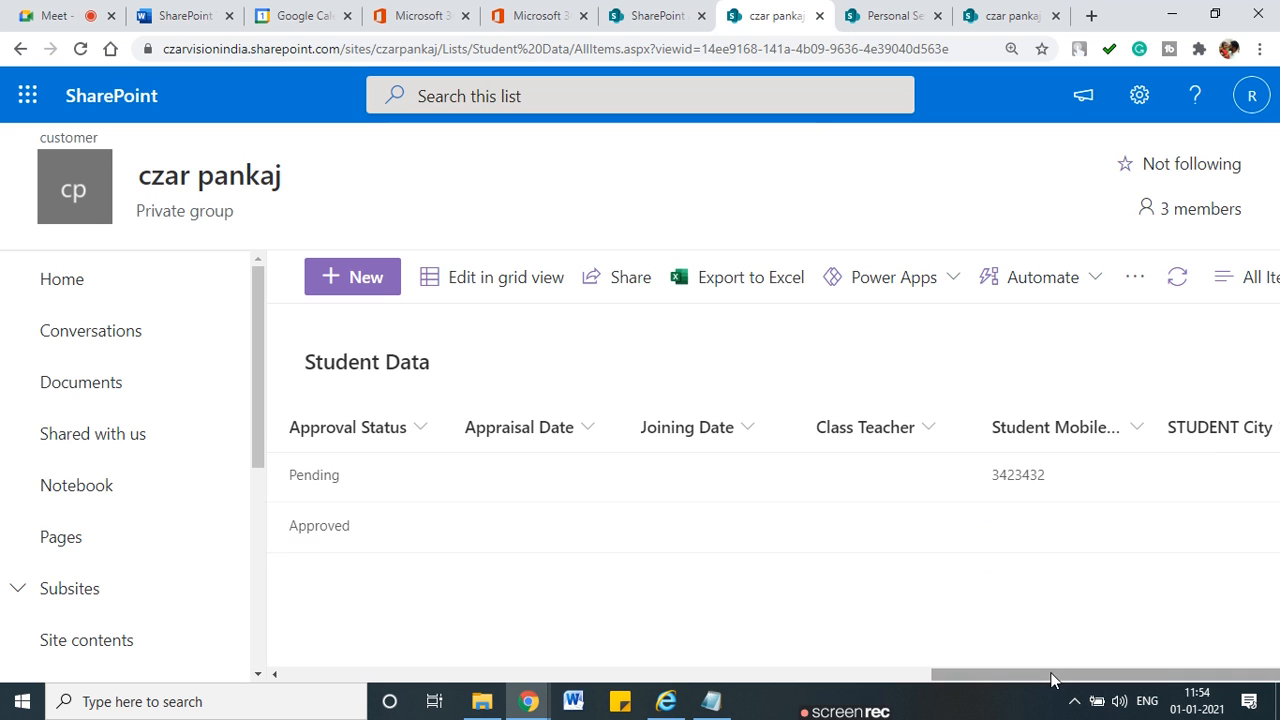
# Open a blank new item form, check its last fields for STUDENT City, and close the form
pyautogui.moveTo(1051, 676); pyautogui.dragTo(238, 657)
pyautogui.click(333, 280)
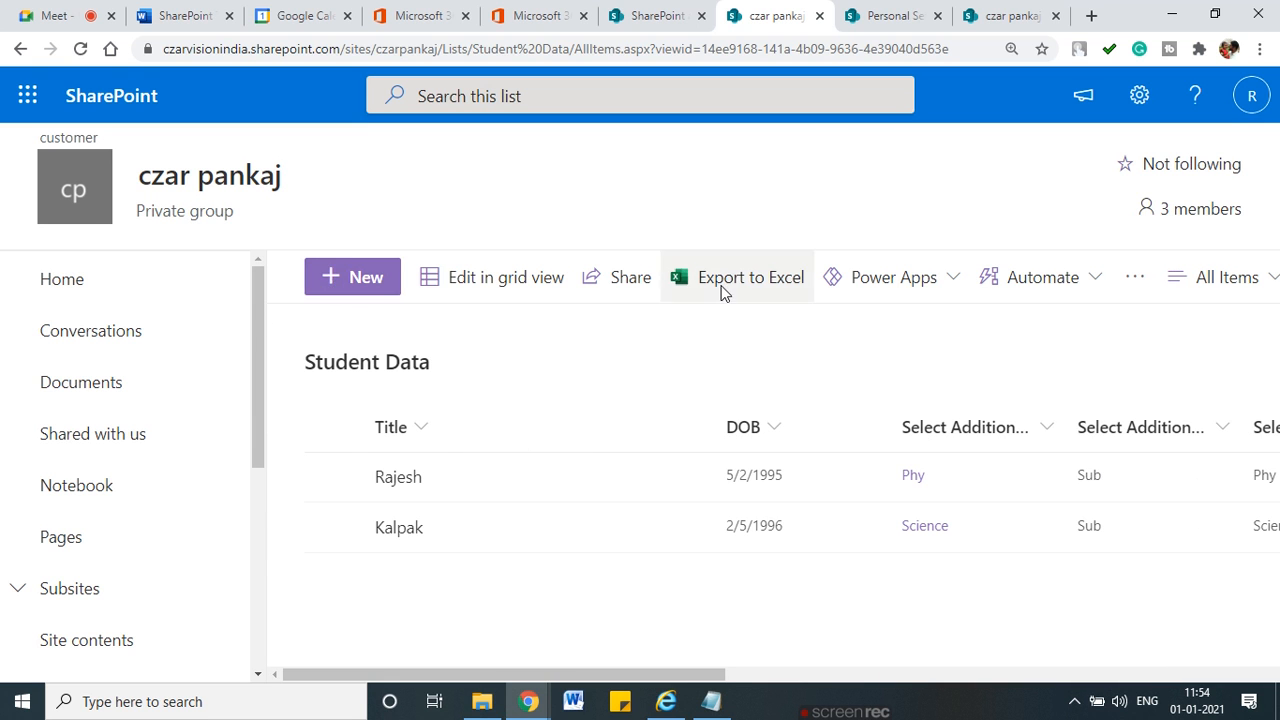
pyautogui.scroll(-5, 722, 330)
pyautogui.scroll(-2, 725, 359)
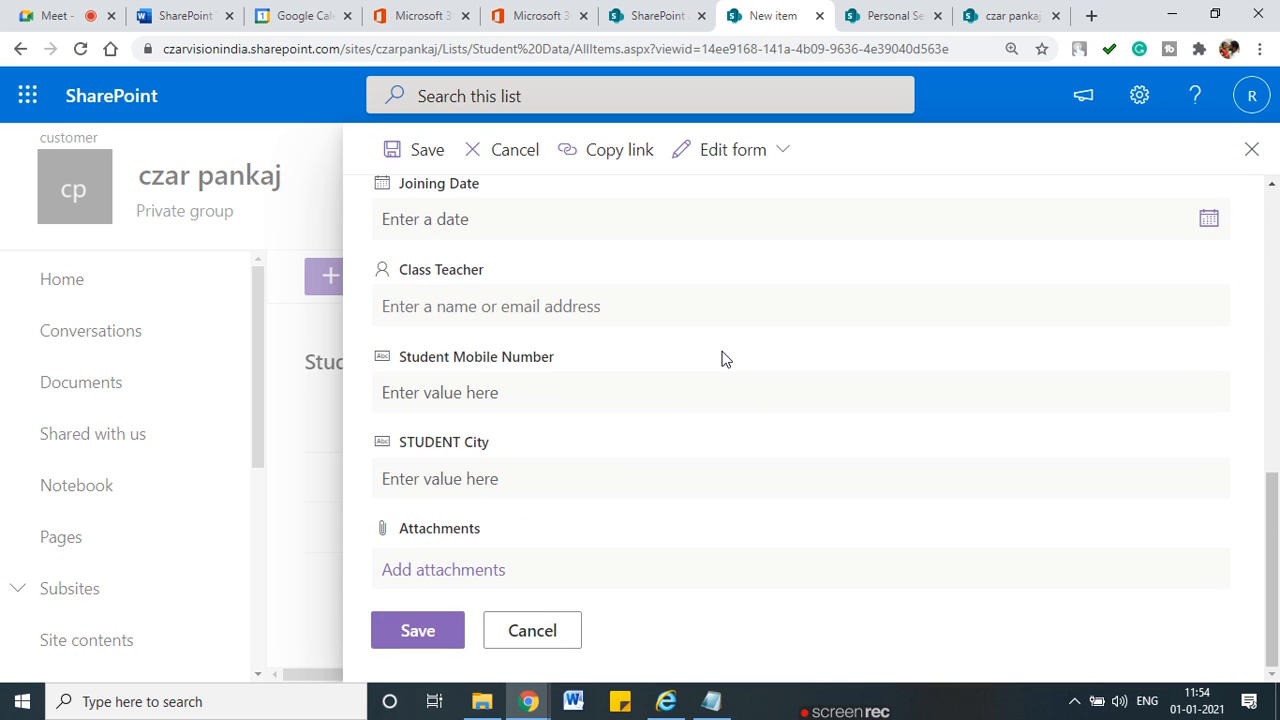
pyautogui.moveTo(516, 416)
pyautogui.mouseDown()
pyautogui.moveTo(337, 462)
pyautogui.moveTo(520, 406)
pyautogui.mouseUp()
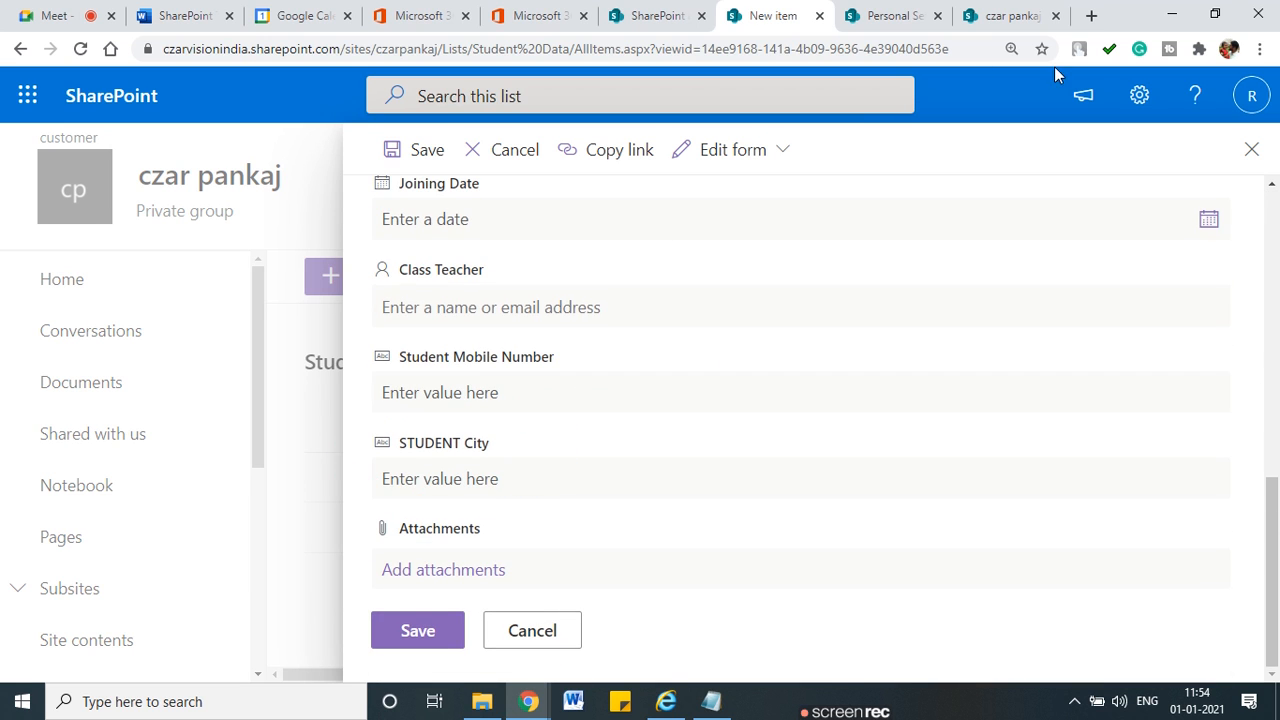
pyautogui.click(1247, 148)
# Open the Student Data list's settings and look through its columns down to STUDENT City
pyautogui.click(1138, 112)
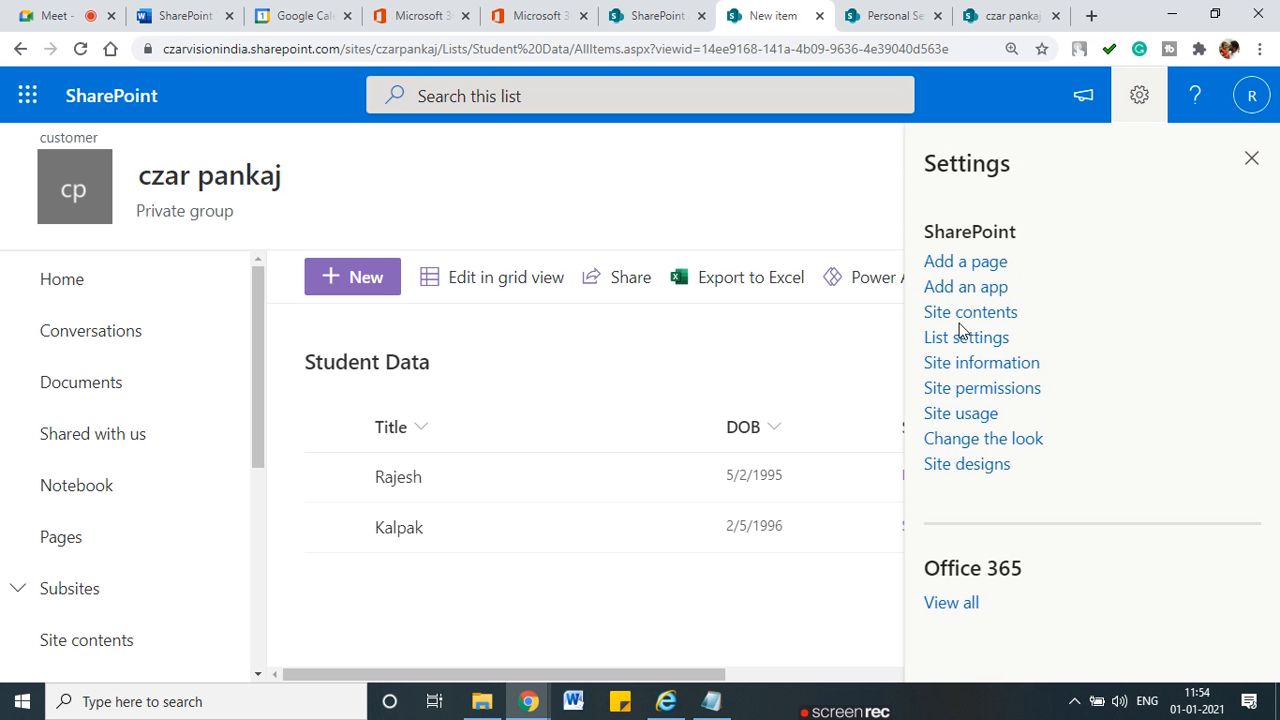
pyautogui.click(965, 343)
pyautogui.click(880, 15)
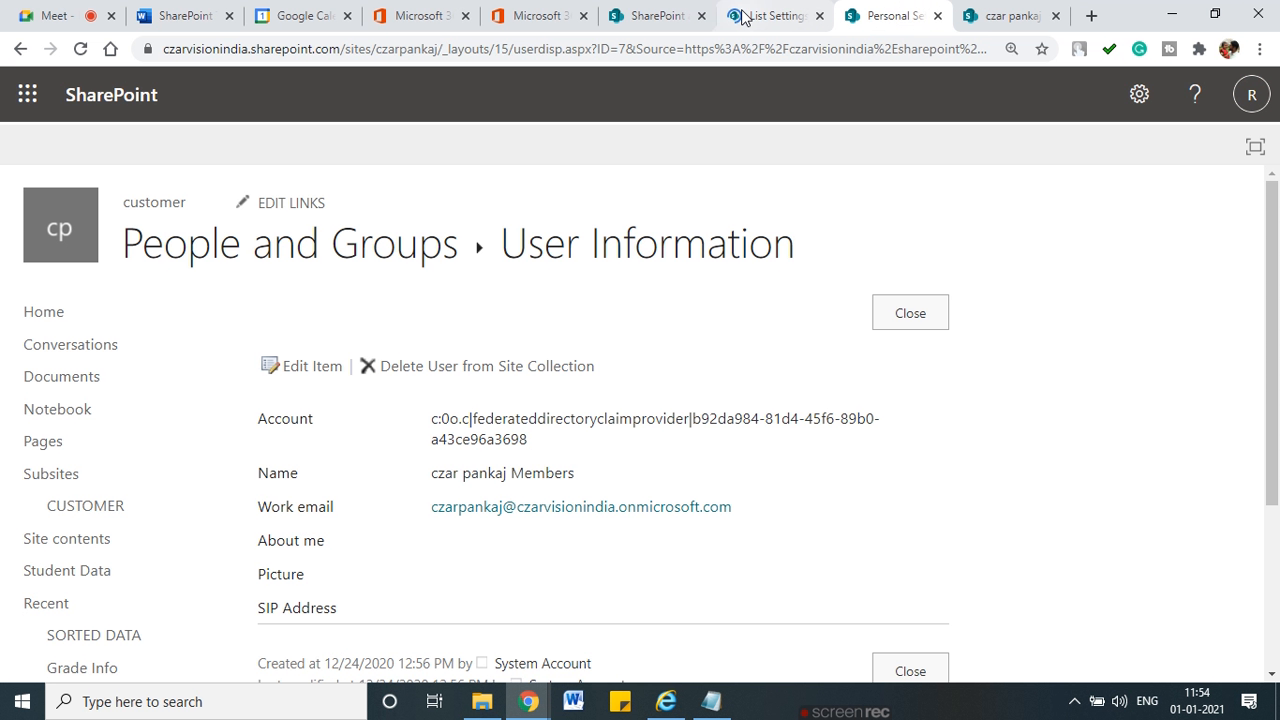
pyautogui.click(775, 15)
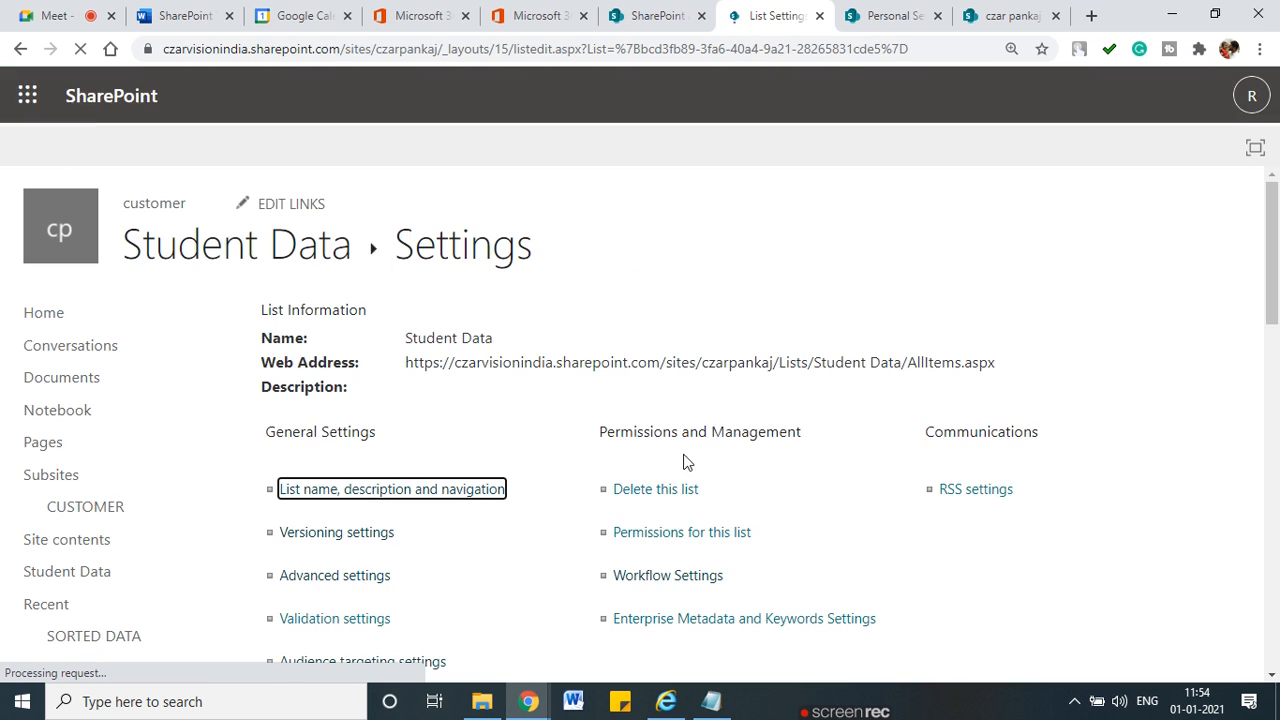
pyautogui.scroll(-5, 337, 486)
pyautogui.scroll(-4, 354, 563)
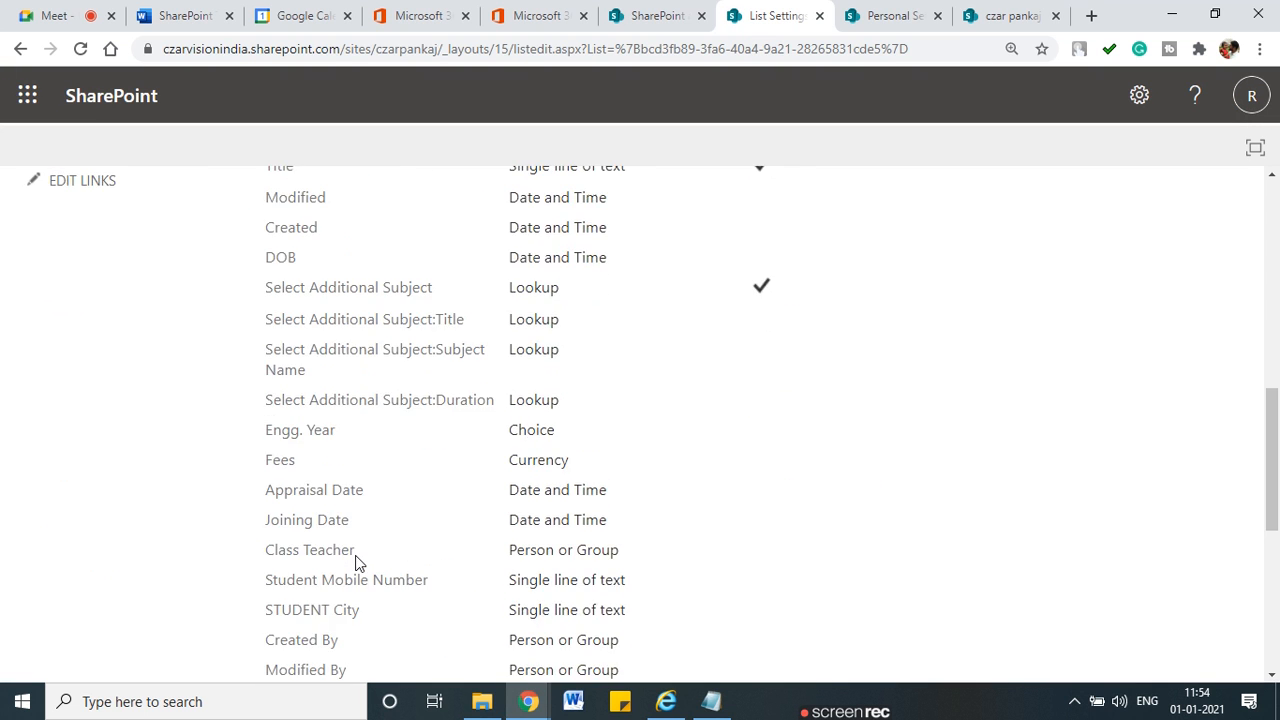
pyautogui.scroll(5, 312, 435)
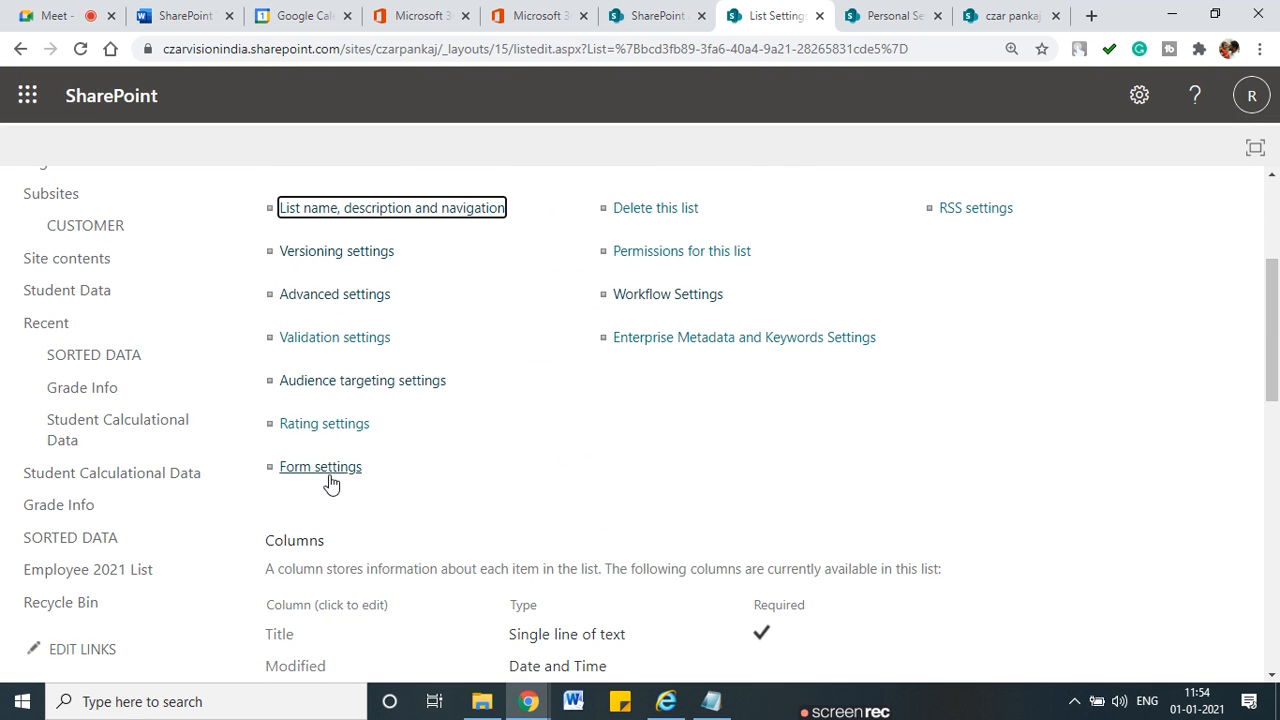
# Try to apply the custom form created in PowerApps in the list's Form Settings
pyautogui.click(326, 470)
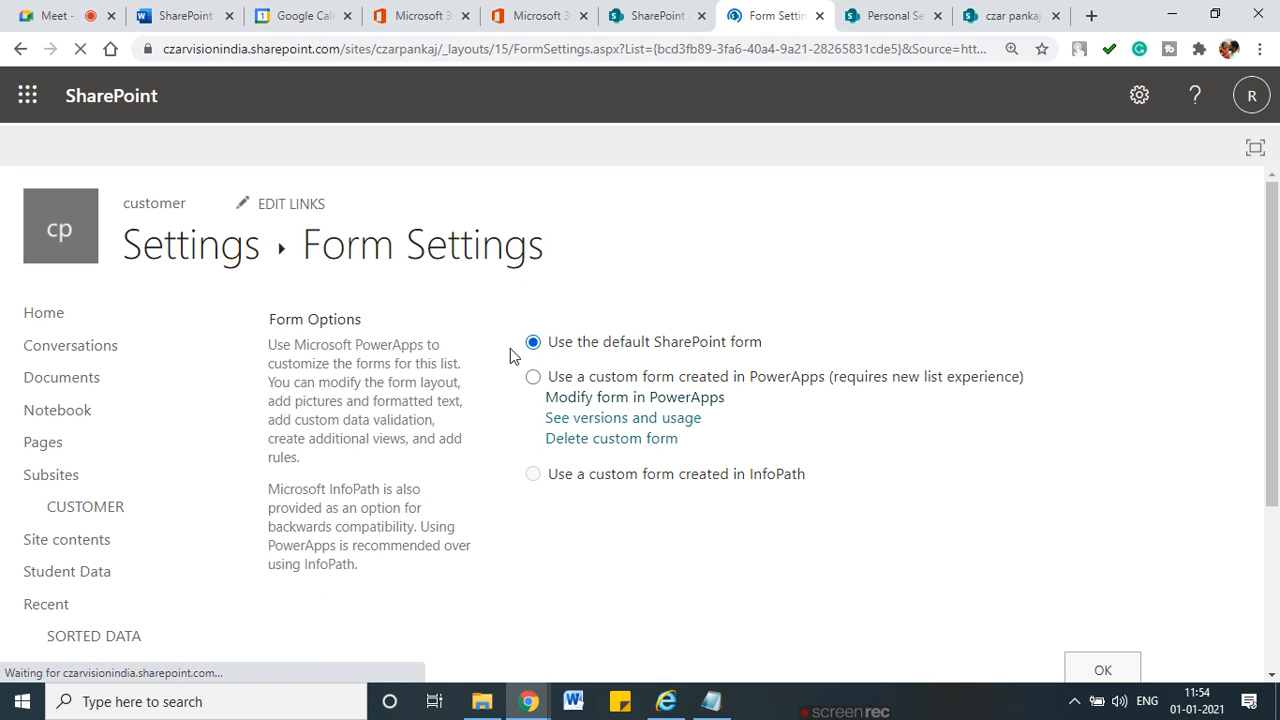
pyautogui.click(535, 379)
pyautogui.click(1088, 665)
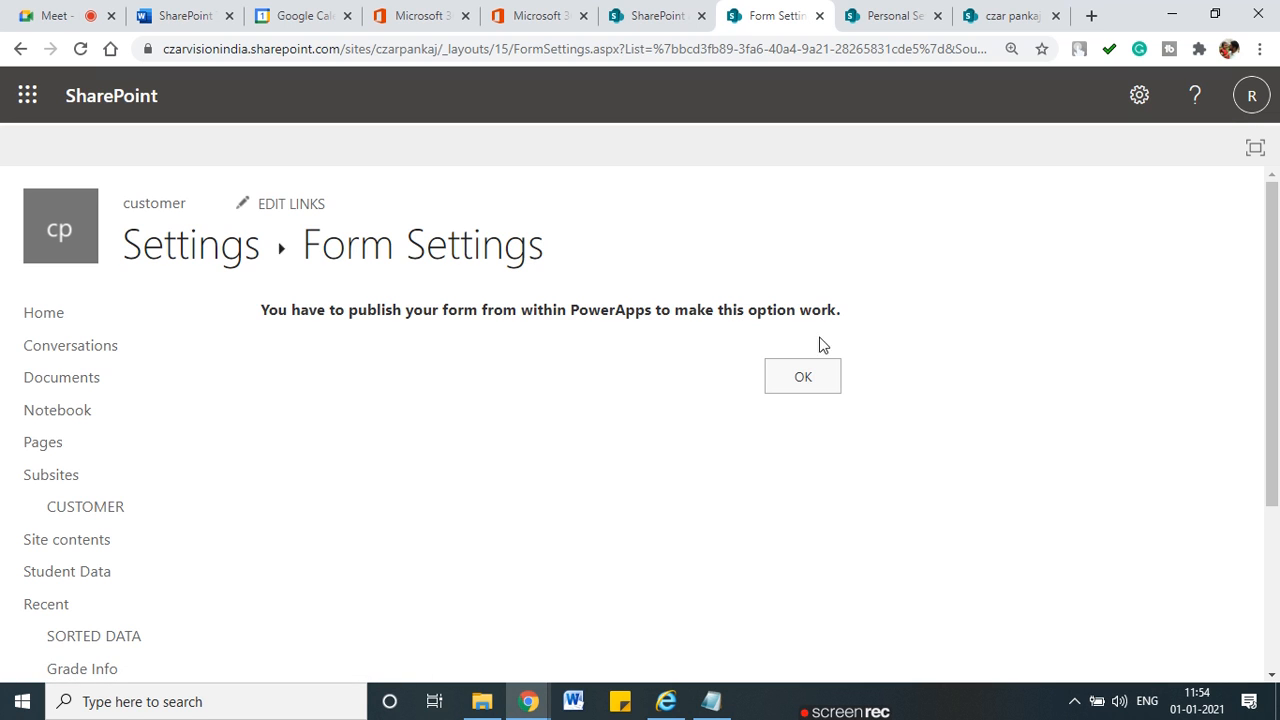
pyautogui.click(813, 390)
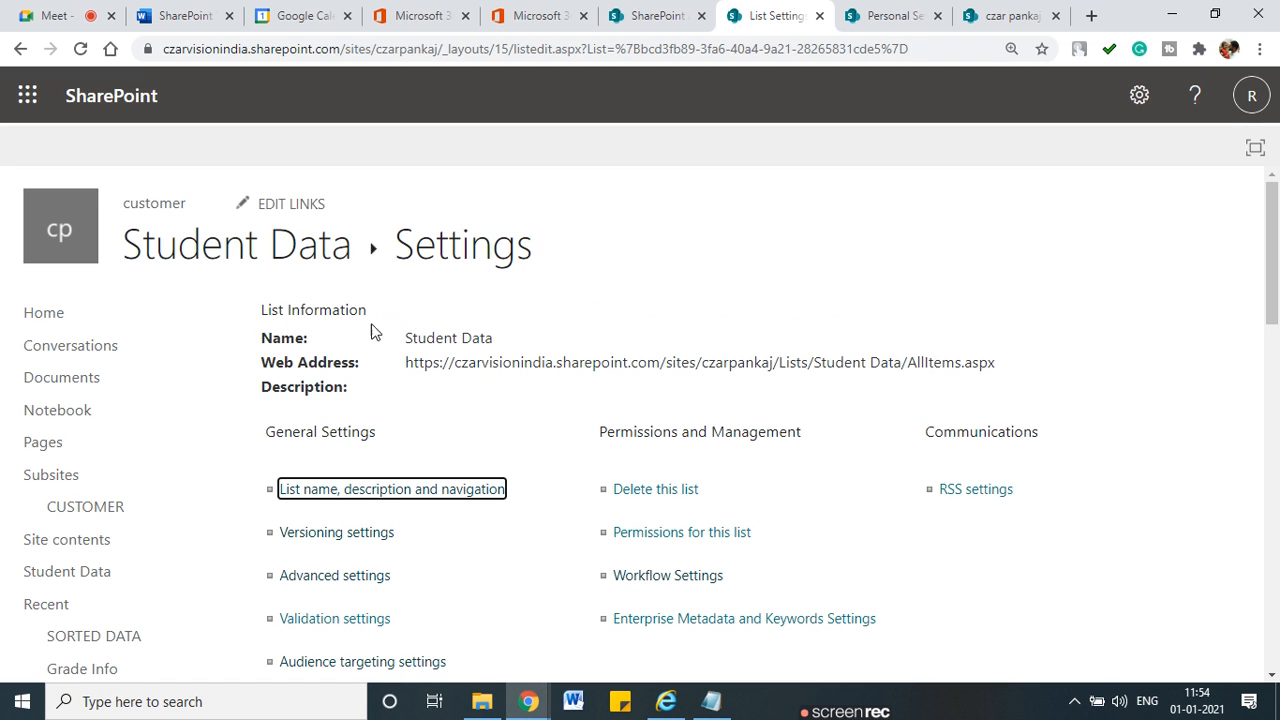
# Return to the Student Data list and start customizing its forms in Power Apps
pyautogui.click(237, 250)
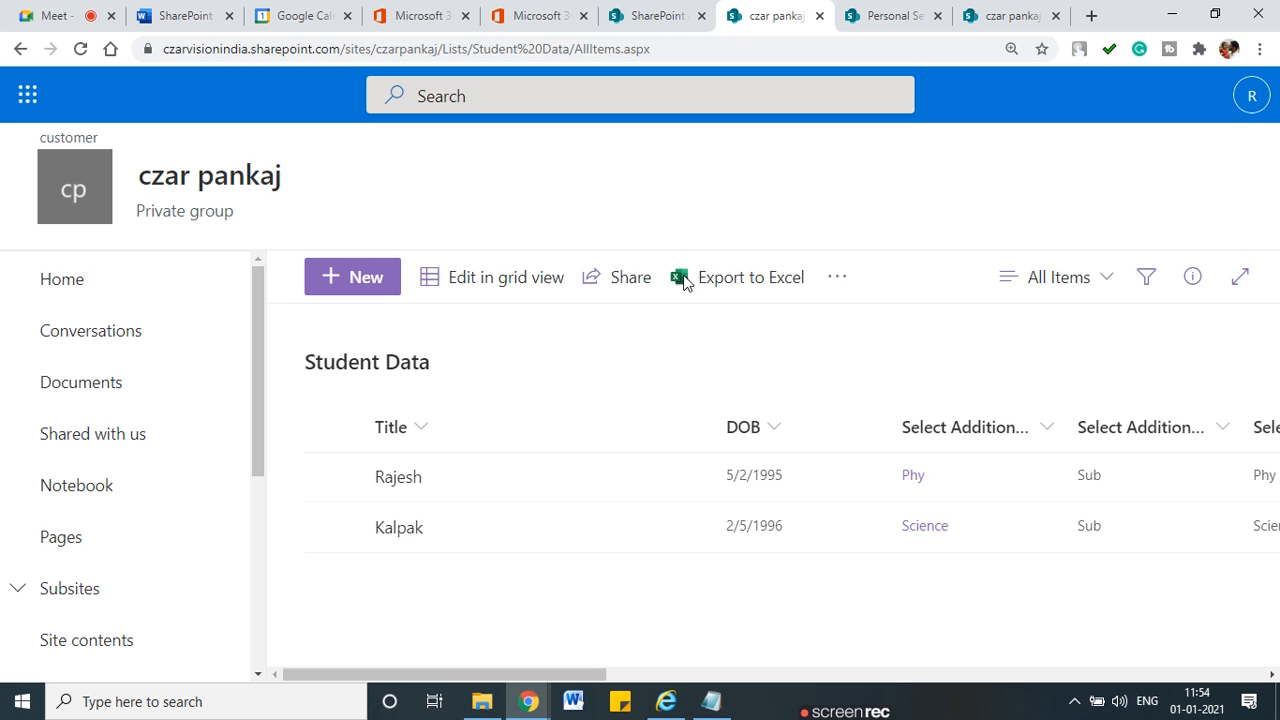
pyautogui.click(840, 287)
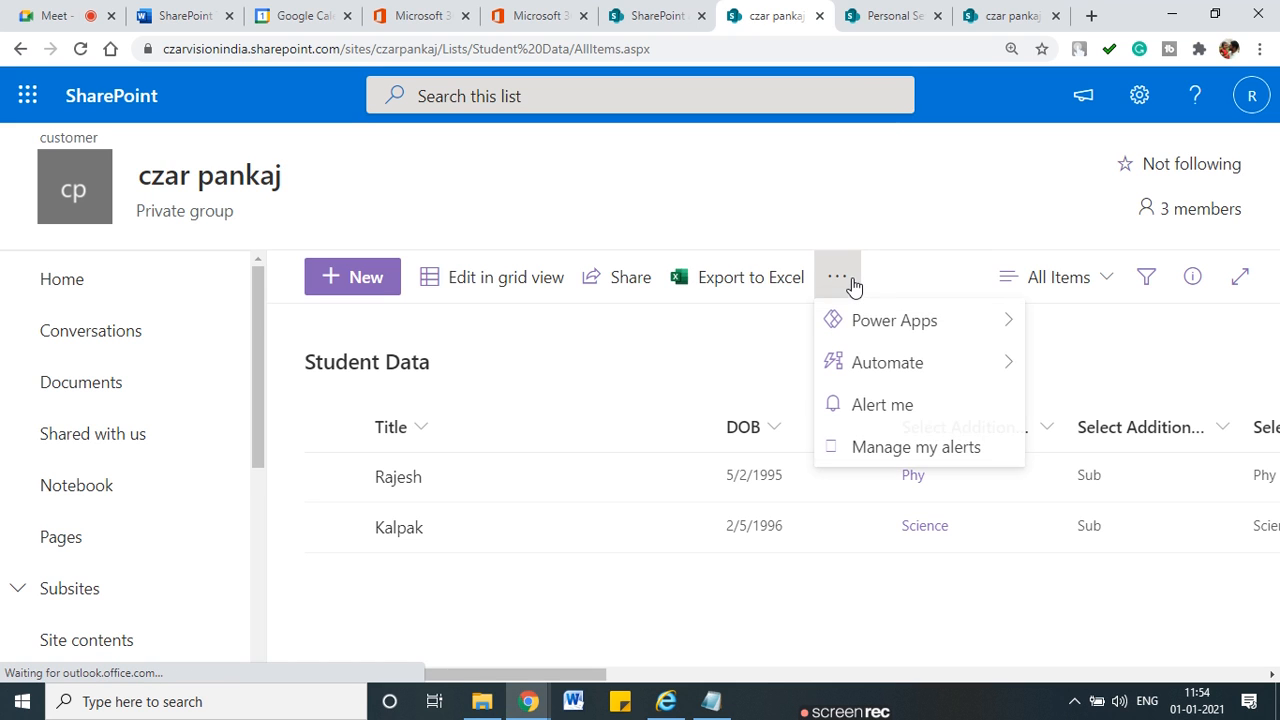
pyautogui.moveTo(980, 329)
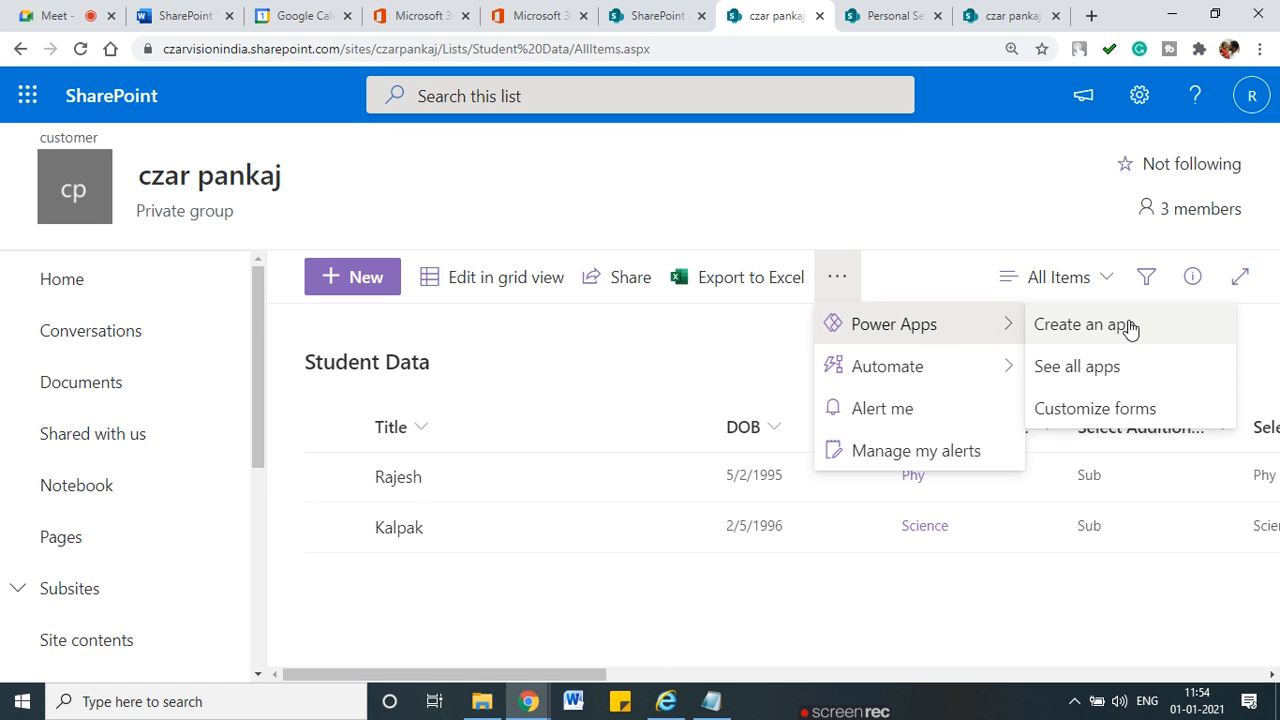
pyautogui.click(1128, 410)
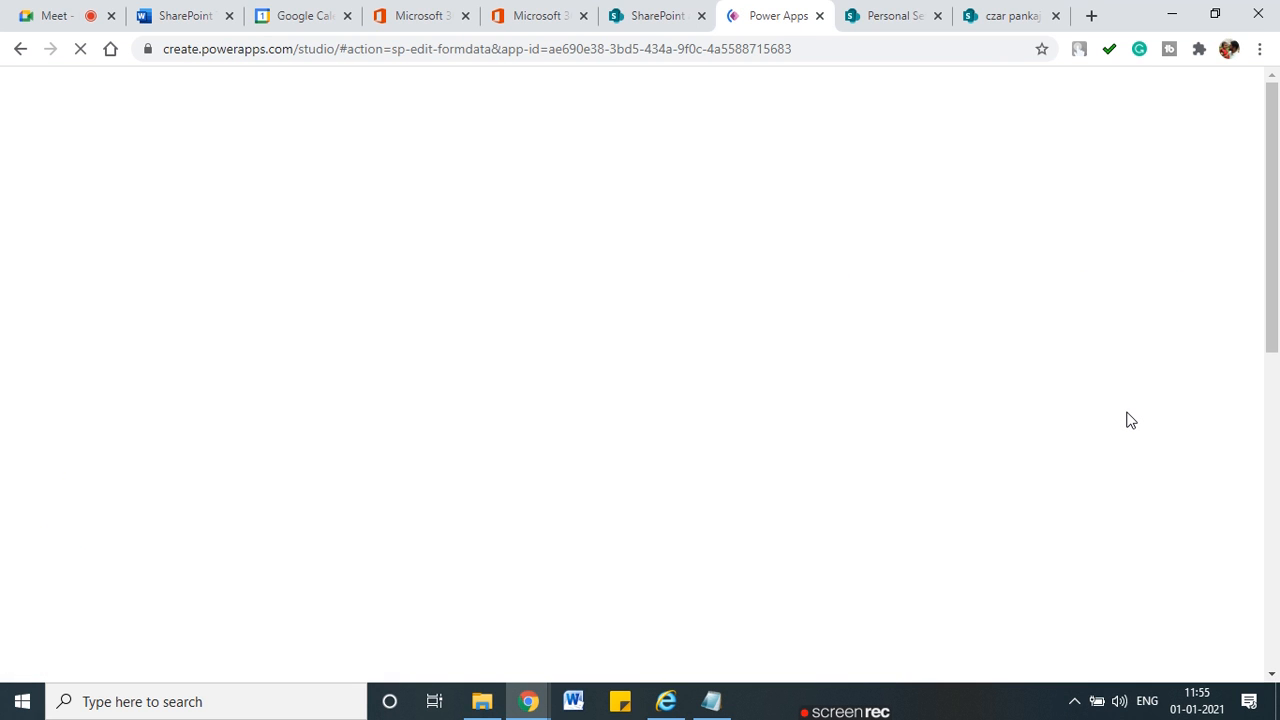
pyautogui.click(657, 4)
pyautogui.click(748, 4)
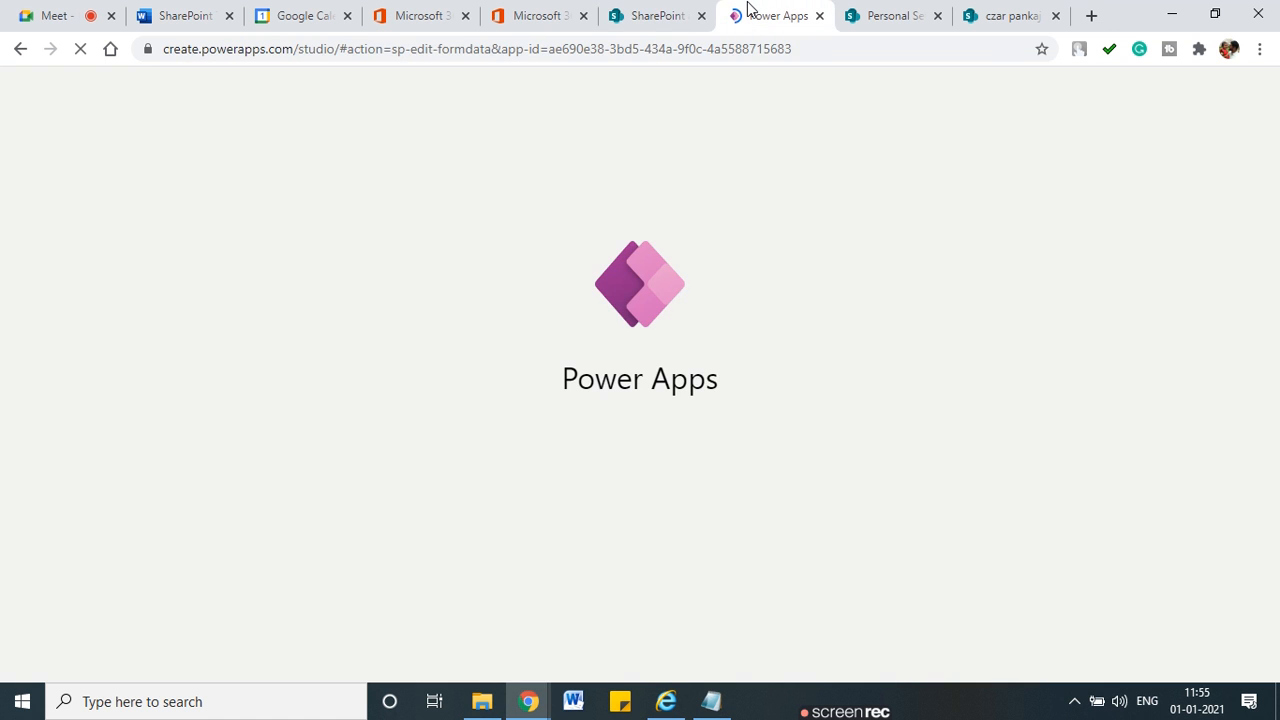
# Load the SharePoint site's home page in the User Information tab and move that tab ahead of the Power Apps tab
pyautogui.click(885, 15)
pyautogui.moveTo(443, 49); pyautogui.dragTo(1276, 58)
pyautogui.press('BackSpace')
pyautogui.press('Return')
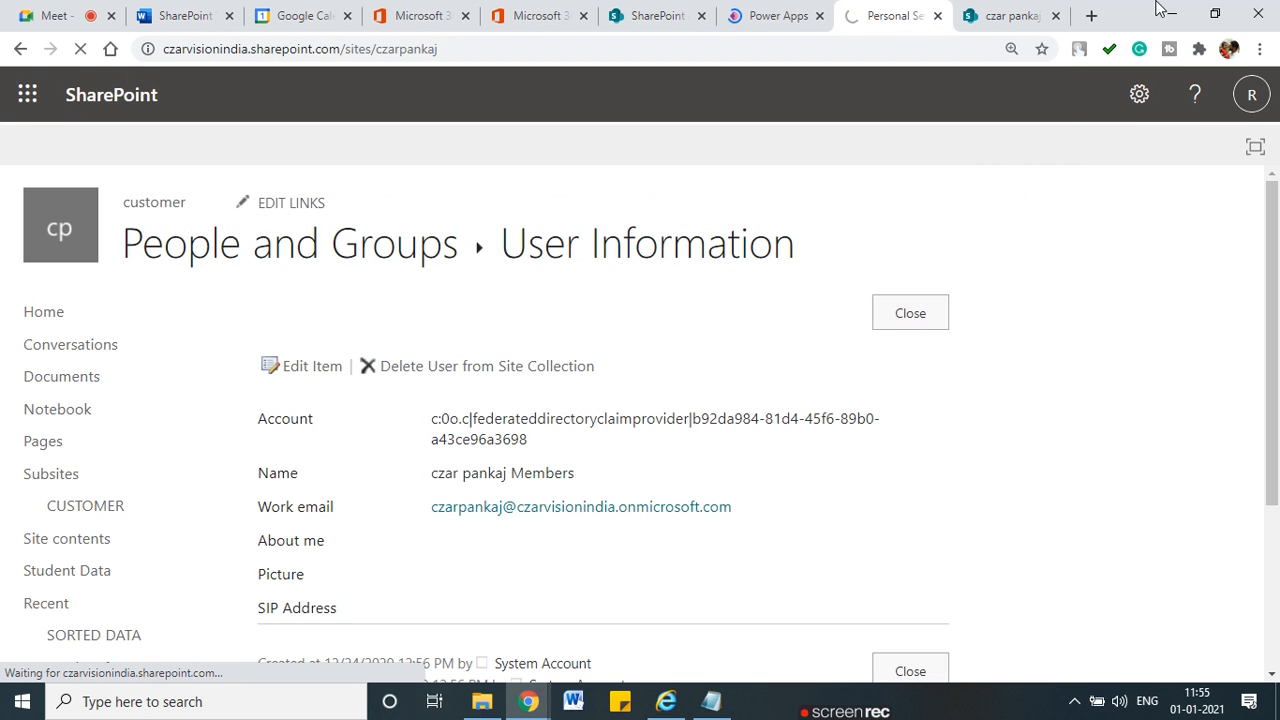
pyautogui.moveTo(865, 22); pyautogui.dragTo(760, 28)
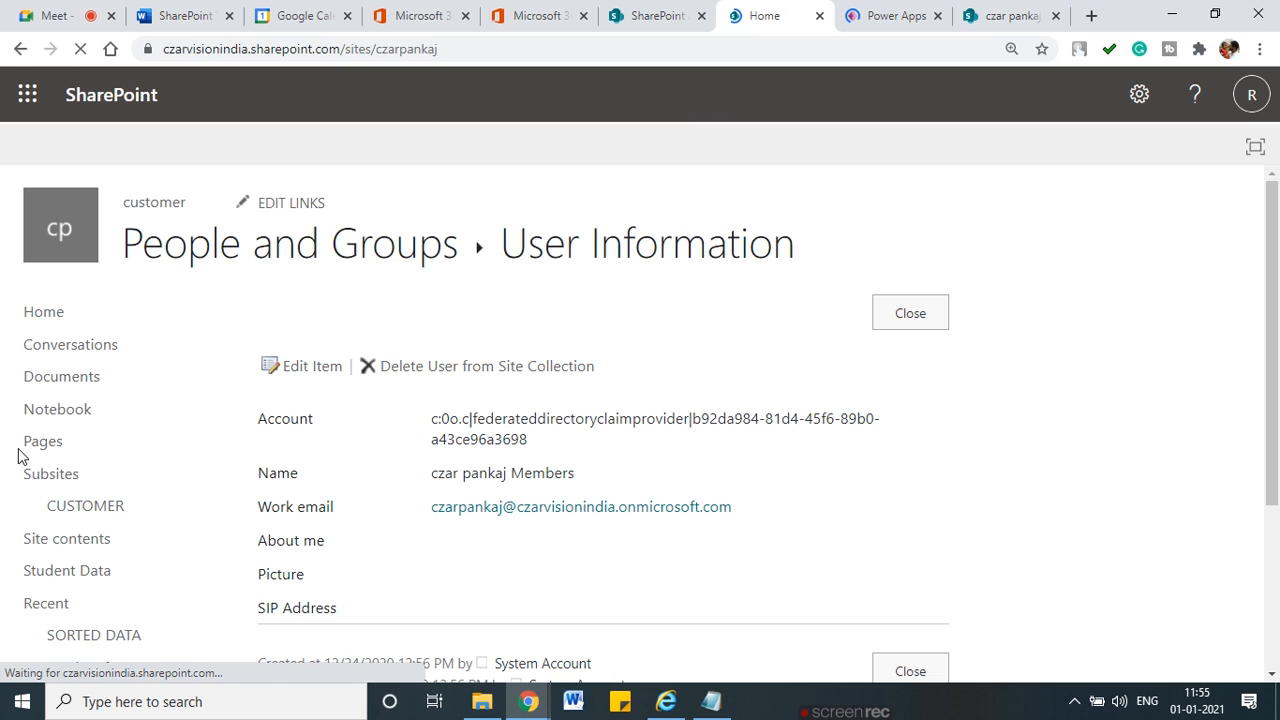
pyautogui.click(876, 18)
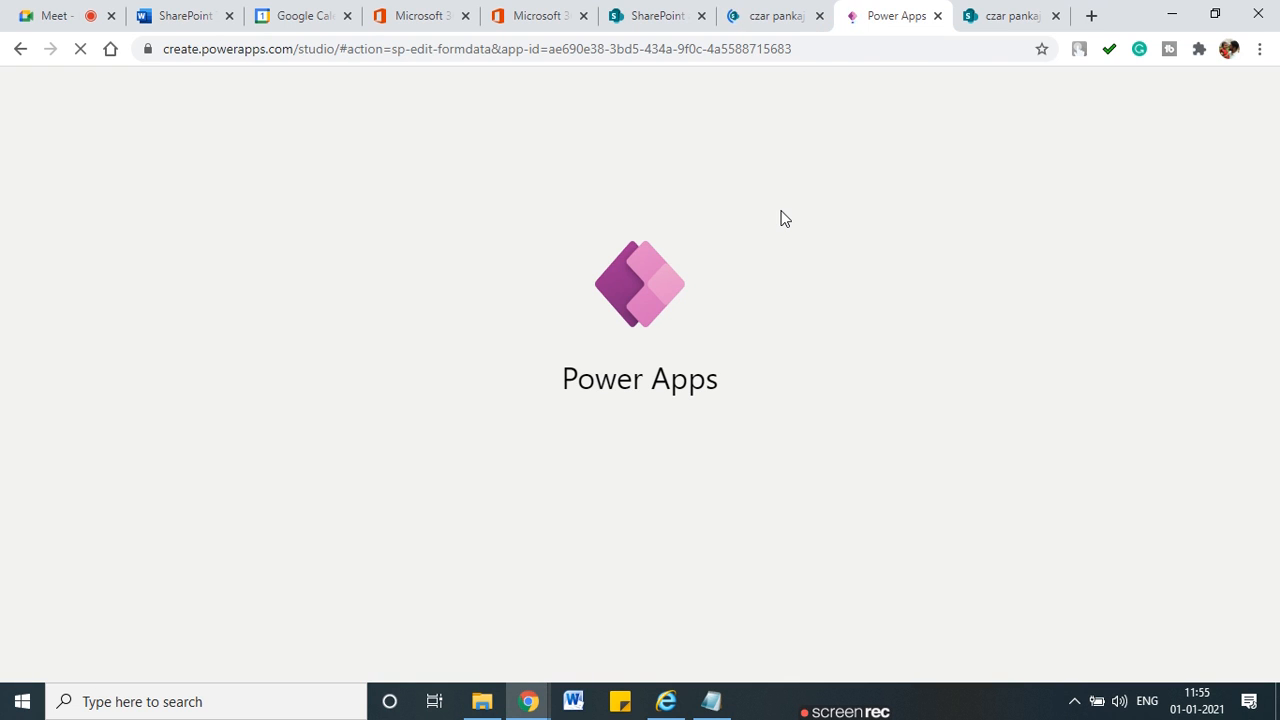
pyautogui.click(760, 14)
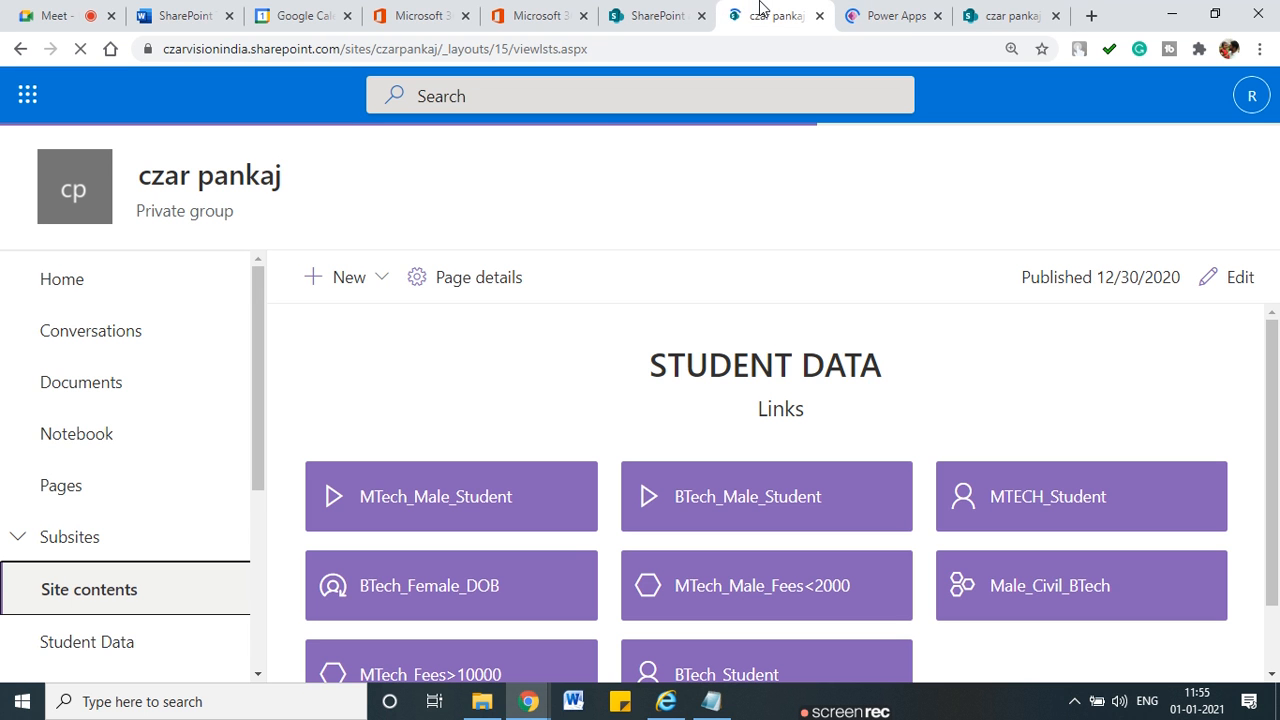
# Open the site contents and go from the SORTED DATA list to the Student Data list
pyautogui.click(88, 589)
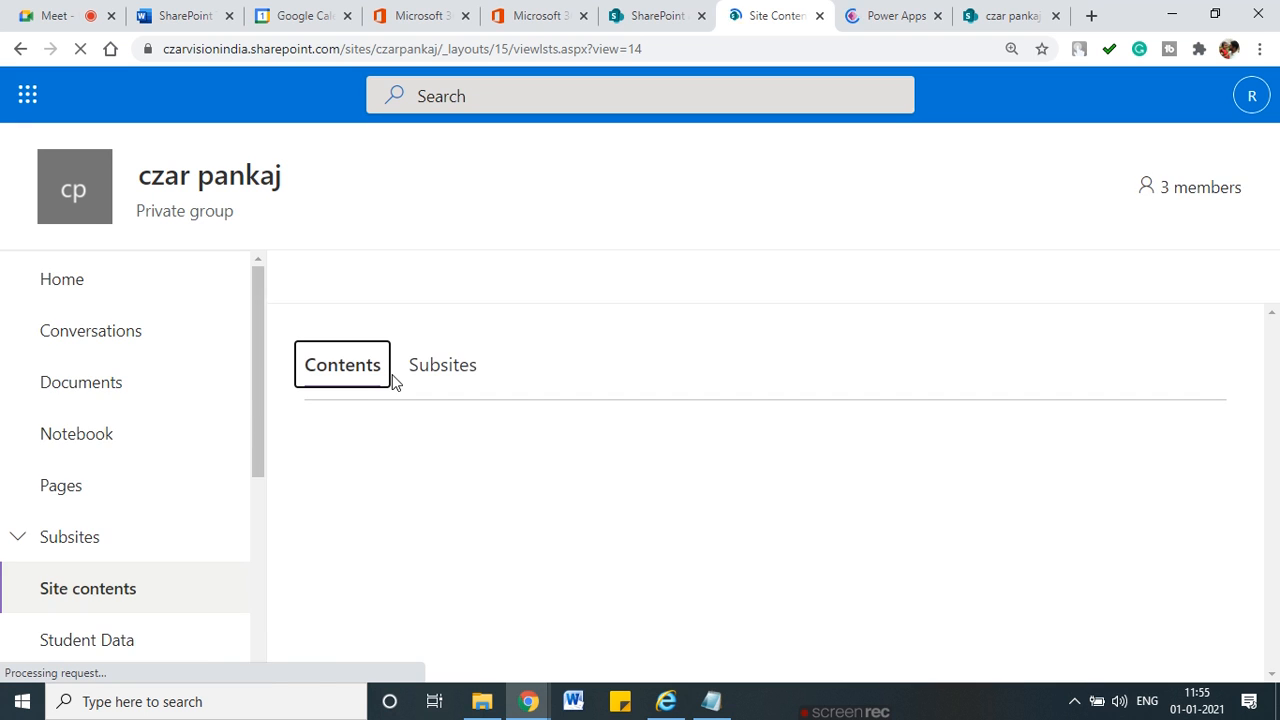
pyautogui.scroll(-3, 90, 645)
pyautogui.click(96, 525)
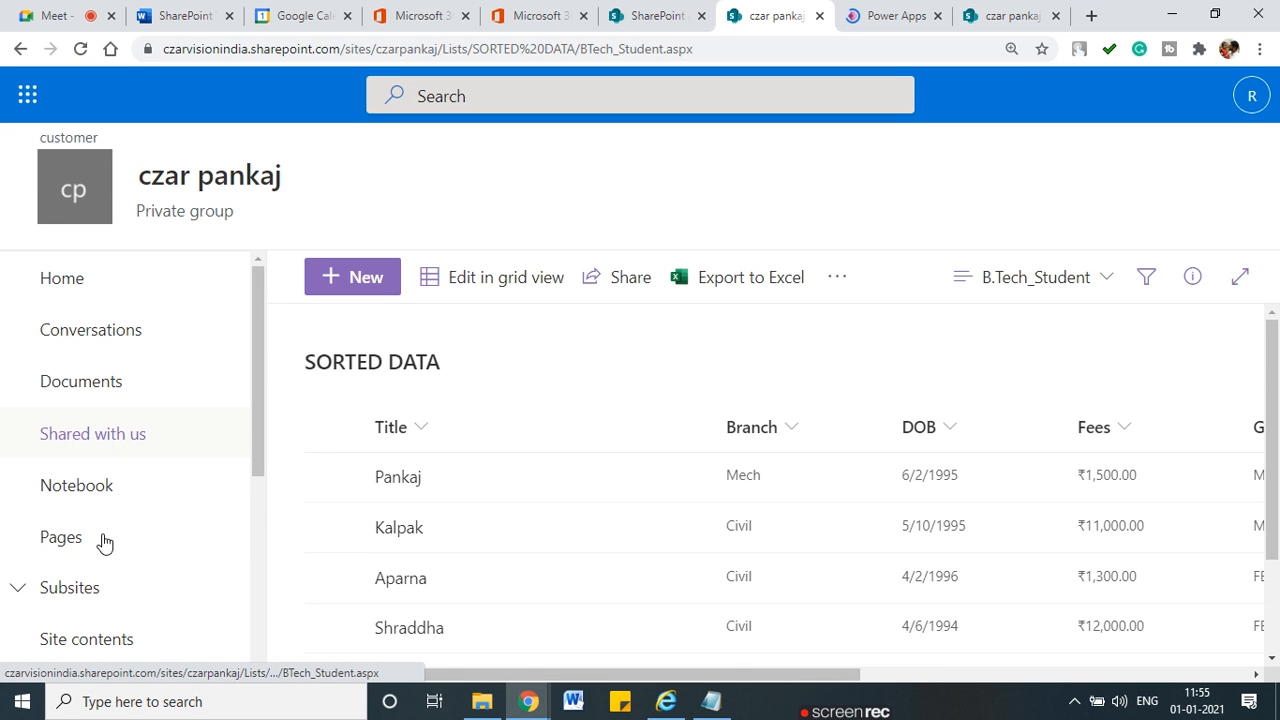
pyautogui.scroll(-3, 105, 560)
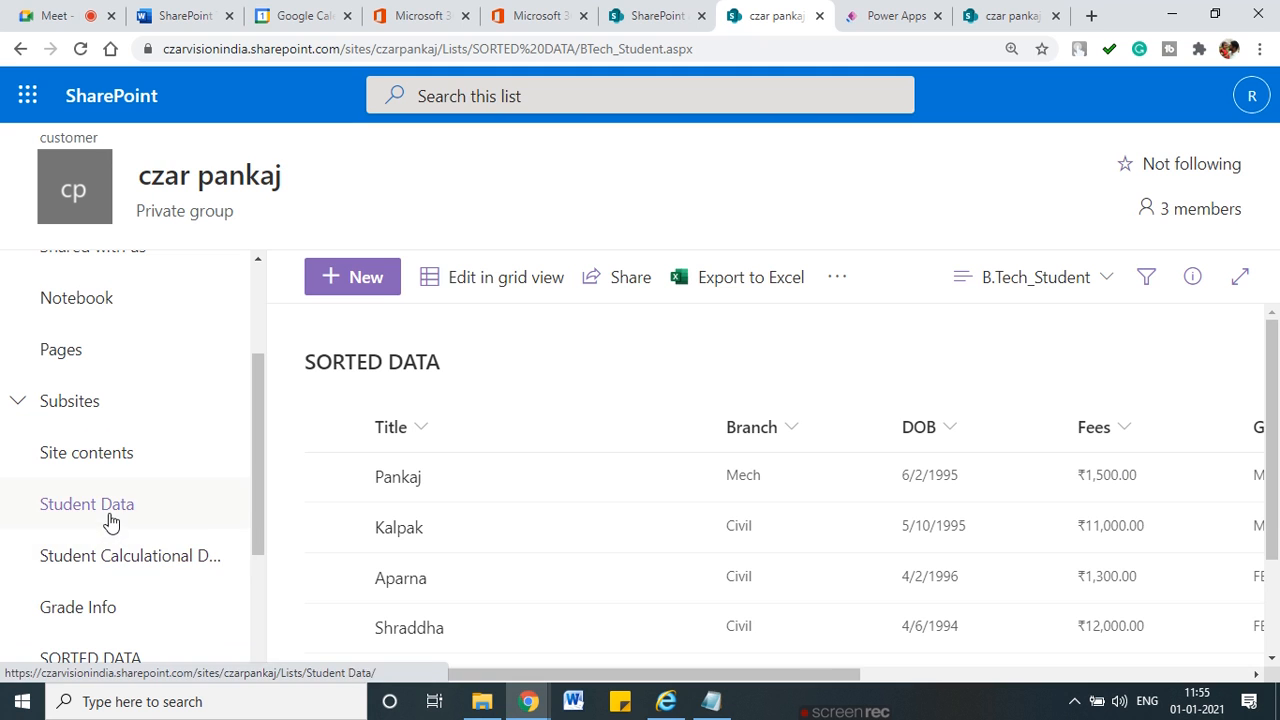
pyautogui.click(110, 517)
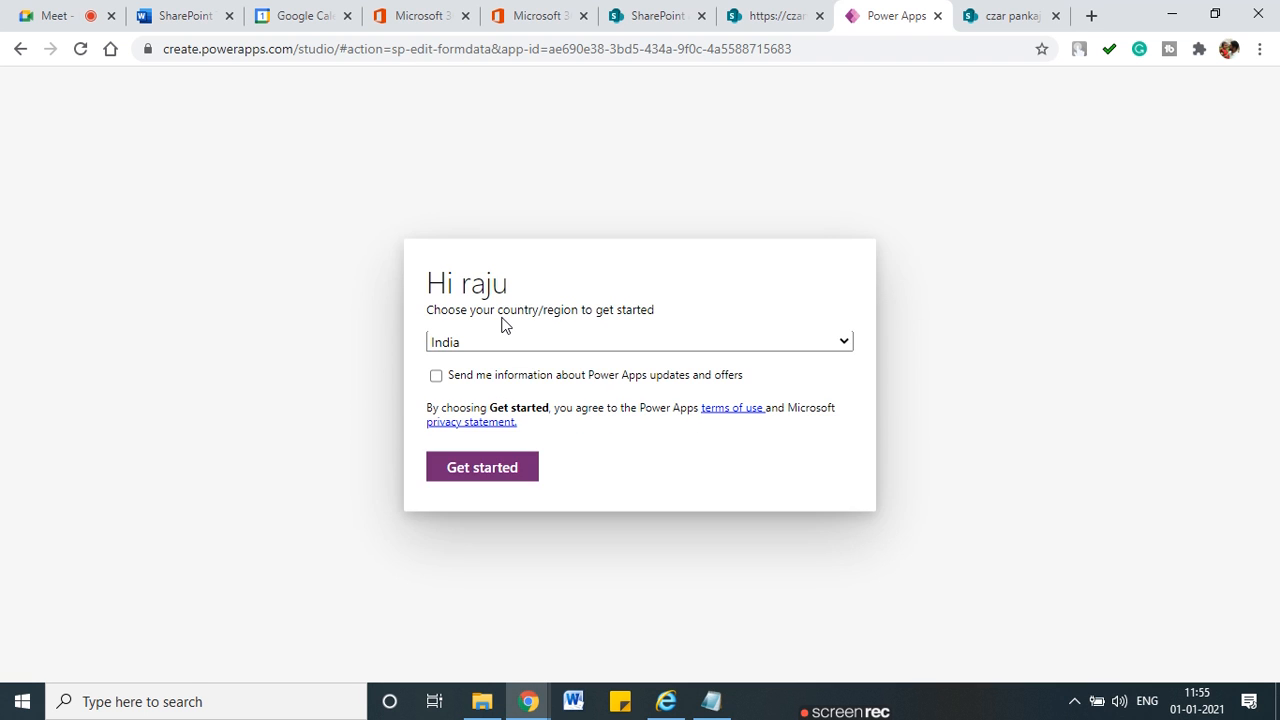
# Accept India as the region in Power Apps and skip the Studio introduction to open the list form
pyautogui.click(508, 470)
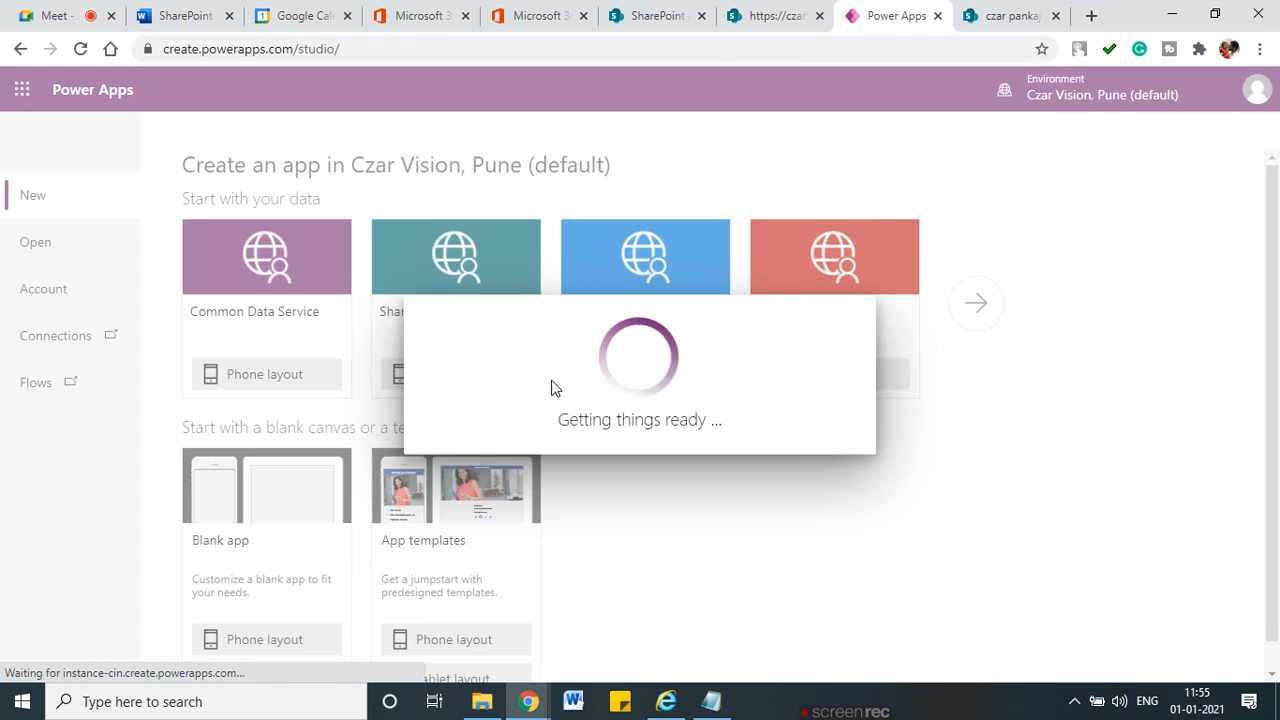
pyautogui.click(770, 17)
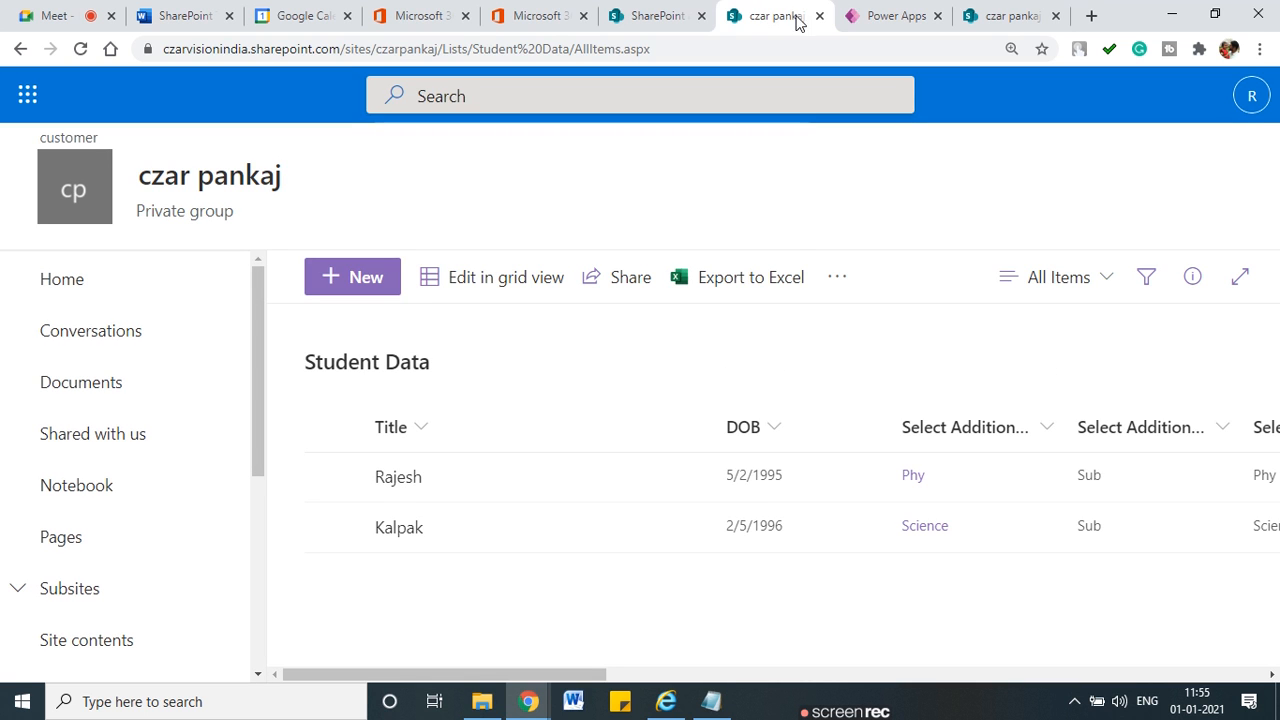
pyautogui.click(900, 15)
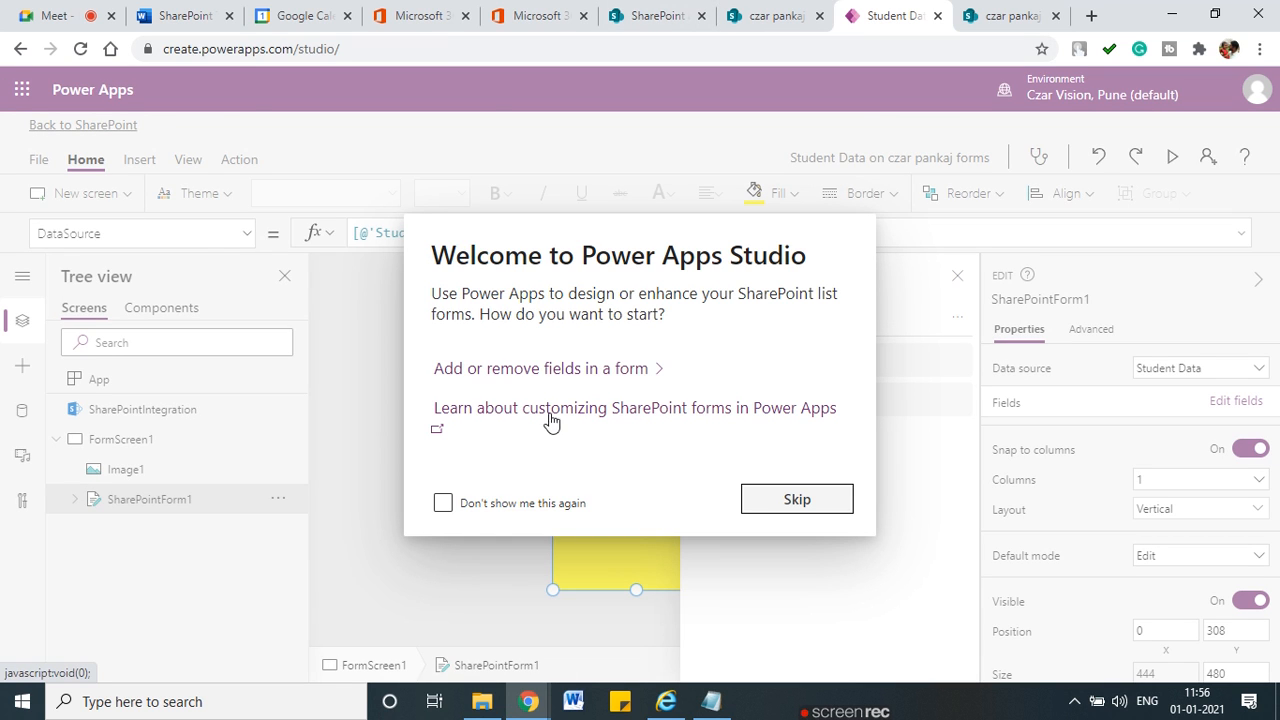
pyautogui.click(786, 511)
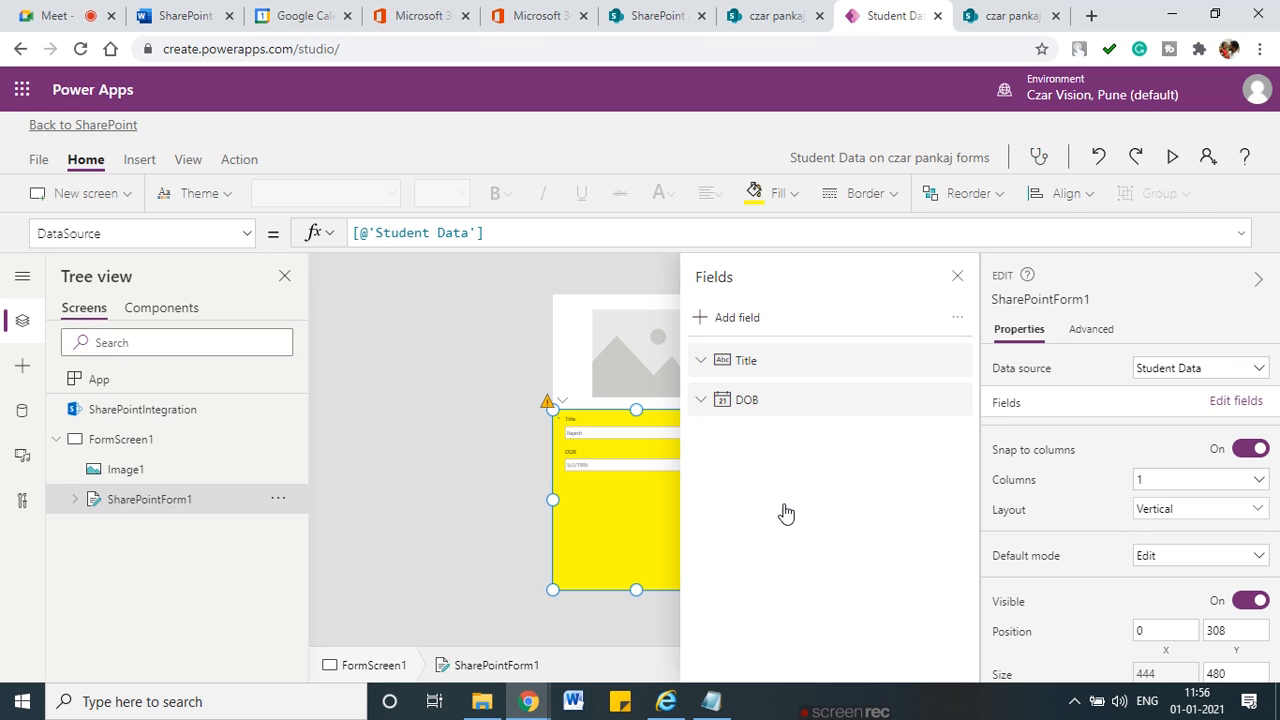
# Close the fields list and resize the yellow form's top edge to sit below the image, at about Y 310 with height about 477
pyautogui.click(957, 279)
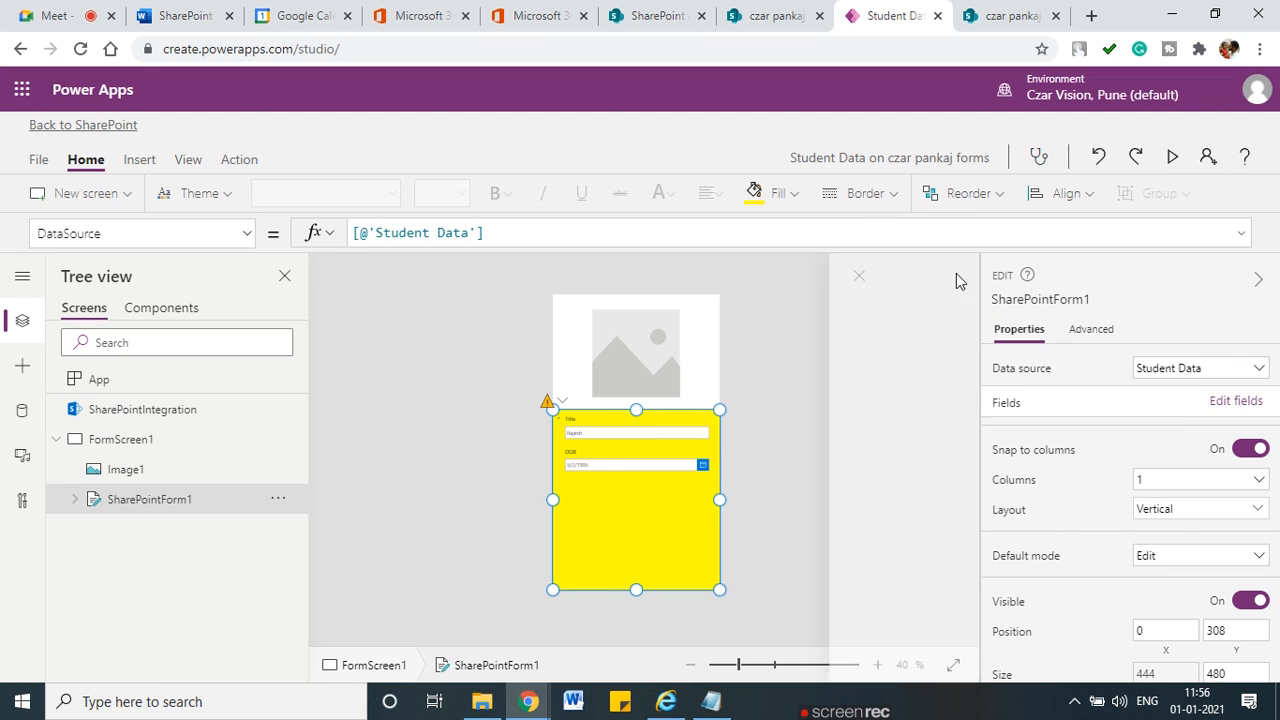
pyautogui.moveTo(643, 407); pyautogui.dragTo(633, 351)
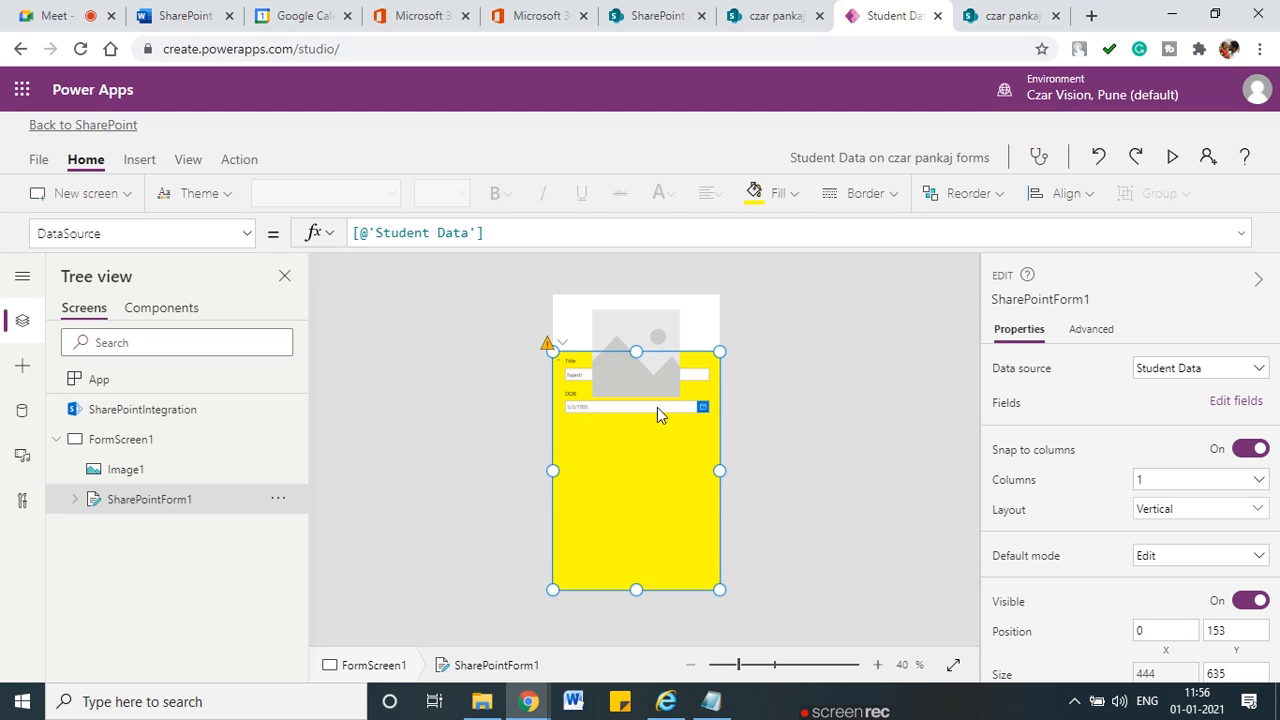
pyautogui.moveTo(640, 429); pyautogui.dragTo(636, 414)
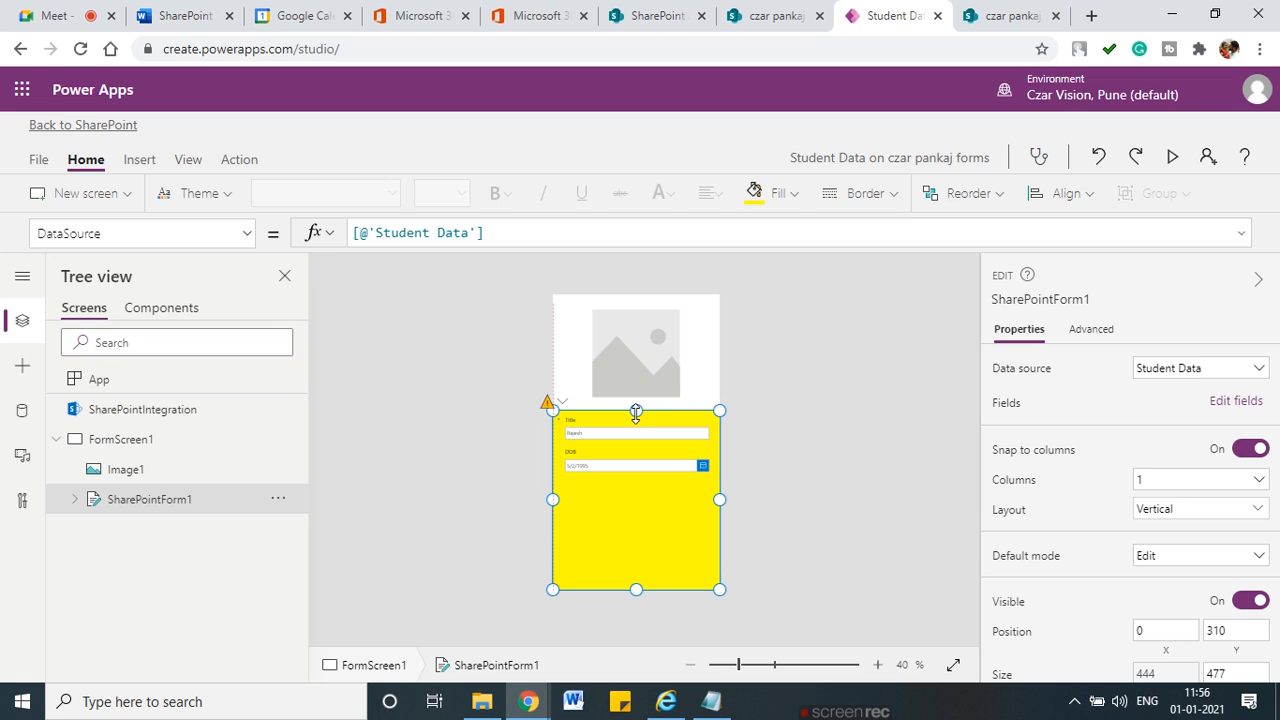
# Examine the App, SharePointIntegration, SharePointForm1 and FormScreen1 objects and their properties
pyautogui.click(88, 382)
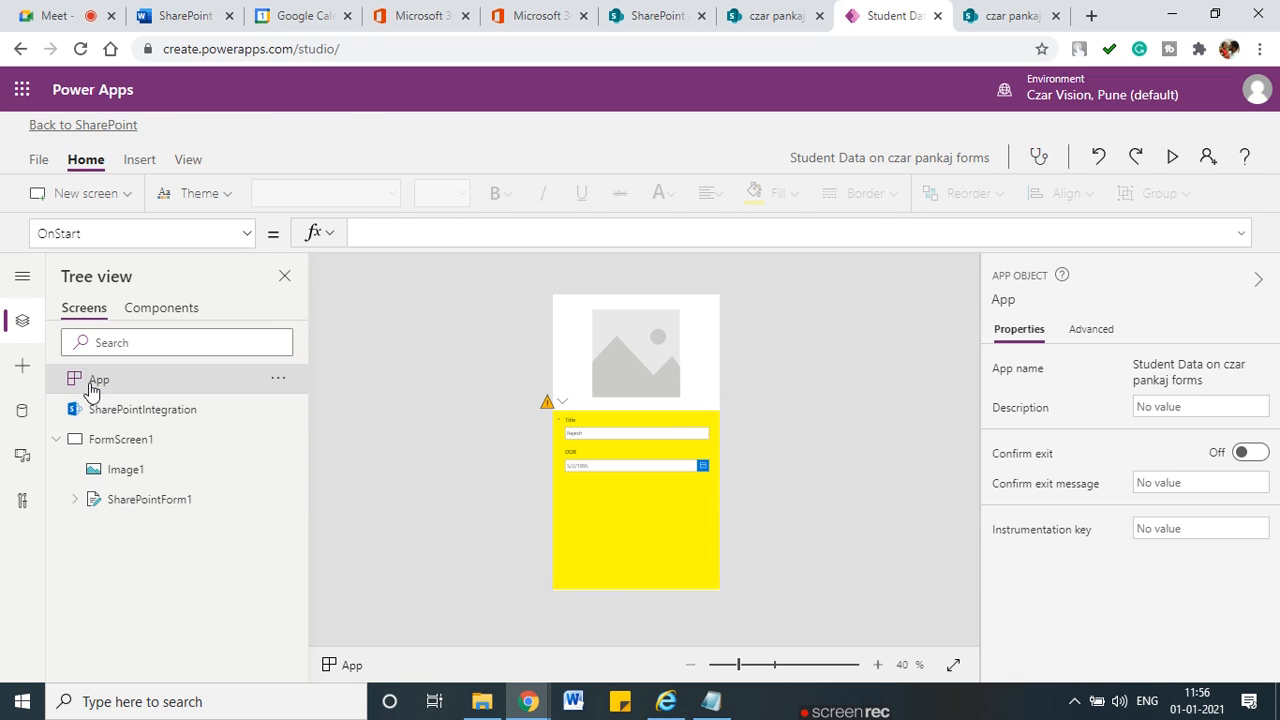
pyautogui.click(287, 382)
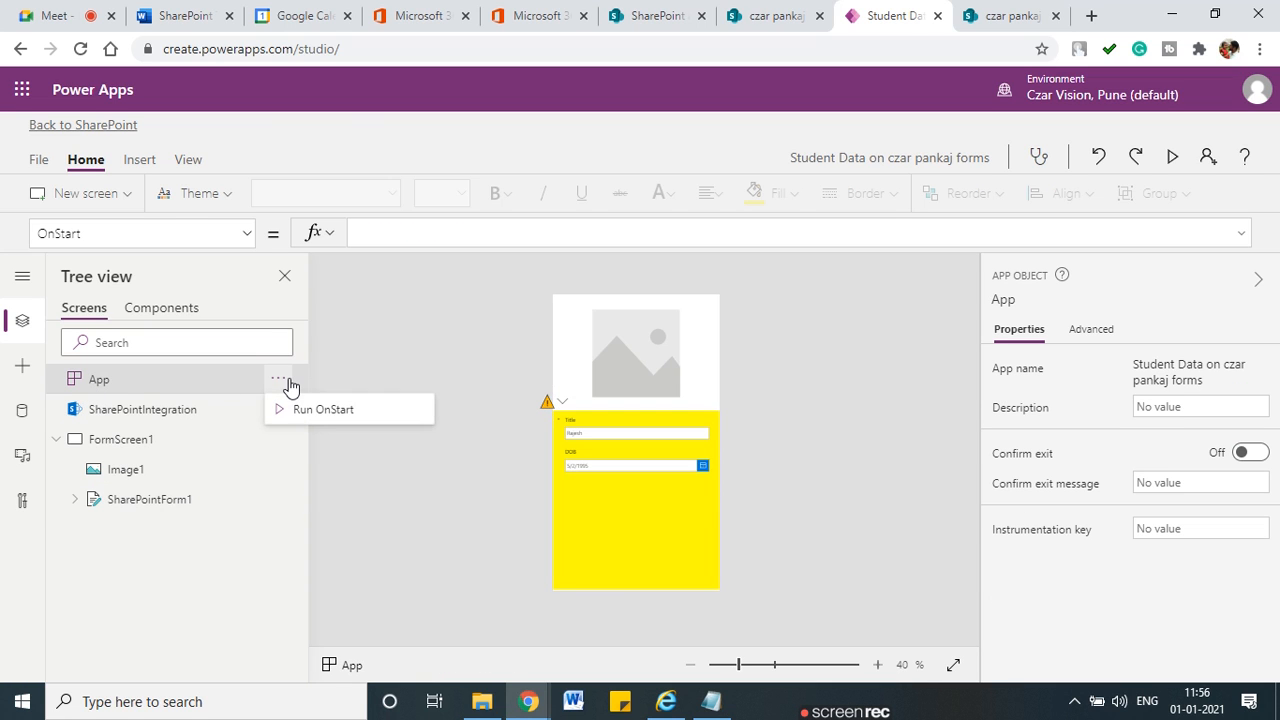
pyautogui.click(210, 415)
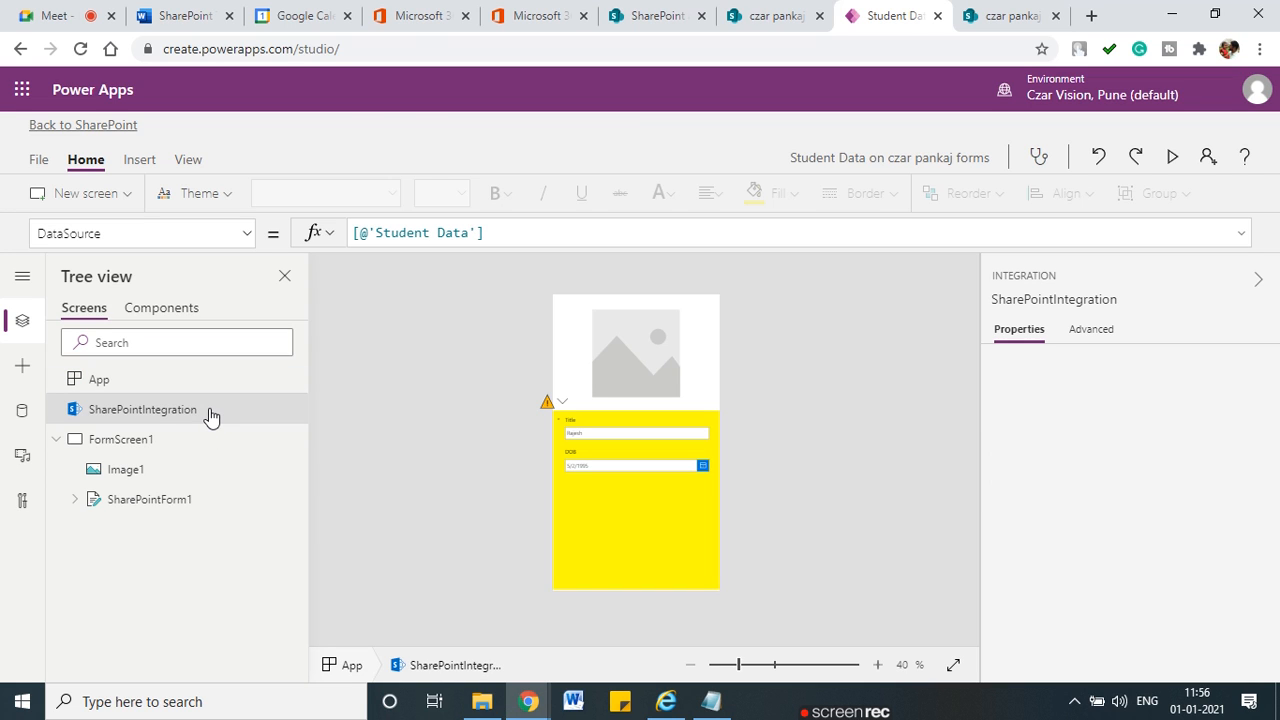
pyautogui.click(66, 506)
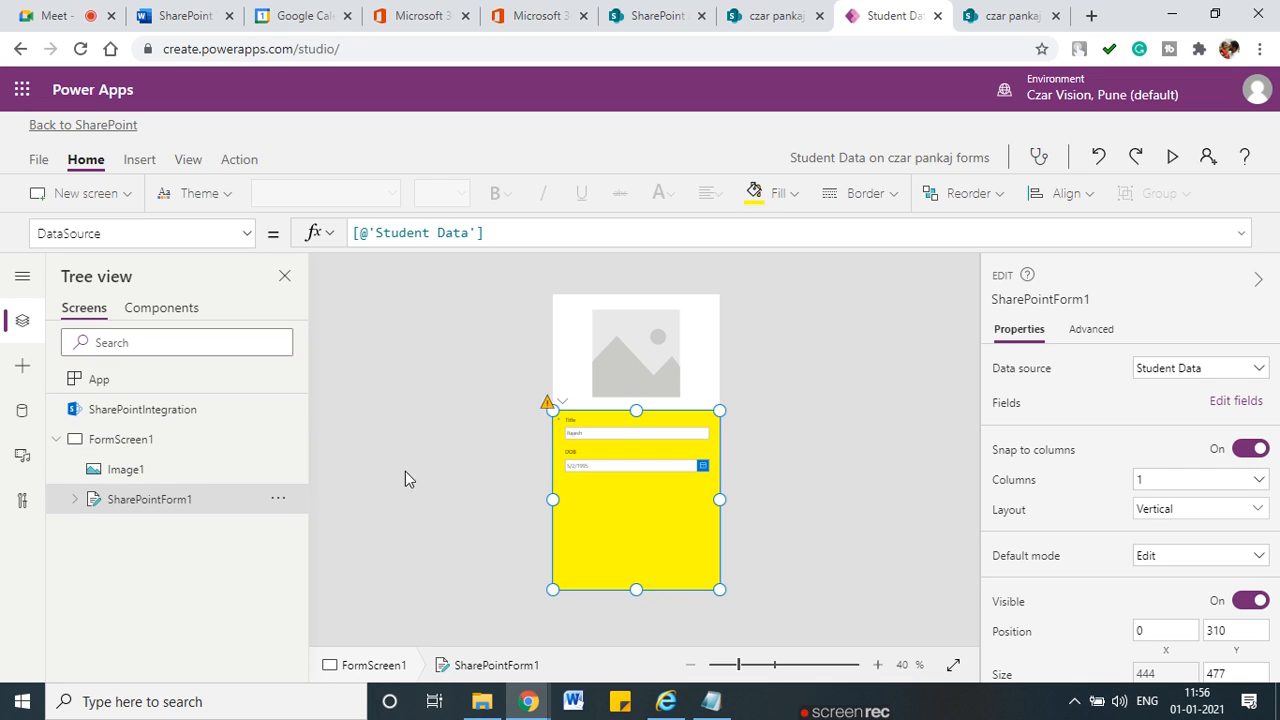
pyautogui.click(822, 466)
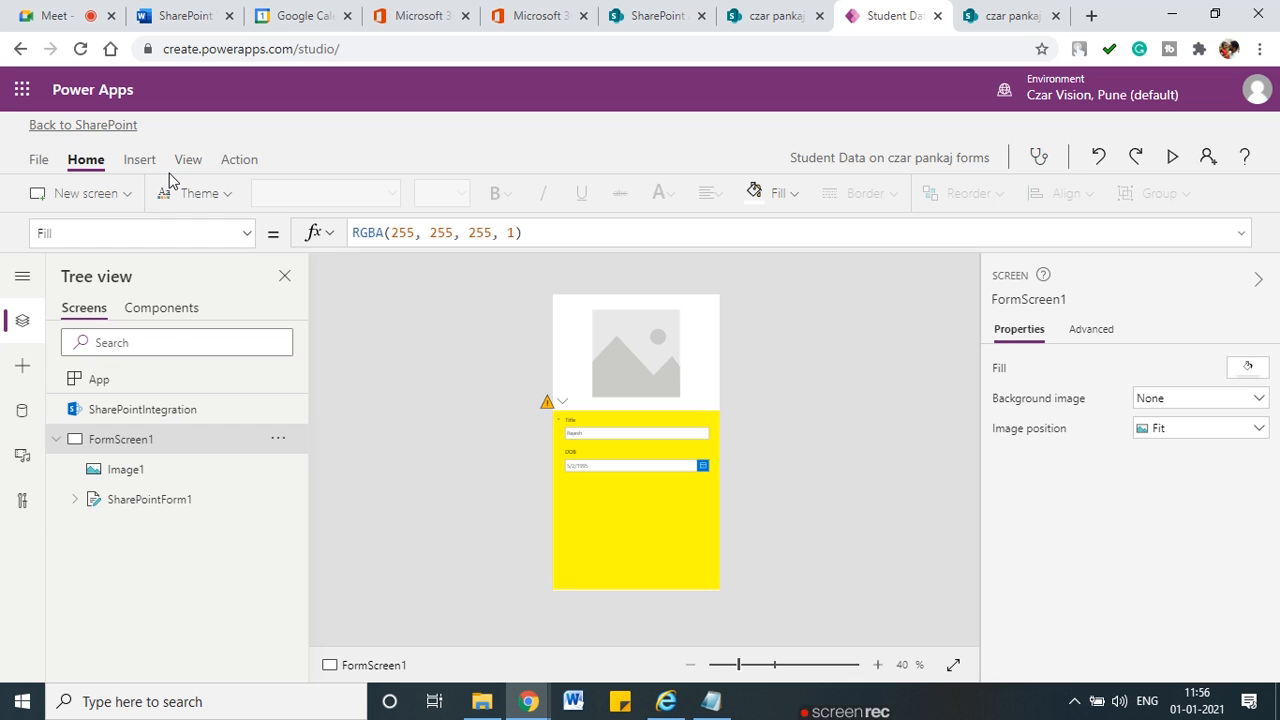
pyautogui.click(641, 501)
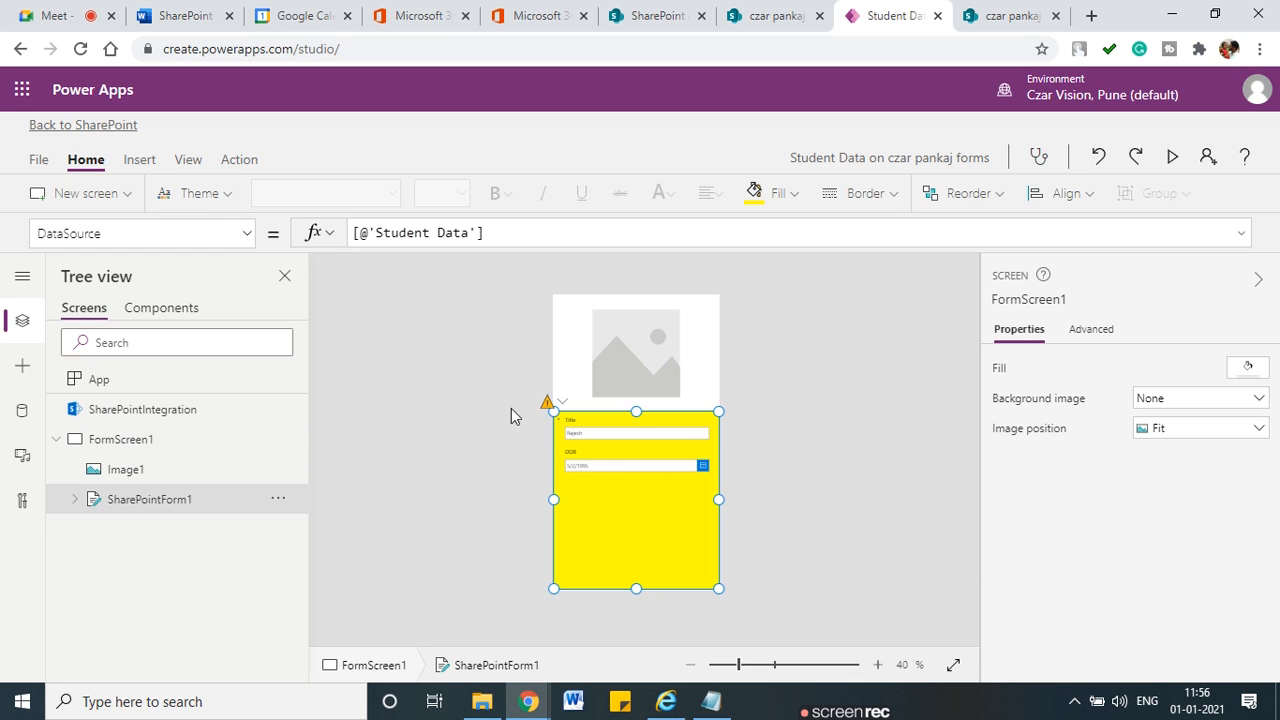
pyautogui.click(407, 357)
# Save the customized Student Data form without a version note and publish it to SharePoint
pyautogui.click(38, 159)
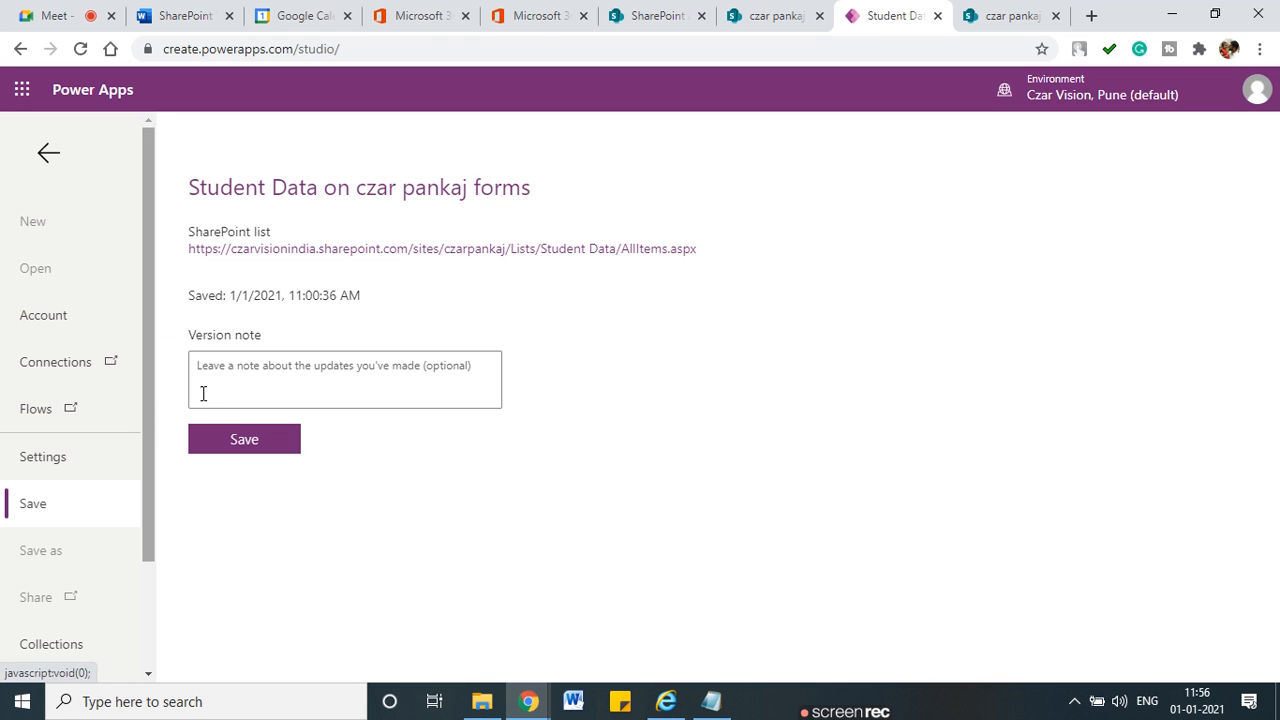
pyautogui.click(243, 444)
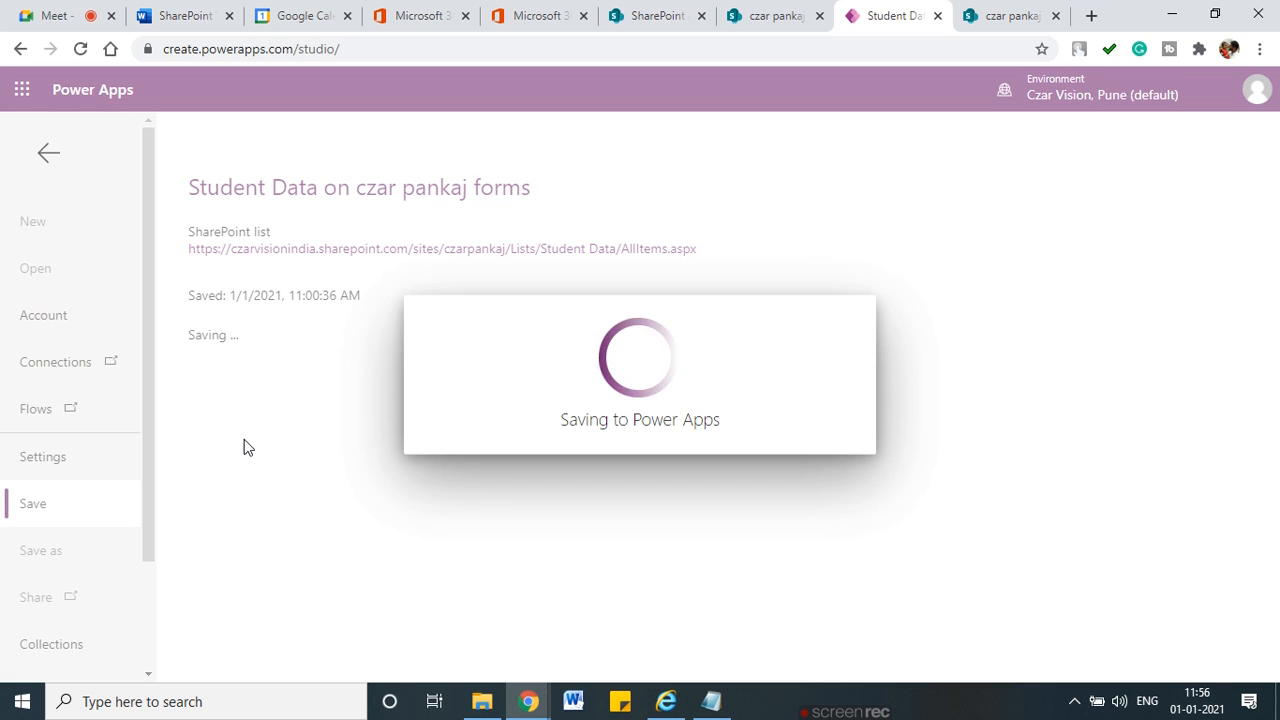
pyautogui.click(248, 444)
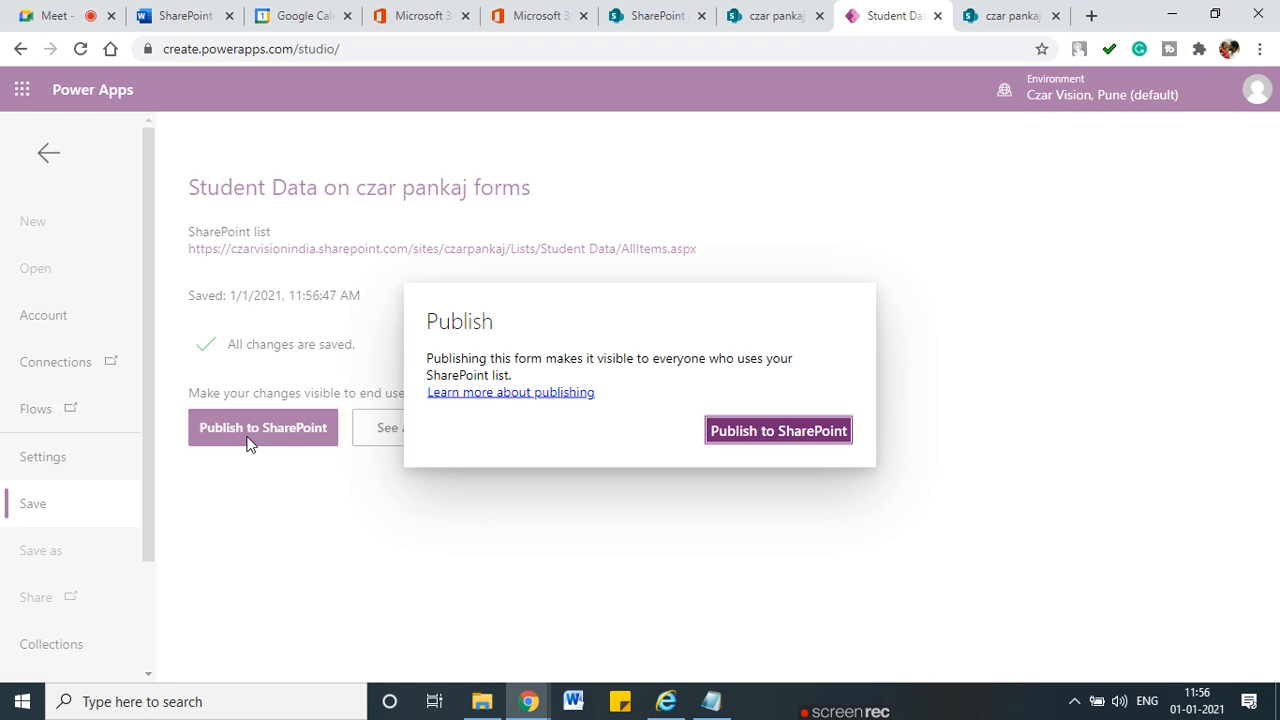
pyautogui.click(748, 435)
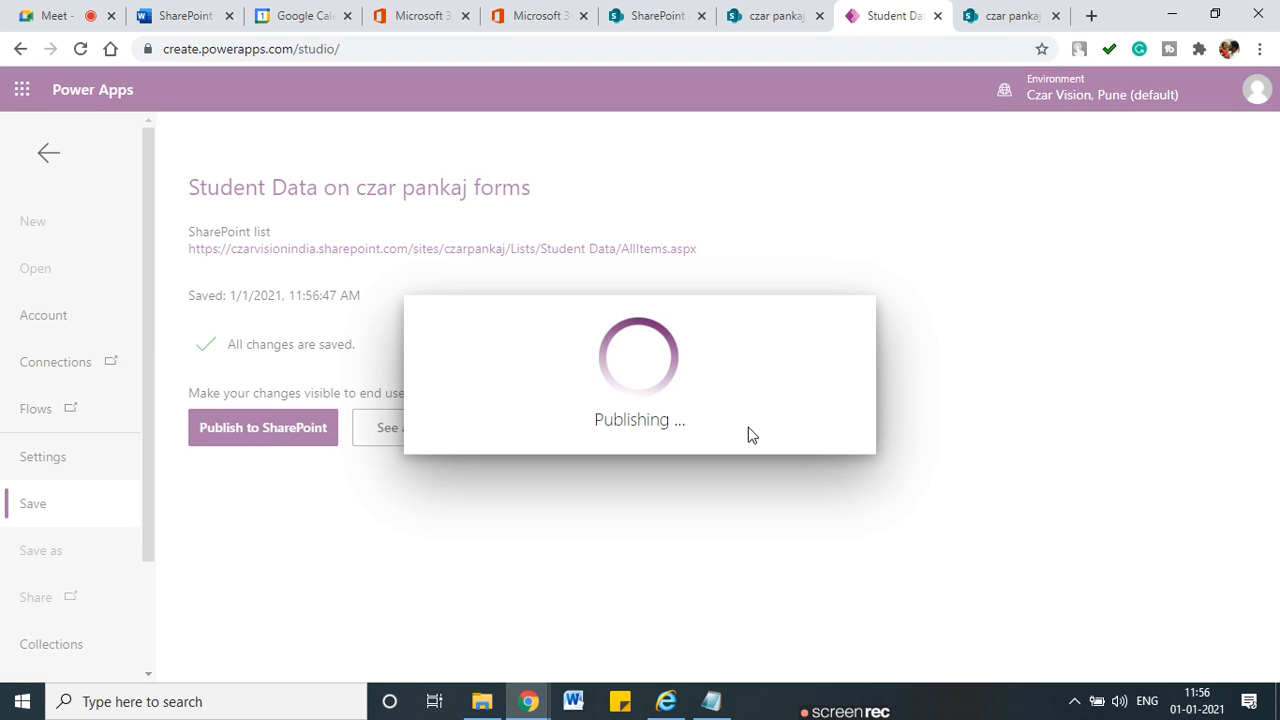
# Switch to the Student Data list in SharePoint, reload it and open the form for a new item
pyautogui.click(760, 16)
pyautogui.click(78, 52)
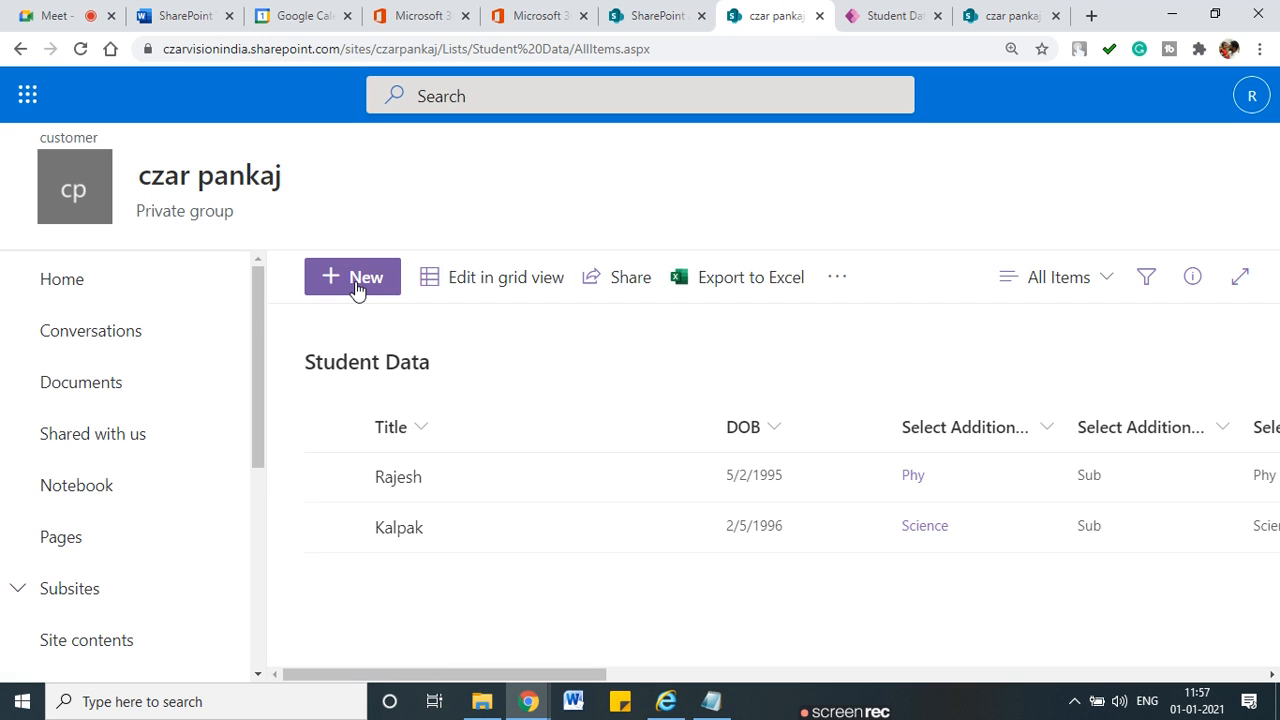
pyautogui.click(356, 285)
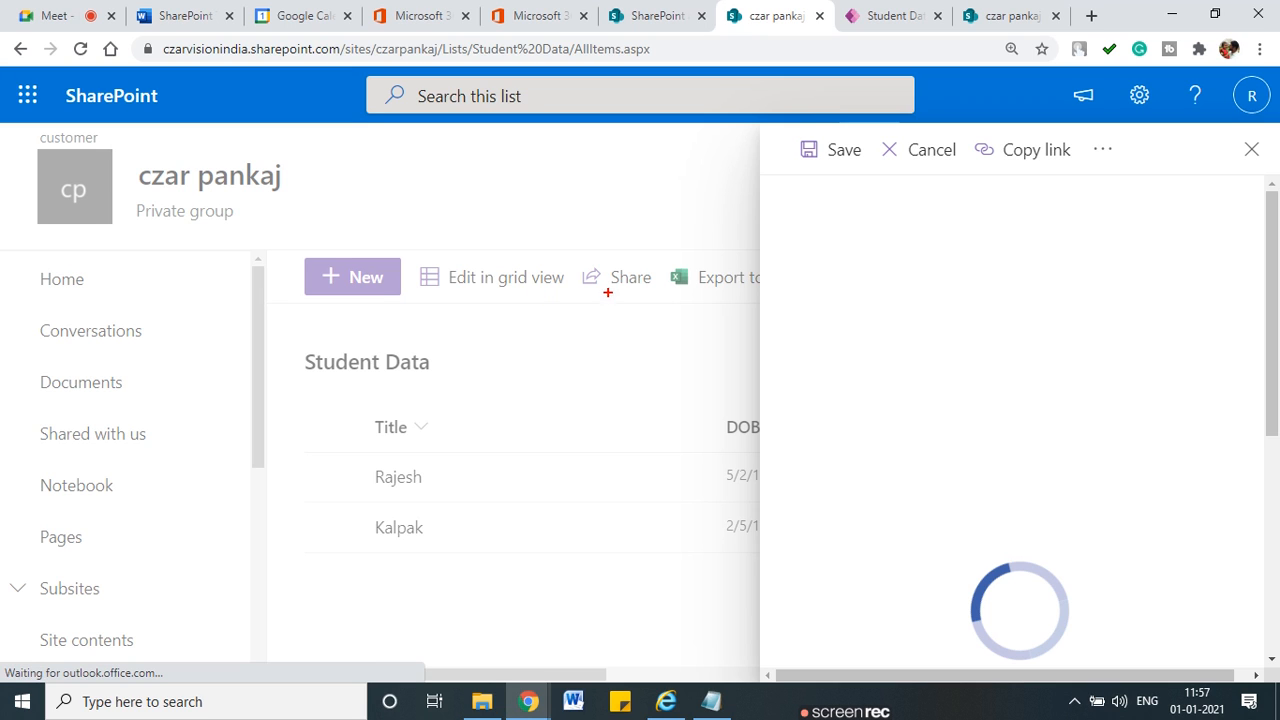
pyautogui.moveTo(609, 321); pyautogui.dragTo(808, 319)
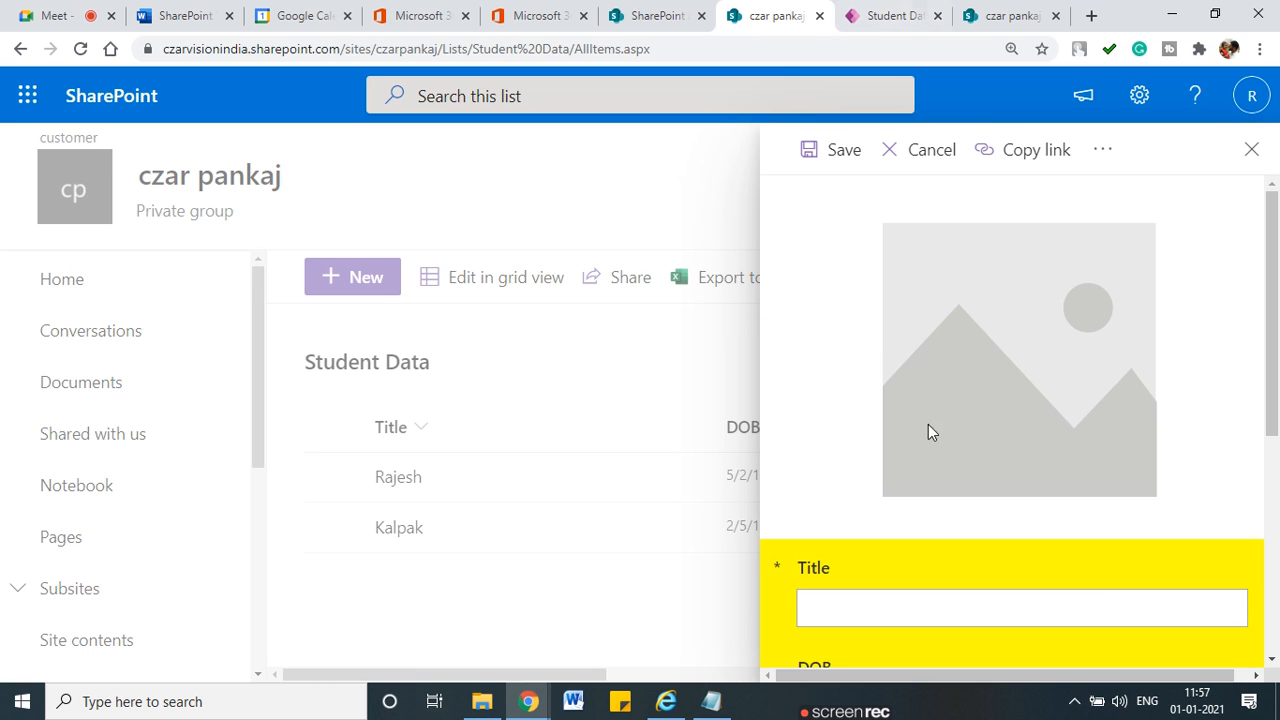
# Review the image placeholder and the Title and DOB fields of the published form, and close it without saving an item
pyautogui.scroll(-5, 930, 418)
pyautogui.scroll(5, 938, 412)
pyautogui.scroll(-3, 938, 412)
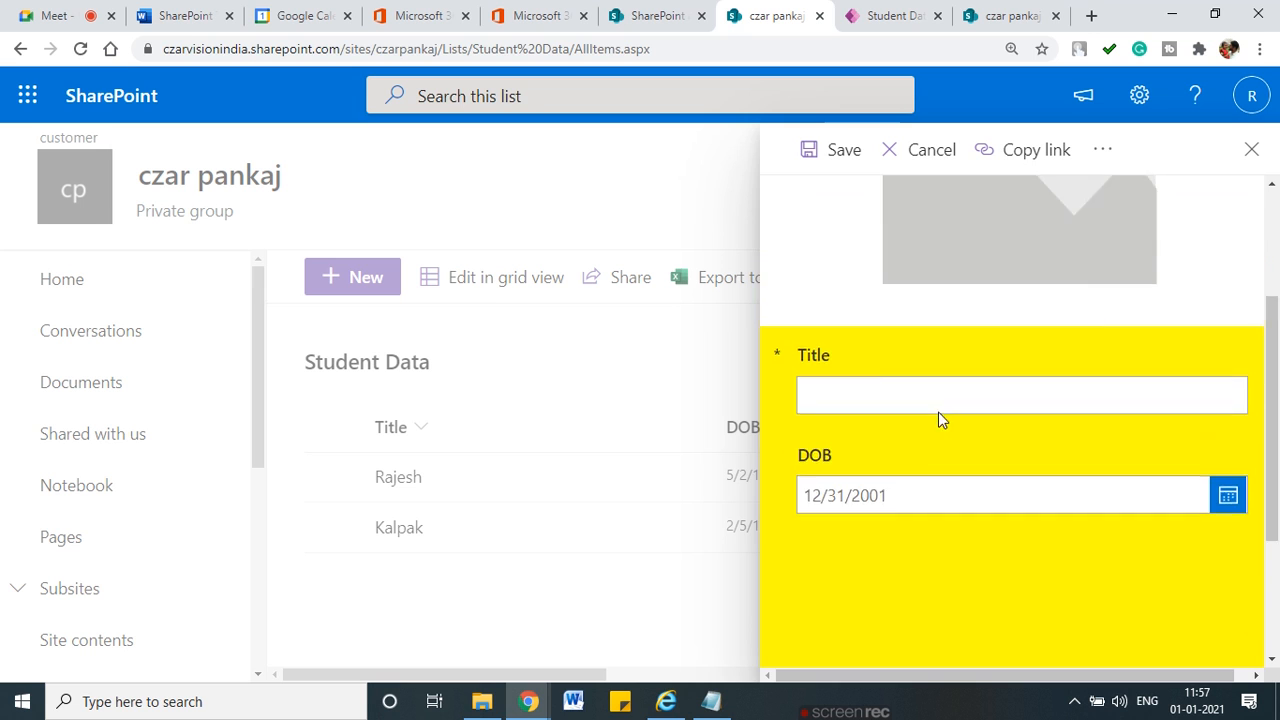
pyautogui.scroll(3, 938, 412)
pyautogui.scroll(-5, 938, 412)
pyautogui.click(864, 10)
pyautogui.click(778, 10)
pyautogui.scroll(5, 910, 366)
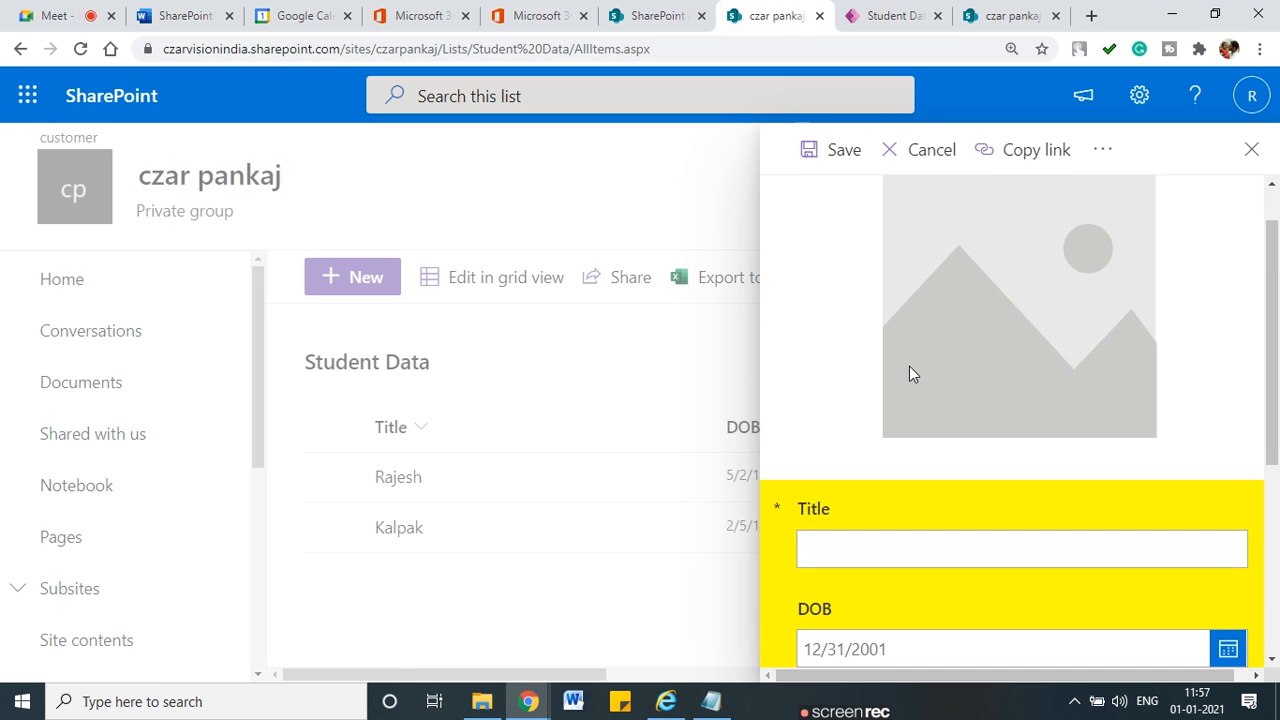
pyautogui.click(1249, 151)
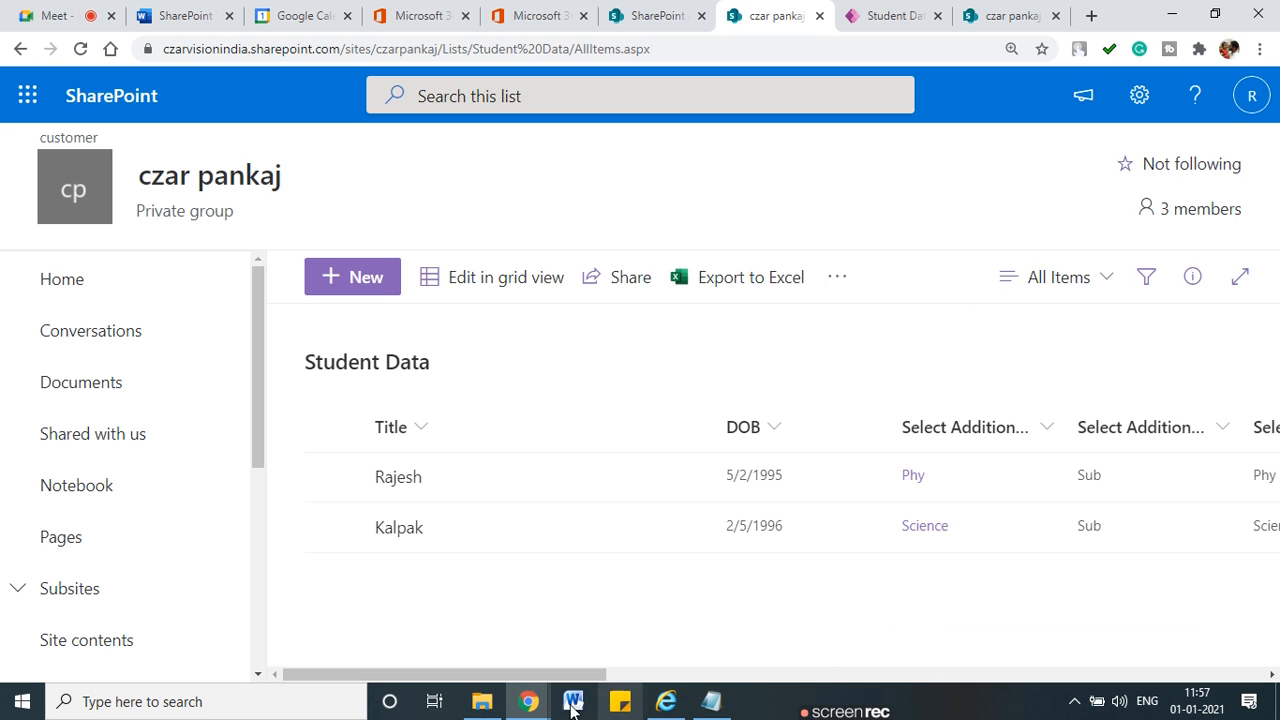
# Add a date and time column named "Date of joining" at the end of the Student Data list
pyautogui.click(538, 703)
pyautogui.hscroll(10, 1011, 677)
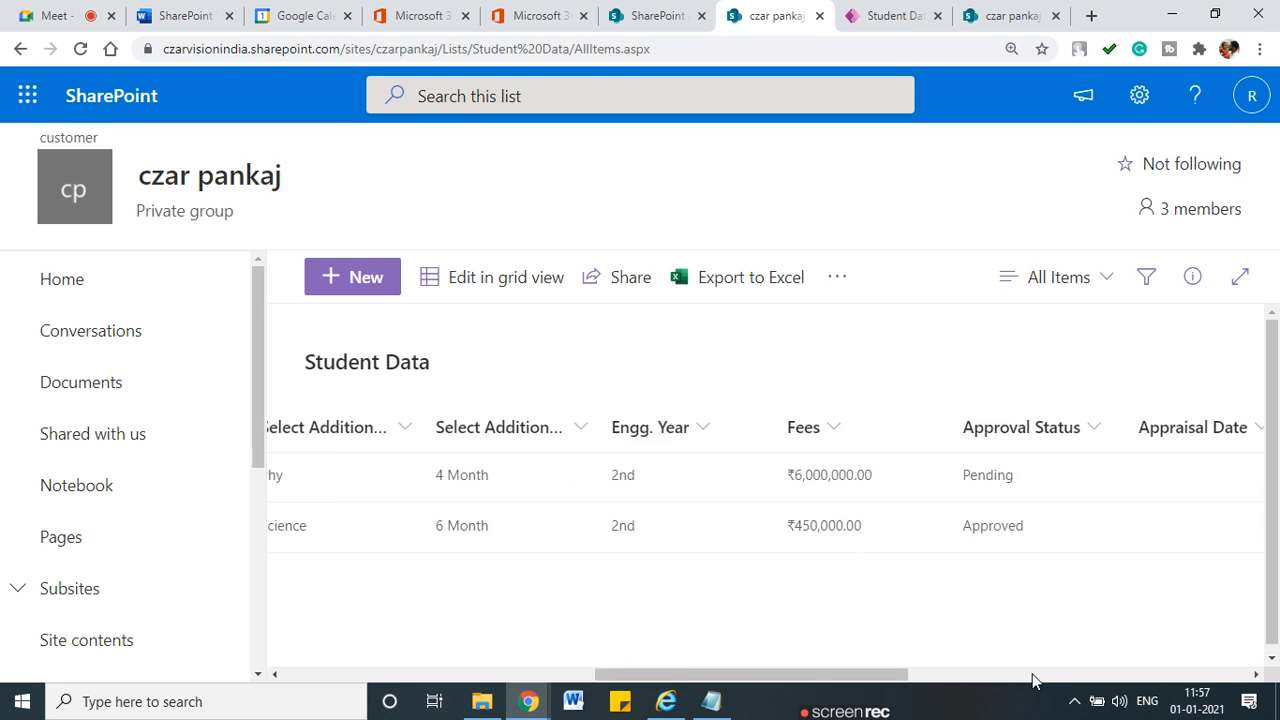
pyautogui.click(1009, 430)
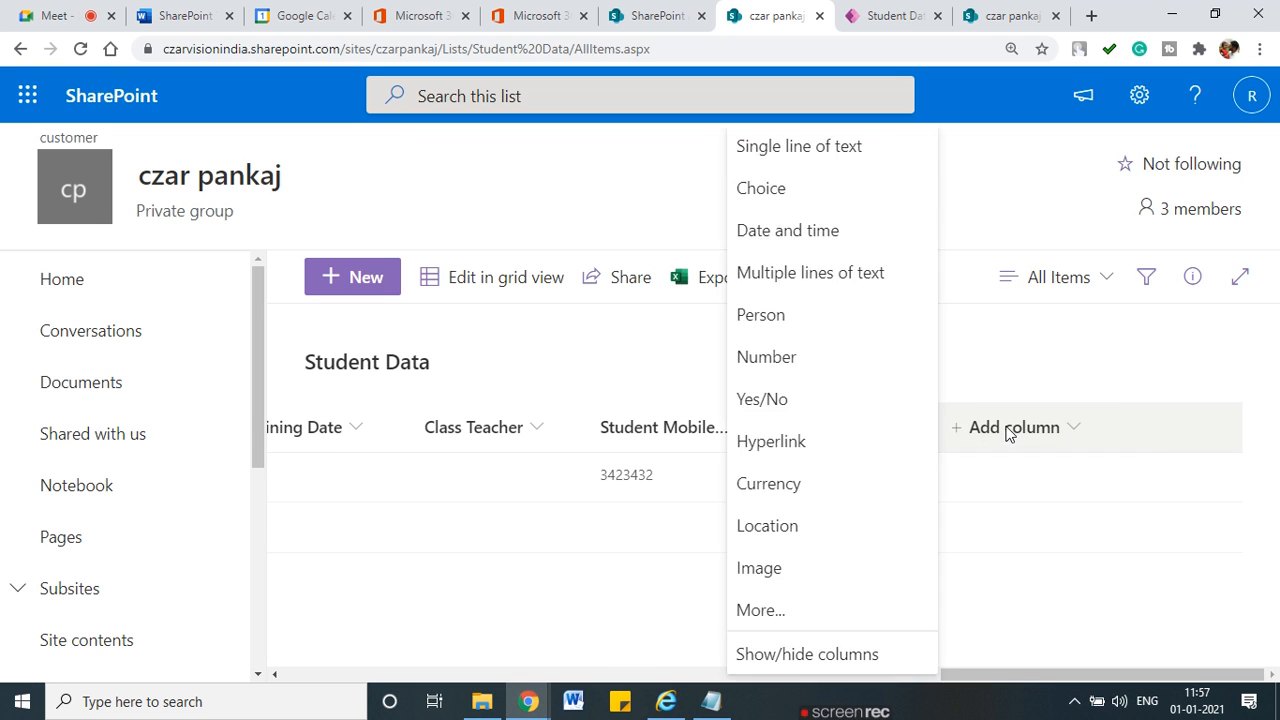
pyautogui.click(790, 232)
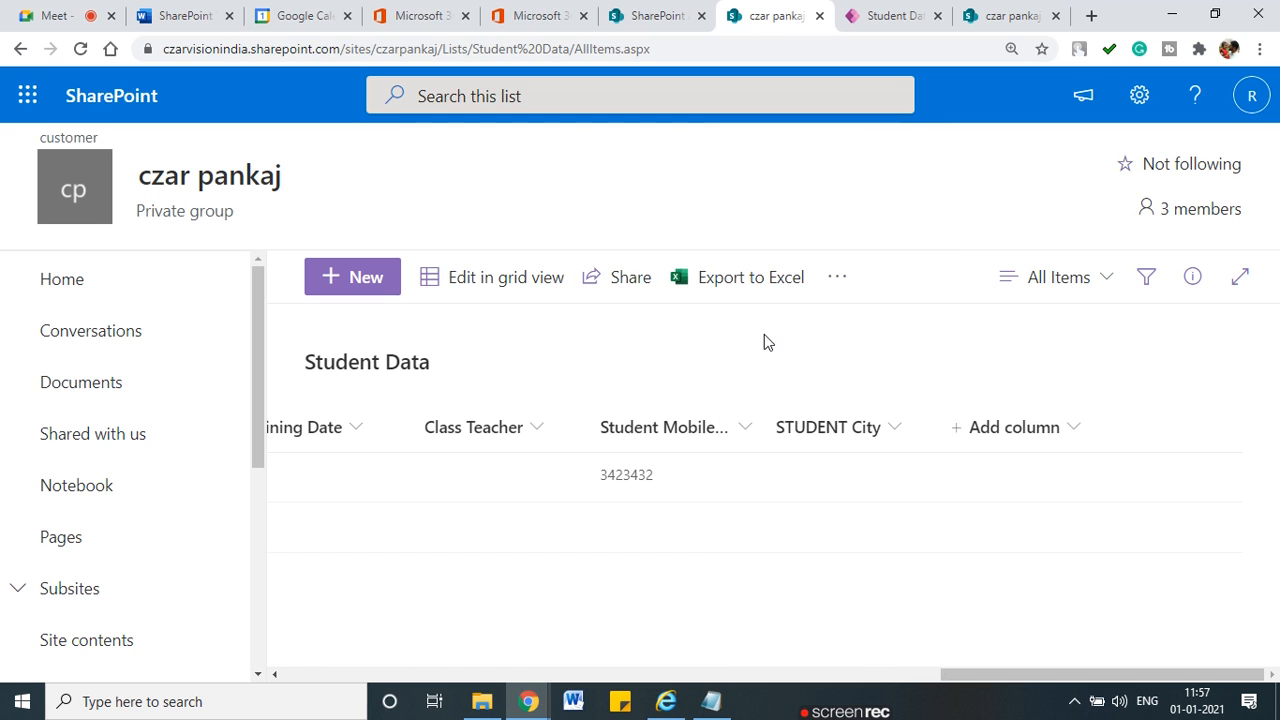
pyautogui.click(963, 215)
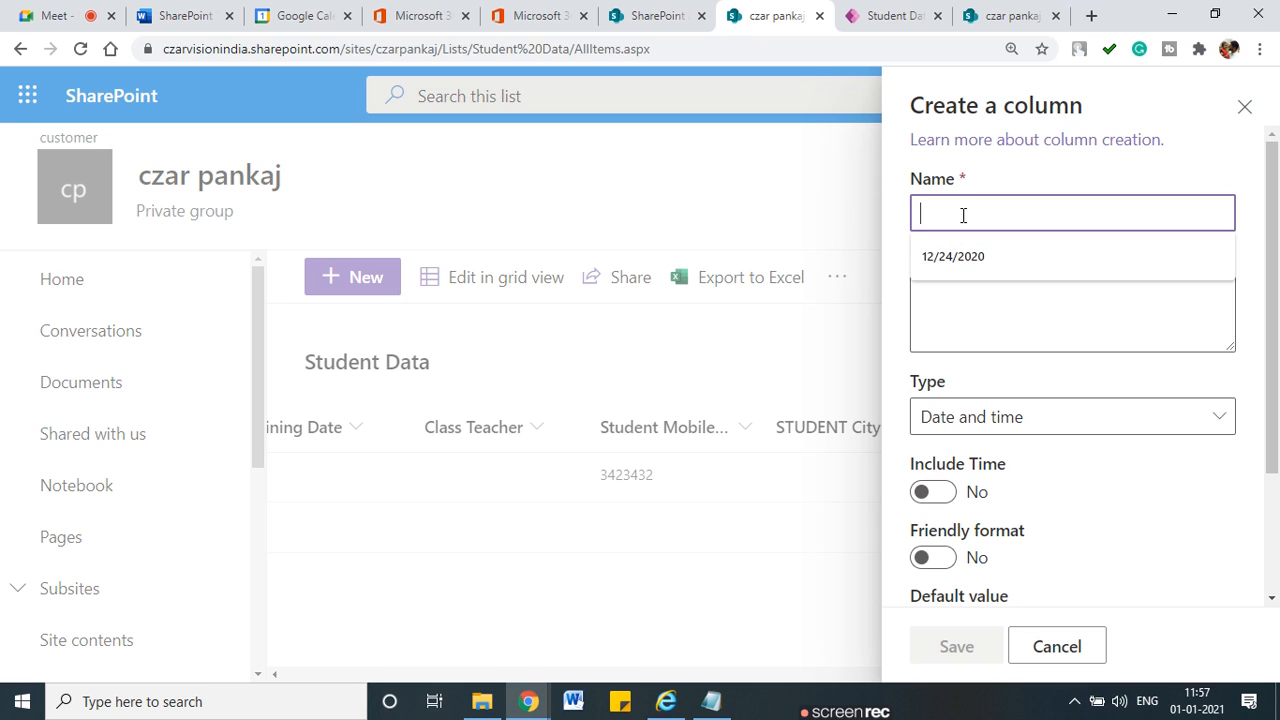
pyautogui.write('Date of joining')
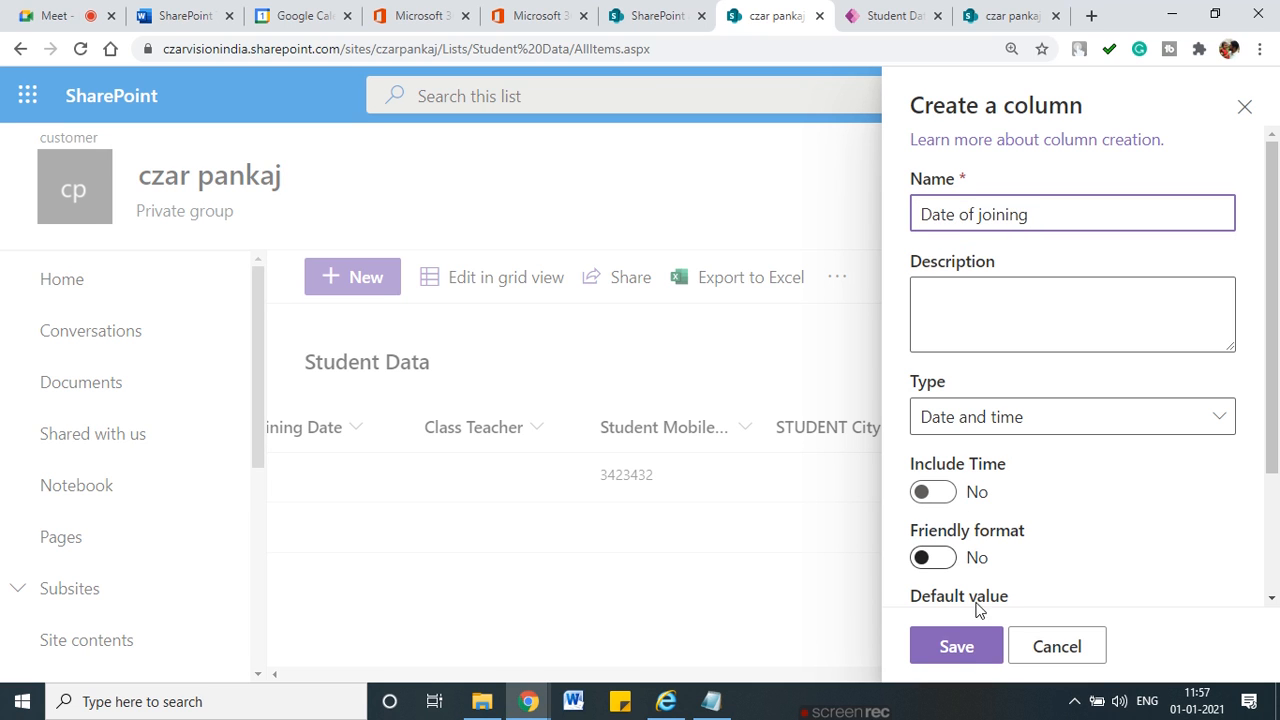
pyautogui.click(956, 646)
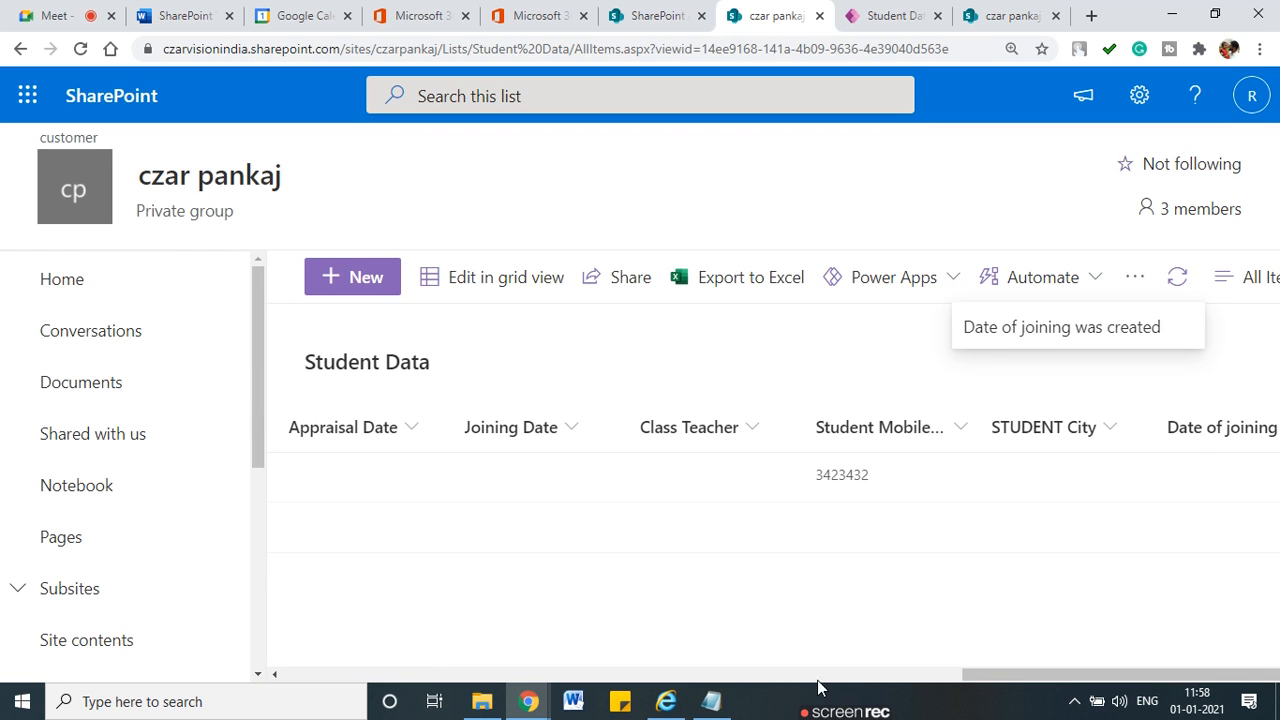
# Open a new Student Data item again and check which fields the custom form offers
pyautogui.moveTo(1017, 673); pyautogui.dragTo(335, 673)
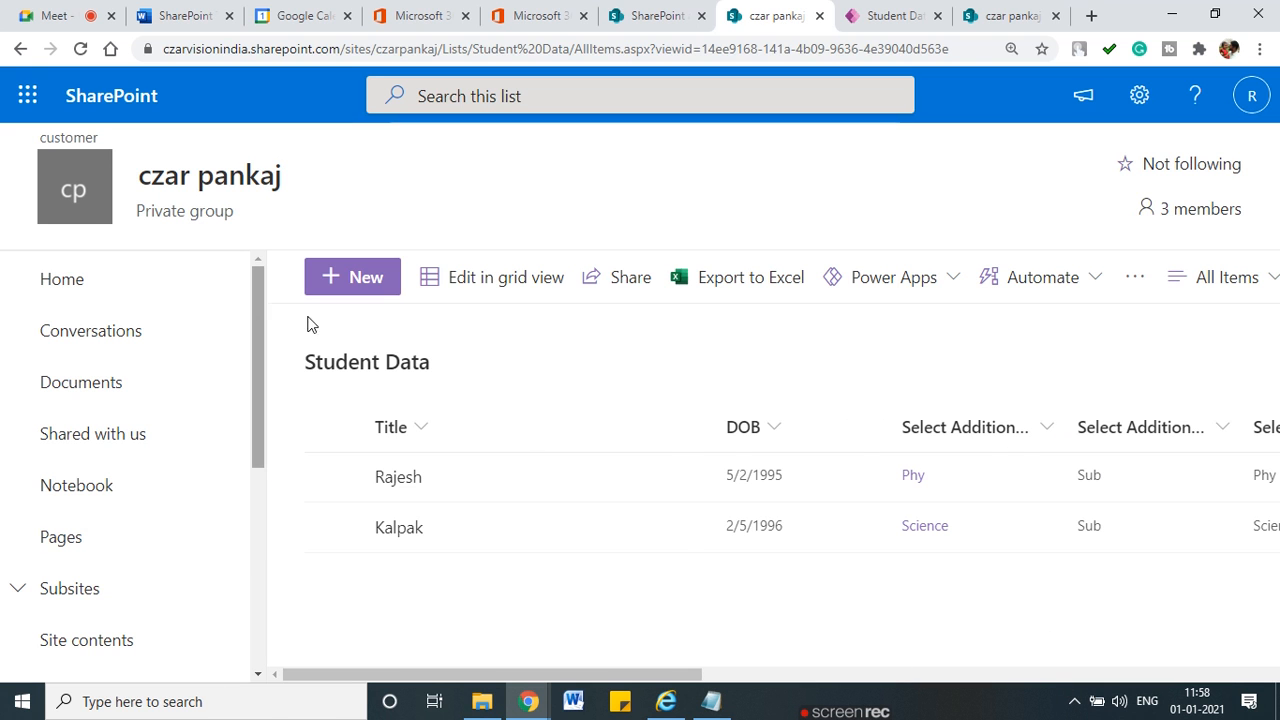
pyautogui.click(340, 295)
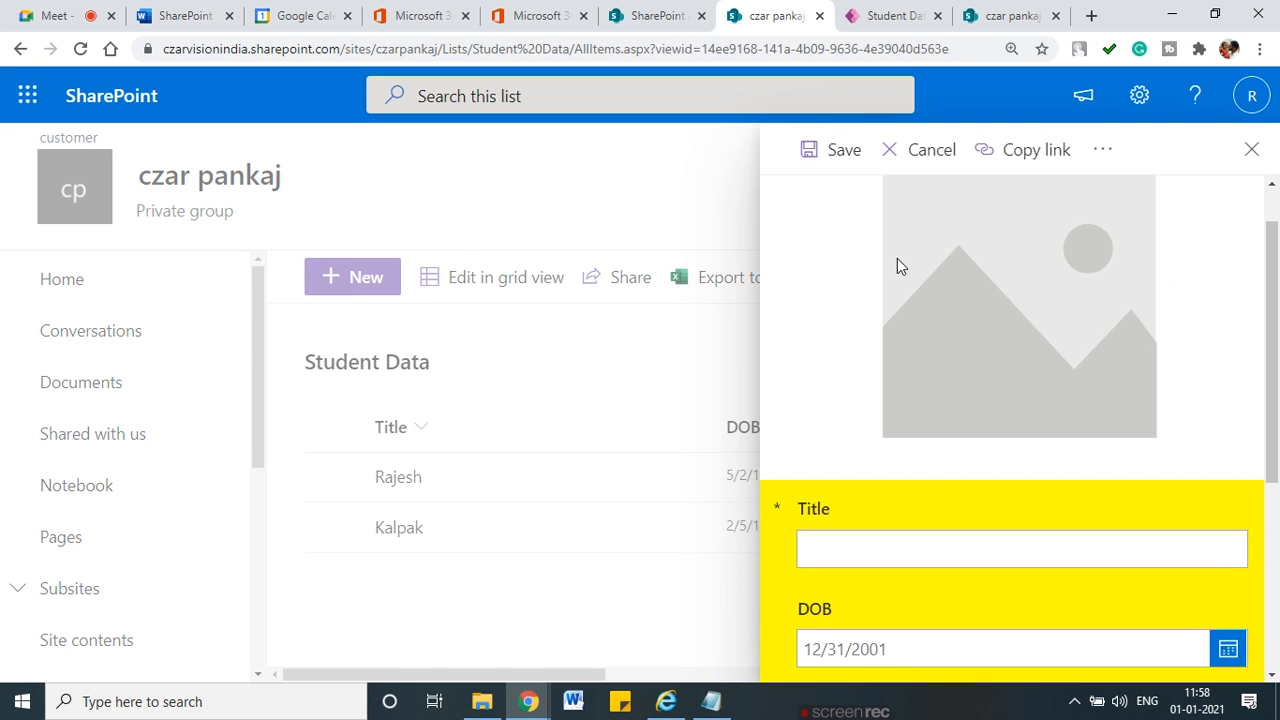
pyautogui.scroll(-3, 915, 310)
pyautogui.scroll(3, 900, 340)
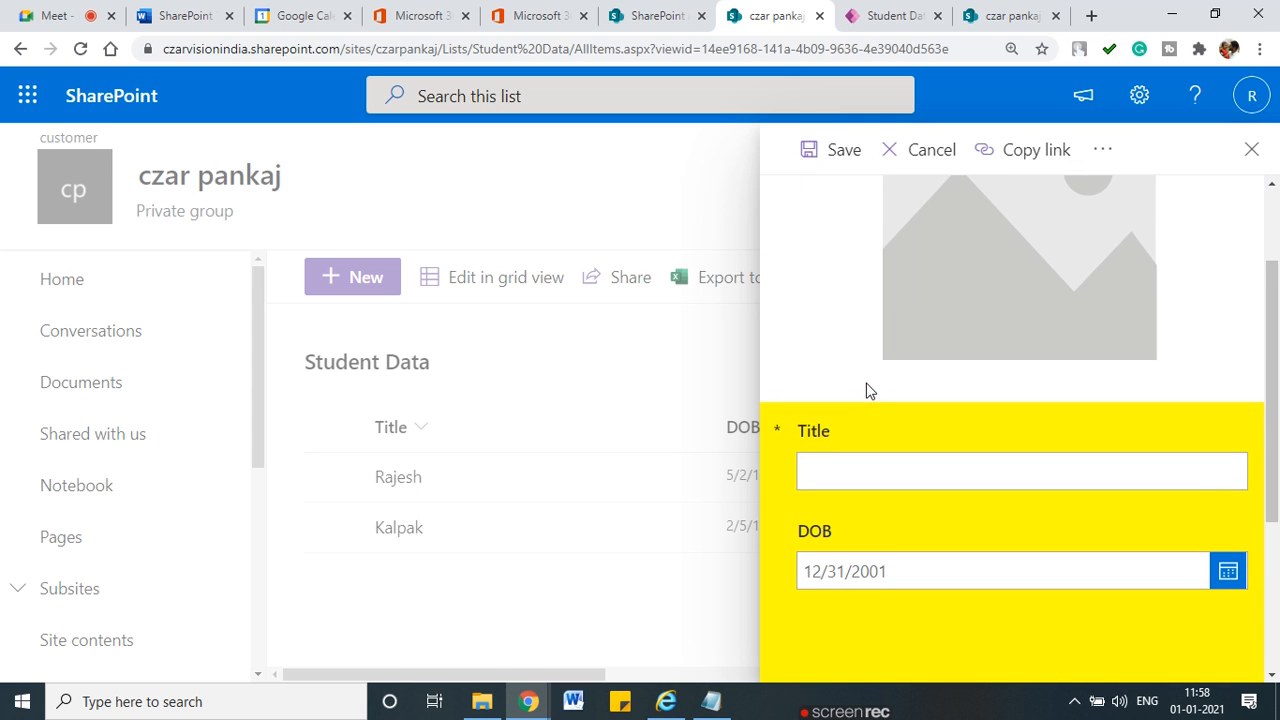
pyautogui.moveTo(897, 418)
pyautogui.mouseDown()
pyautogui.moveTo(828, 436)
pyautogui.moveTo(982, 441)
pyautogui.mouseUp()
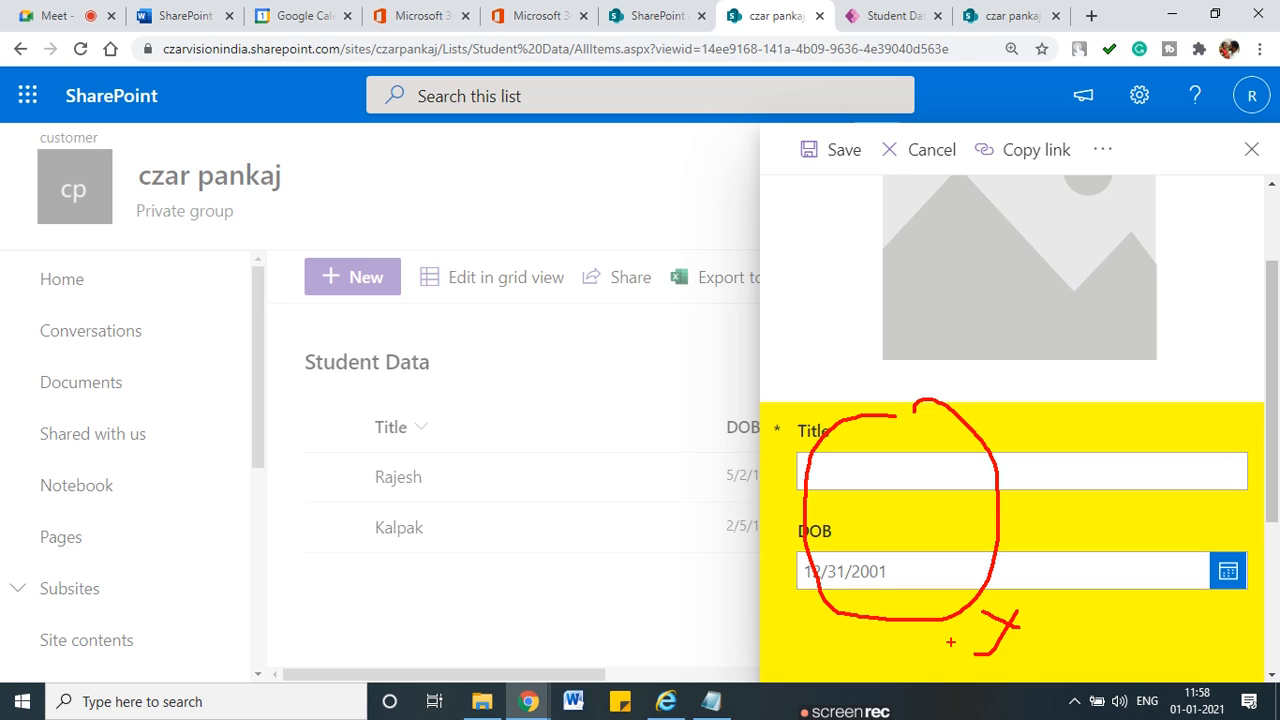
# Switch to Power Apps, look through the fields available to add to SharePointForm1 for Date of joining, and close the field list
pyautogui.click(885, 15)
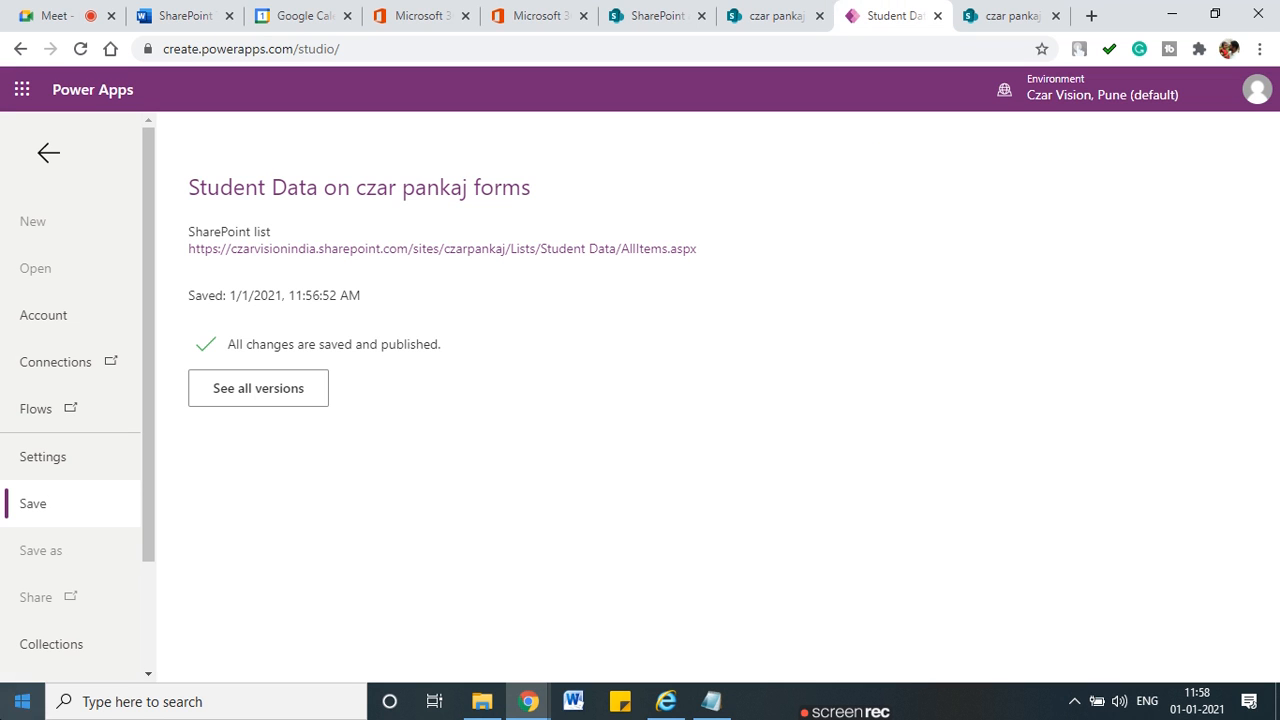
pyautogui.click(52, 155)
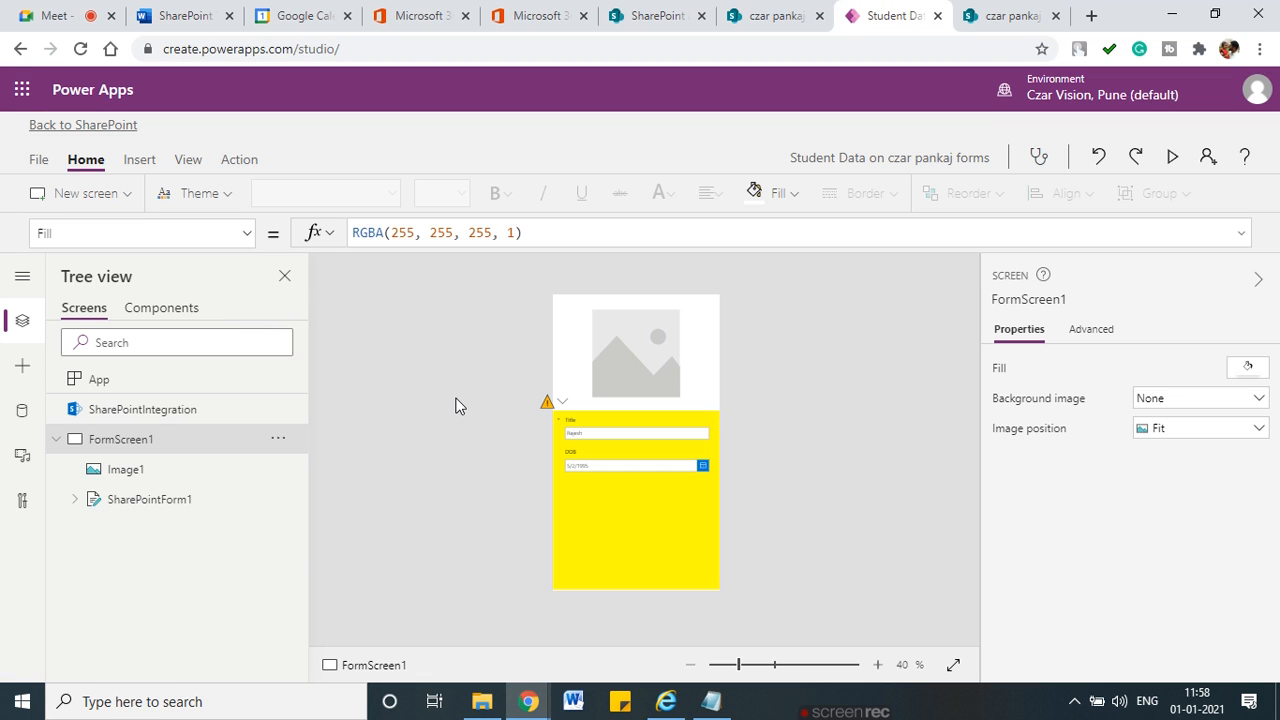
pyautogui.click(638, 497)
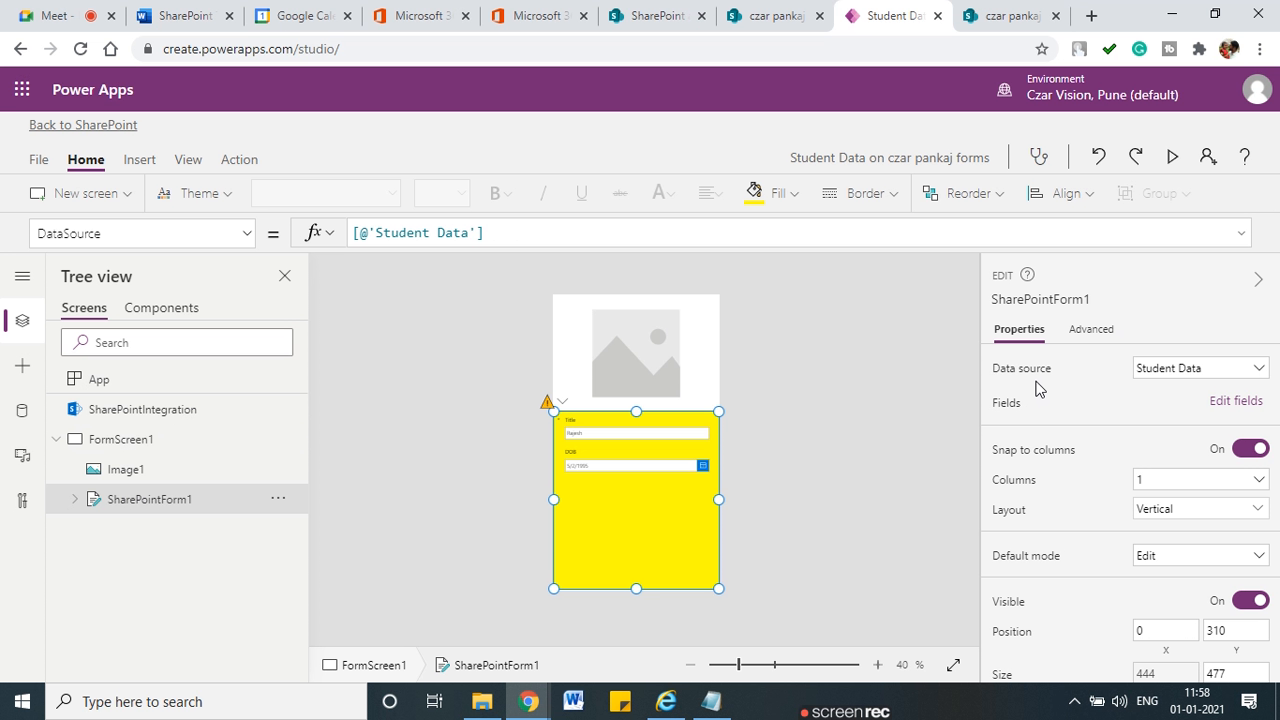
pyautogui.click(1240, 400)
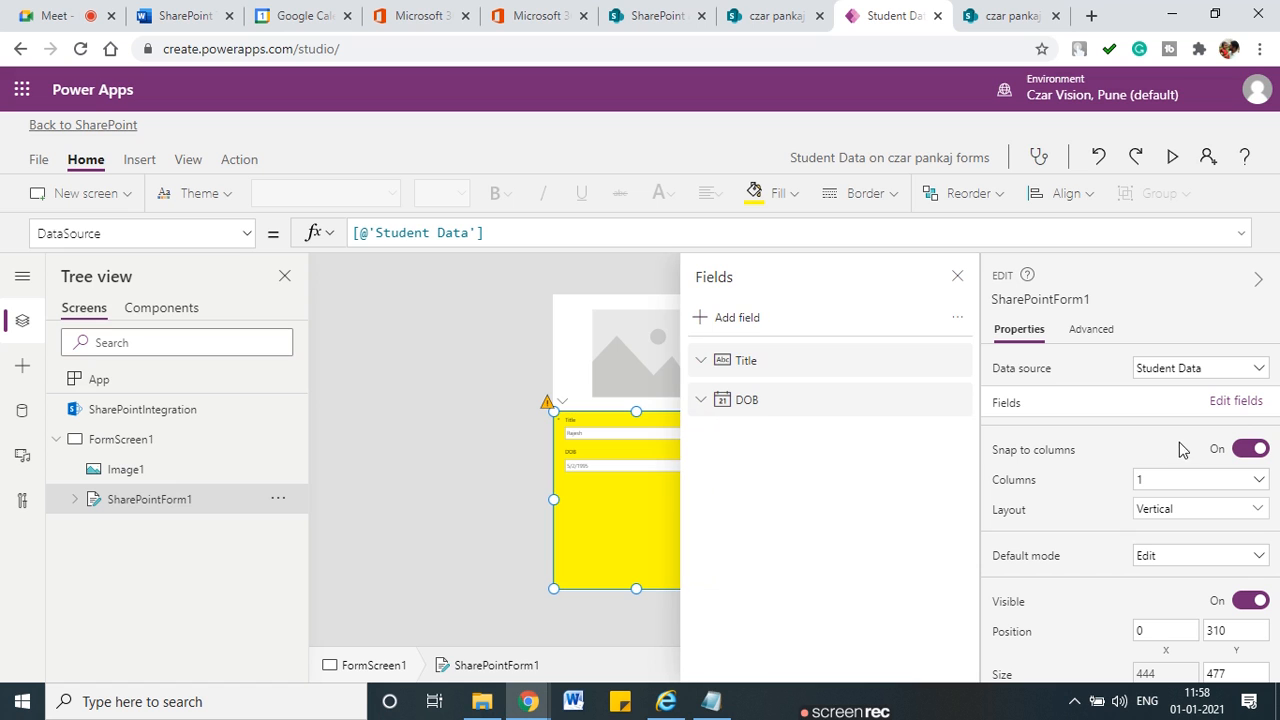
pyautogui.click(725, 317)
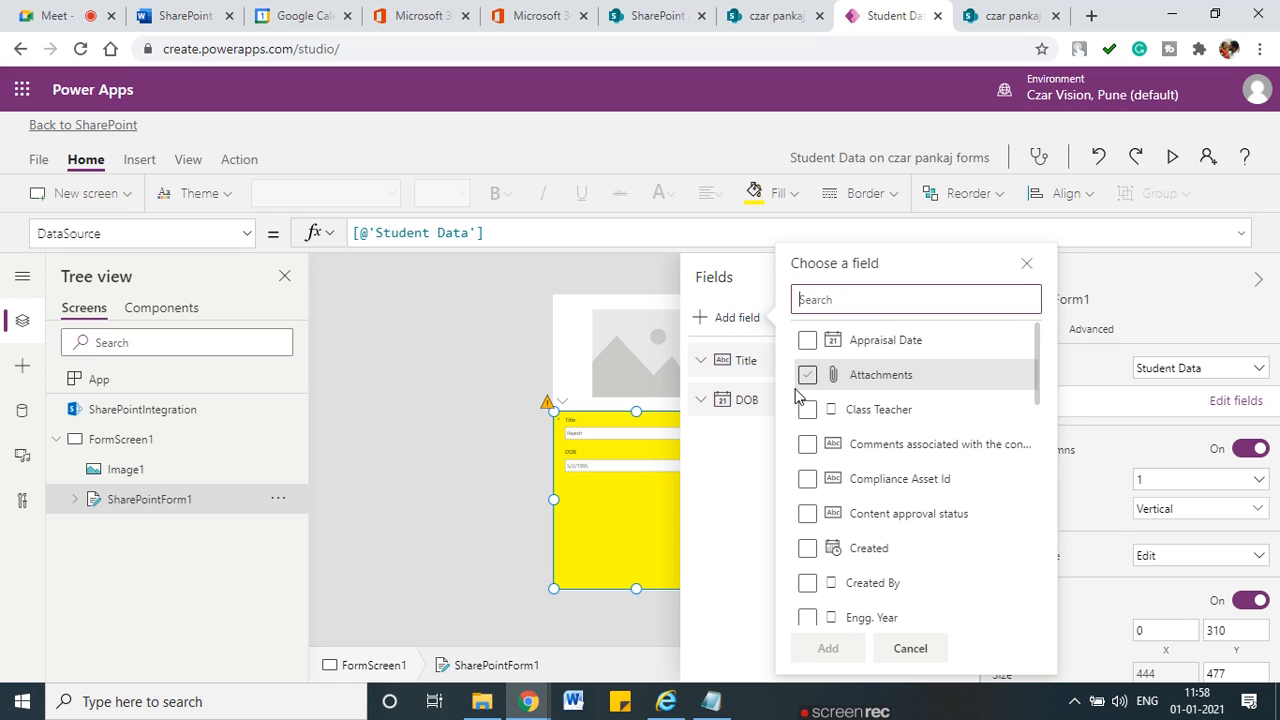
pyautogui.scroll(-3, 948, 480)
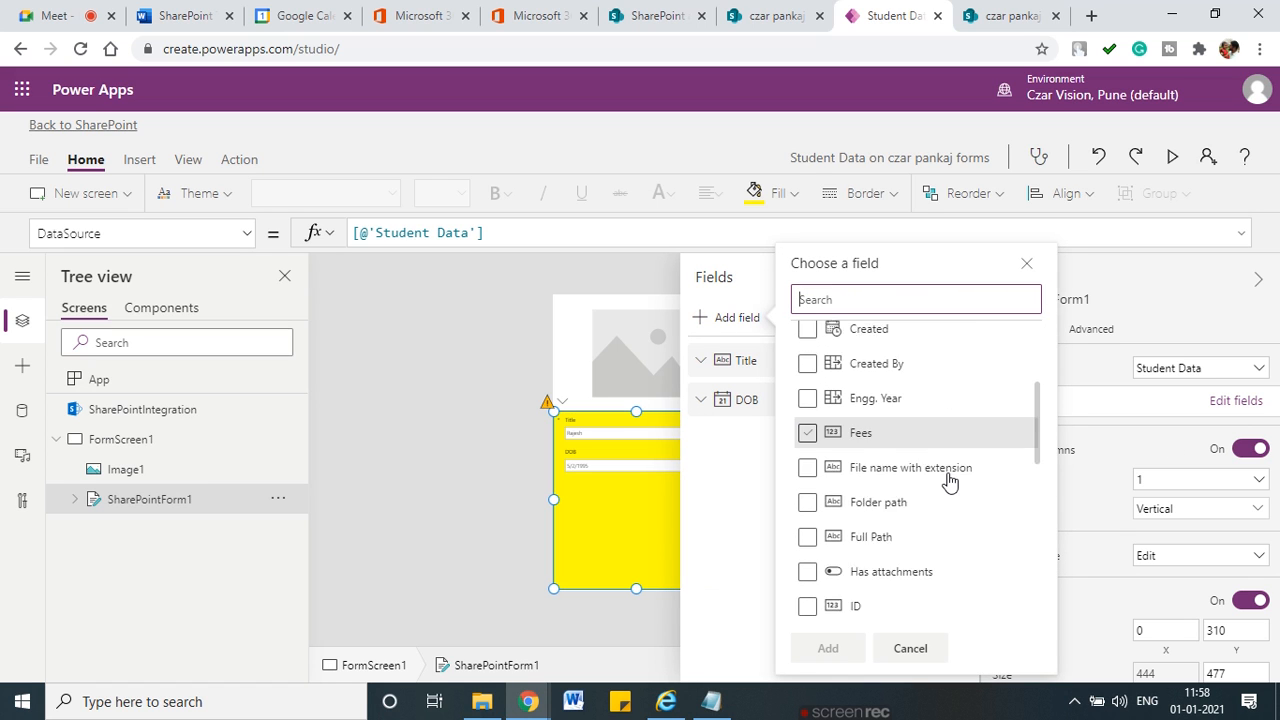
pyautogui.scroll(-5, 948, 480)
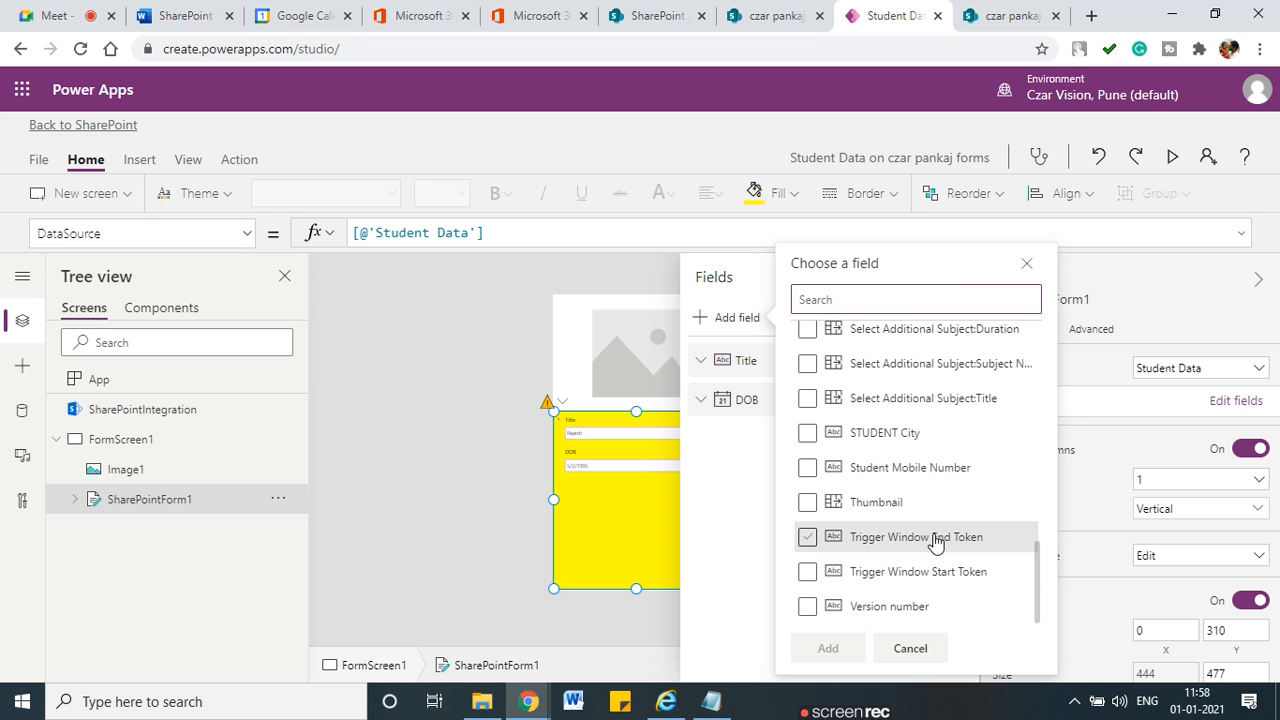
pyautogui.scroll(7, 935, 541)
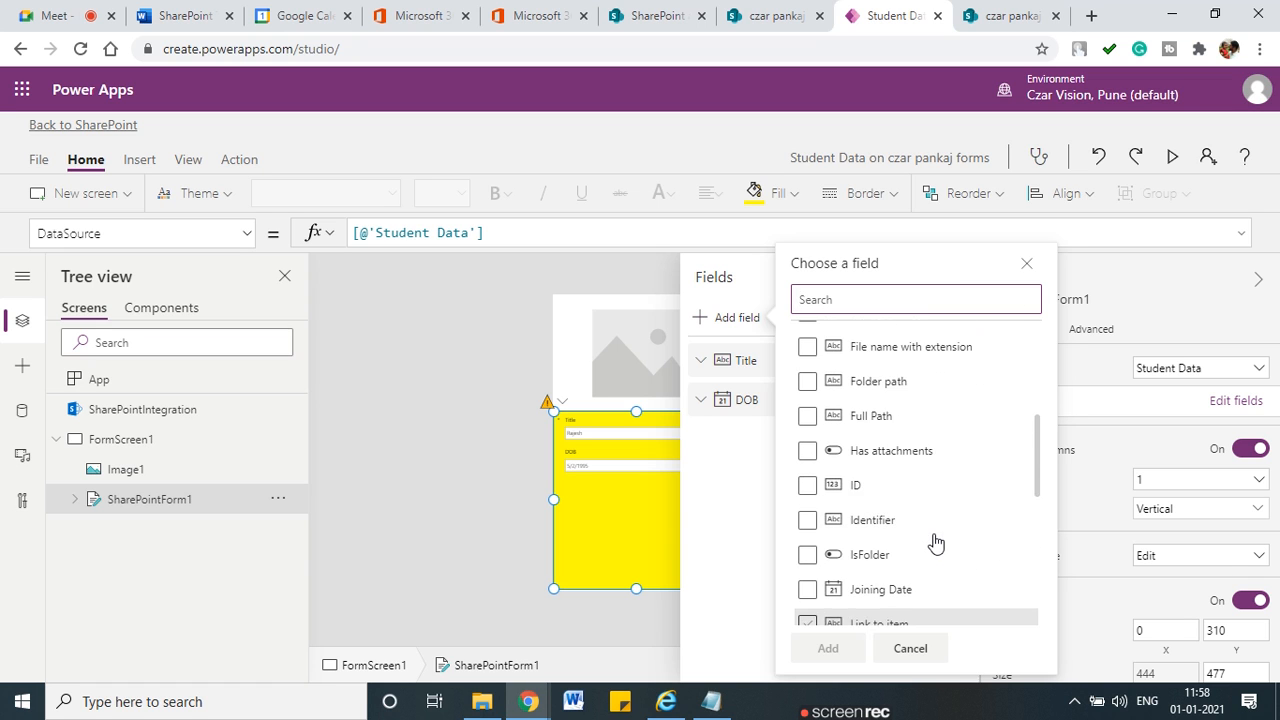
pyautogui.scroll(1, 935, 541)
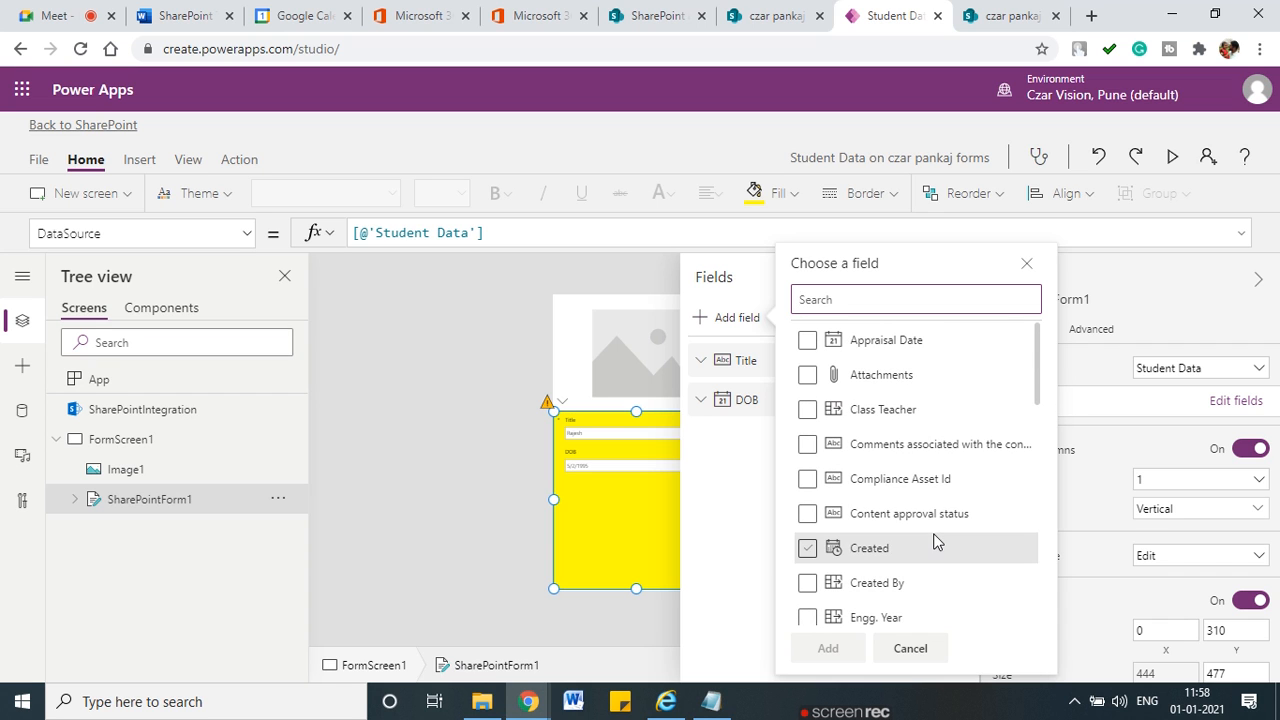
pyautogui.click(1025, 266)
pyautogui.click(523, 418)
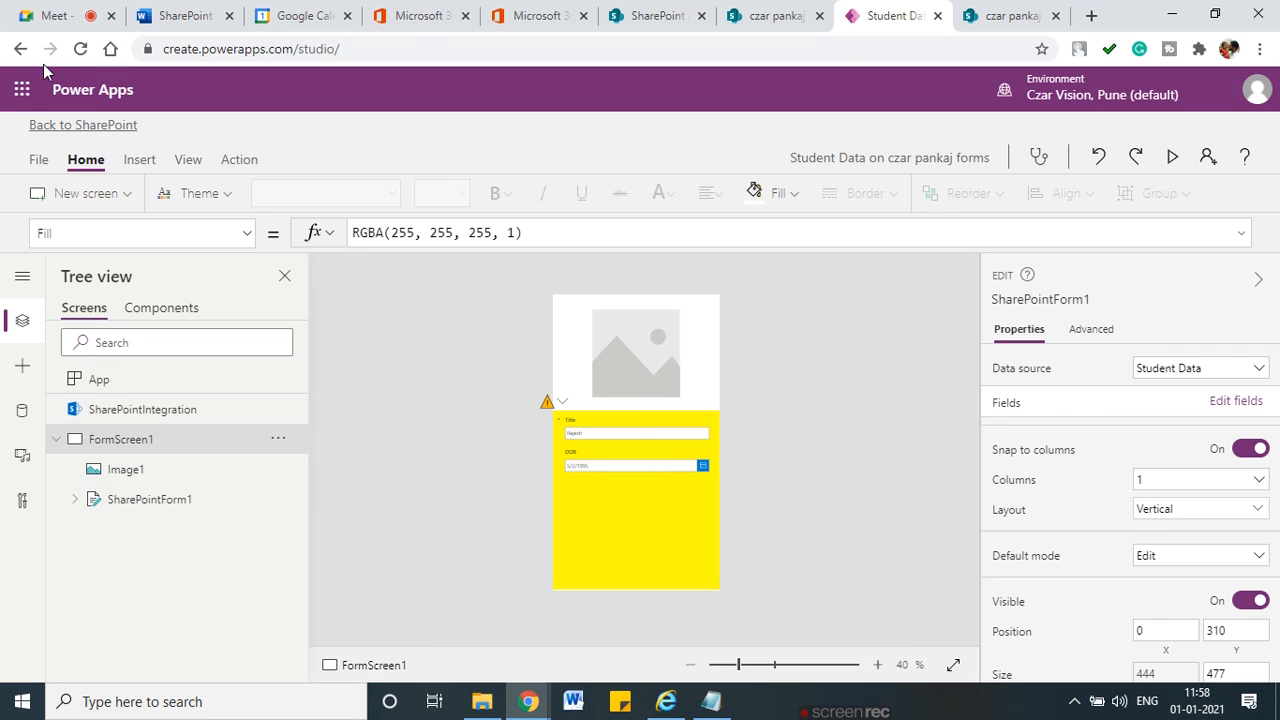
# Try to refresh the form by reloading Power Apps Studio, look for recent files to open, and close that browser tab
pyautogui.click(81, 49)
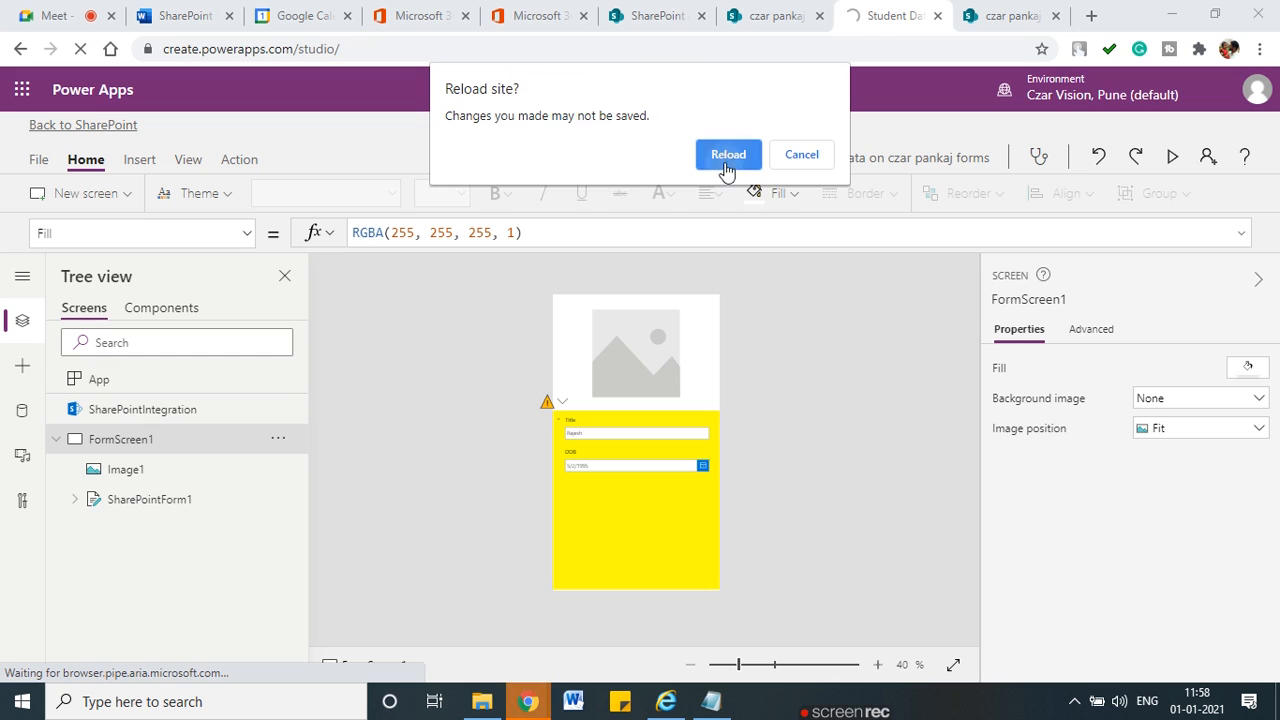
pyautogui.click(718, 164)
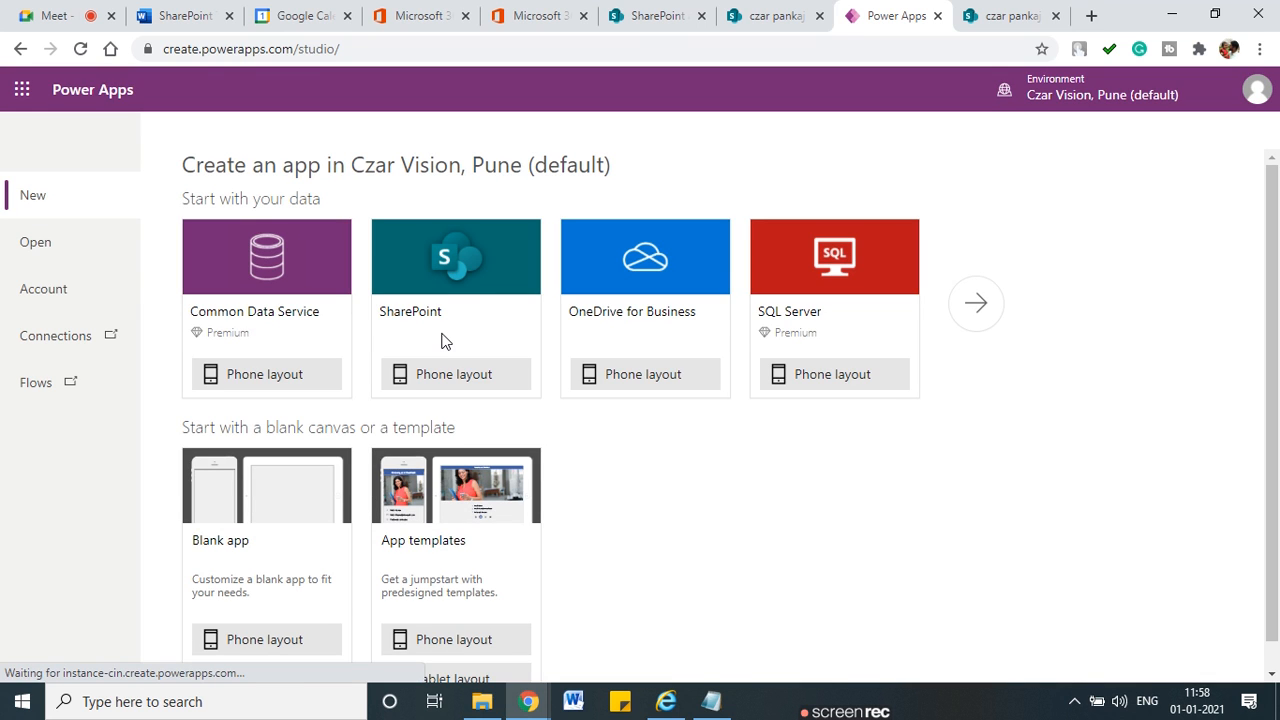
pyautogui.click(30, 242)
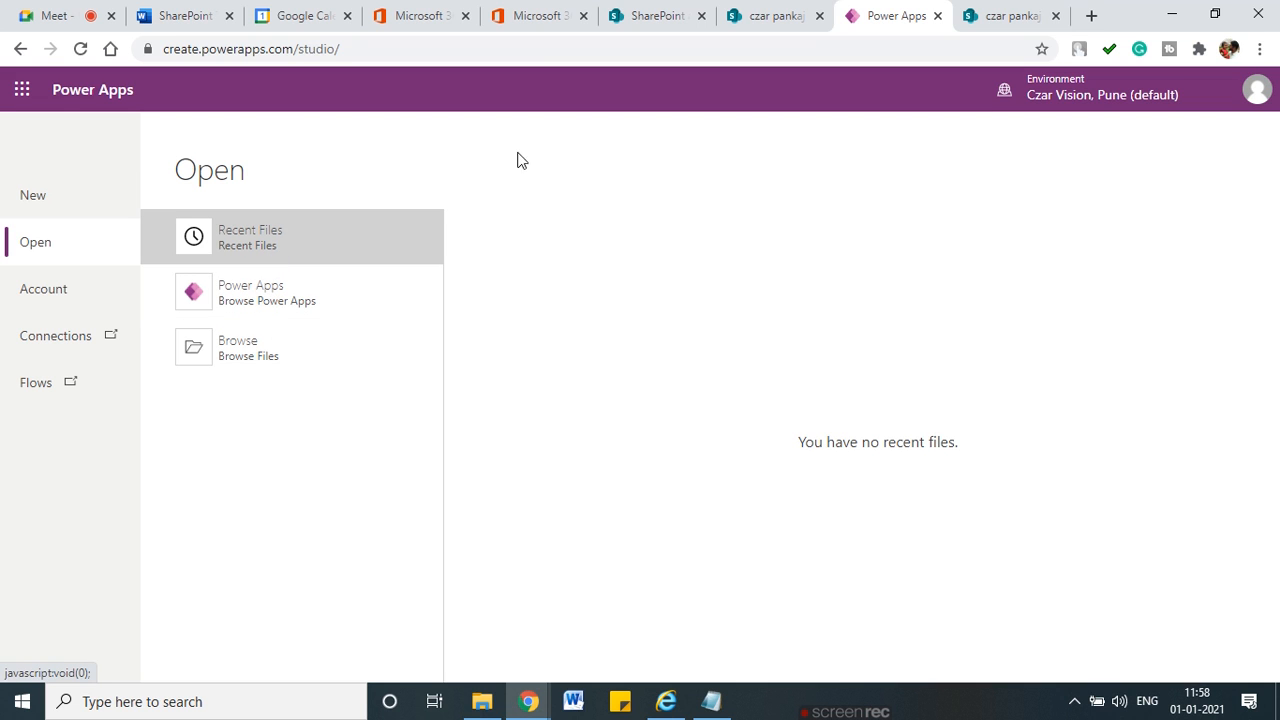
pyautogui.click(778, 17)
pyautogui.click(938, 16)
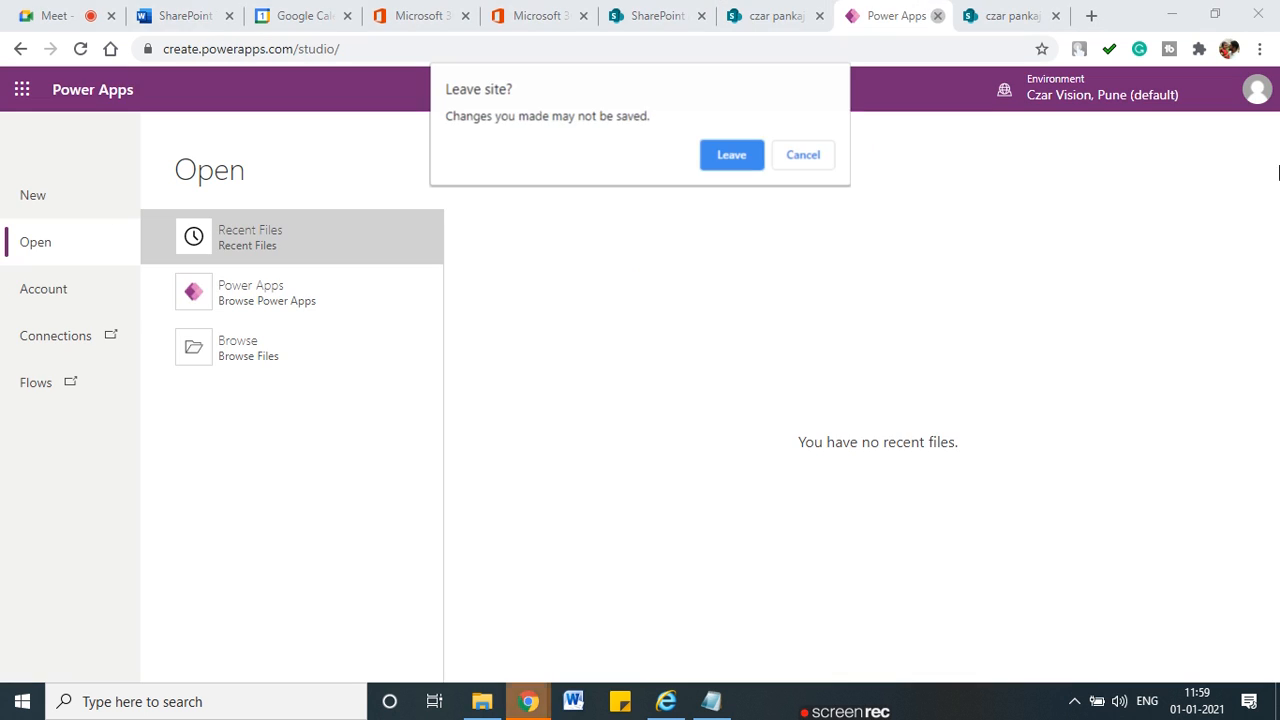
pyautogui.click(734, 155)
# Close the new item form in the Student Data list and open the list's form for customization in Power Apps
pyautogui.click(866, 10)
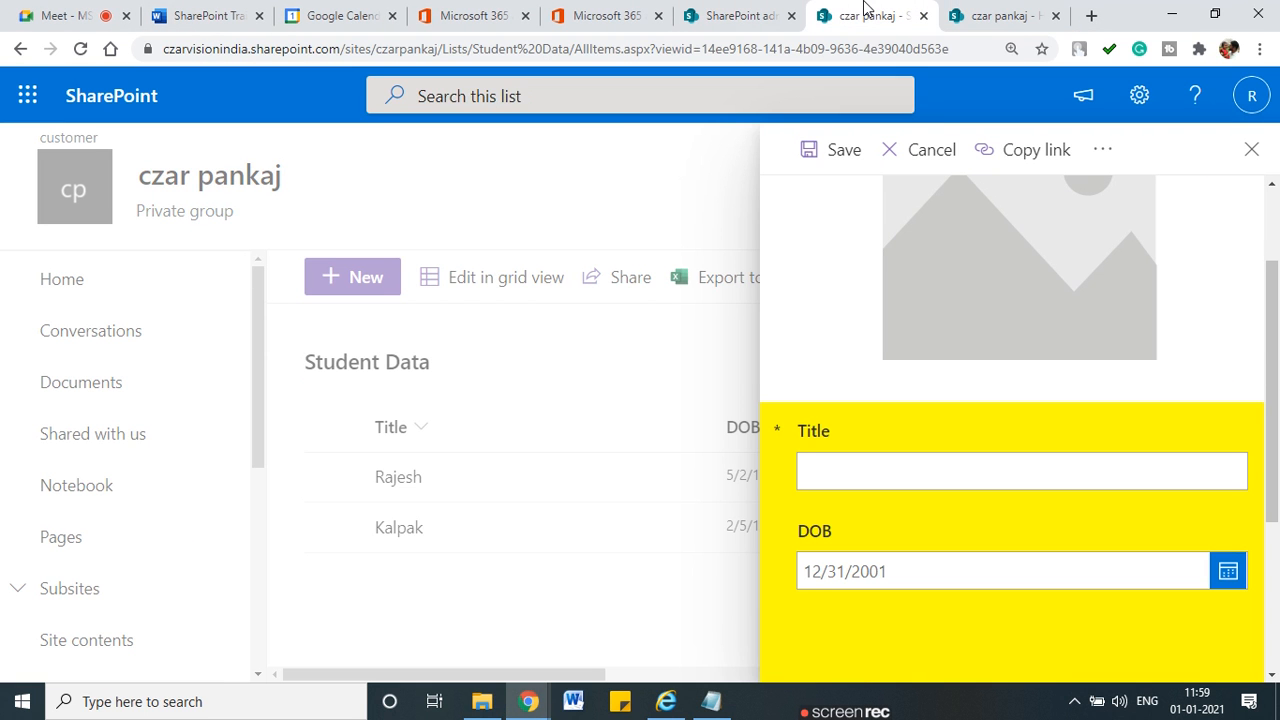
pyautogui.click(1251, 149)
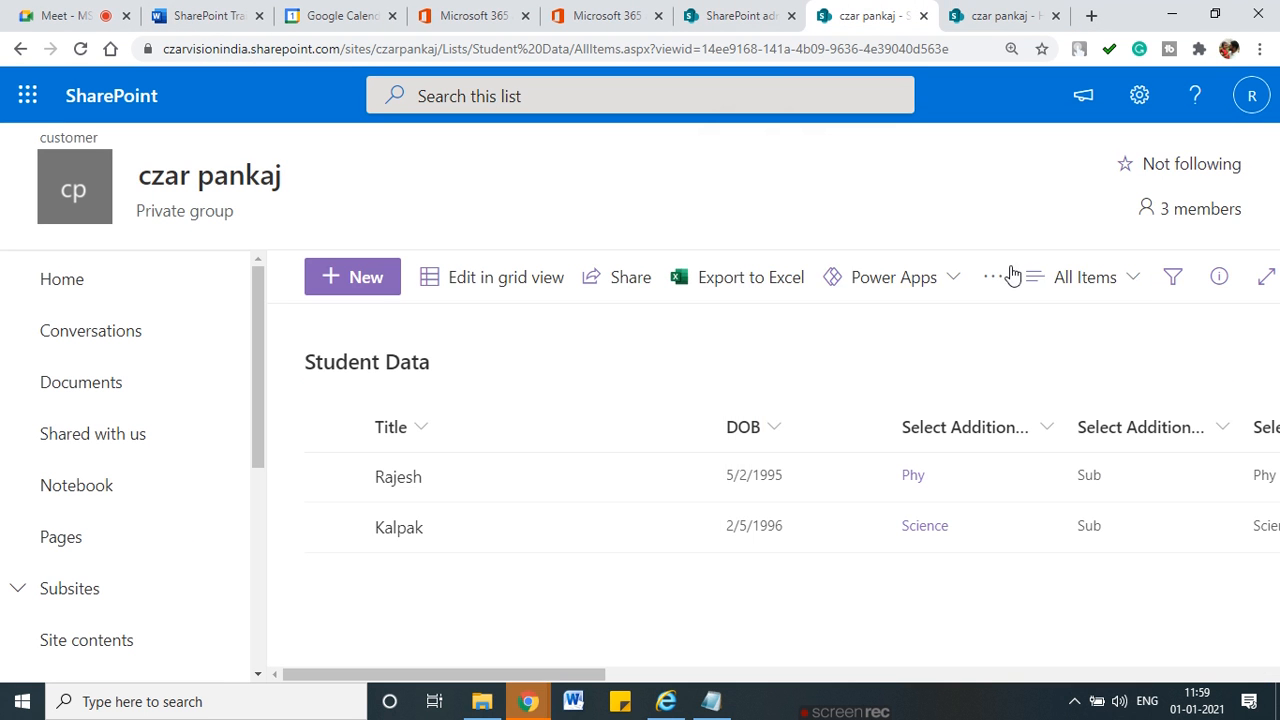
pyautogui.click(943, 278)
pyautogui.click(923, 404)
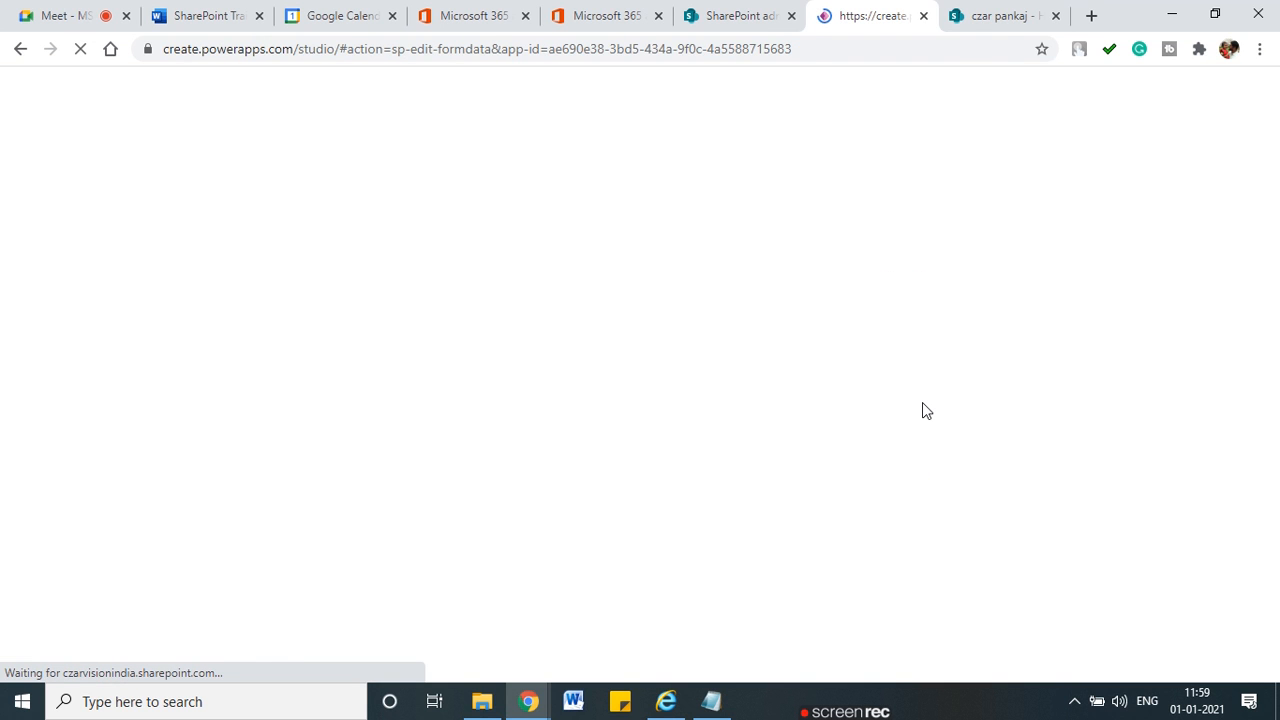
# Go to the SharePoint site's home page and cancel its navigation editing, discarding the edit of the Student Data link
pyautogui.click(748, 8)
pyautogui.click(860, 5)
pyautogui.click(984, 5)
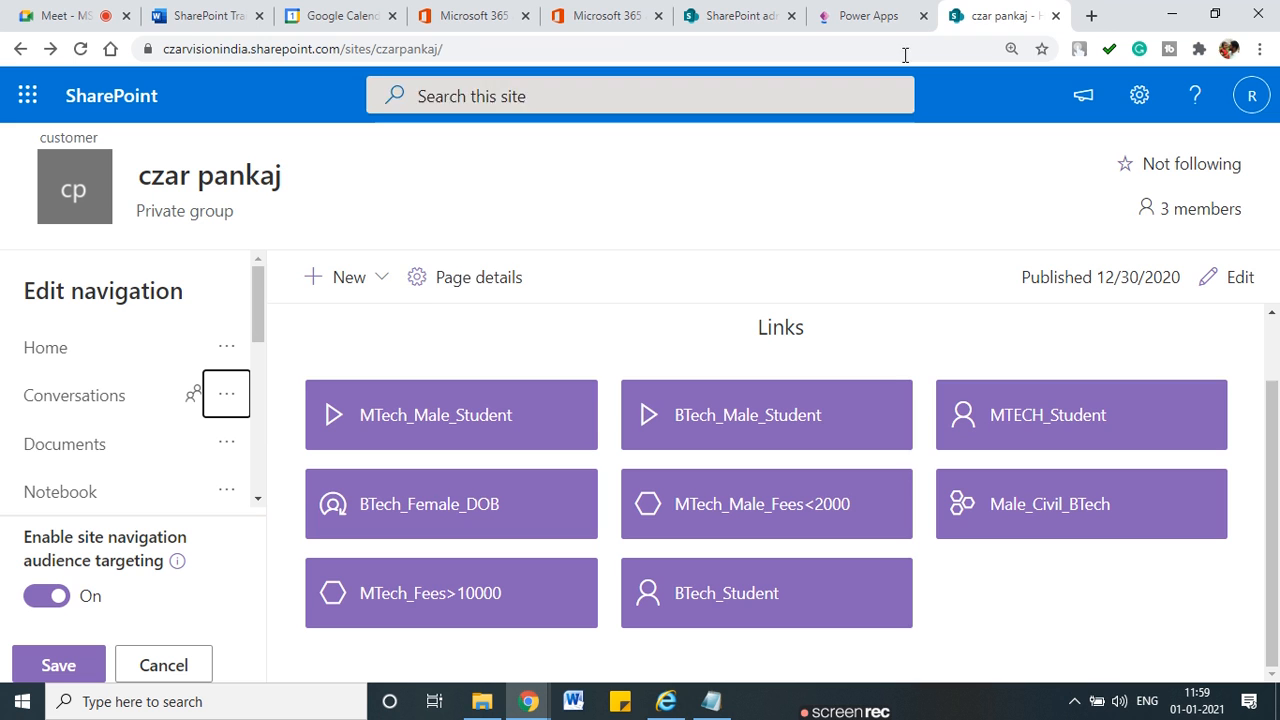
pyautogui.moveTo(256, 307); pyautogui.dragTo(256, 401)
pyautogui.click(80, 408)
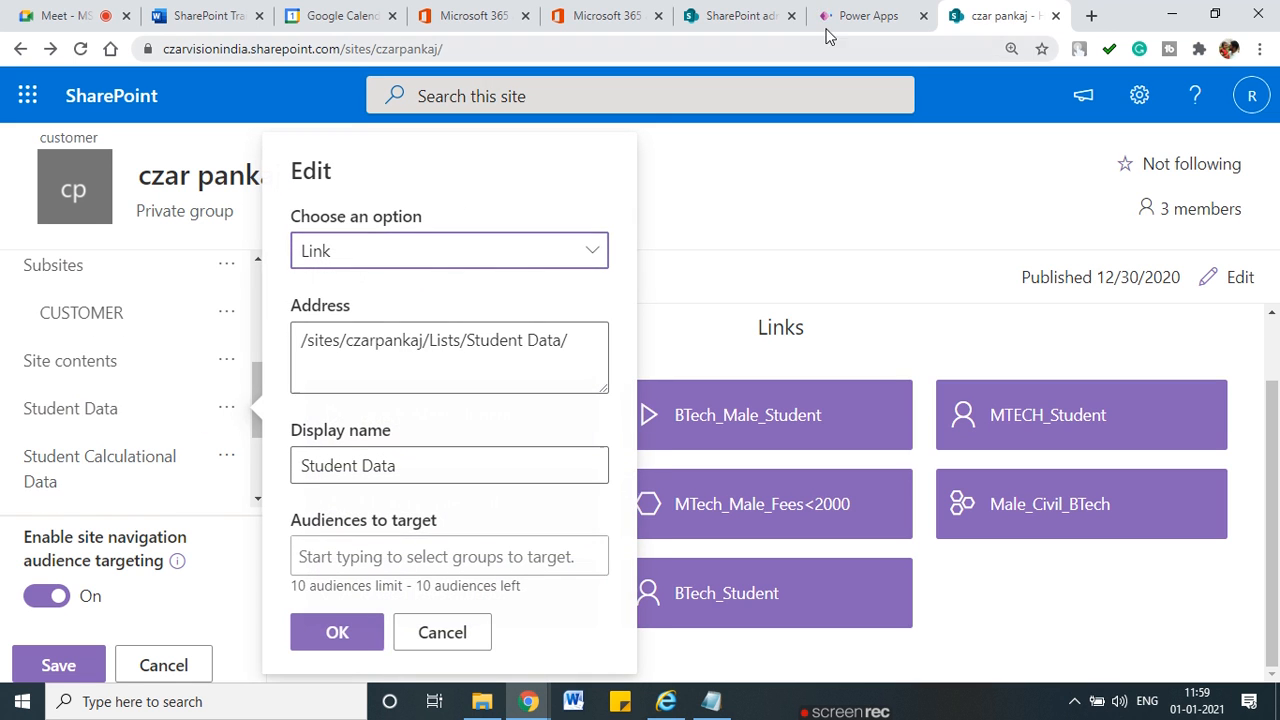
pyautogui.click(441, 645)
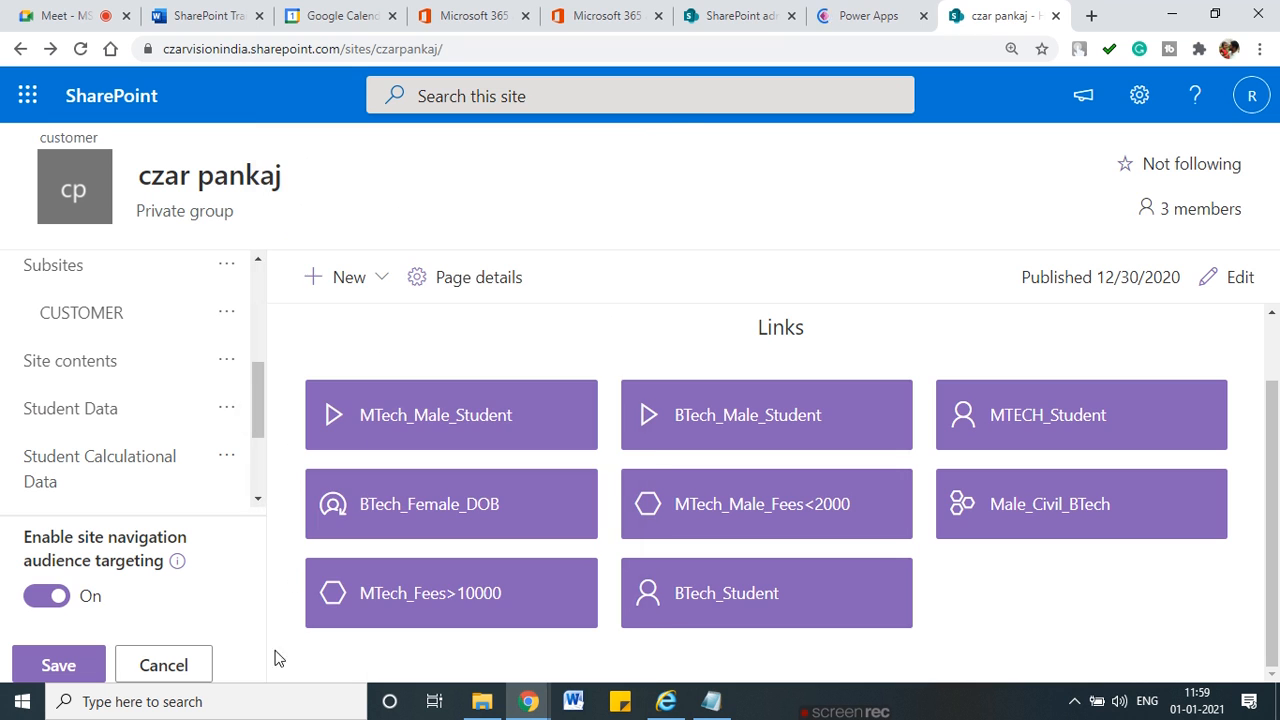
pyautogui.click(172, 664)
# Open the Student Data list from the site navigation and move its browser tab ahead of the Power Apps tab
pyautogui.scroll(-2, 95, 560)
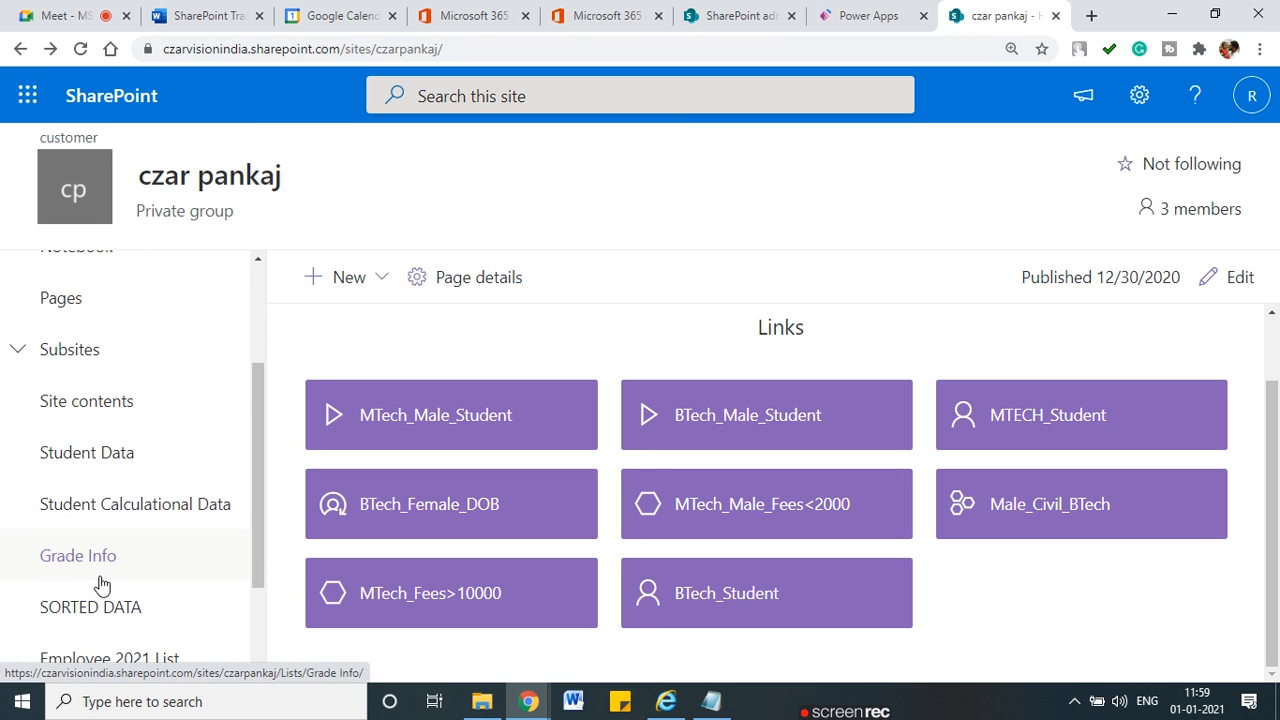
pyautogui.click(104, 464)
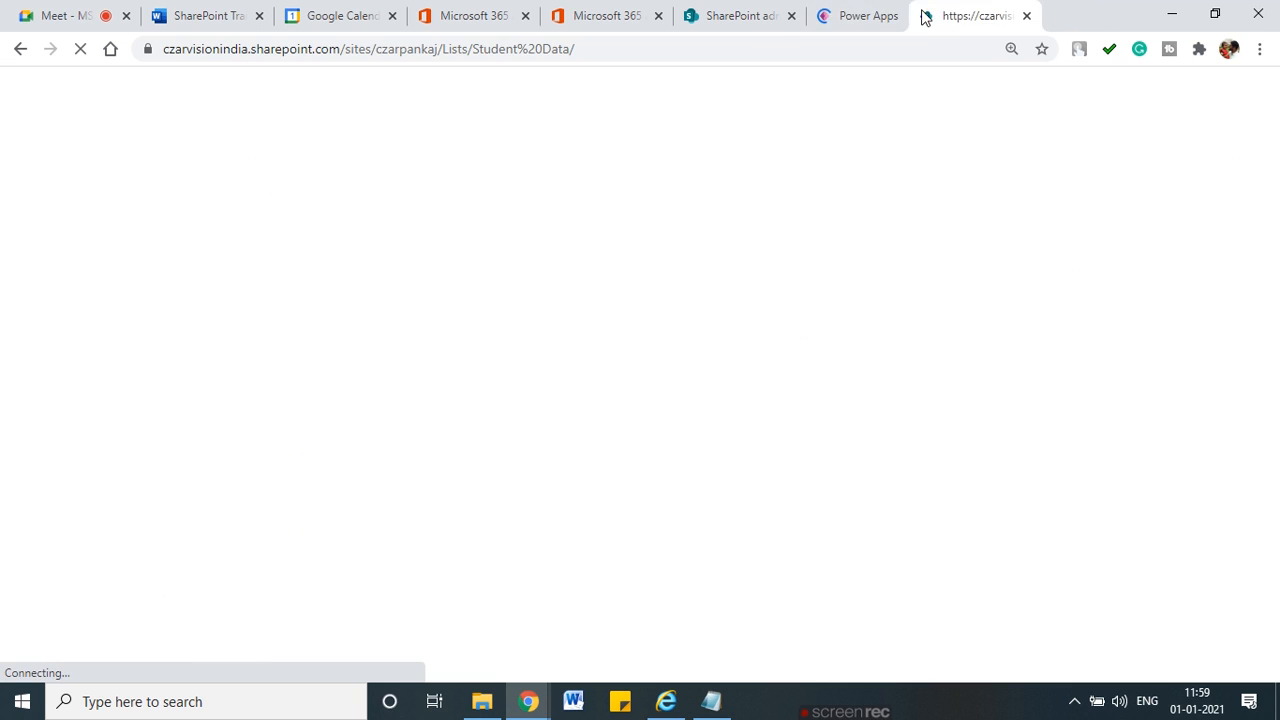
pyautogui.moveTo(925, 18); pyautogui.dragTo(820, 15)
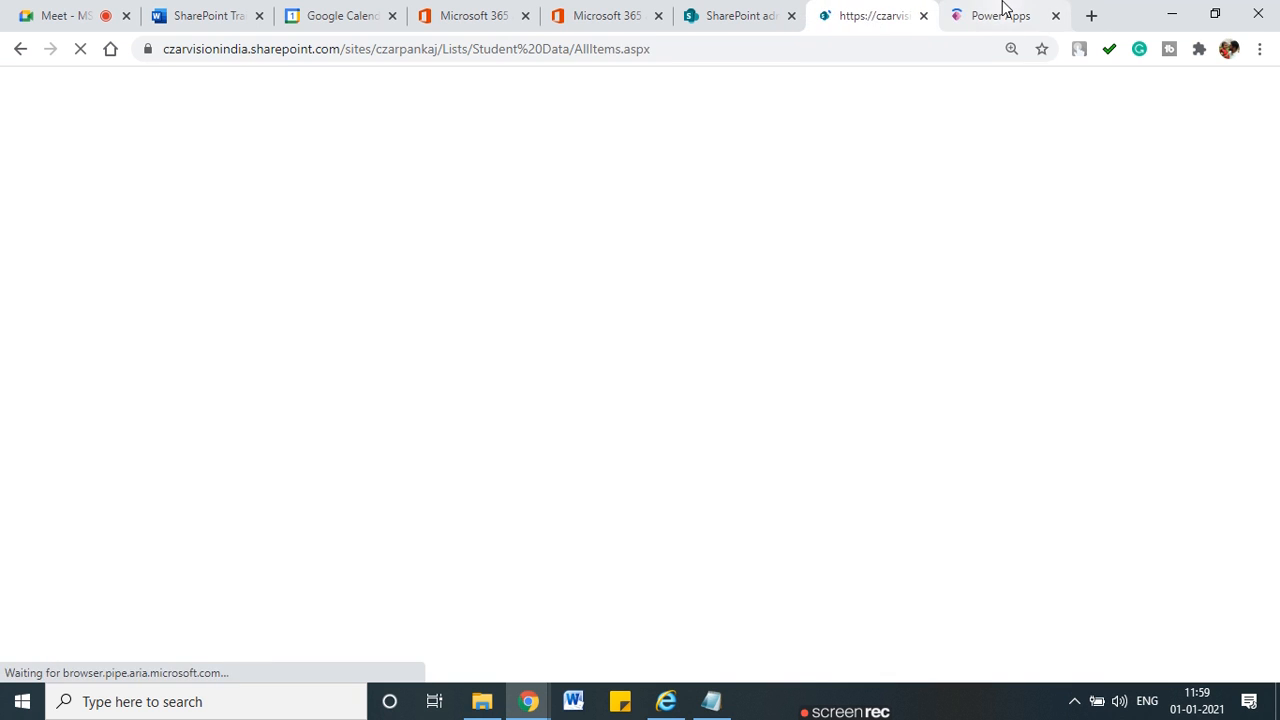
pyautogui.click(1003, 13)
pyautogui.click(848, 13)
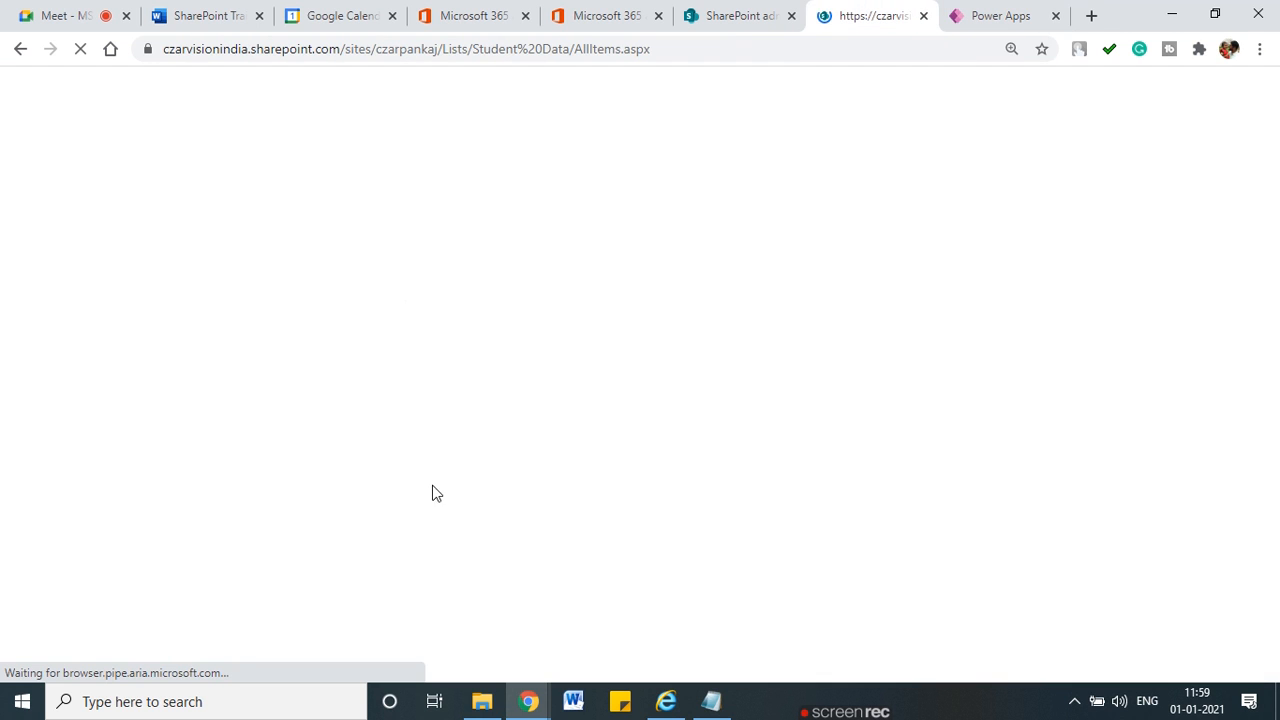
# Return to Power Apps Studio, skip the welcome dialog and add the Date of joining field to SharePointForm1
pyautogui.click(1003, 12)
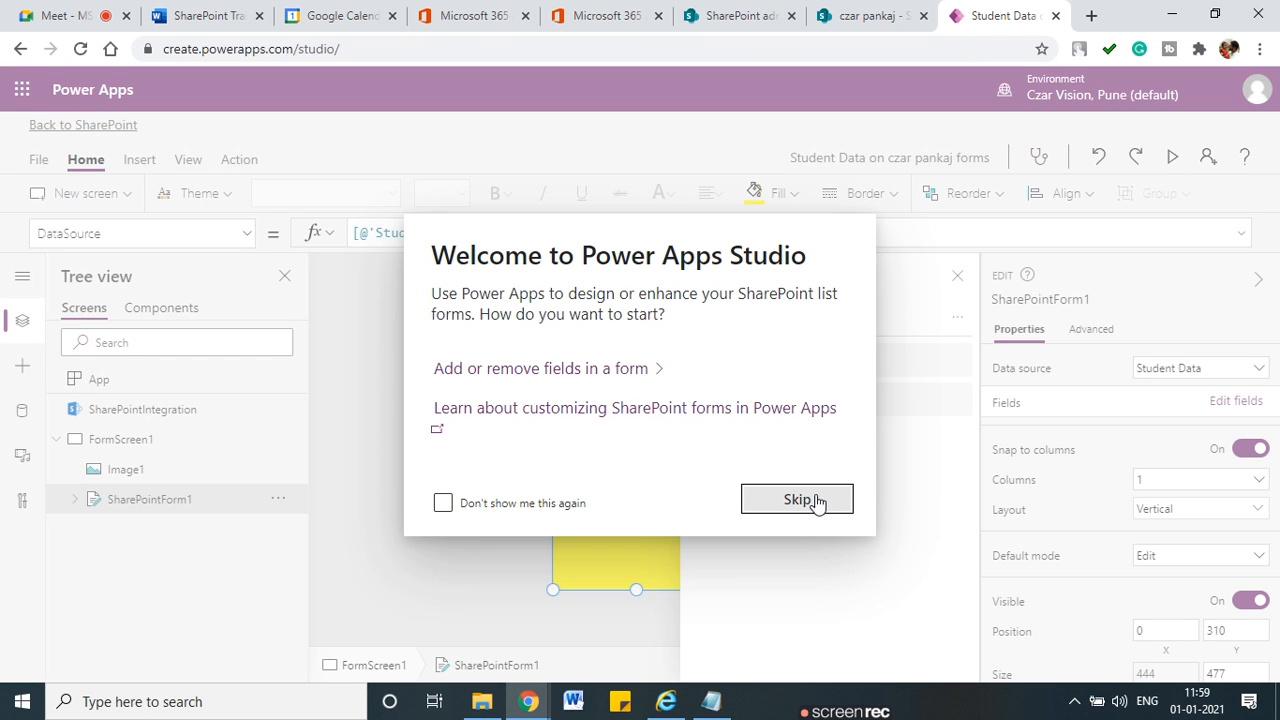
pyautogui.click(797, 499)
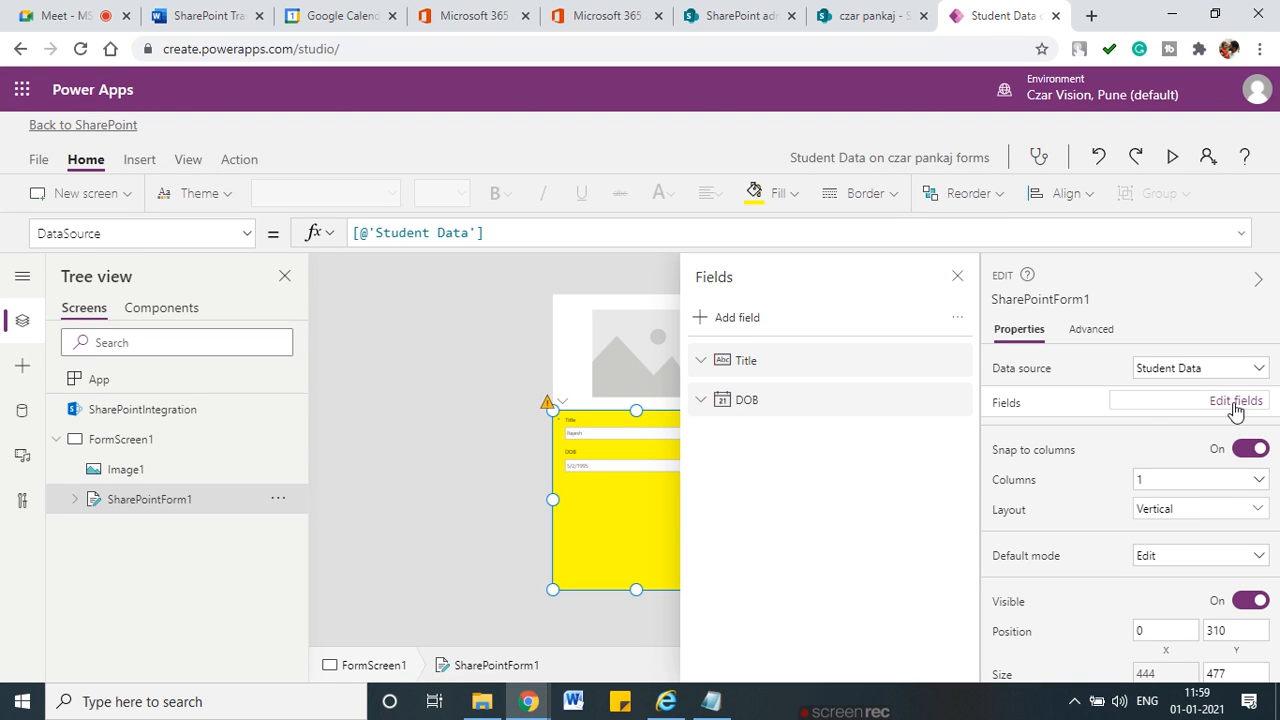
pyautogui.click(724, 319)
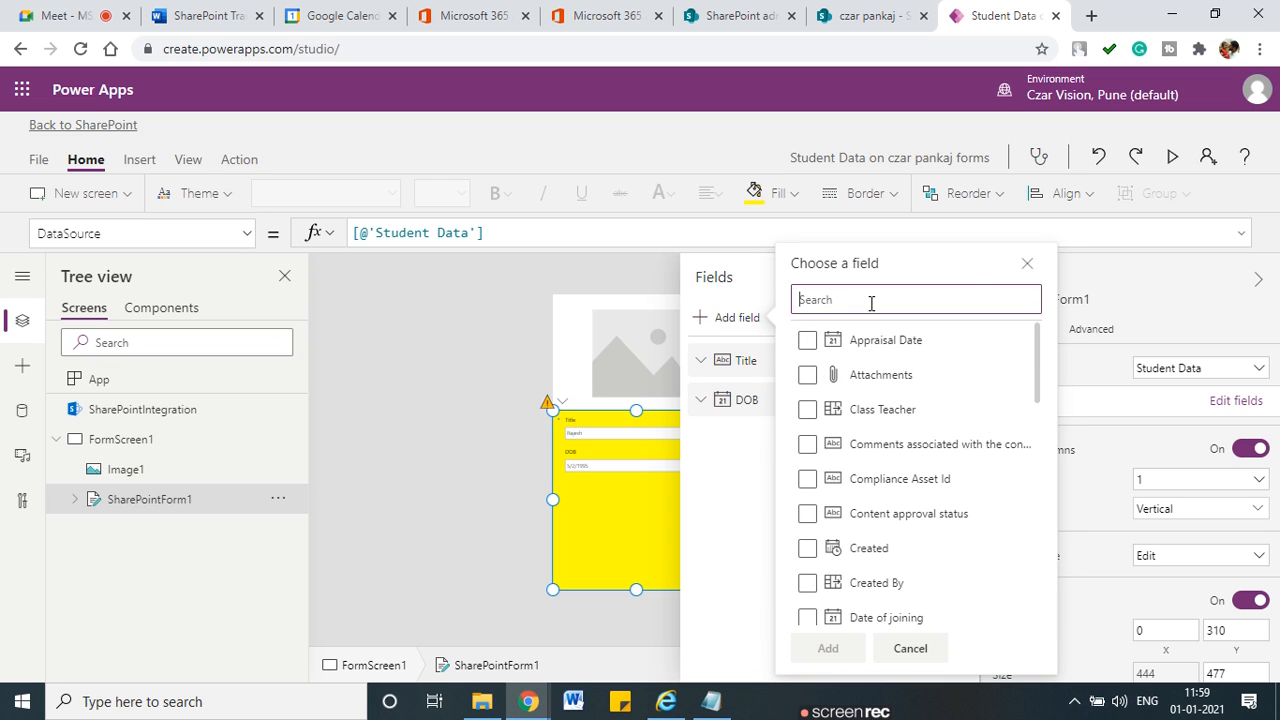
pyautogui.write('j')
pyautogui.press('BackSpace')
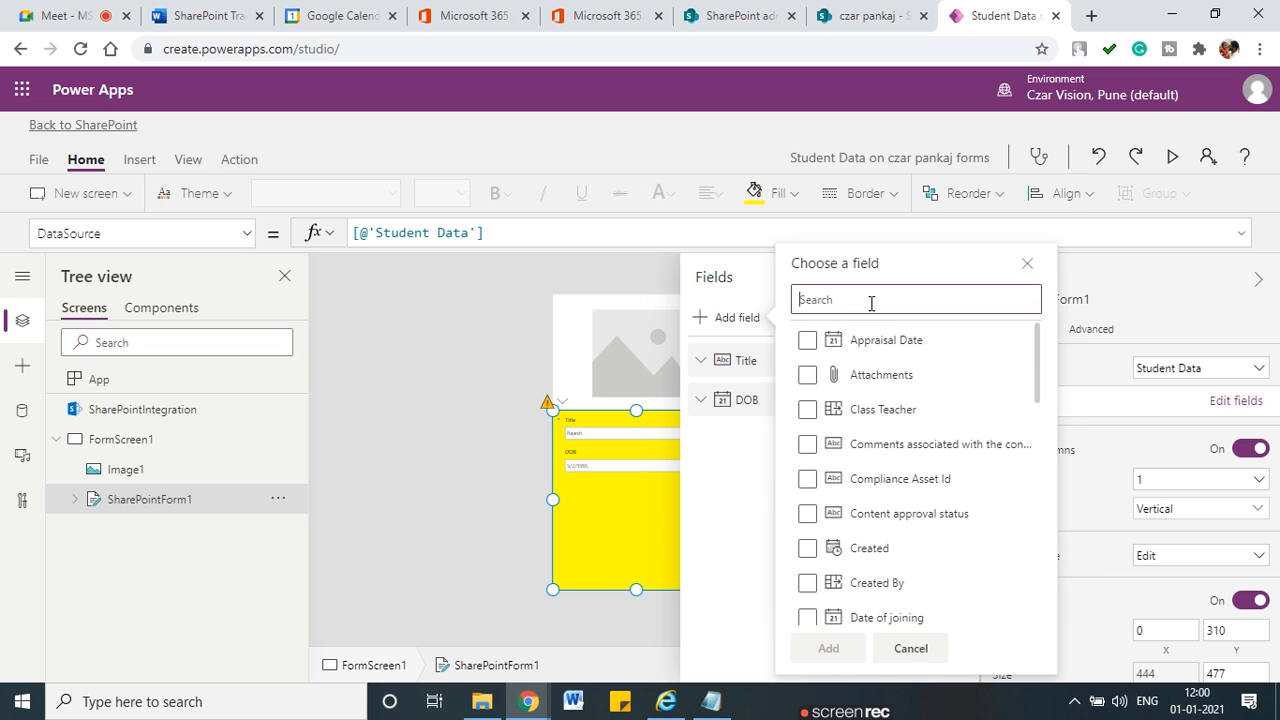
pyautogui.write('dat')
pyautogui.click(808, 431)
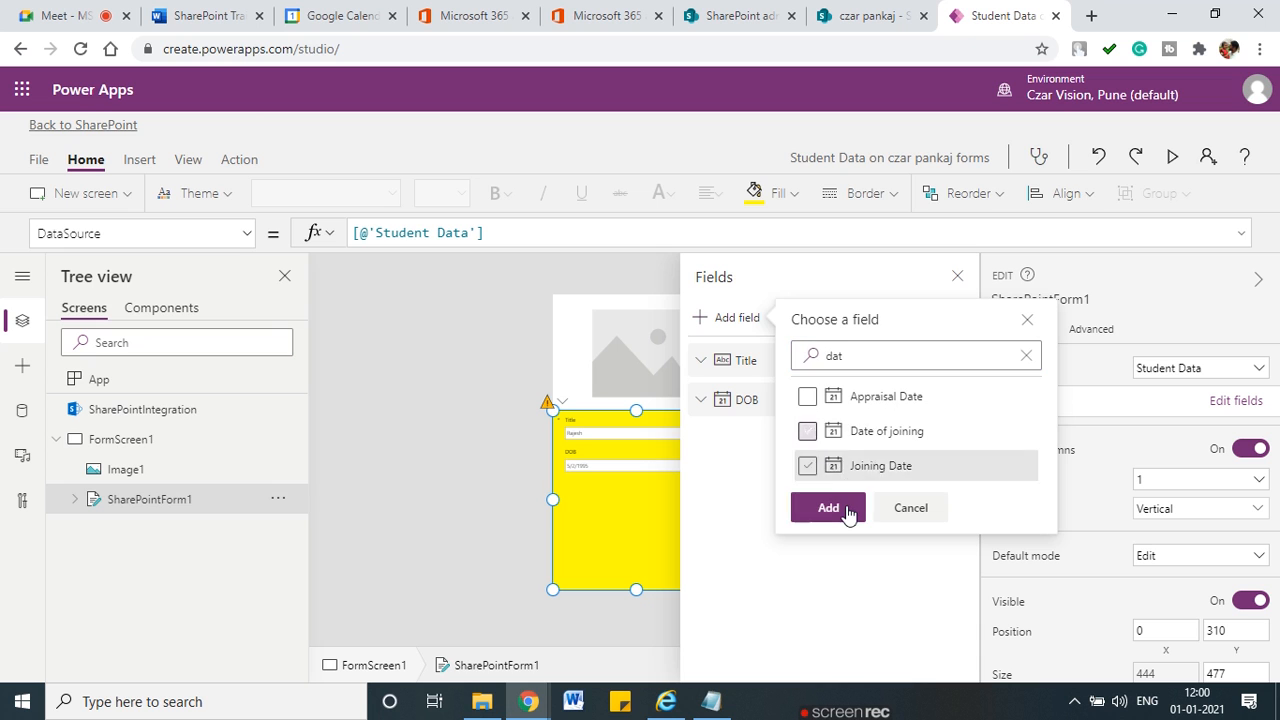
pyautogui.click(846, 509)
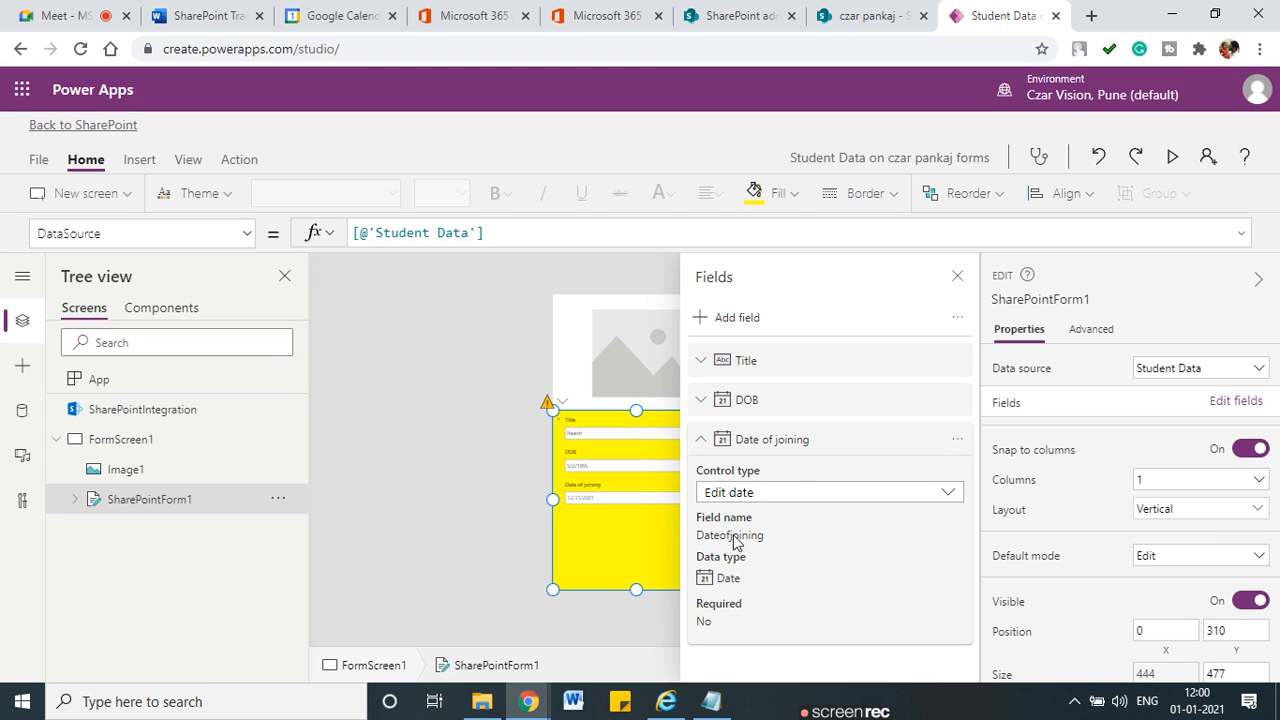
# Review the control types offered for Date of joining without changing them, and close the form's field list
pyautogui.click(801, 496)
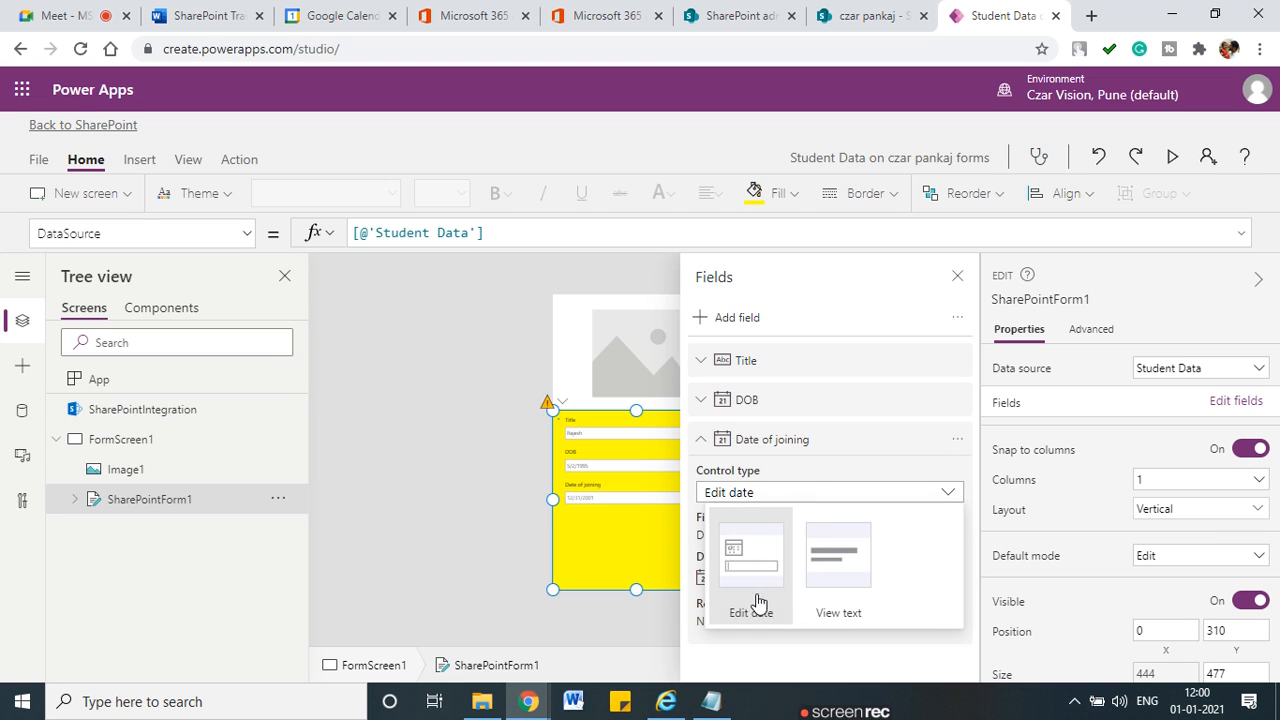
pyautogui.click(792, 660)
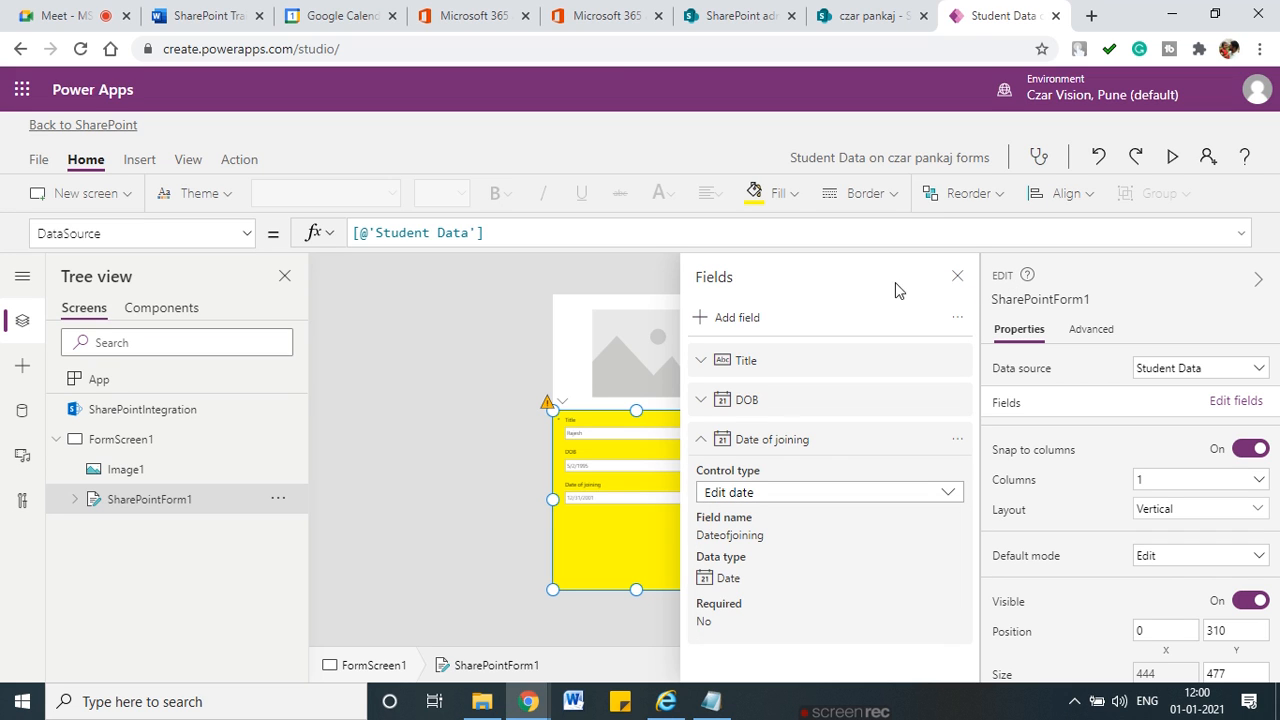
pyautogui.click(957, 277)
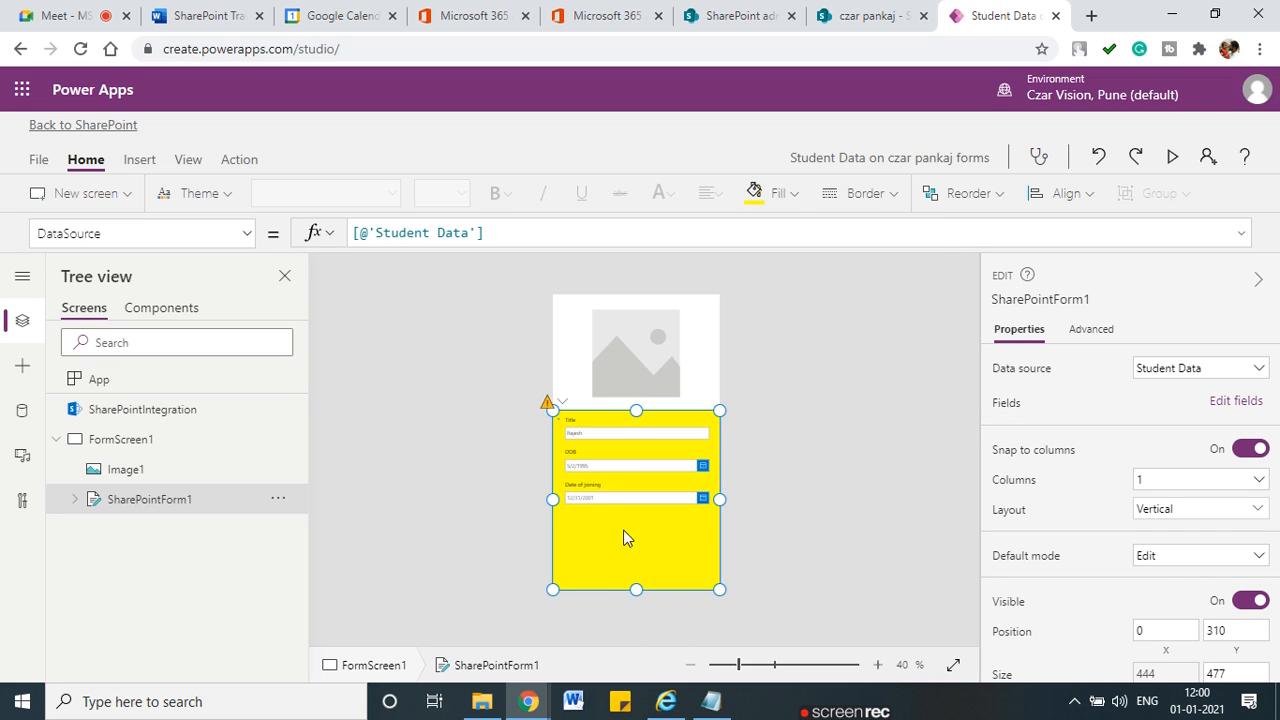
# Save the Student Data form and publish it to SharePoint
pyautogui.click(38, 161)
pyautogui.click(240, 440)
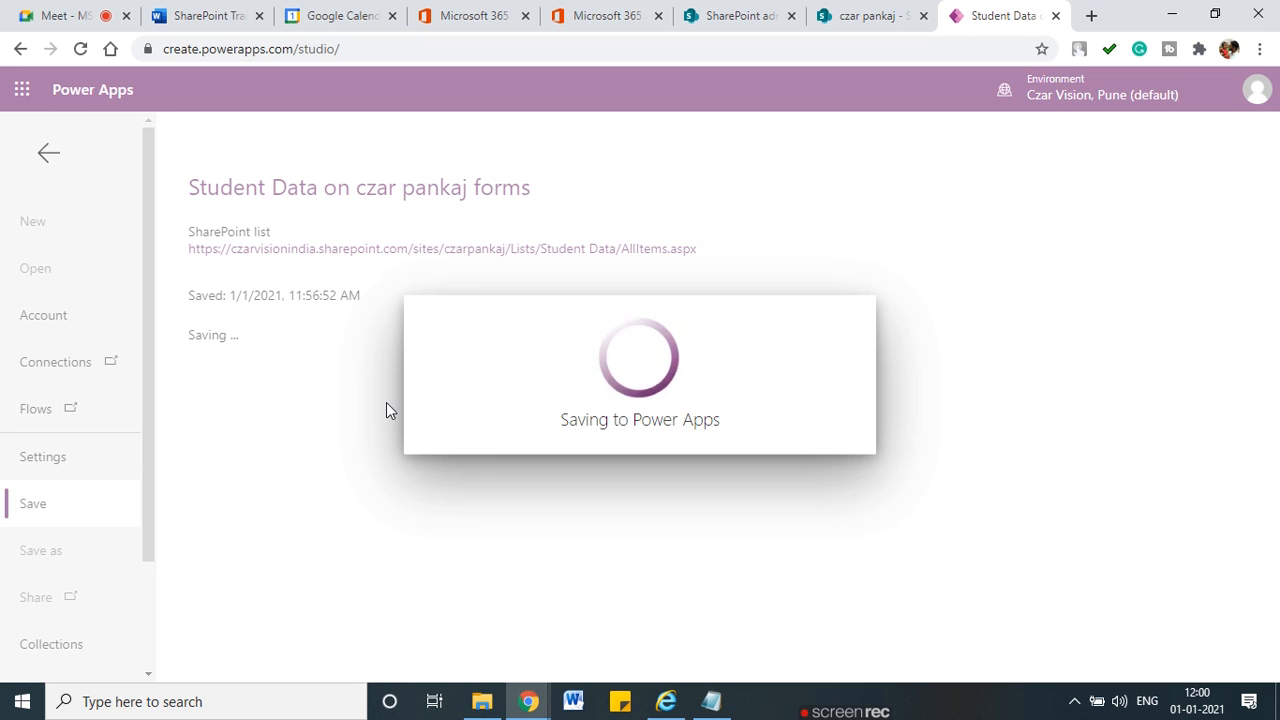
pyautogui.click(267, 418)
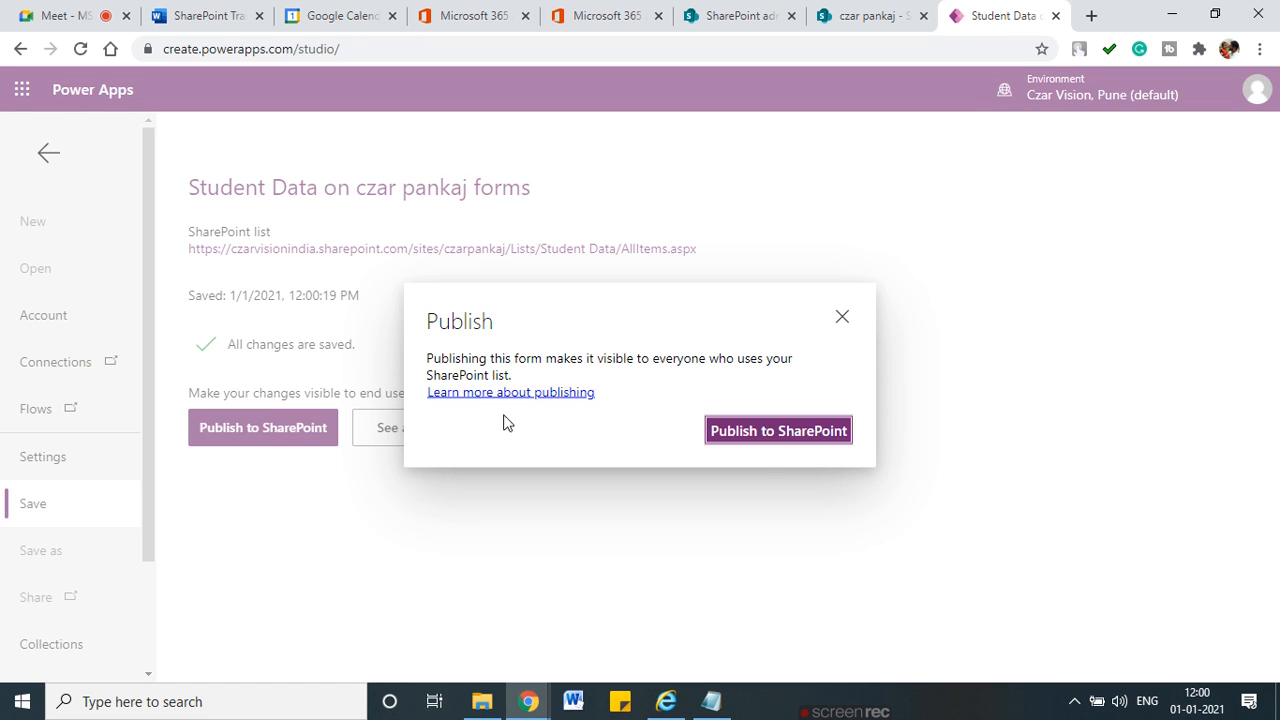
pyautogui.click(767, 434)
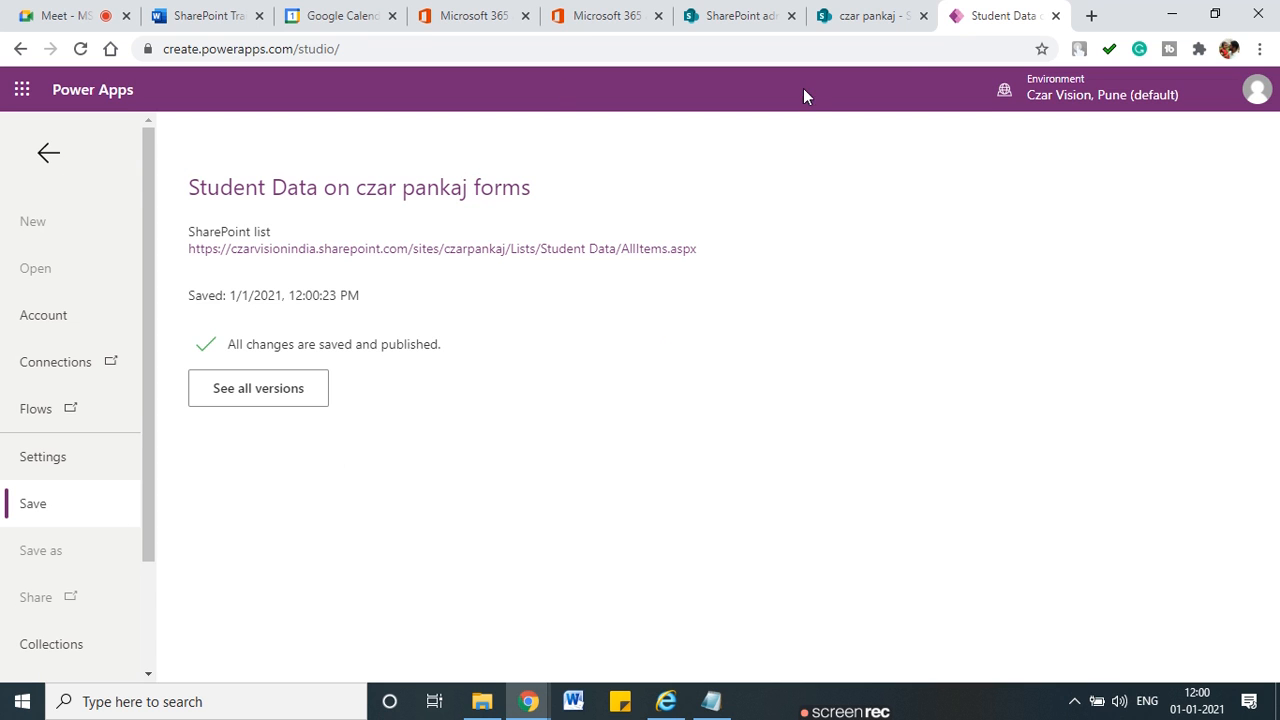
# Reload the Student Data list in SharePoint, check the fields of its new item form and close the form
pyautogui.click(843, 14)
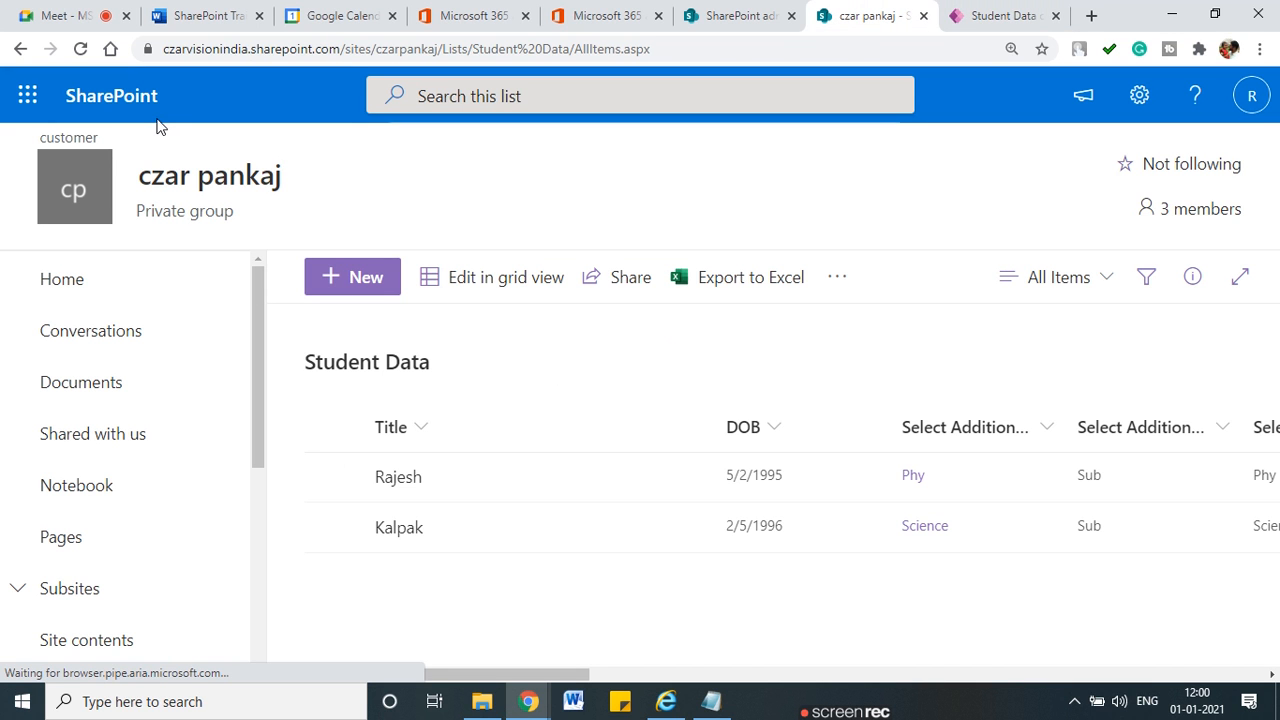
pyautogui.click(81, 49)
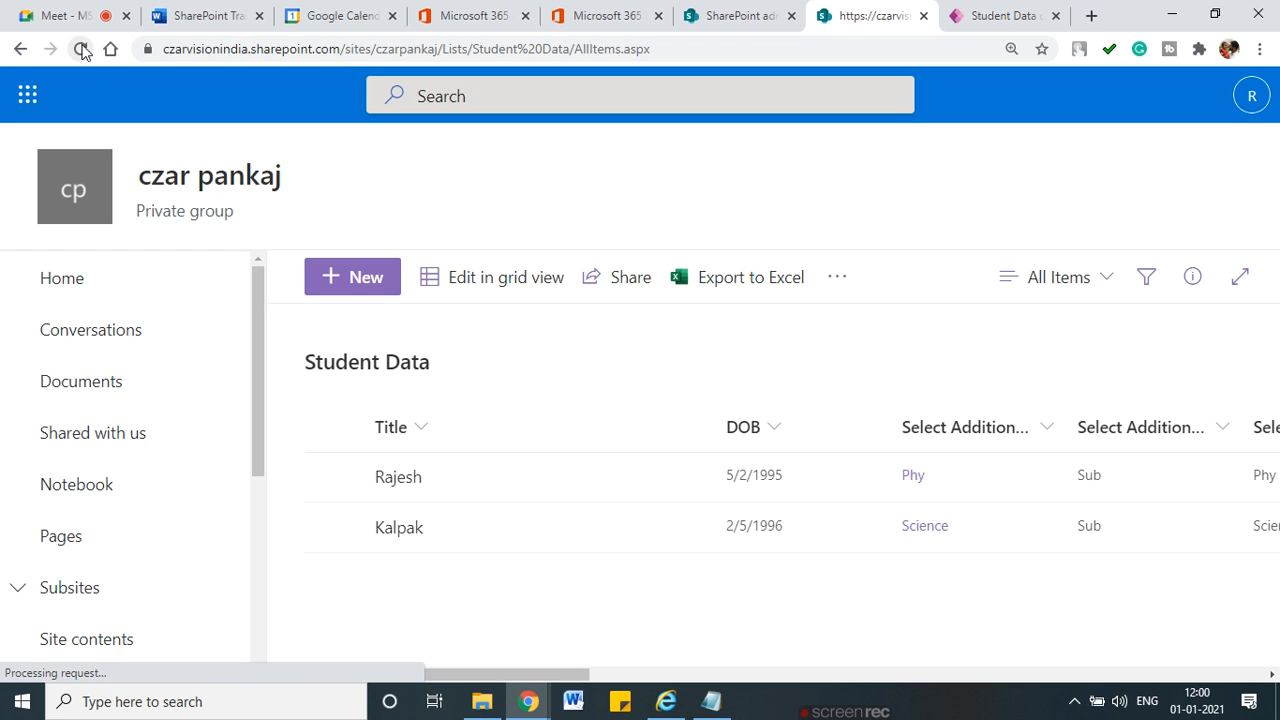
pyautogui.click(386, 278)
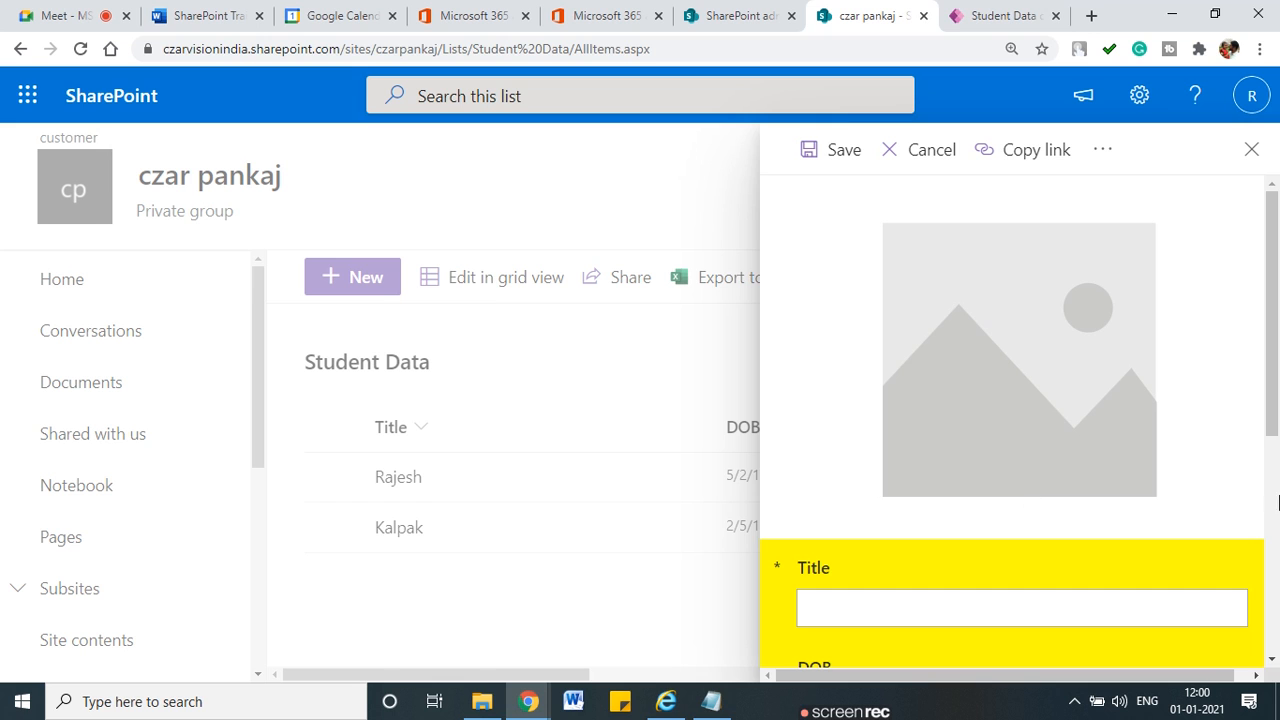
pyautogui.scroll(-4, 1235, 432)
pyautogui.scroll(3, 1235, 432)
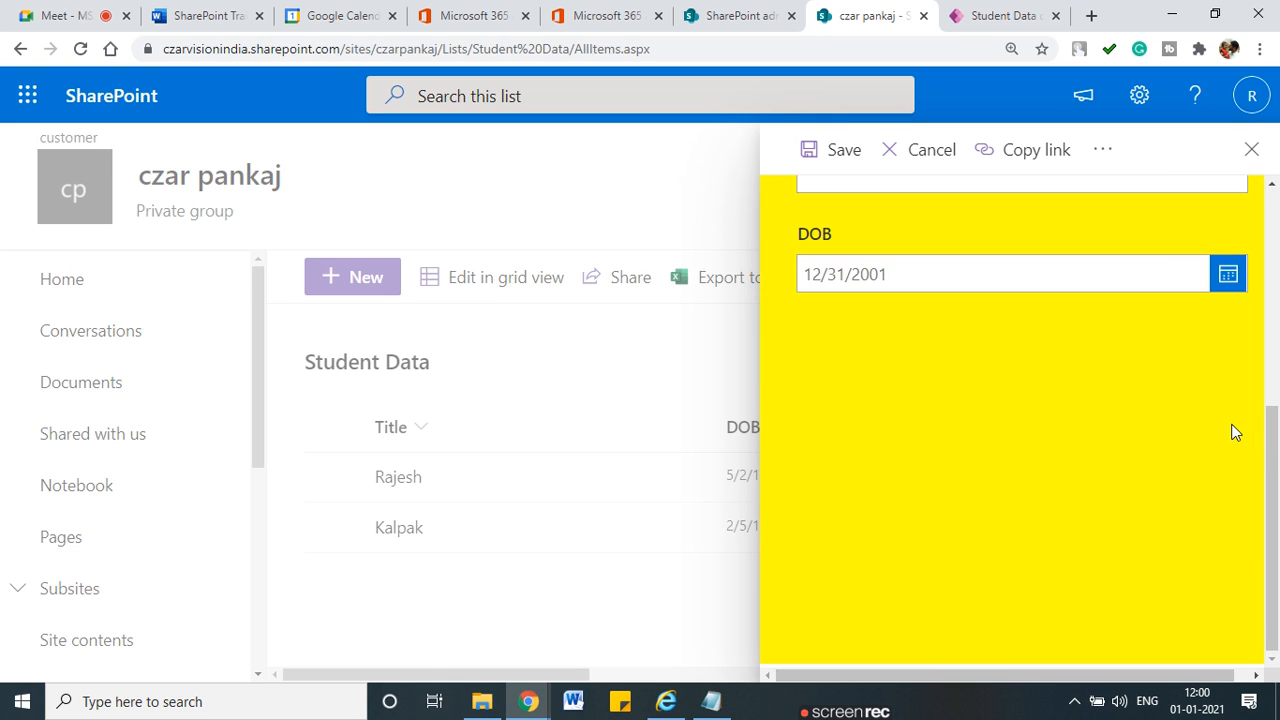
pyautogui.scroll(2, 1235, 432)
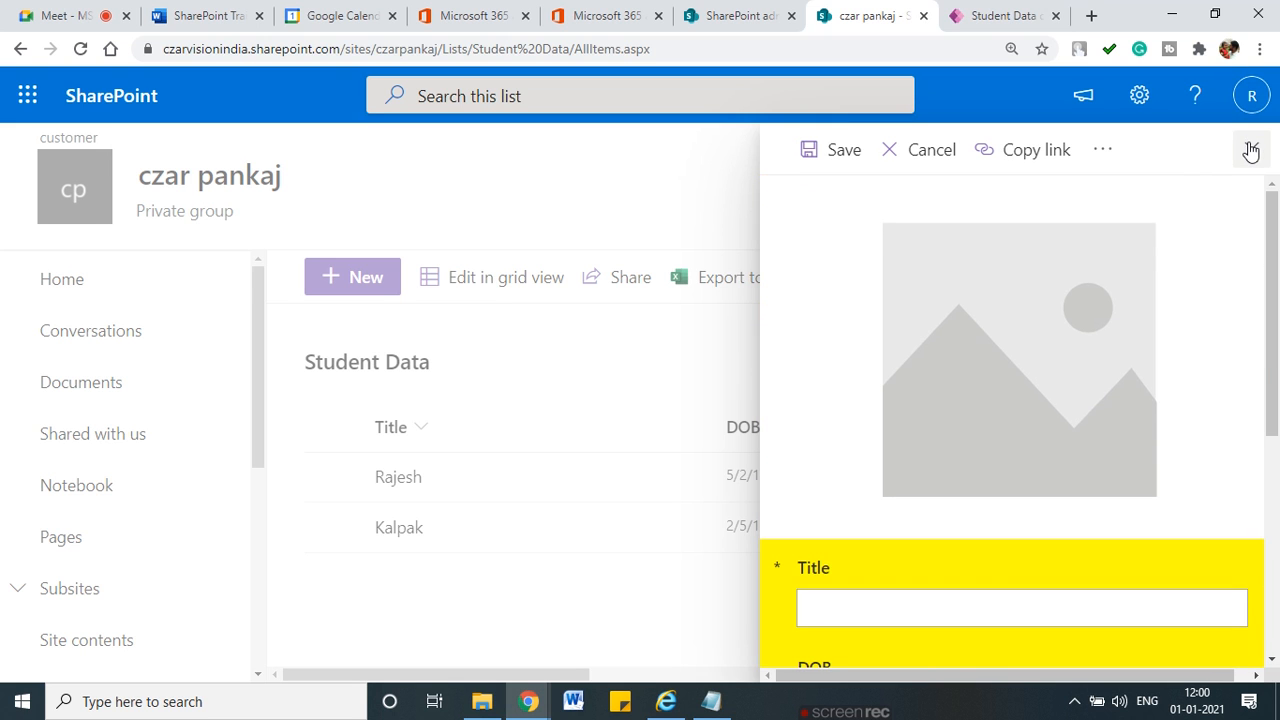
pyautogui.click(1251, 149)
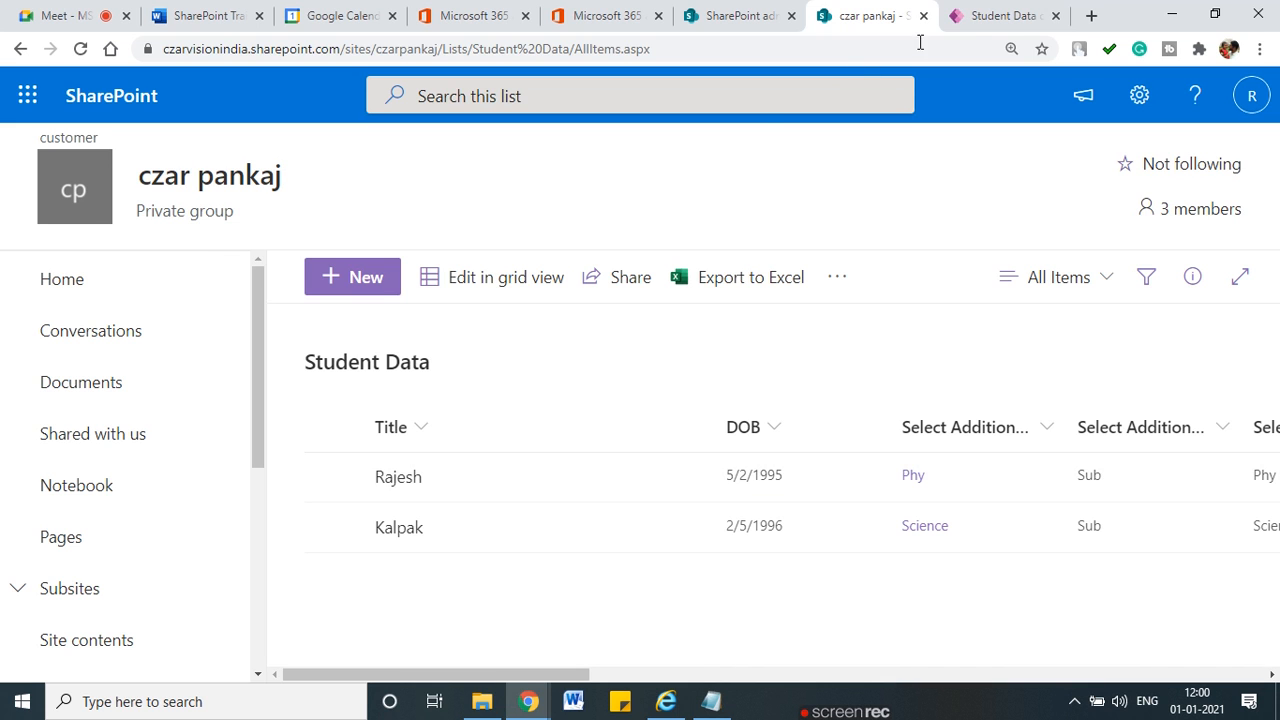
# Switch to Power Apps Studio, return to the form editor and expand SharePointForm1 to inspect its data cards
pyautogui.click(1000, 15)
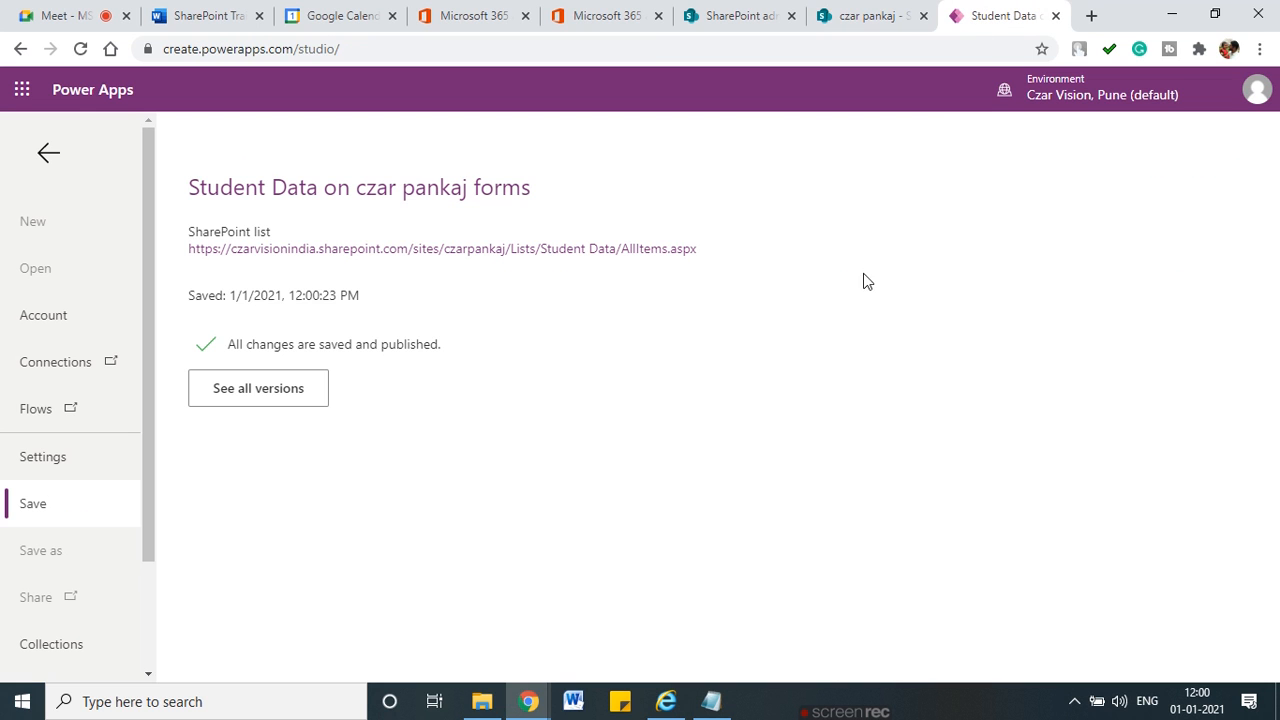
pyautogui.click(52, 160)
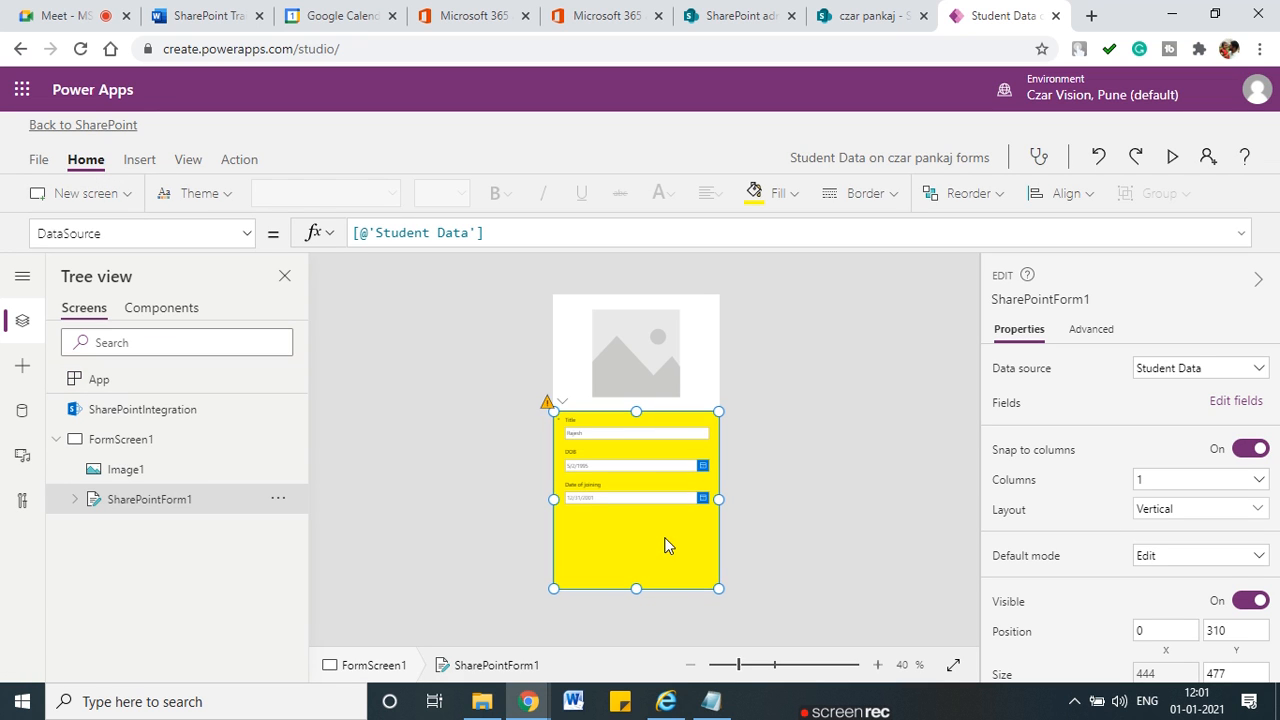
pyautogui.click(74, 499)
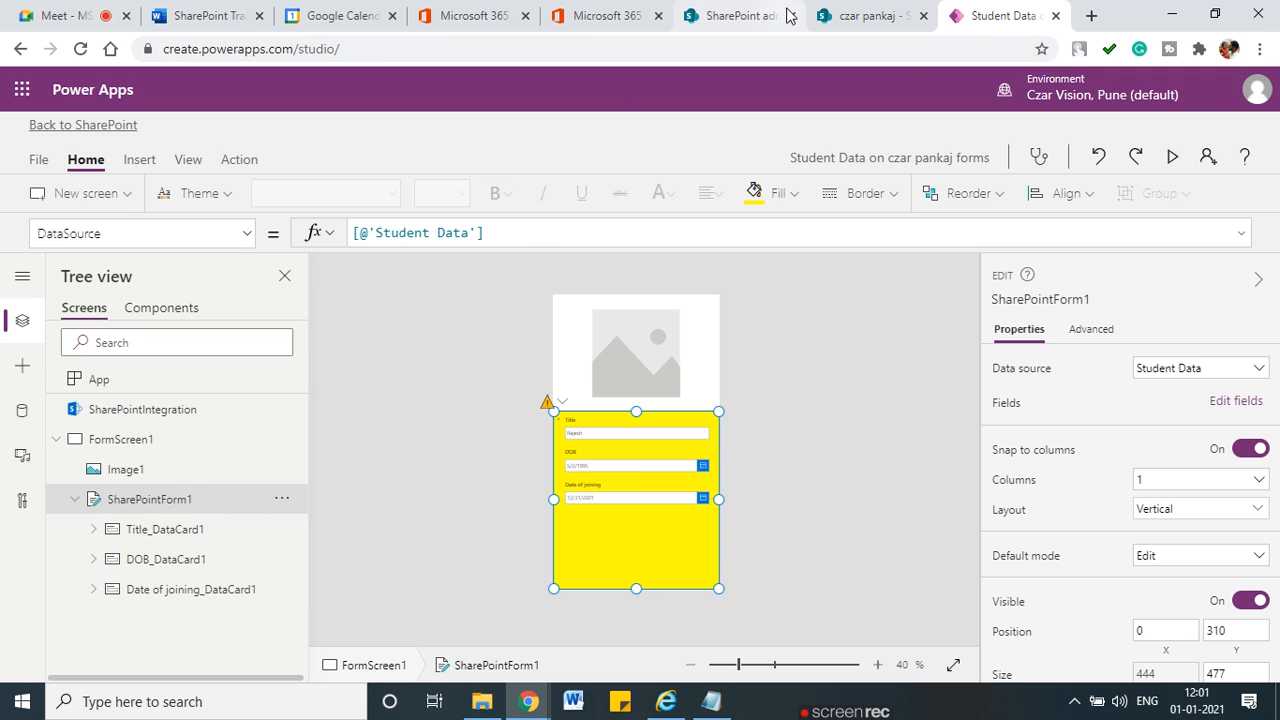
# Open the first Student Data item for editing in SharePoint, check its form fields and reload the page
pyautogui.click(860, 15)
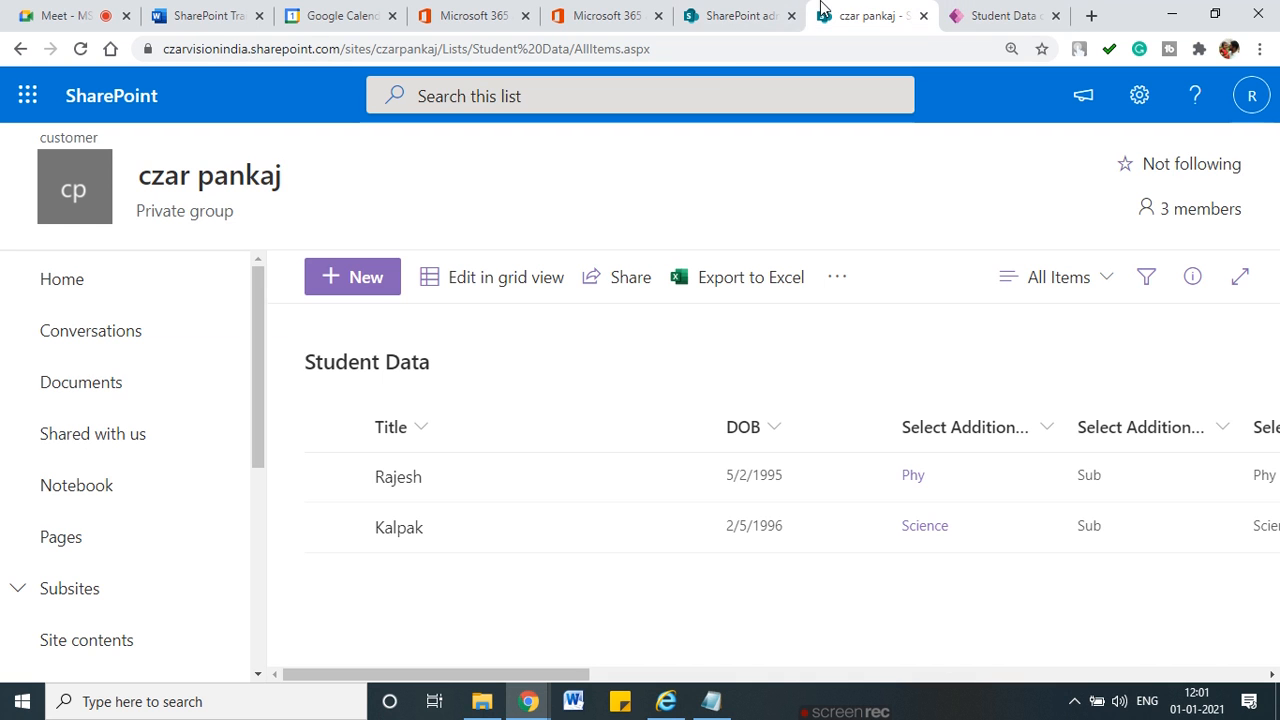
pyautogui.click(331, 468)
pyautogui.click(333, 283)
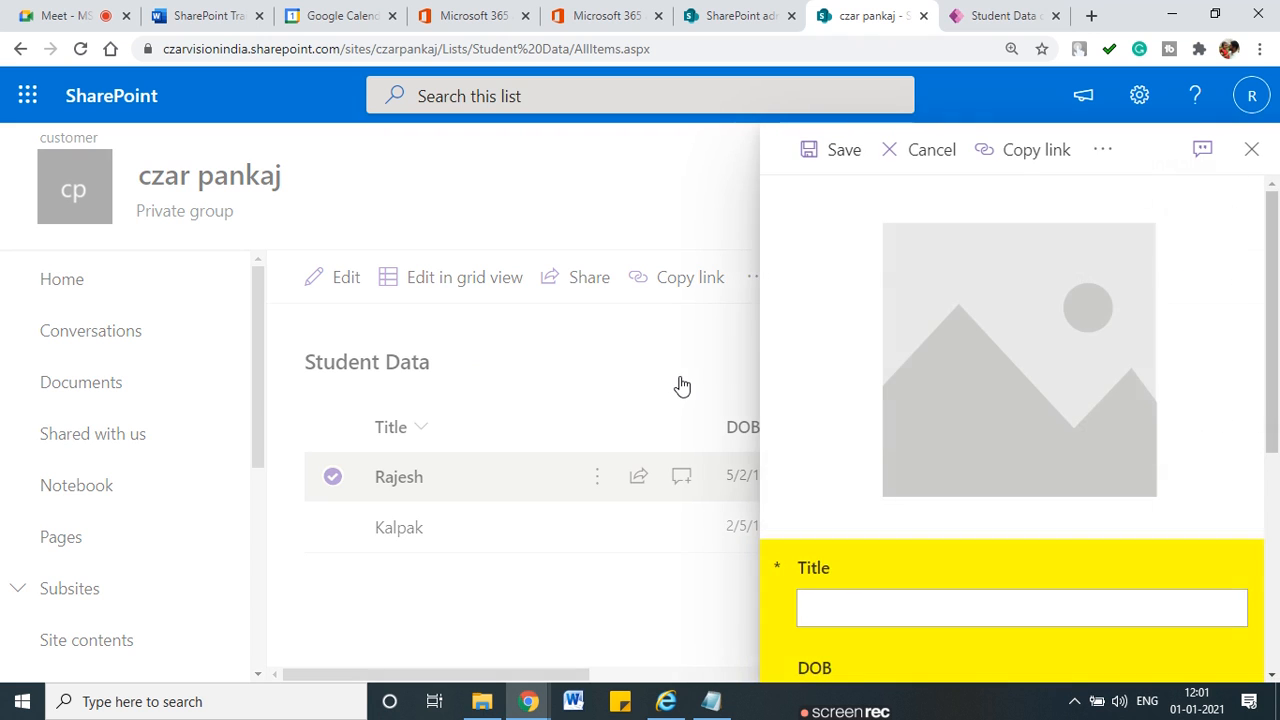
pyautogui.scroll(-4, 1141, 419)
pyautogui.scroll(2, 1046, 469)
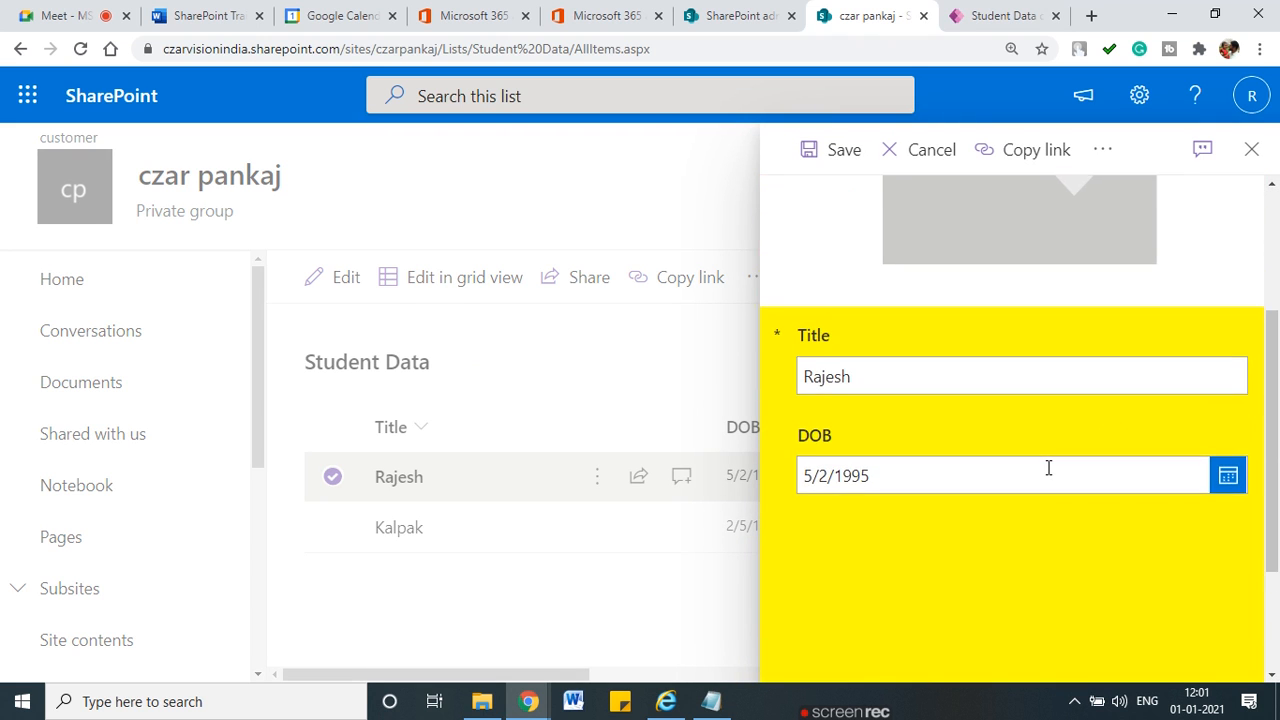
pyautogui.scroll(3, 1048, 468)
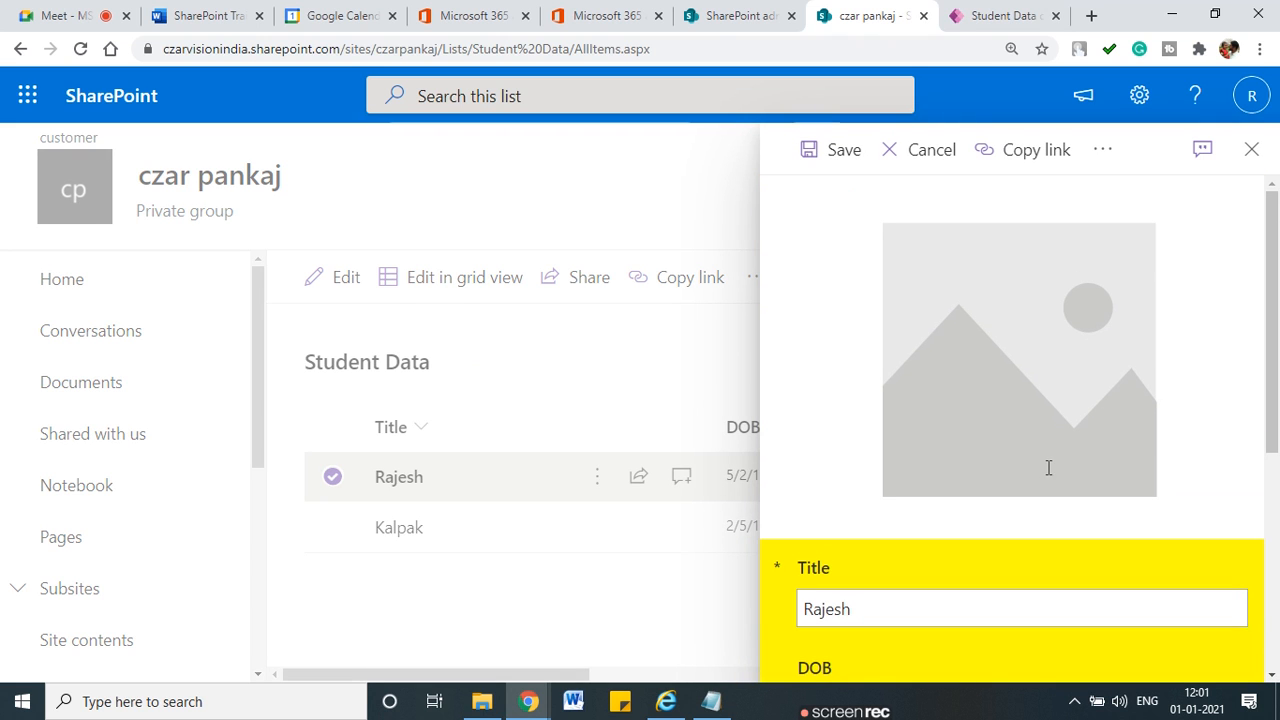
pyautogui.click(80, 48)
# Switch to Power Apps Studio and check the form's save and publish status
pyautogui.click(990, 15)
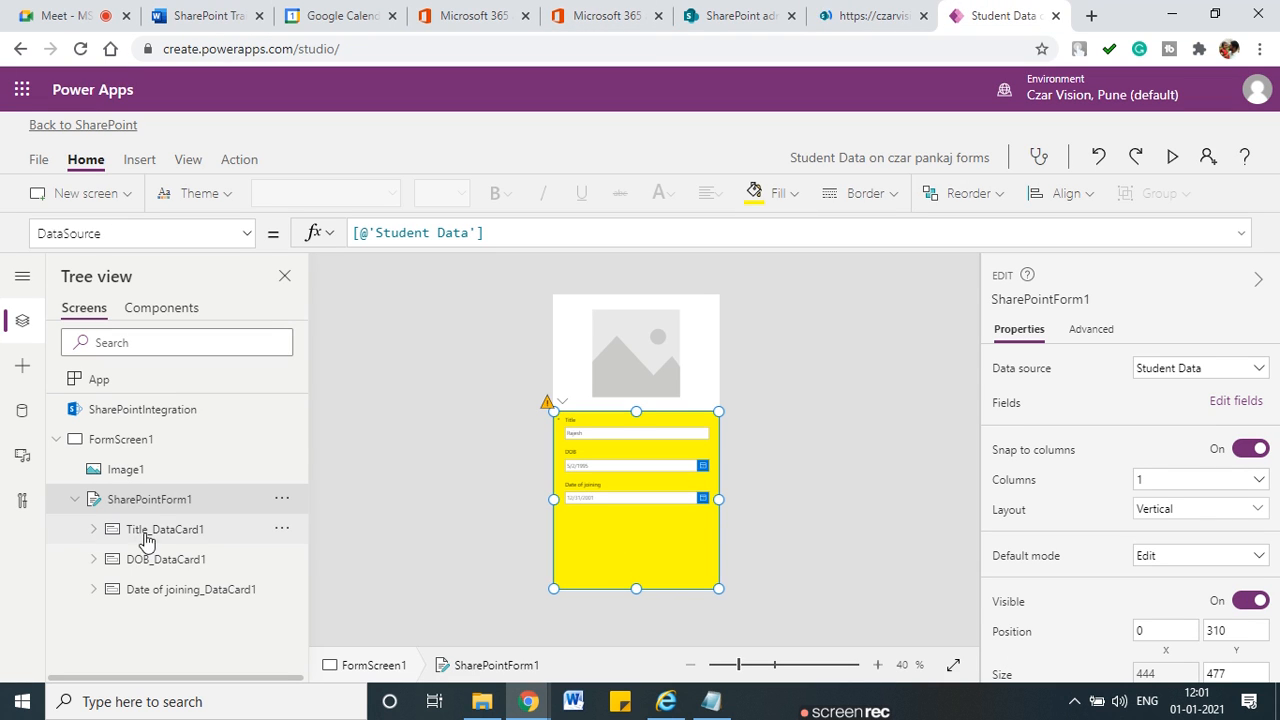
pyautogui.click(38, 159)
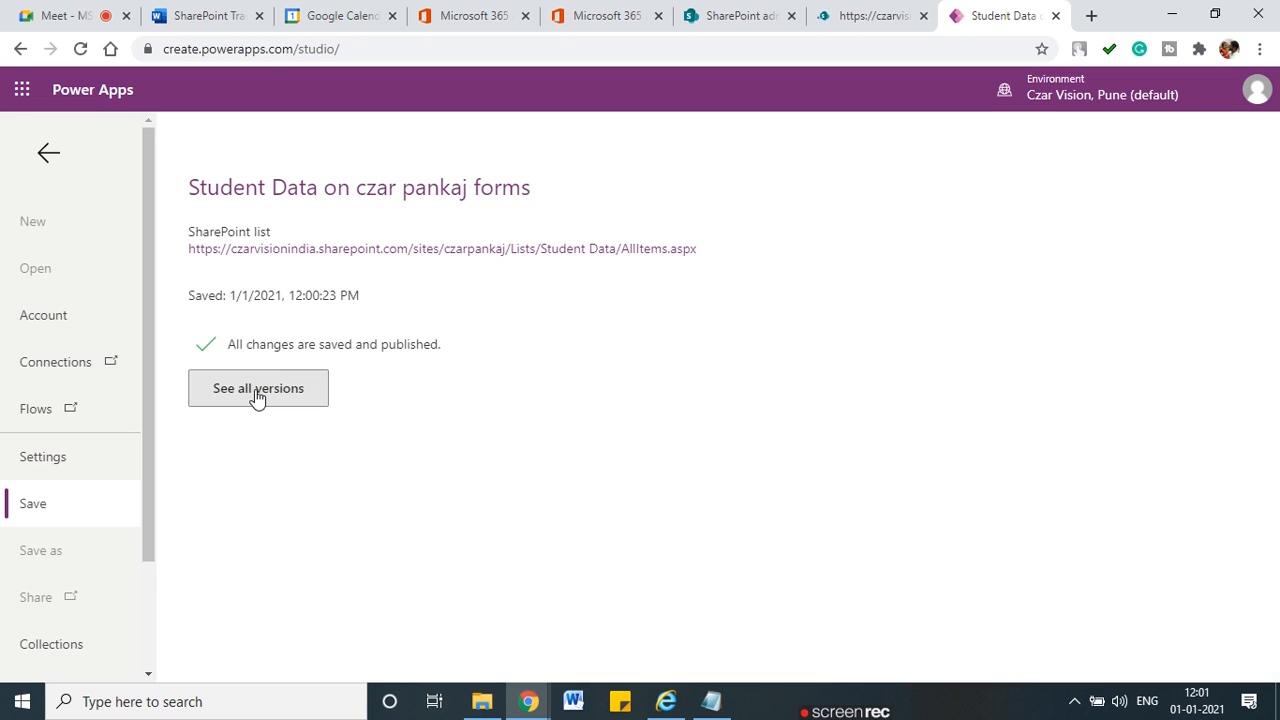
pyautogui.click(48, 153)
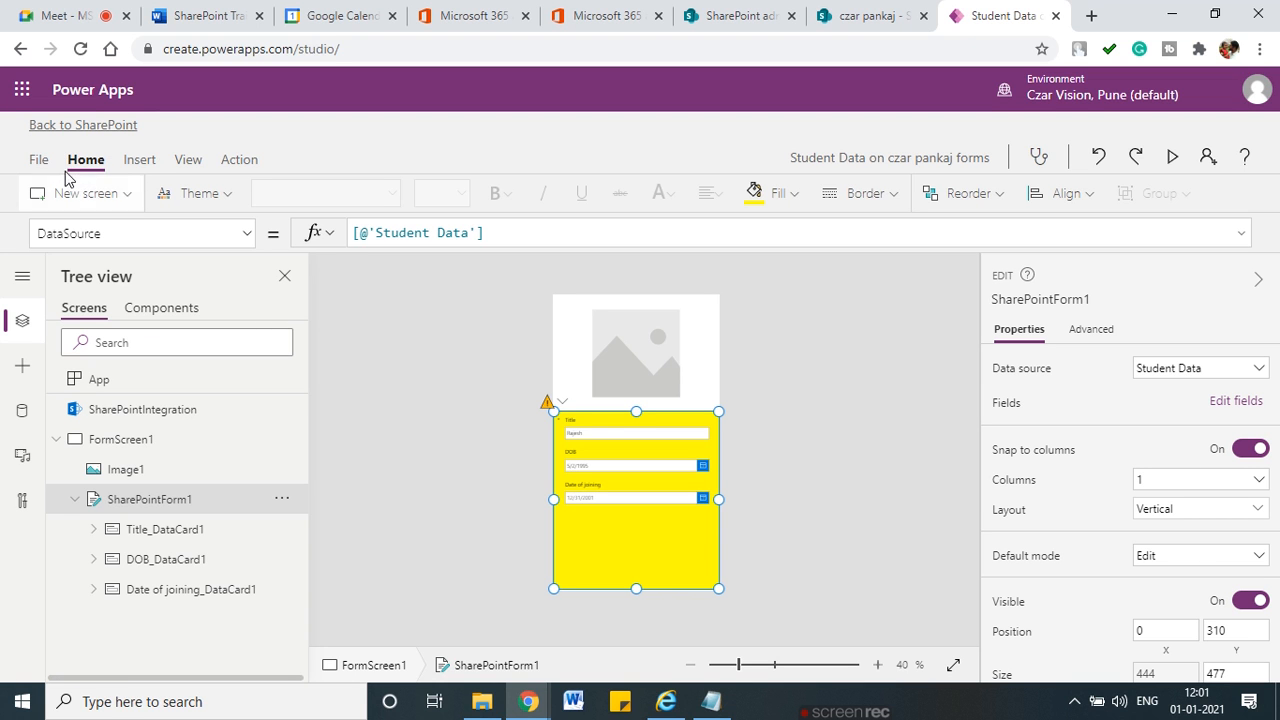
pyautogui.click(39, 160)
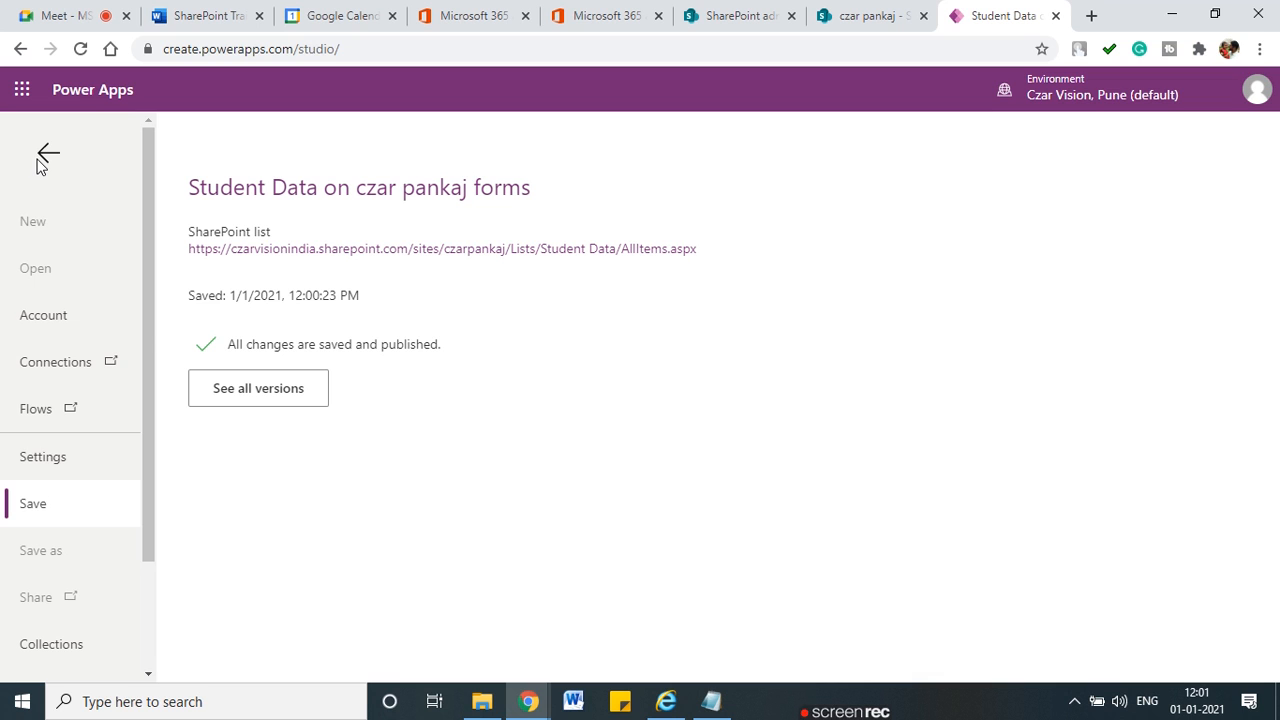
# Open the list of all versions of the form and return to the form editor
pyautogui.click(257, 390)
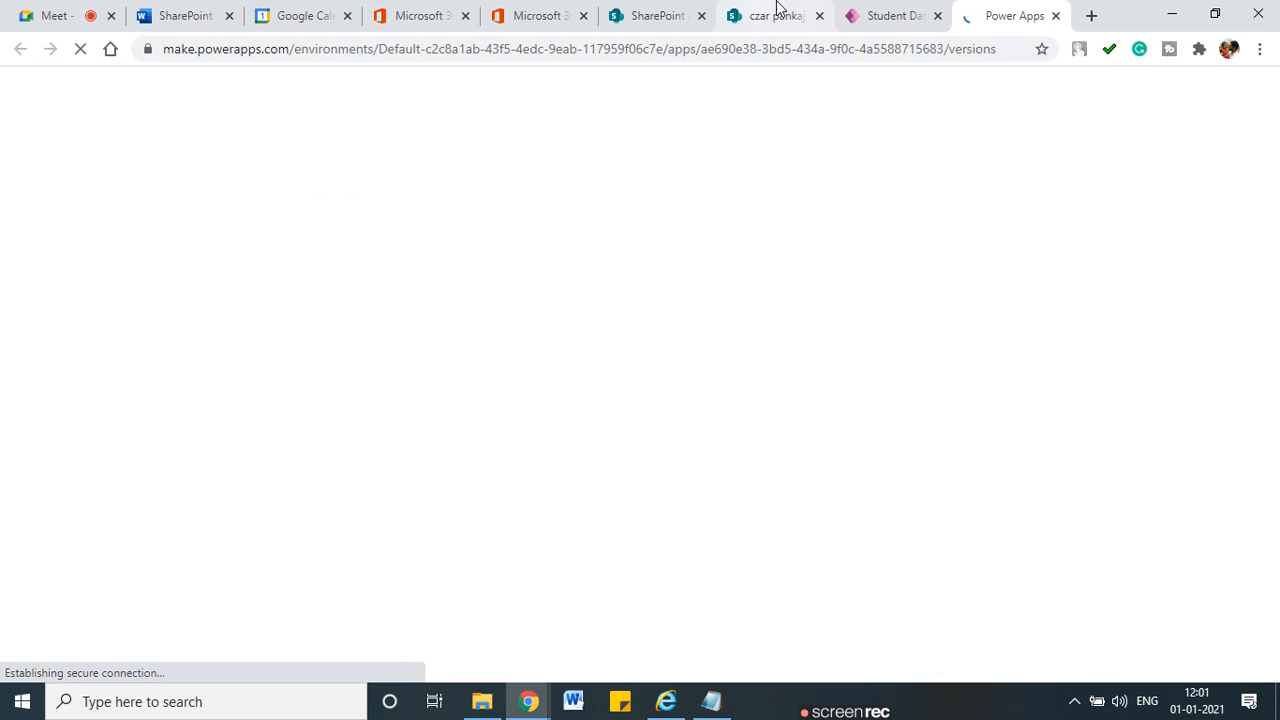
pyautogui.click(872, 10)
pyautogui.click(1012, 10)
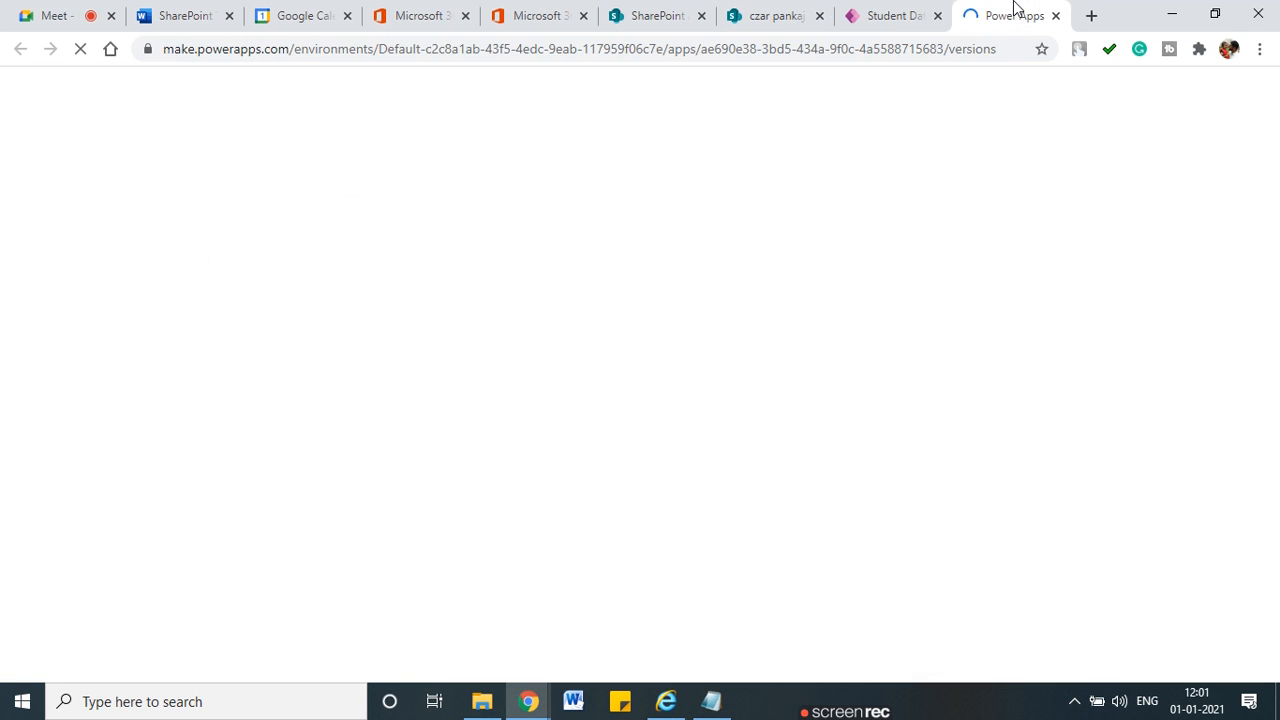
pyautogui.click(872, 10)
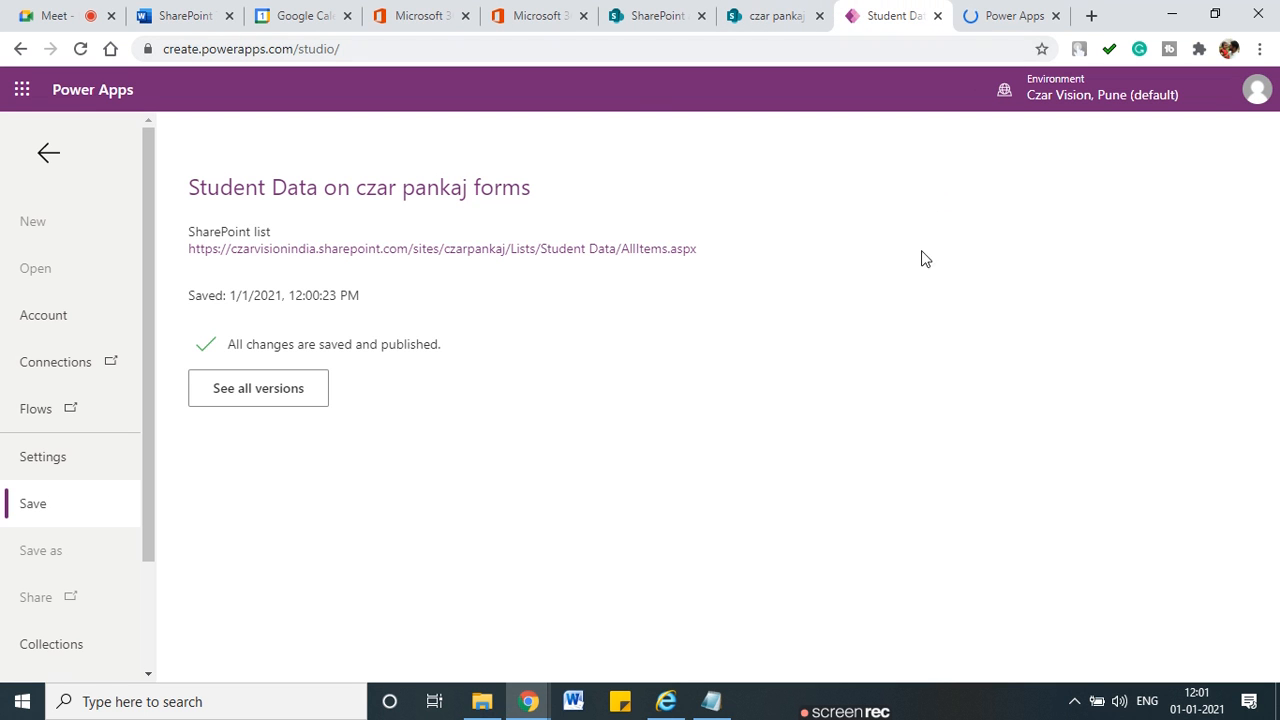
pyautogui.click(47, 163)
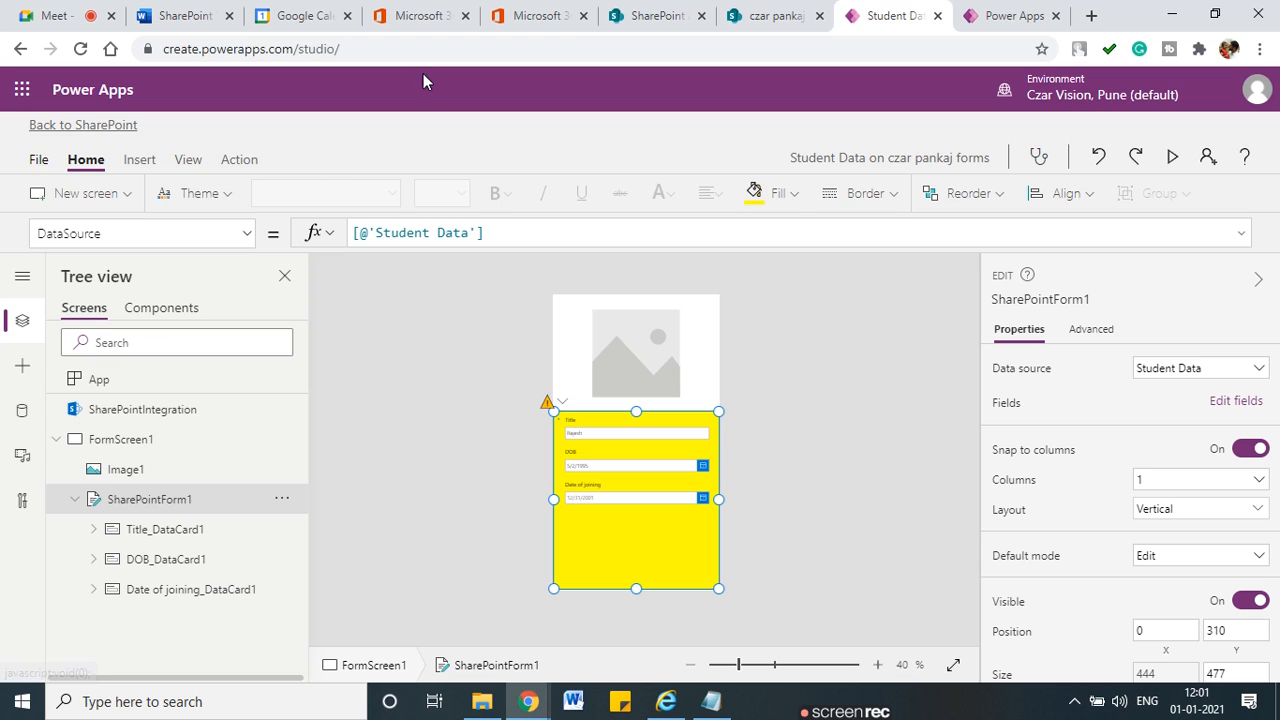
# Open the new item form of the Student Data list in SharePoint, check the Date of joining field and close the form
pyautogui.click(779, 12)
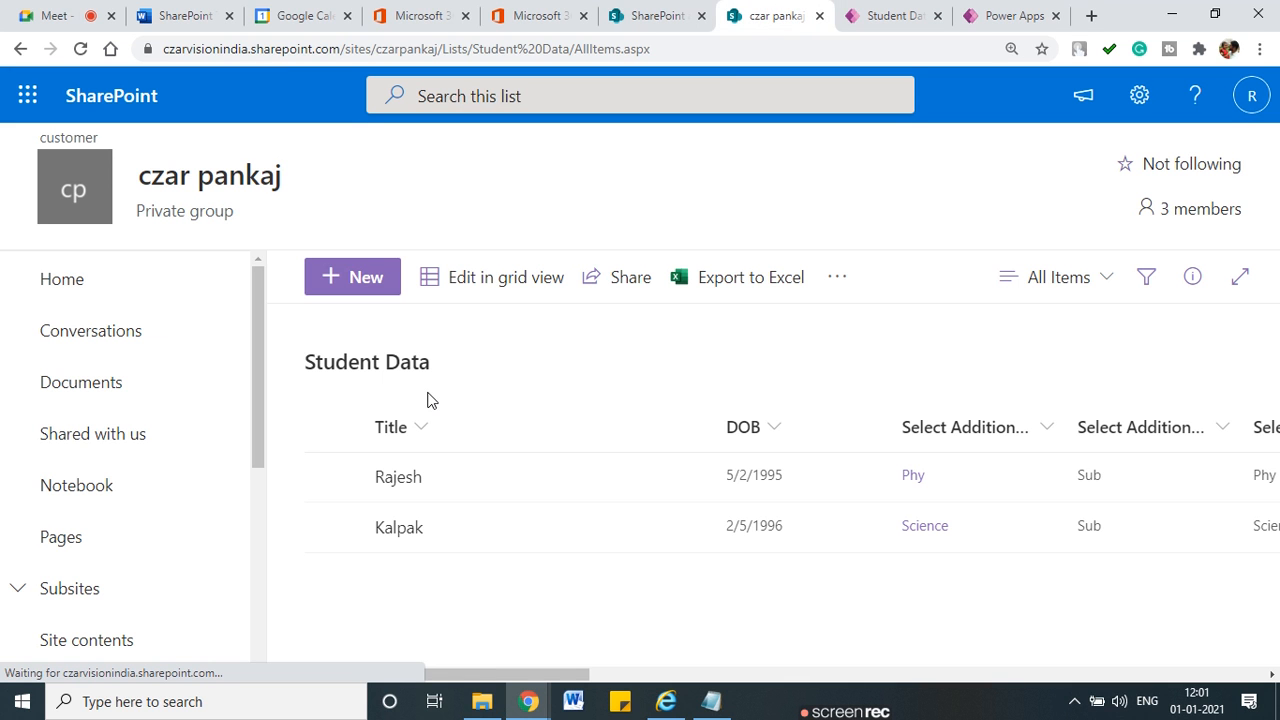
pyautogui.click(365, 279)
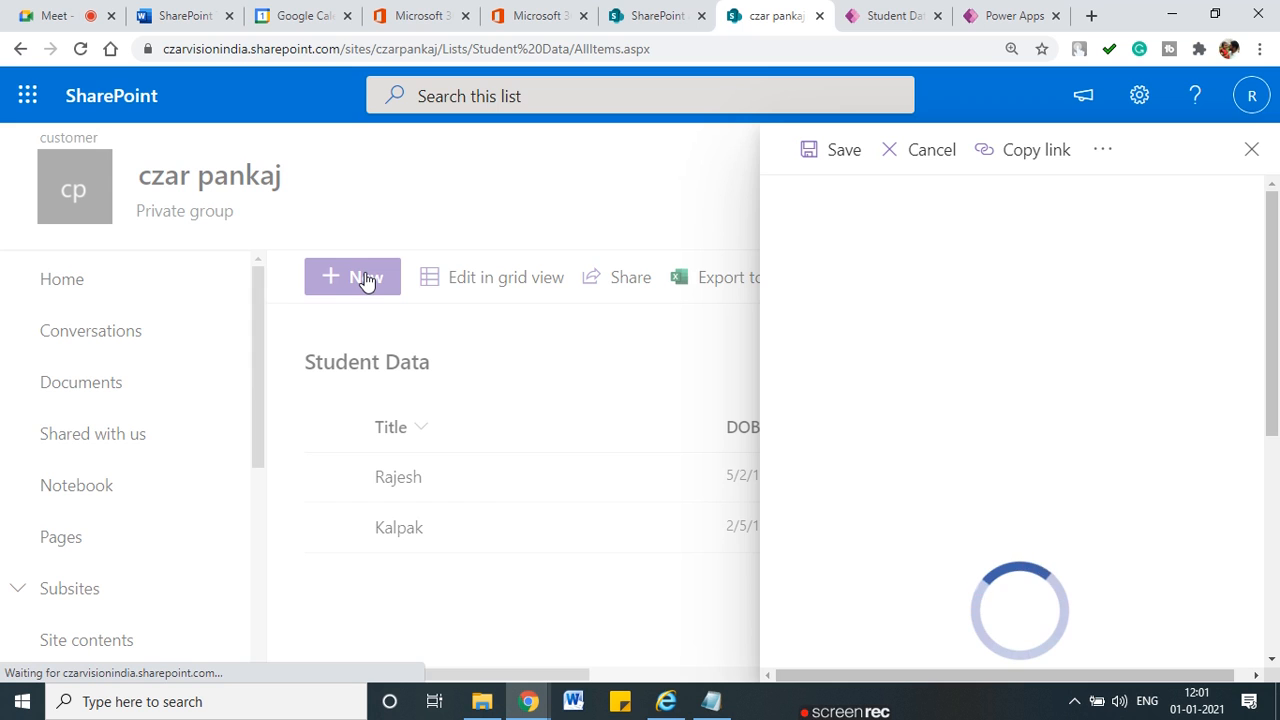
pyautogui.click(885, 15)
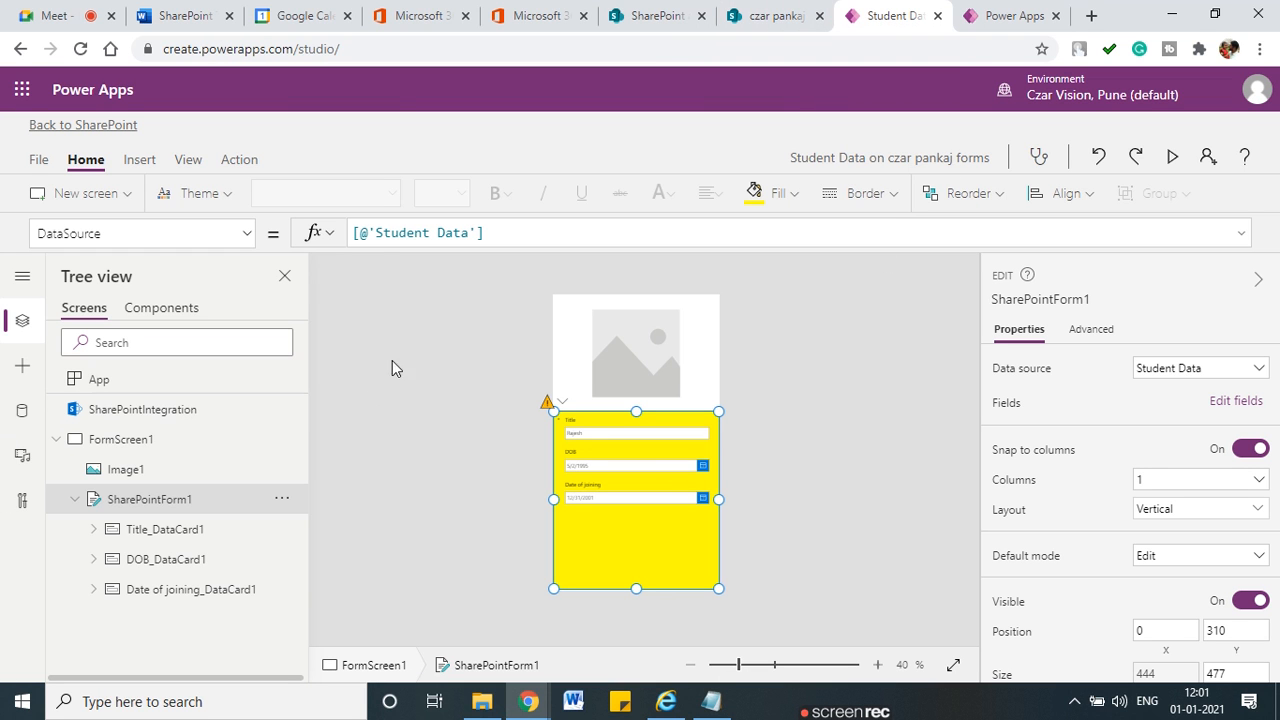
pyautogui.click(777, 14)
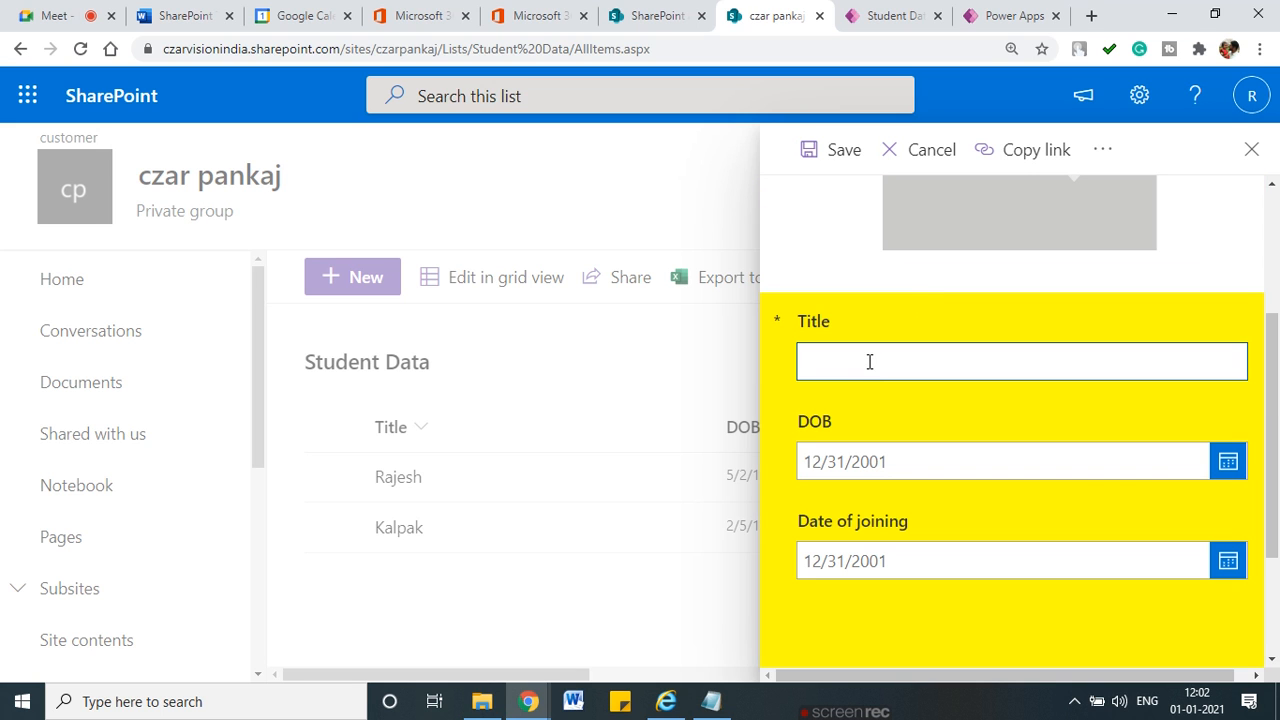
pyautogui.moveTo(1008, 510)
pyautogui.mouseDown()
pyautogui.moveTo(834, 506)
pyautogui.moveTo(904, 608)
pyautogui.moveTo(1226, 564)
pyautogui.moveTo(910, 522)
pyautogui.mouseUp()
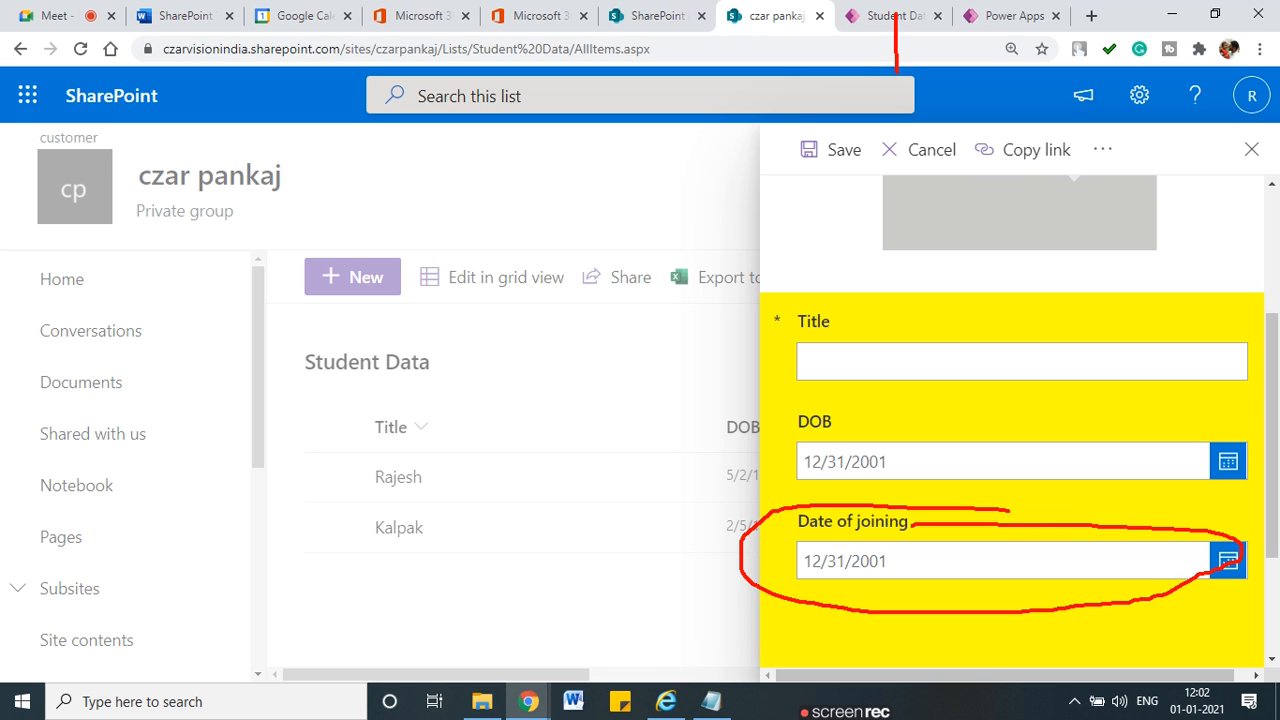
pyautogui.moveTo(890, 10); pyautogui.dragTo(885, 26)
pyautogui.click(1251, 150)
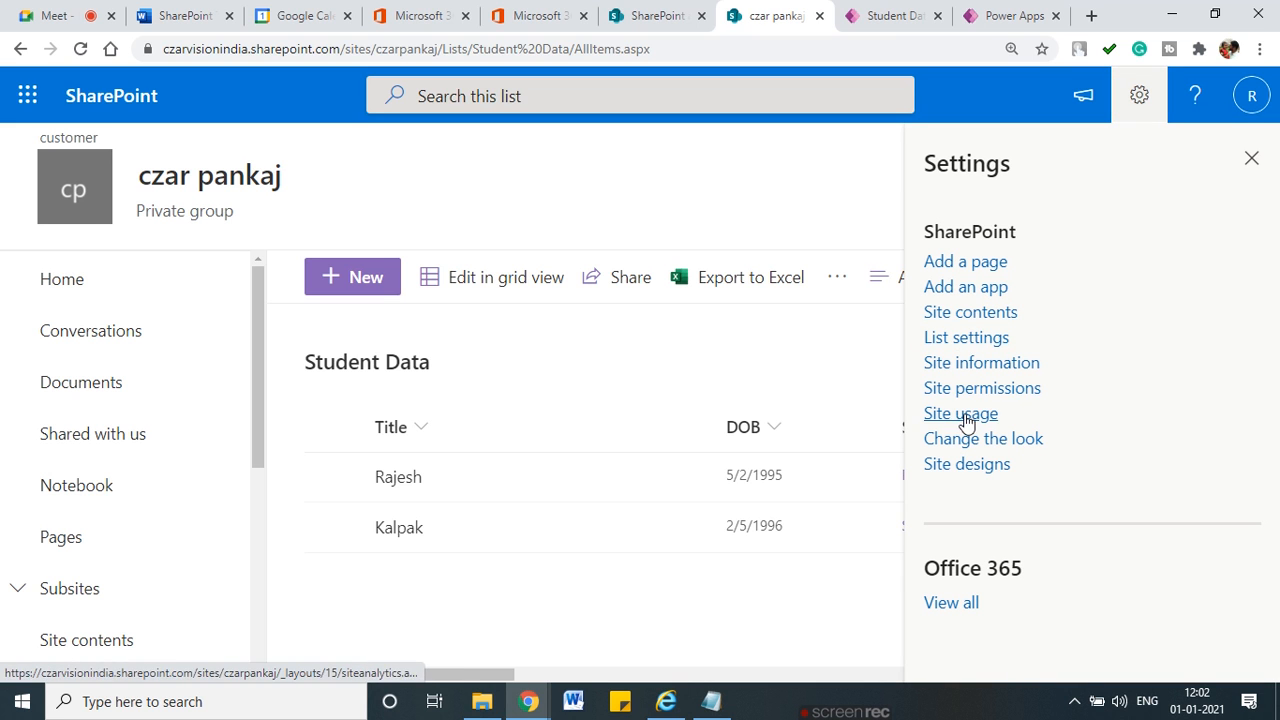
# Open the form settings from the Student Data list's settings and review the option for a custom form created in PowerApps
pyautogui.click(930, 338)
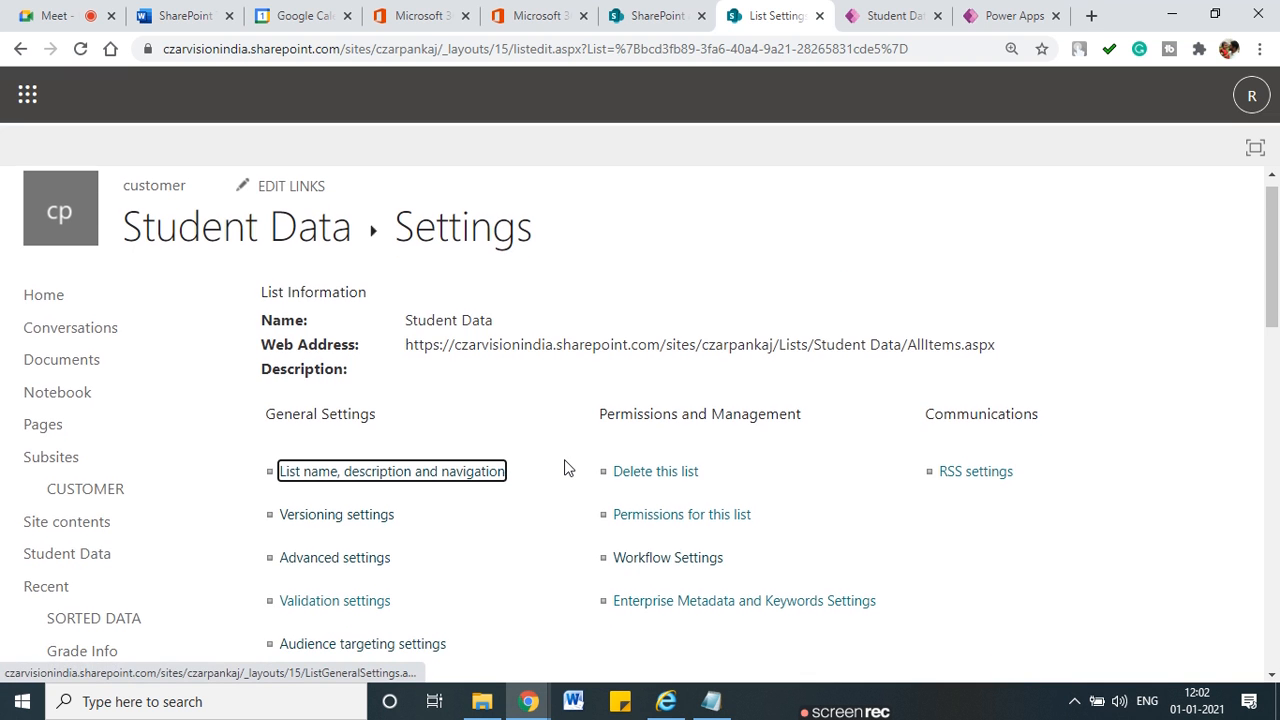
pyautogui.scroll(-3, 565, 468)
pyautogui.click(314, 474)
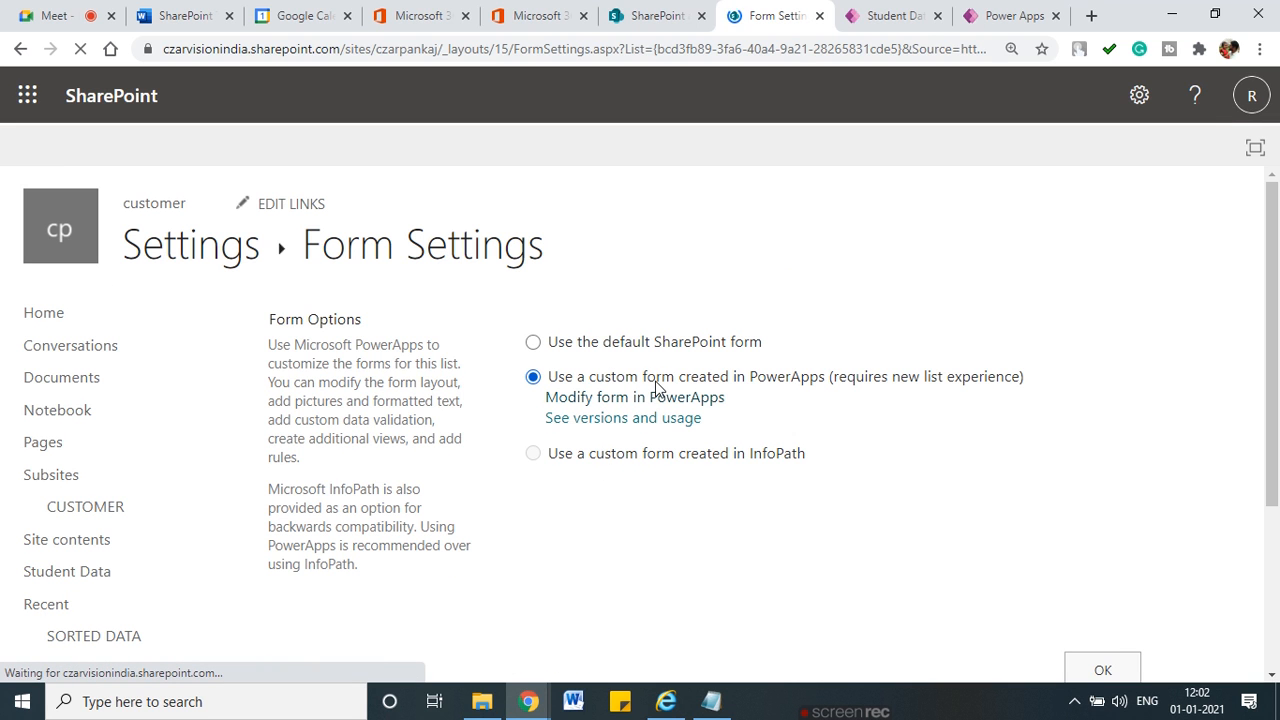
pyautogui.moveTo(658, 361); pyautogui.dragTo(748, 361)
pyautogui.moveTo(522, 366)
pyautogui.mouseDown()
pyautogui.moveTo(722, 444)
pyautogui.moveTo(1186, 376)
pyautogui.moveTo(690, 366)
pyautogui.mouseUp()
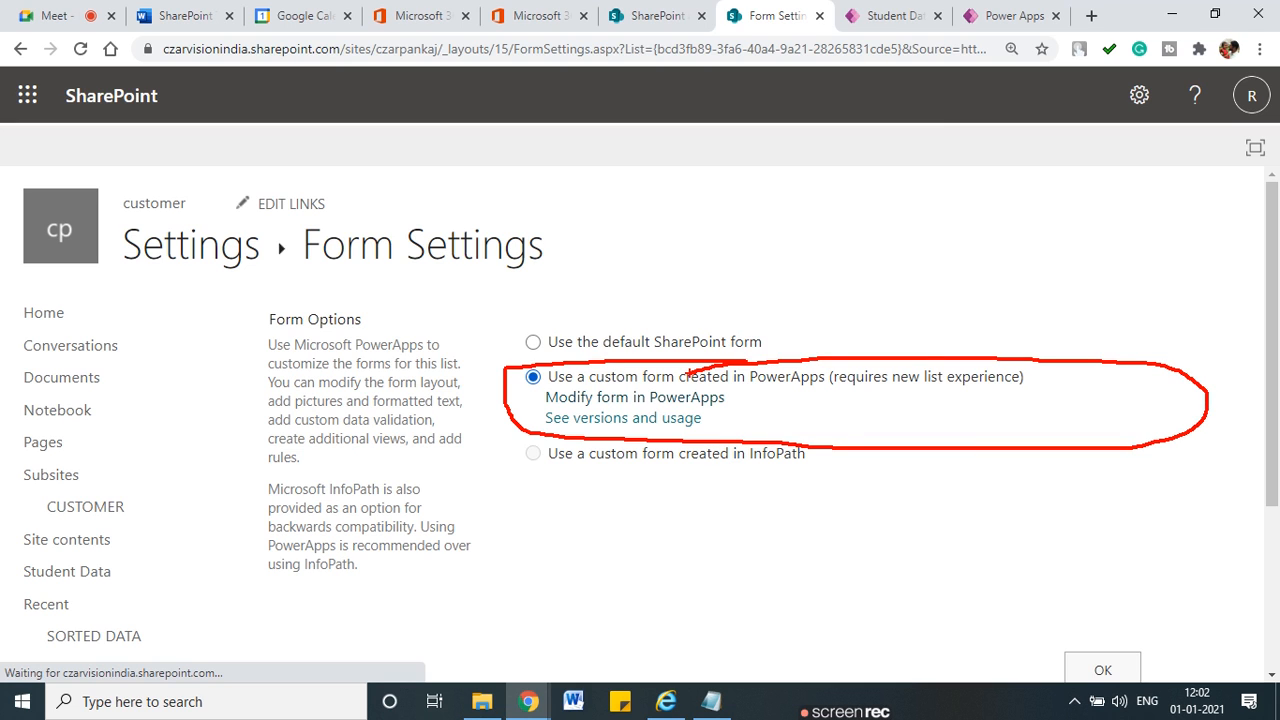
pyautogui.moveTo(845, 433); pyautogui.dragTo(944, 370)
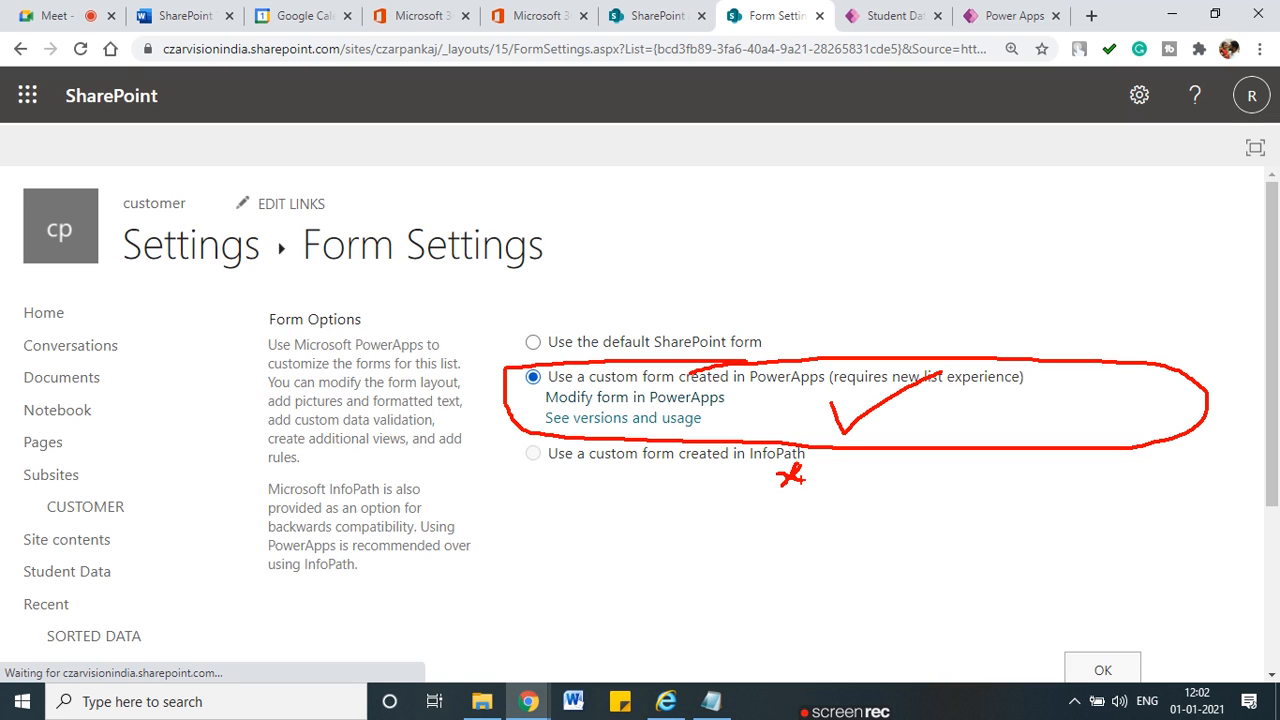
pyautogui.press('Escape')
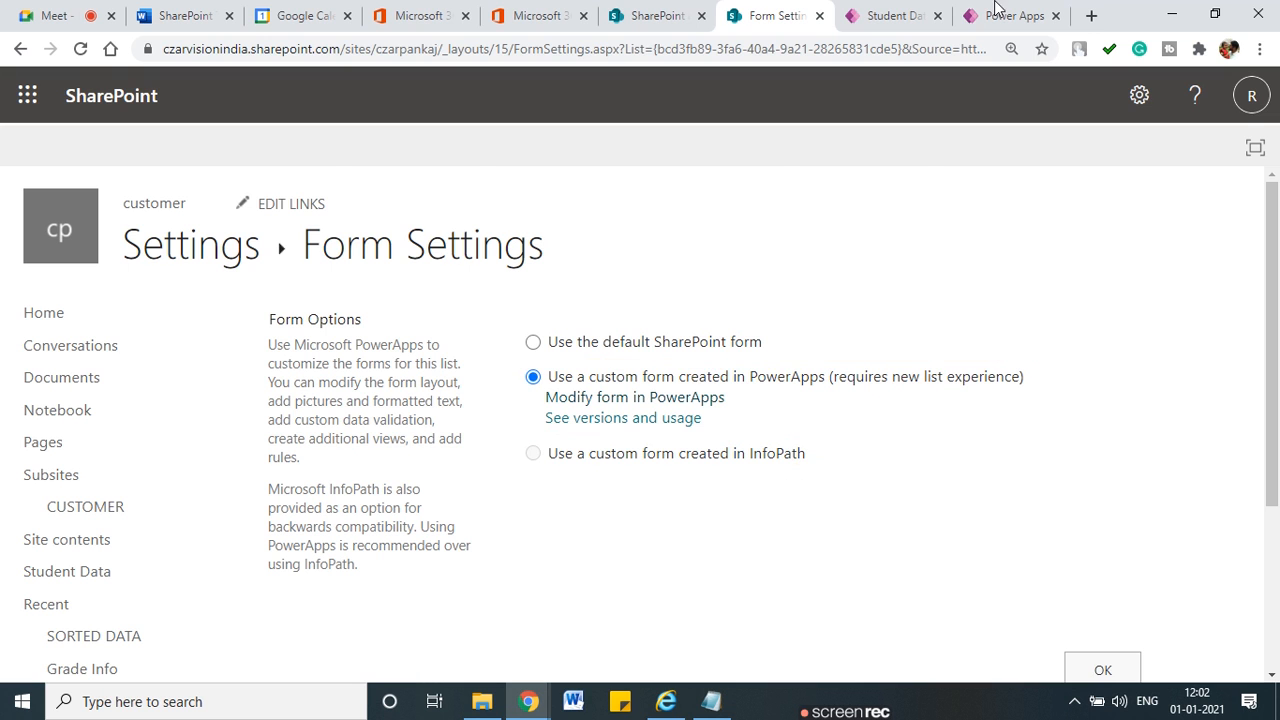
# Search Google for "sharepoint designer 2013 deprecated" in a new browser tab
pyautogui.click(1091, 16)
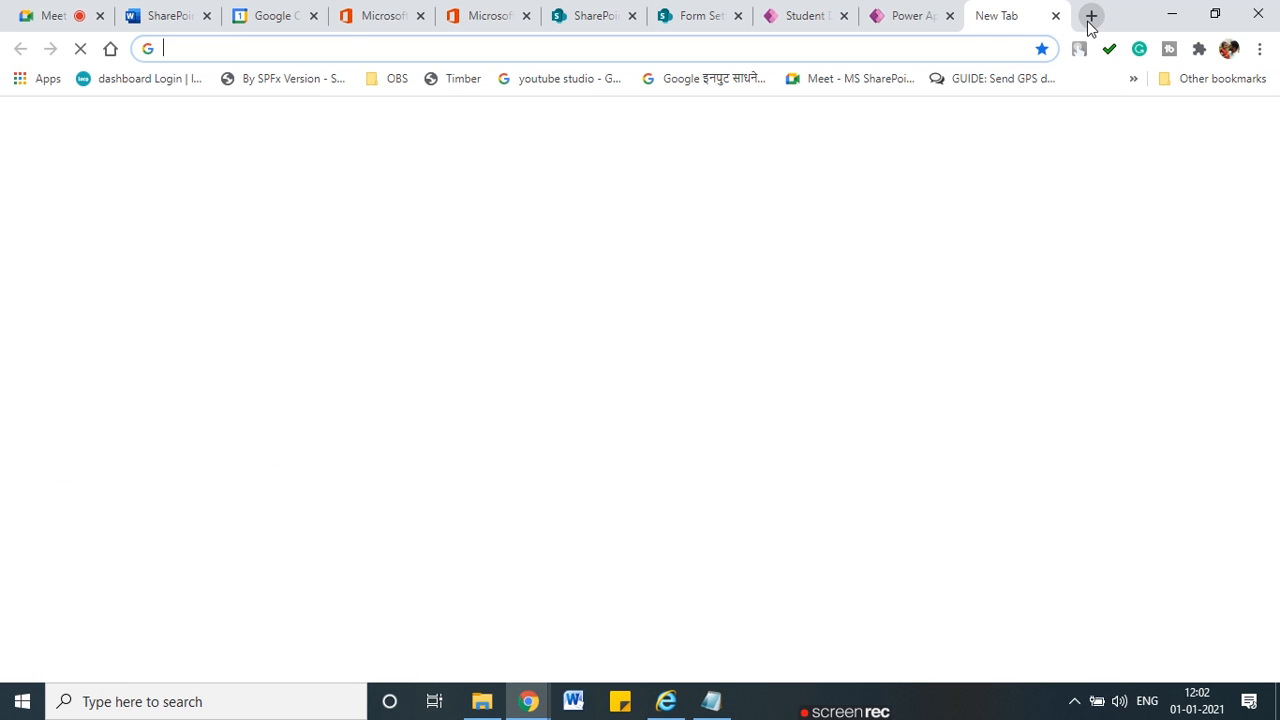
pyautogui.write('sharepoint ')
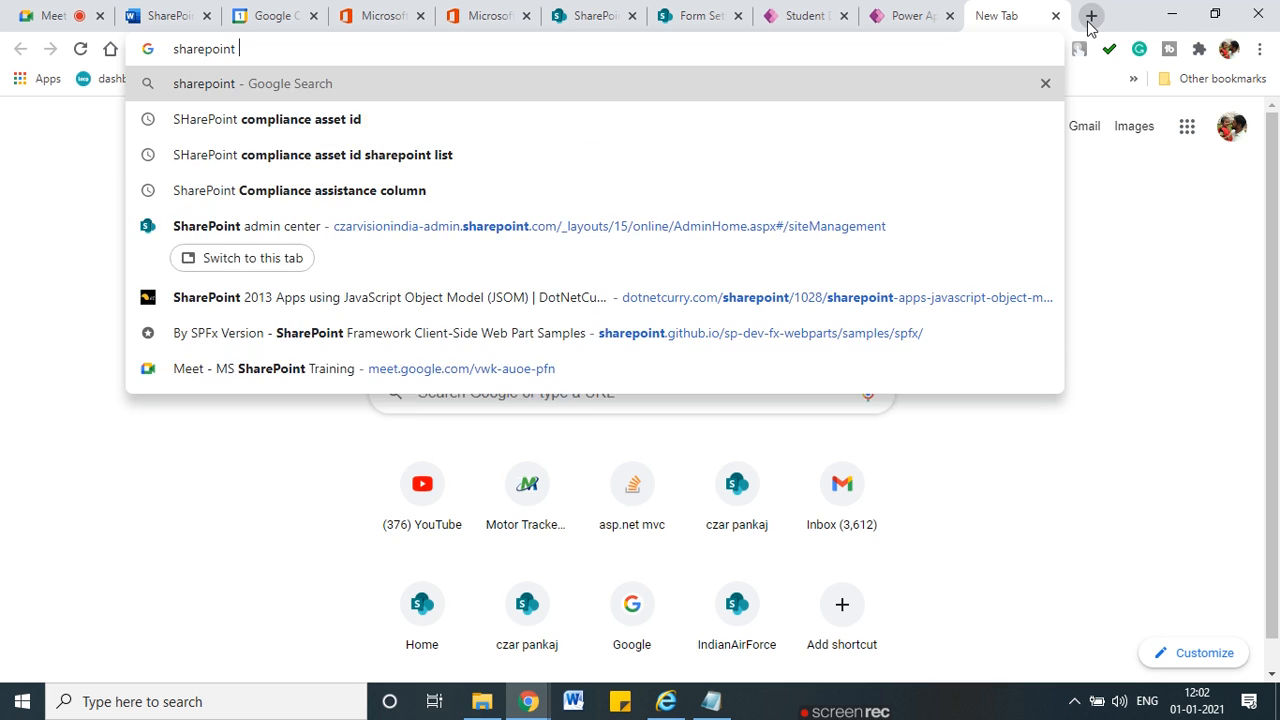
pyautogui.write('designer 2013')
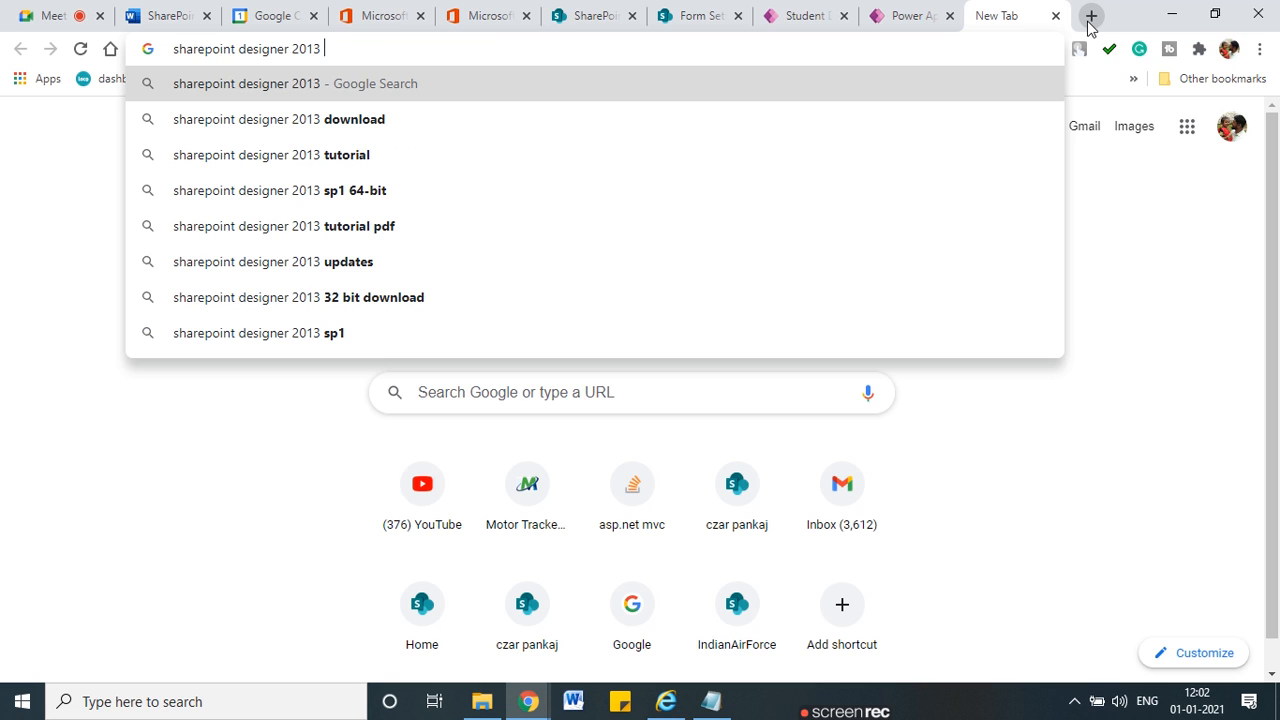
pyautogui.write('de')
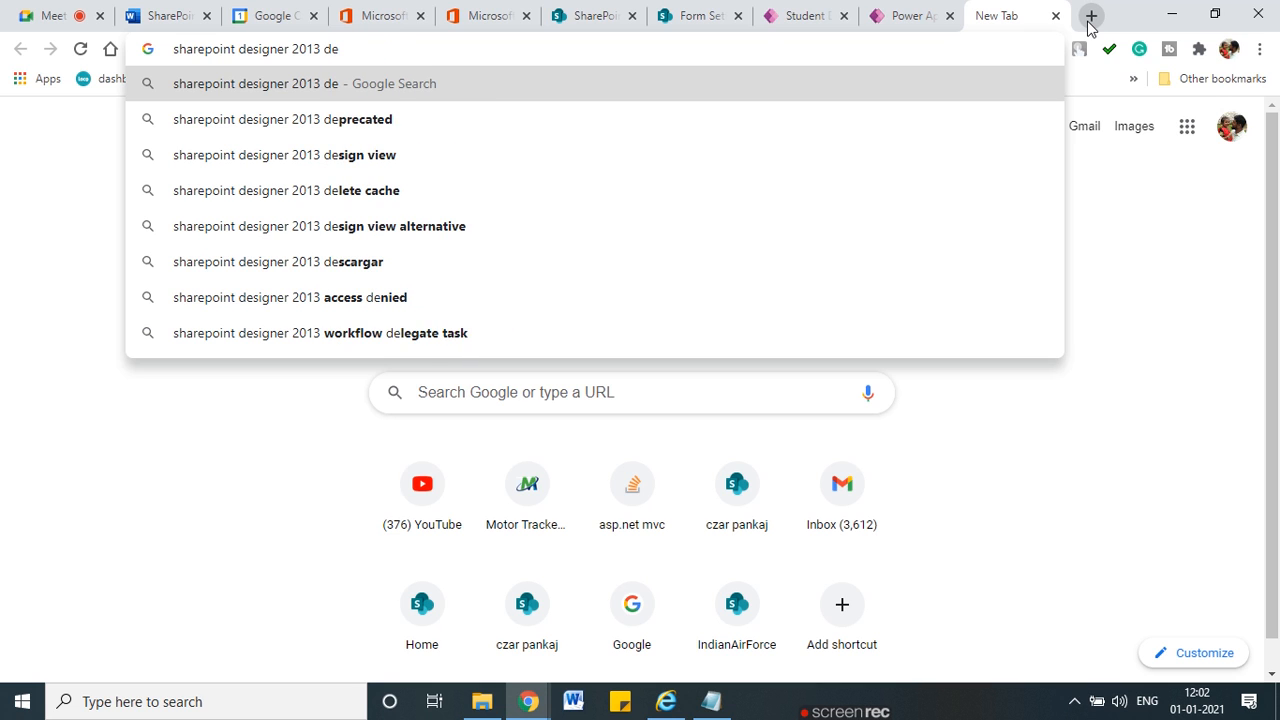
pyautogui.click(654, 132)
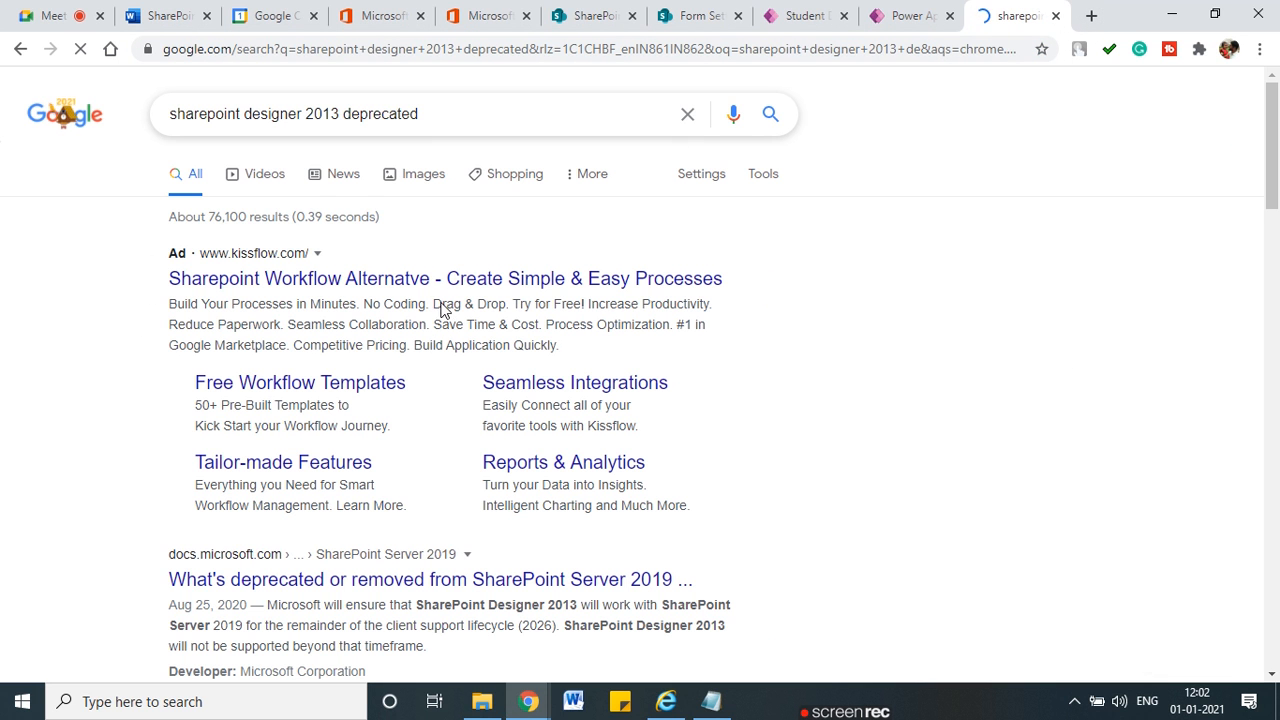
# Open the Kissflow SharePoint workflow alternative ad from the search results in a new tab and look through its feature overview
pyautogui.scroll(-1, 470, 340)
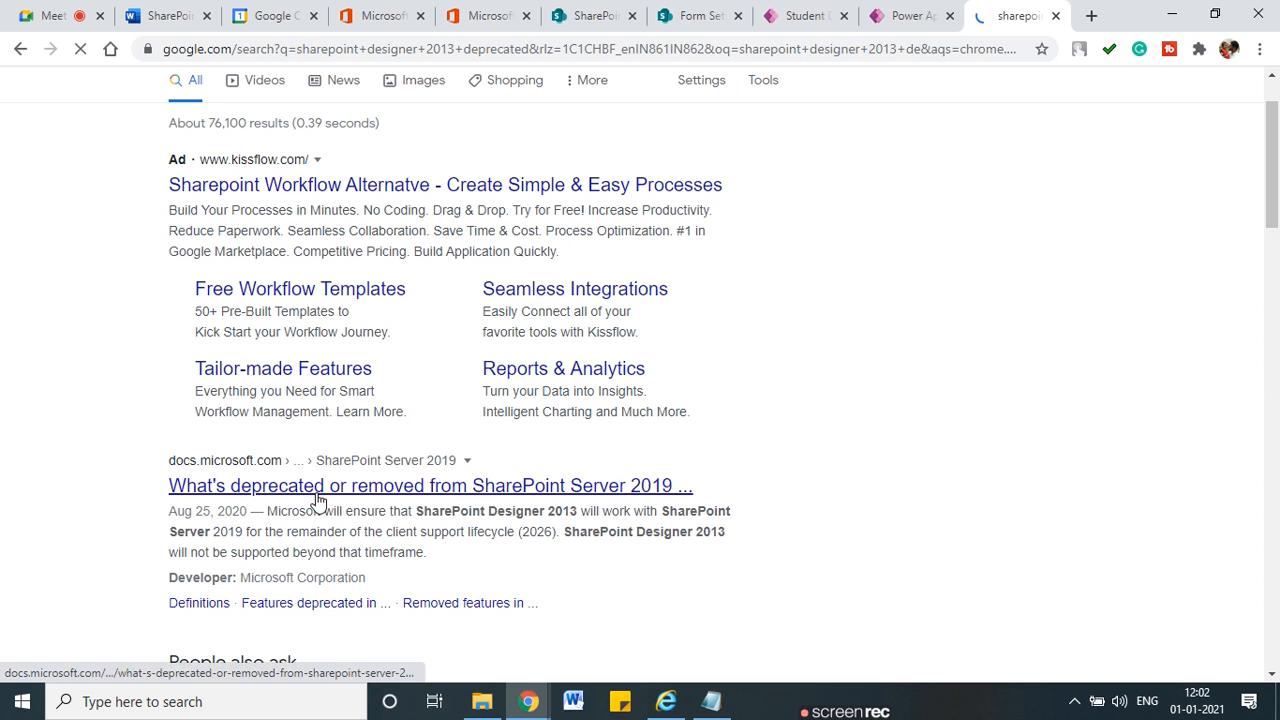
pyautogui.rightClick(469, 192)
pyautogui.click(996, 223)
pyautogui.scroll(1, 996, 223)
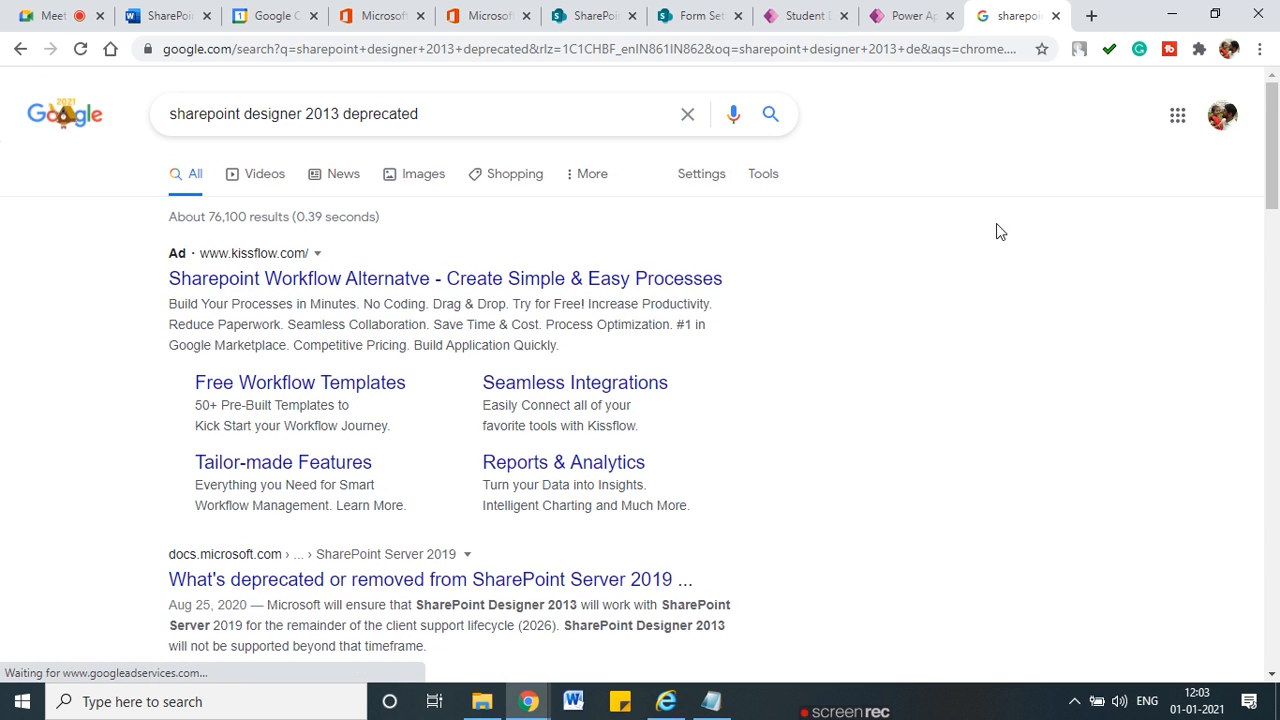
pyautogui.rightClick(377, 287)
pyautogui.click(440, 302)
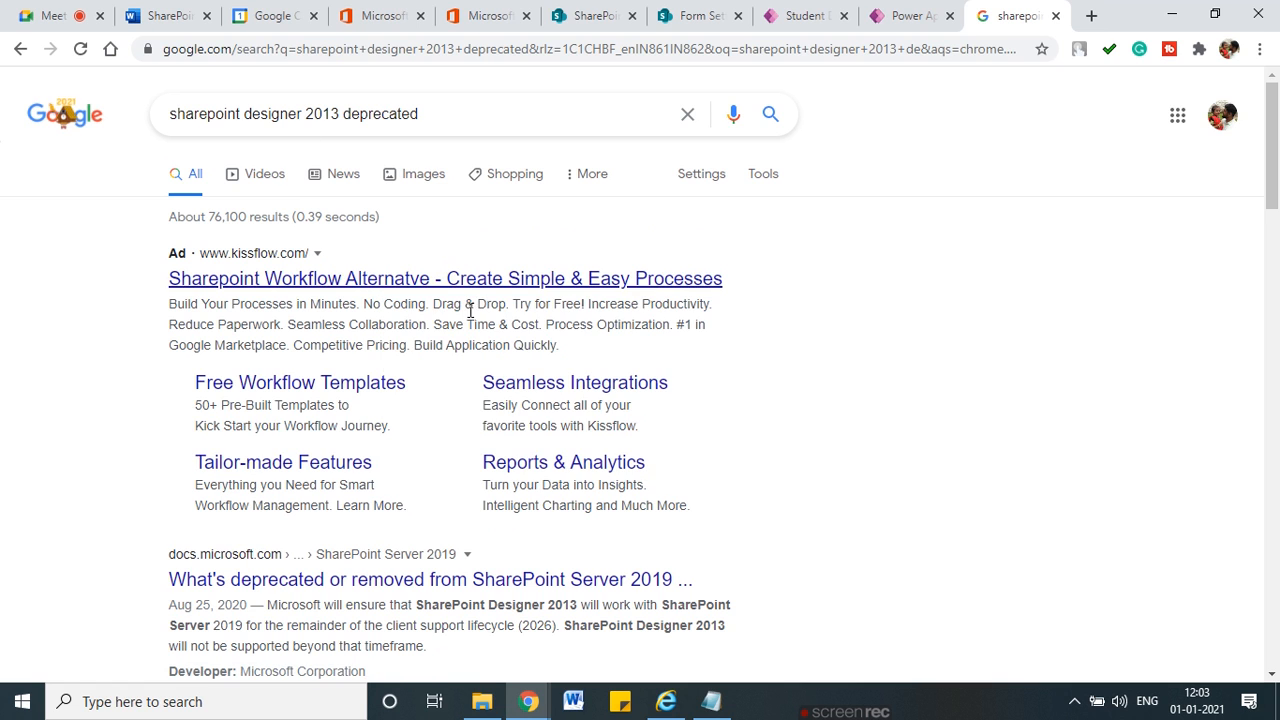
pyautogui.click(1015, 15)
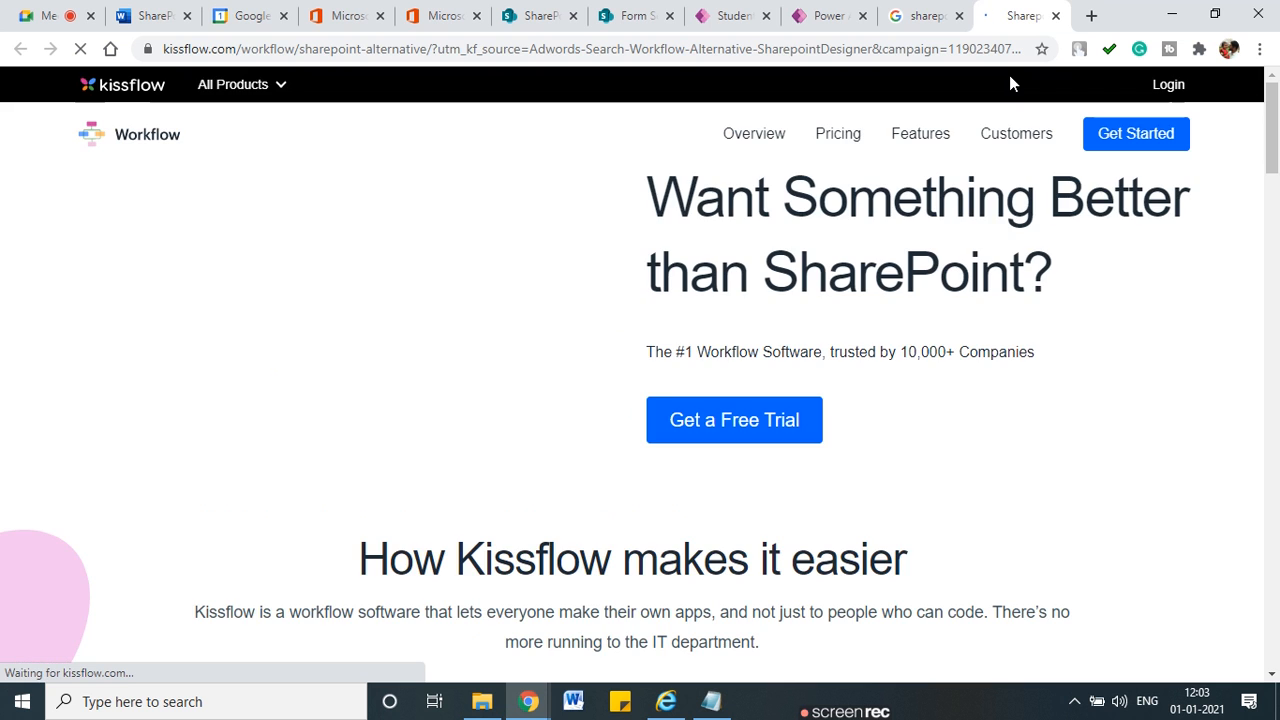
pyautogui.scroll(-2, 860, 337)
pyautogui.scroll(-4, 860, 340)
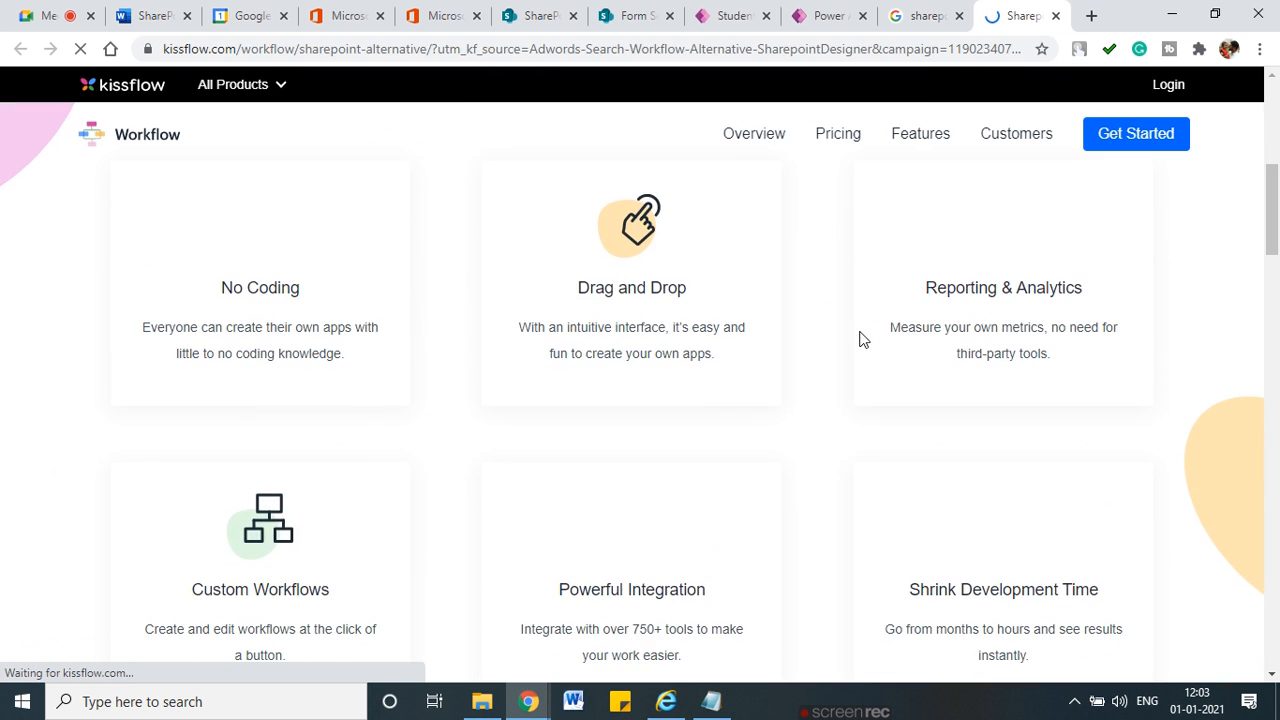
pyautogui.scroll(-3, 860, 337)
# Return to the search results and highlight the Microsoft Docs snippet on features deprecated in SharePoint Designer 2013
pyautogui.click(922, 15)
pyautogui.scroll(-1, 443, 383)
pyautogui.scroll(-7, 443, 383)
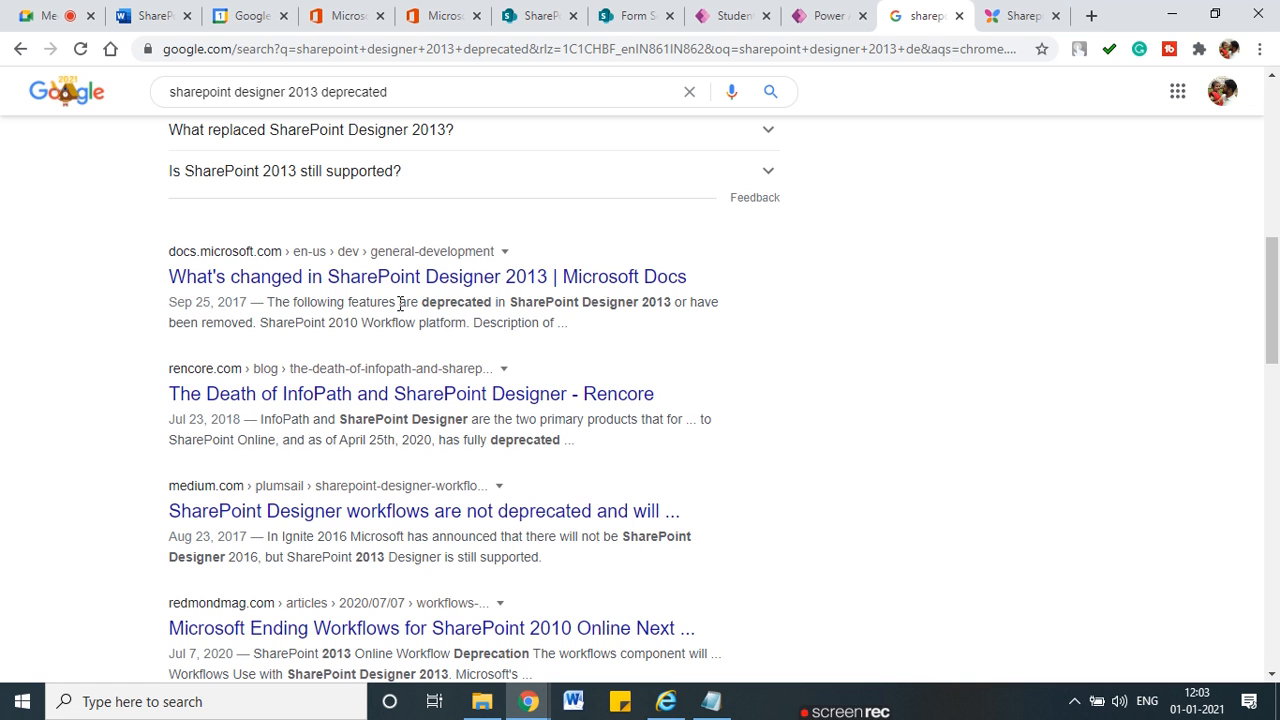
pyautogui.moveTo(274, 303); pyautogui.dragTo(692, 302)
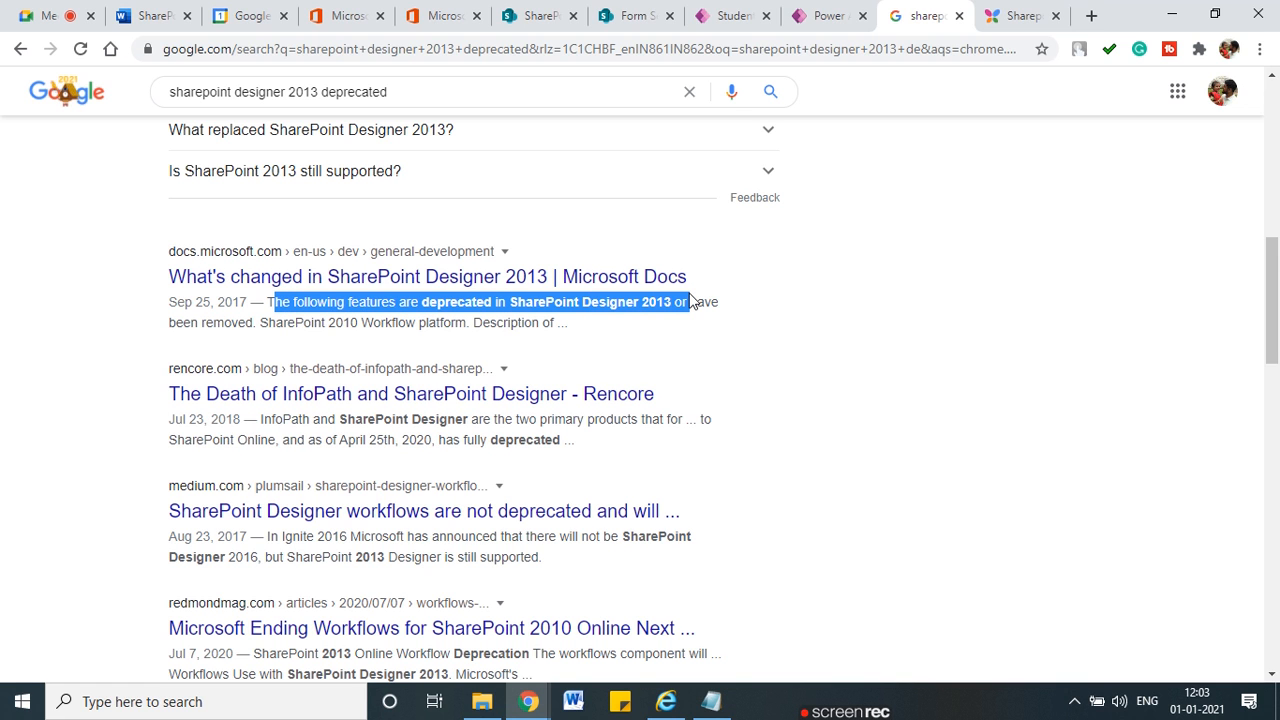
pyautogui.scroll(-2, 658, 370)
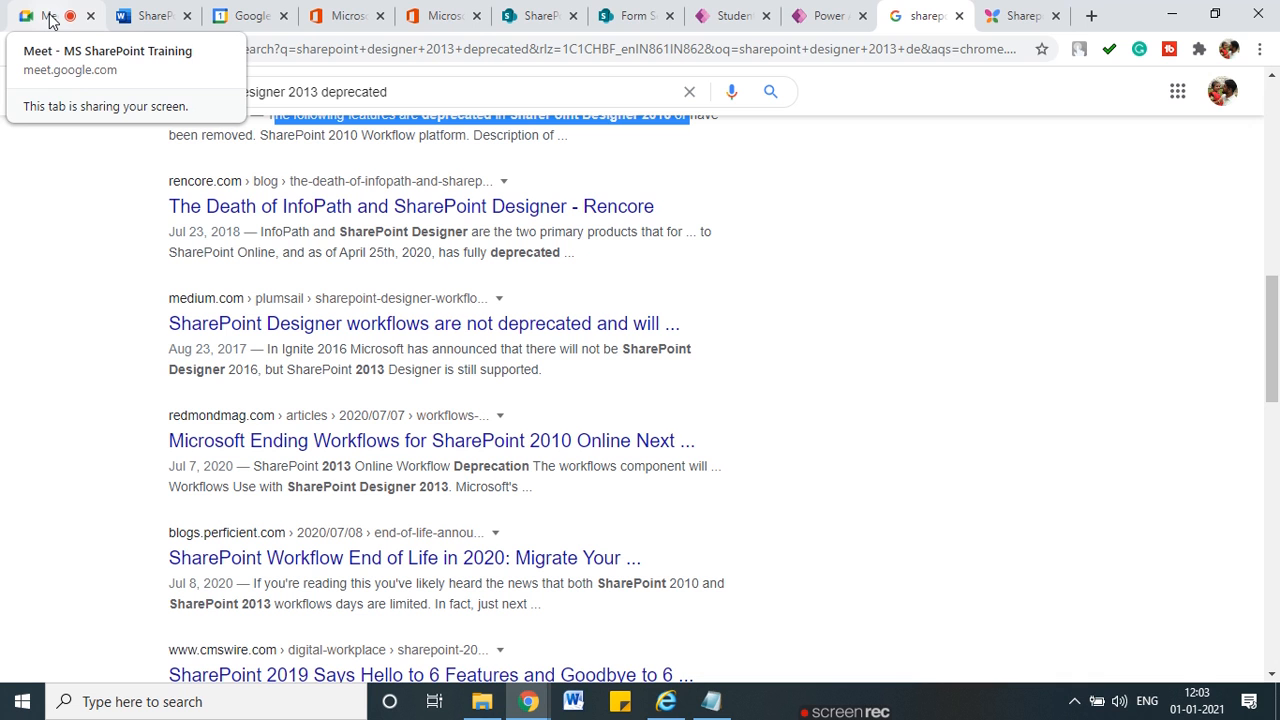
# Go back to the list's Form Settings page in SharePoint and review the default, PowerApps and InfoPath form options
pyautogui.click(737, 14)
pyautogui.click(825, 14)
pyautogui.click(635, 15)
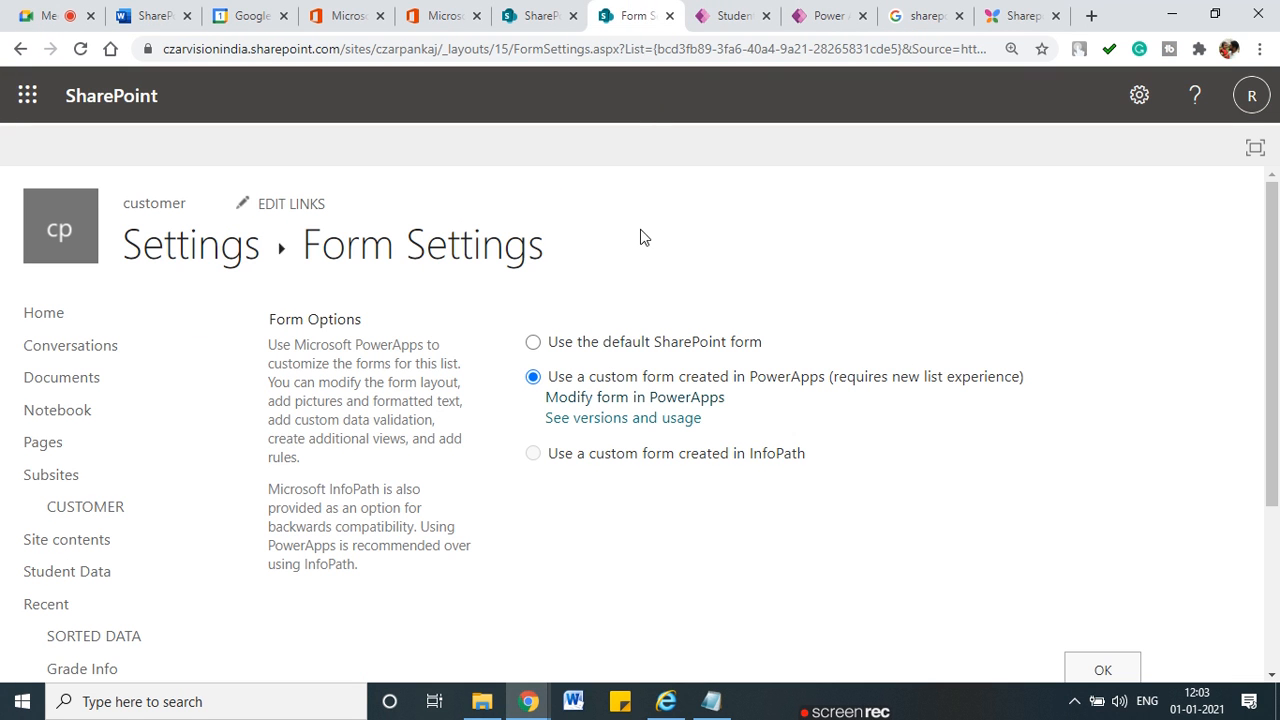
pyautogui.click(530, 20)
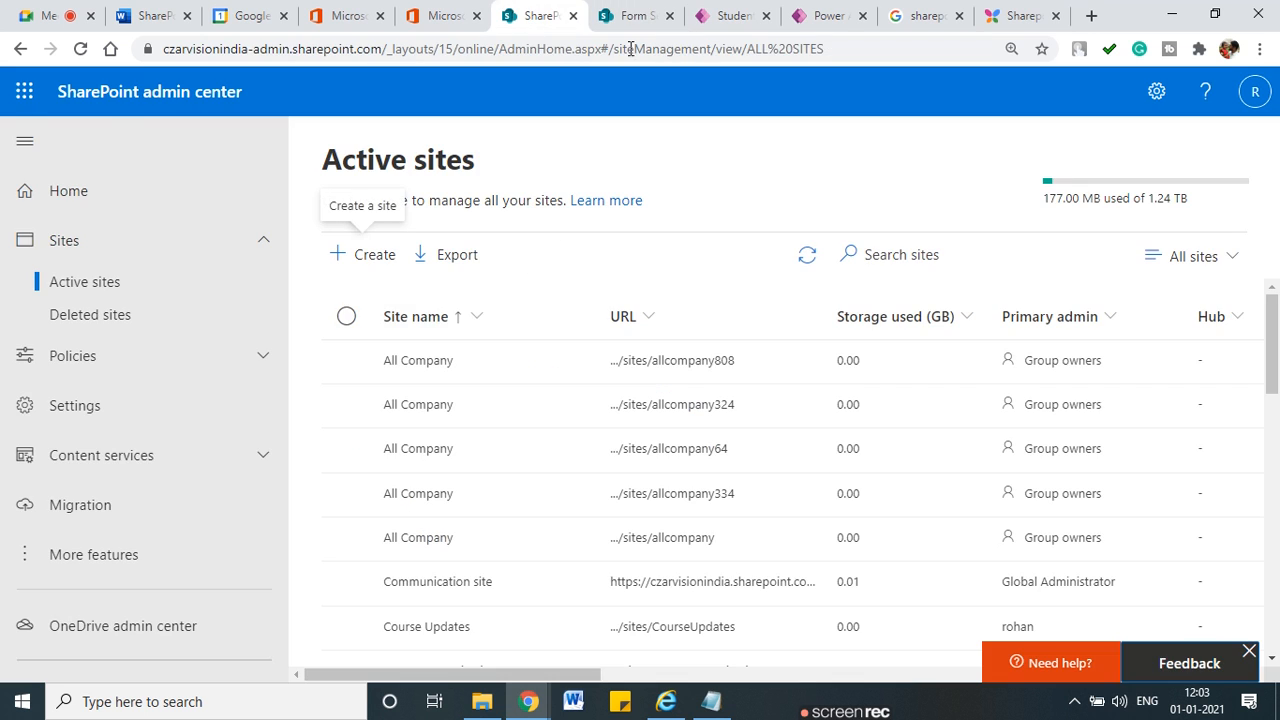
pyautogui.click(705, 15)
pyautogui.click(640, 12)
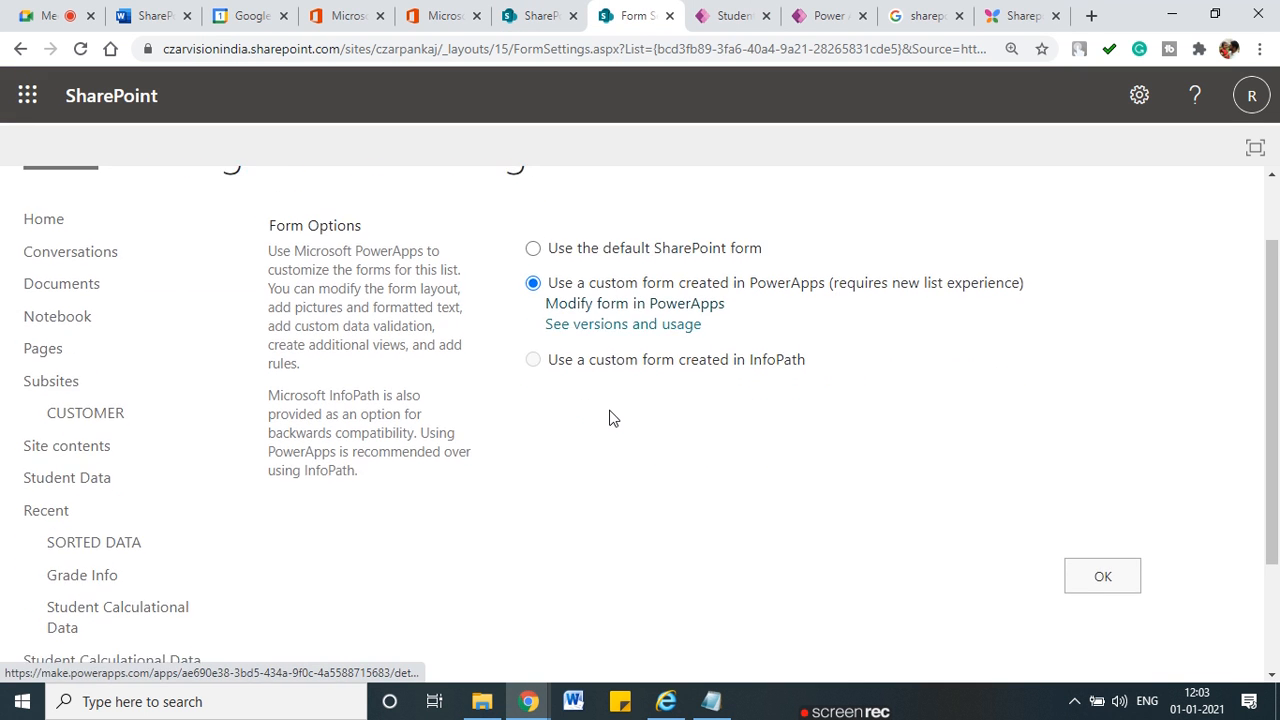
pyautogui.moveTo(828, 708)
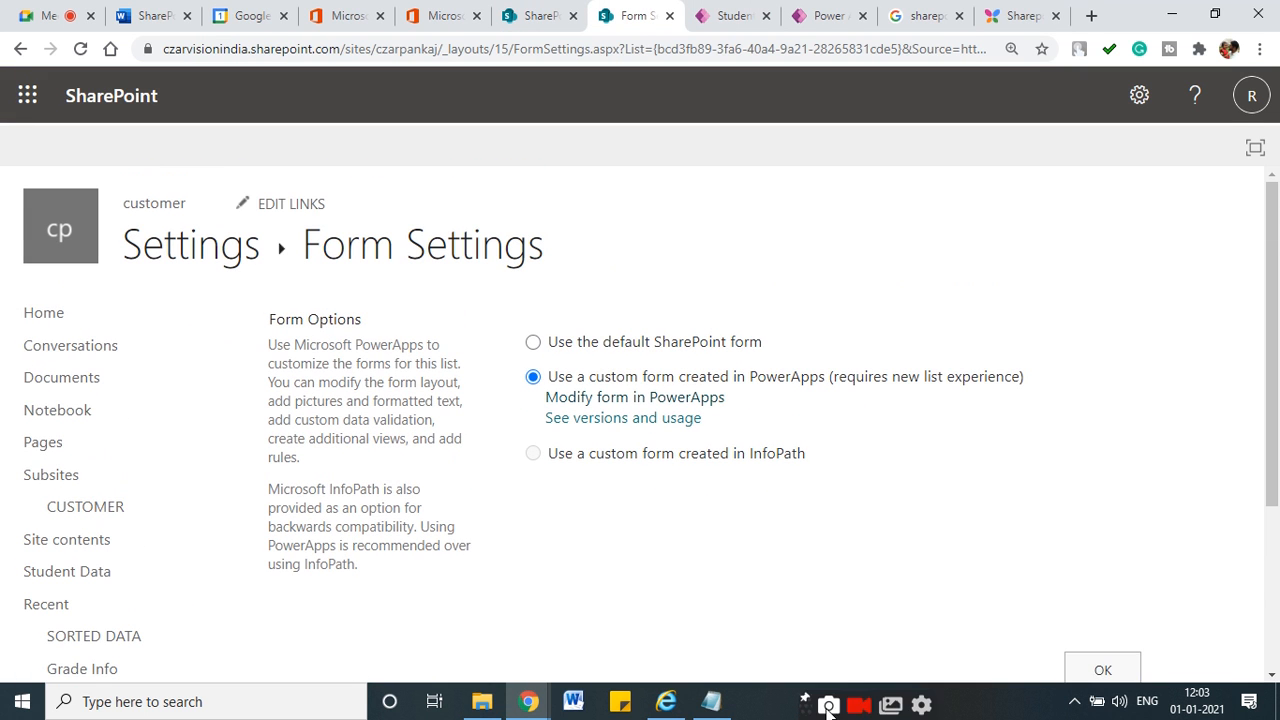